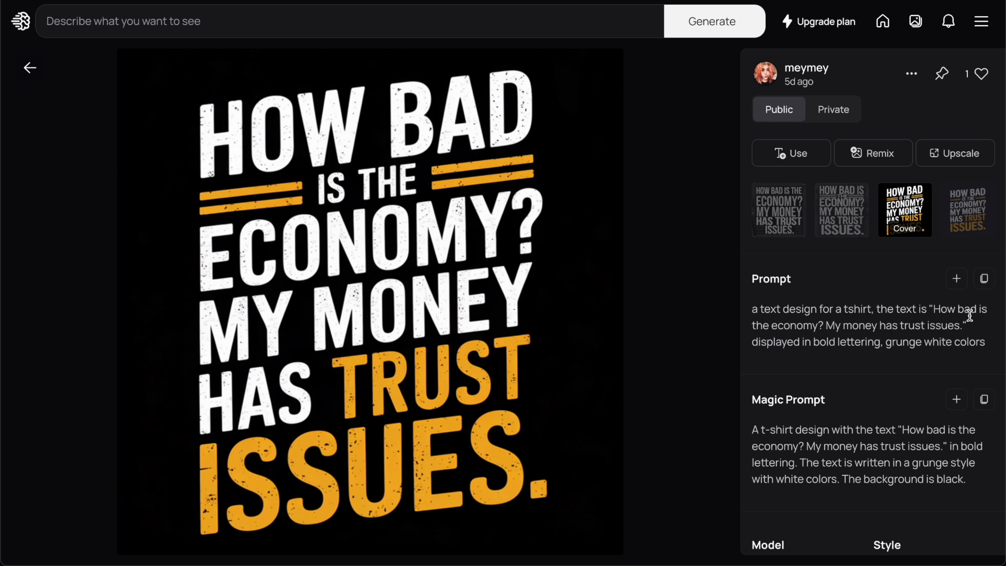
- Review the prompt details and compare the other variations of the "How bad is the economy?" t-shirt design, expanding the last one's magic prompt
scroll(846, 422, "down", 2)
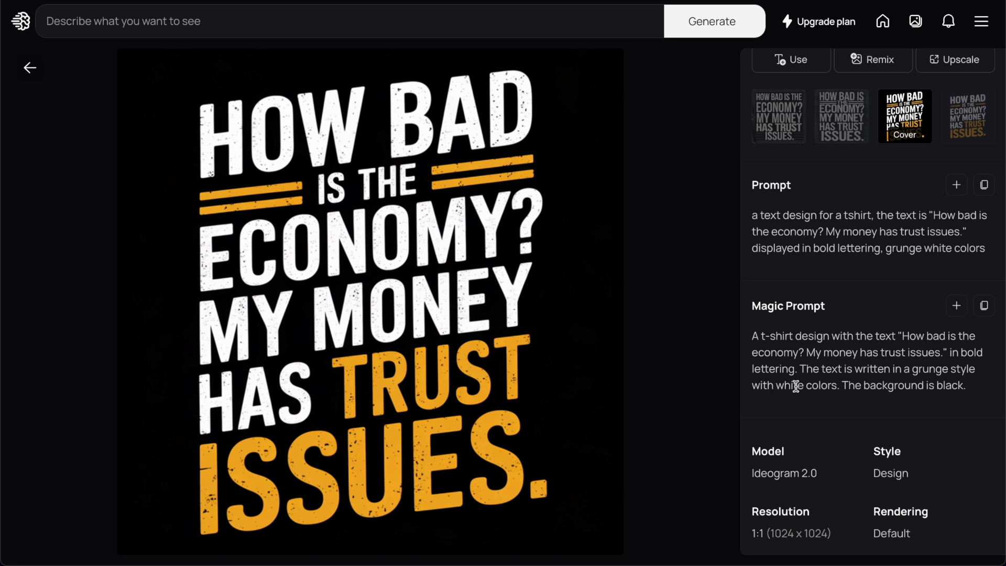
mouse_move(890, 100)
left_click(847, 124)
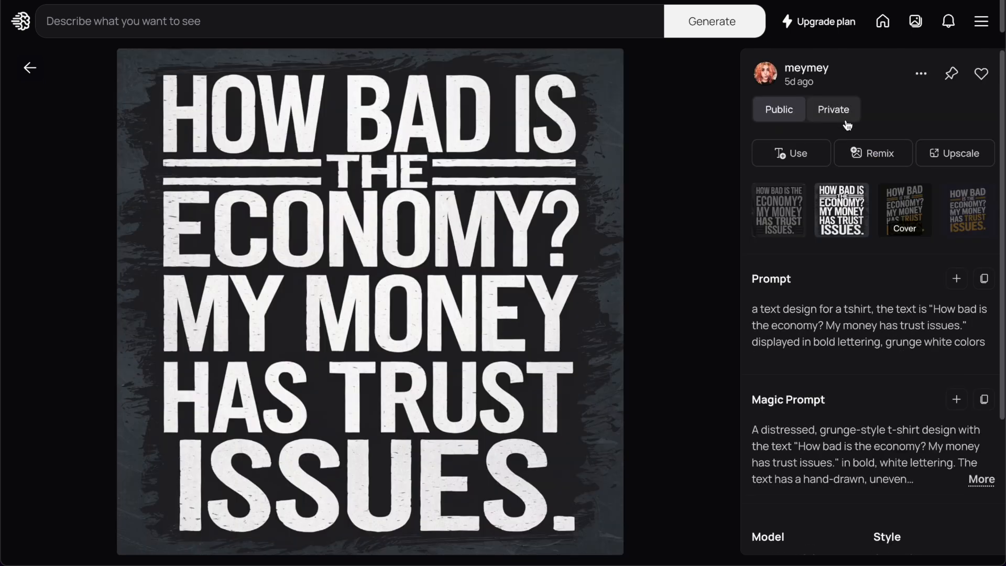
left_click(780, 220)
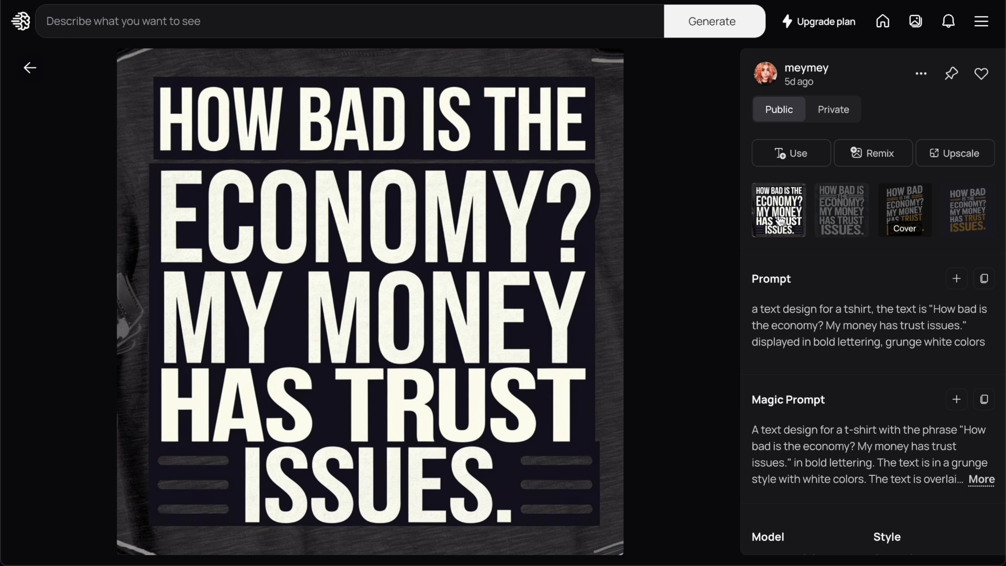
left_click(966, 218)
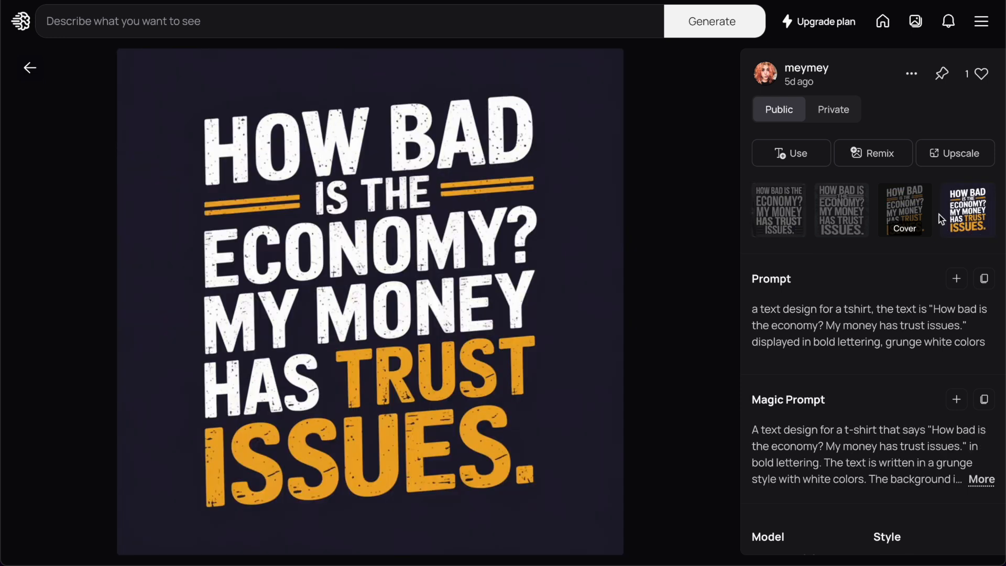
left_click(980, 479)
scroll(909, 422, "down", 2)
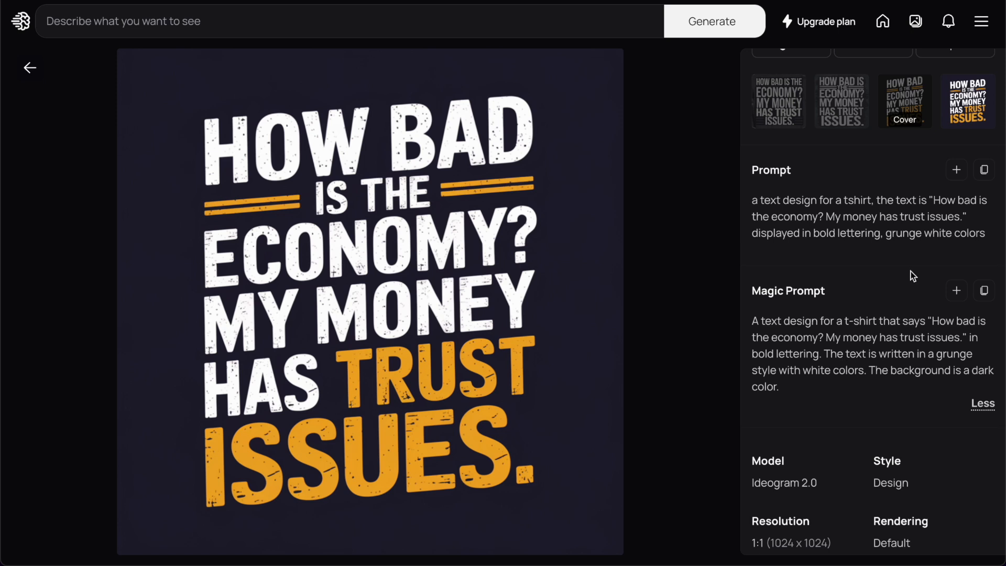
- Reuse the cover variation's magic prompt as a new prompt, replacing its quoted text with "In this economy, my best pickup line is 'I've got a coupon.'"
left_click(920, 127)
scroll(858, 392, "down", 1)
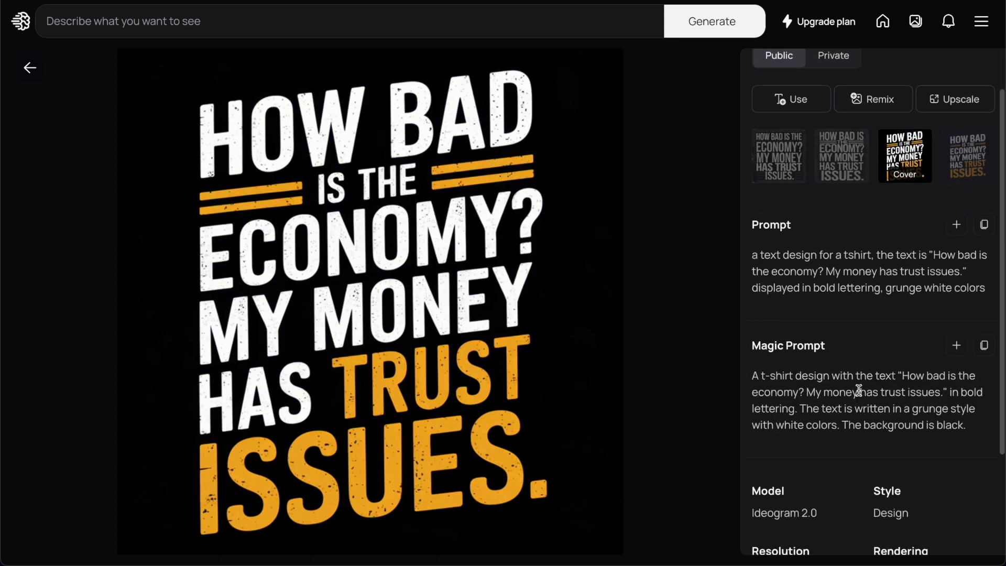
triple_click(841, 388)
key("ctrl+c")
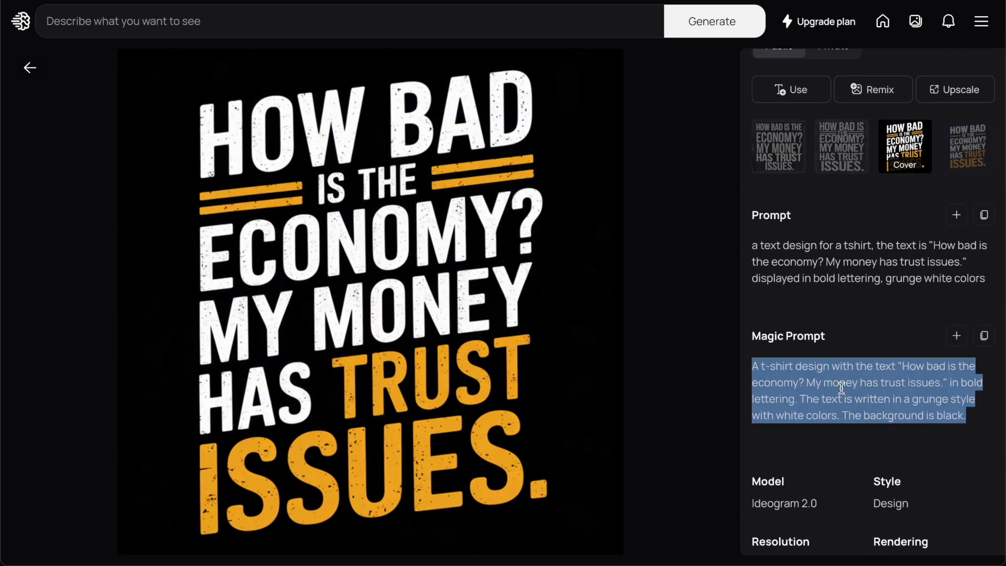
left_click(474, 22)
key("ctrl+v")
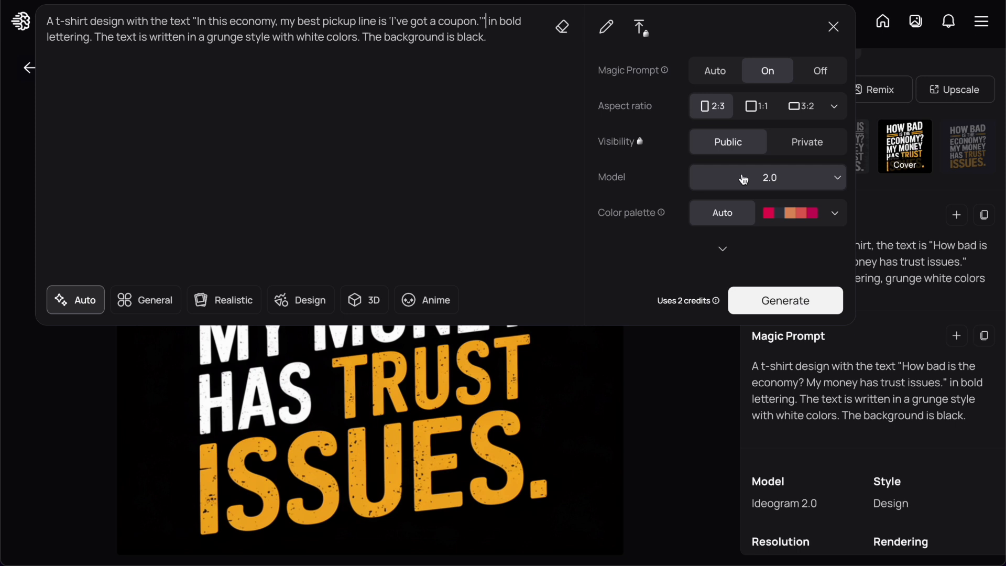
- Set the aspect ratio to 1:1 and generate the coupon t-shirt designs
left_click(834, 106)
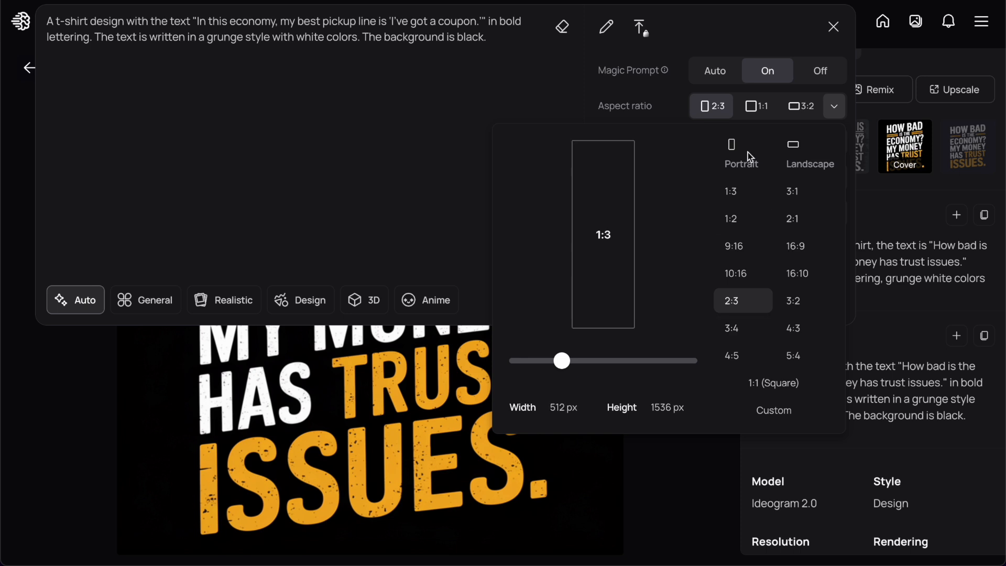
left_click(755, 107)
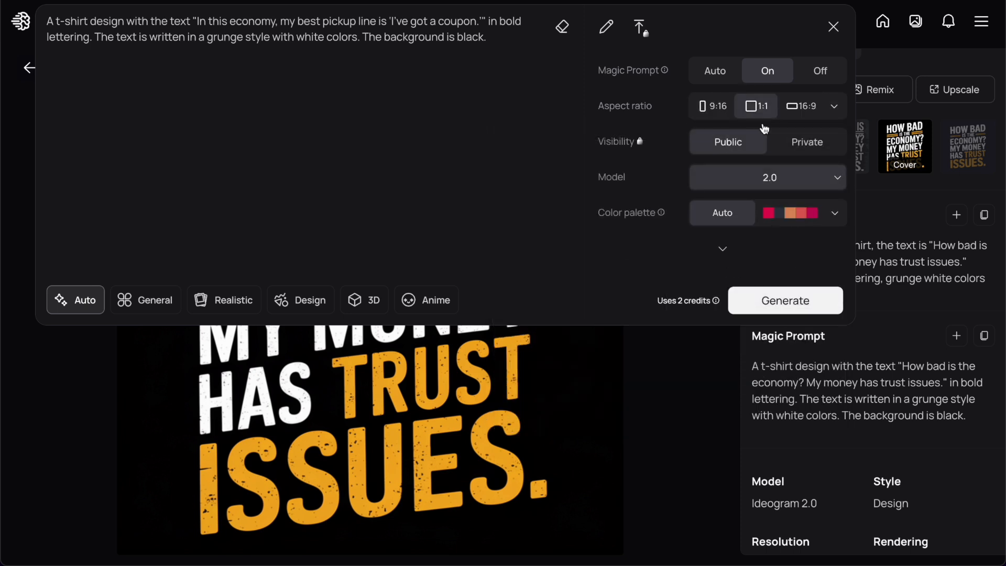
left_click(794, 301)
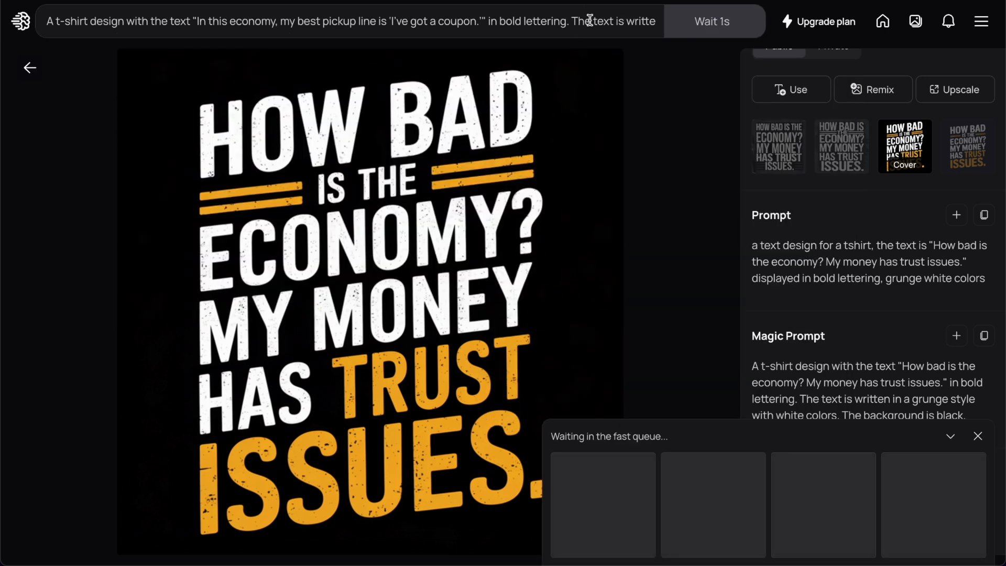
- Edit the prompt by removing "style with white colors" after "grunge" and changing the background description to "a single color"
left_click(606, 23)
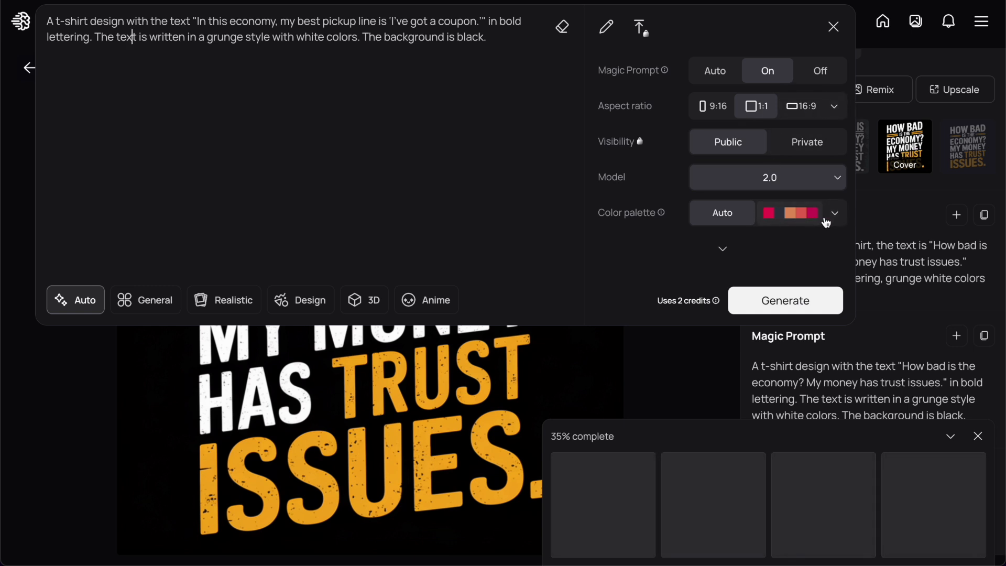
left_click(196, 37)
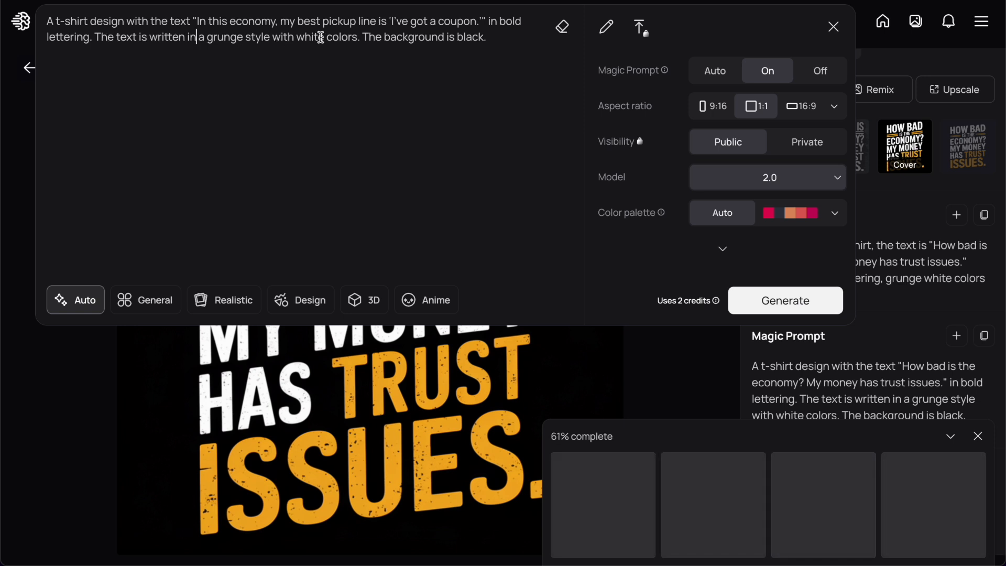
left_click_drag(358, 37, 244, 38)
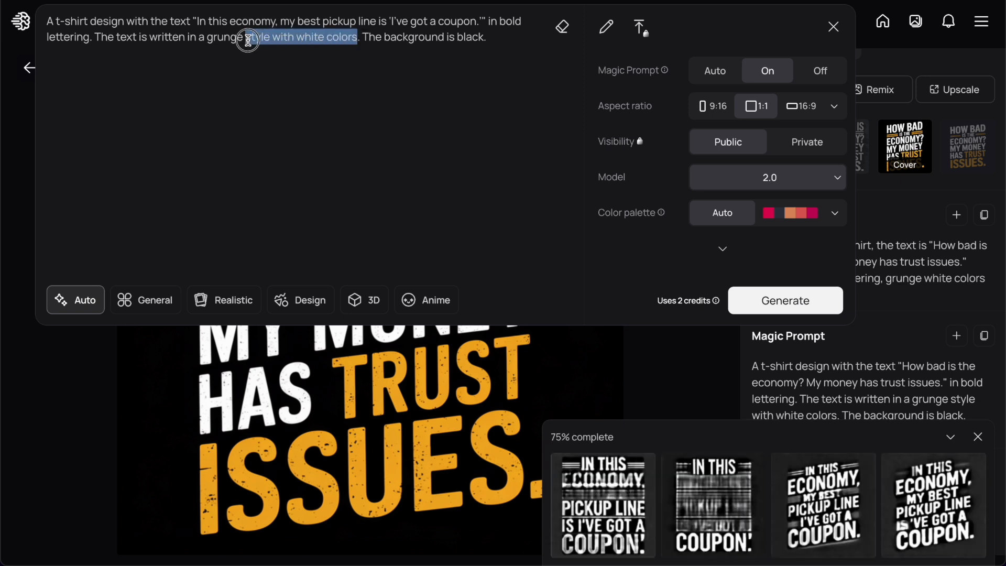
key("BackSpace")
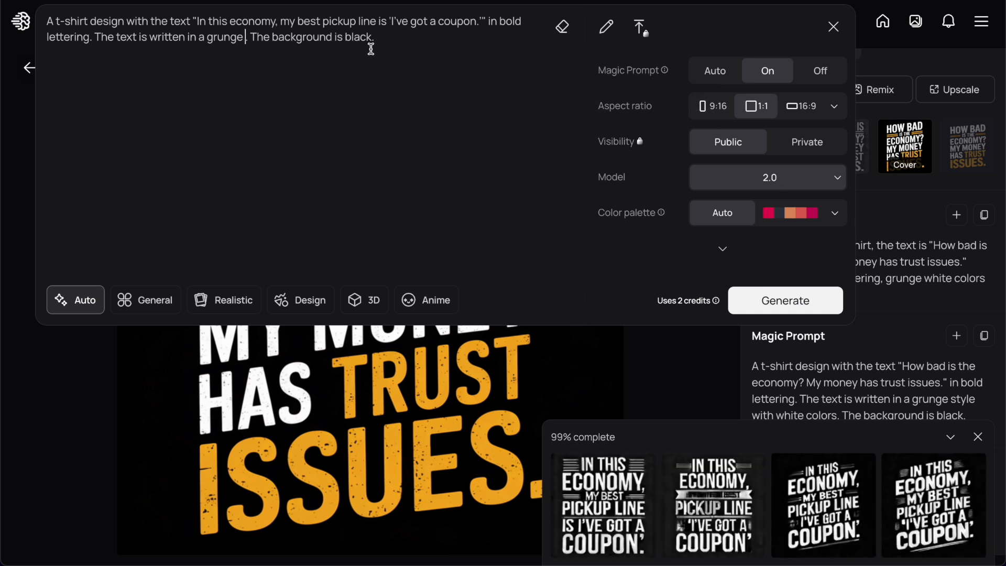
left_click_drag(376, 41, 344, 37)
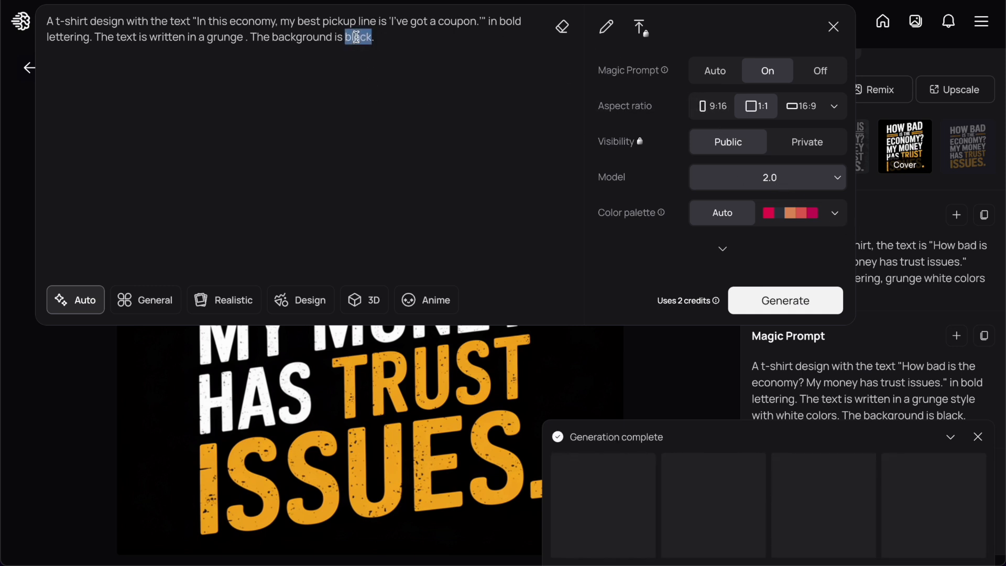
type("a single color")
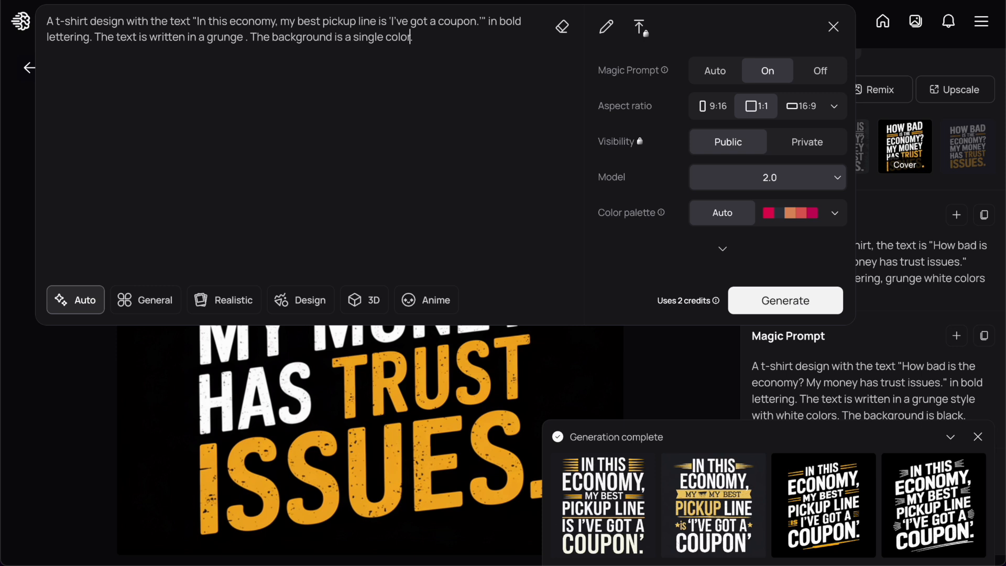
- Apply the Mosaic color palette and generate another set of coupon designs
left_click(834, 213)
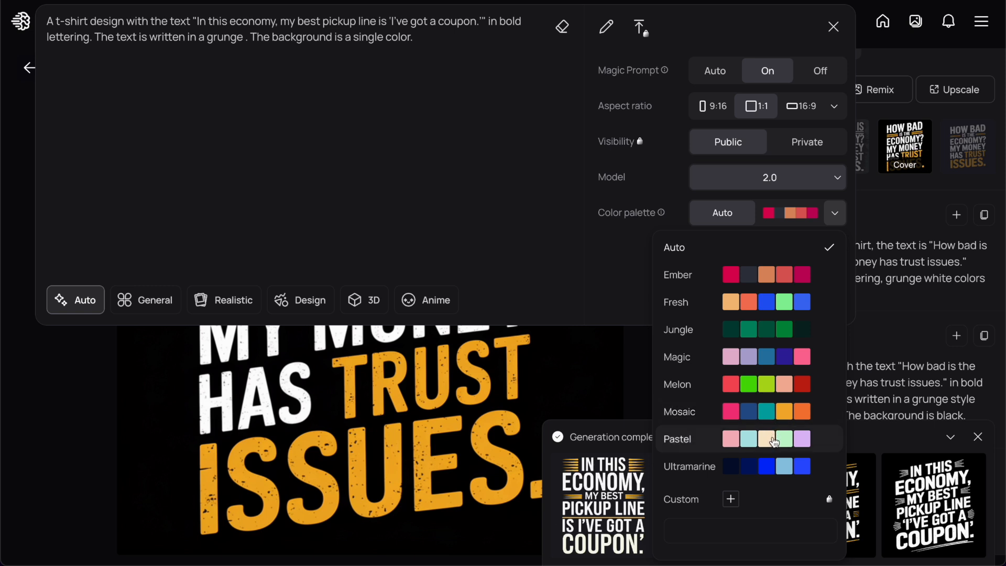
left_click(751, 418)
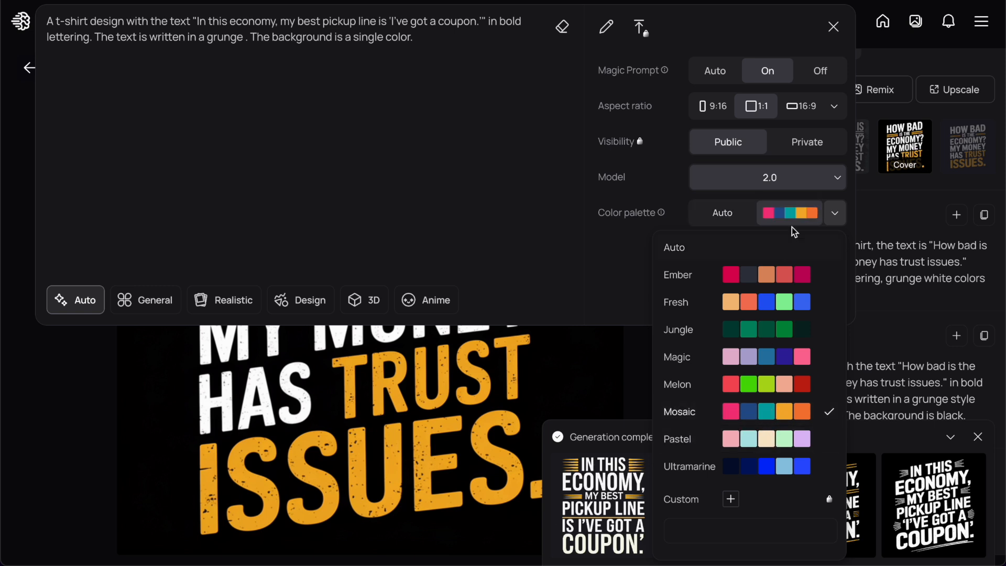
left_click(838, 212)
left_click(812, 298)
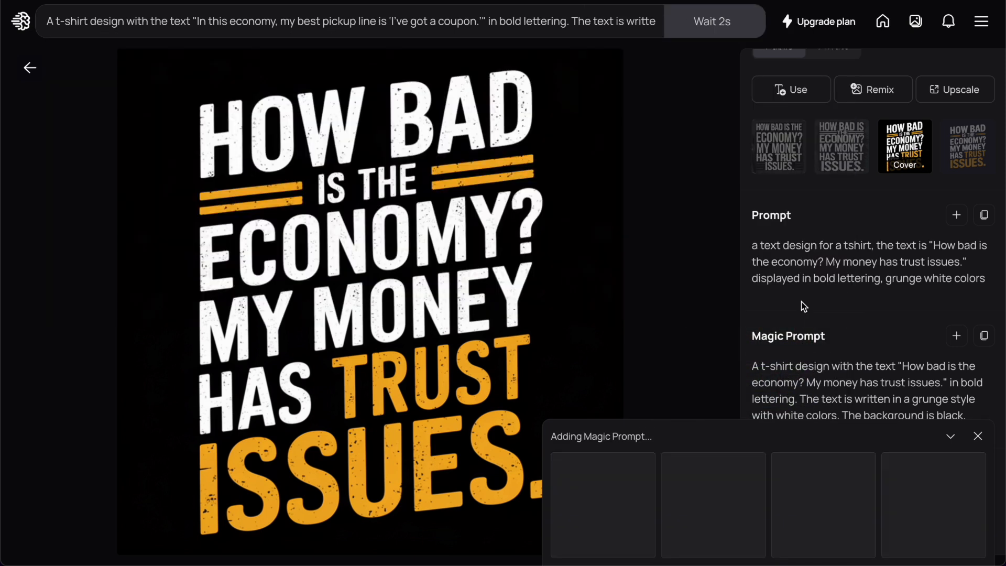
- Open the finished black coupon design from the profile gallery and view its first two variations
left_click(970, 30)
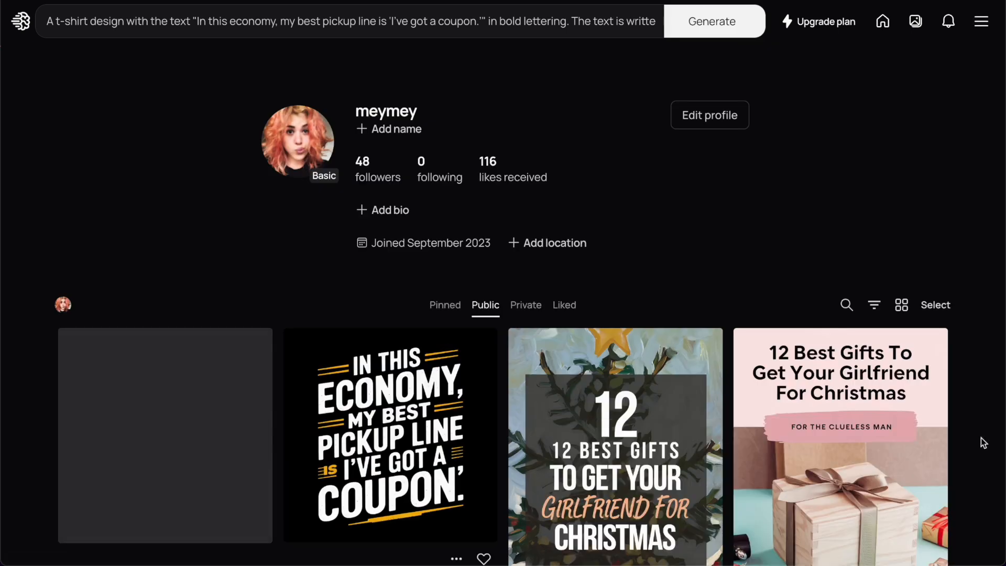
left_click(390, 426)
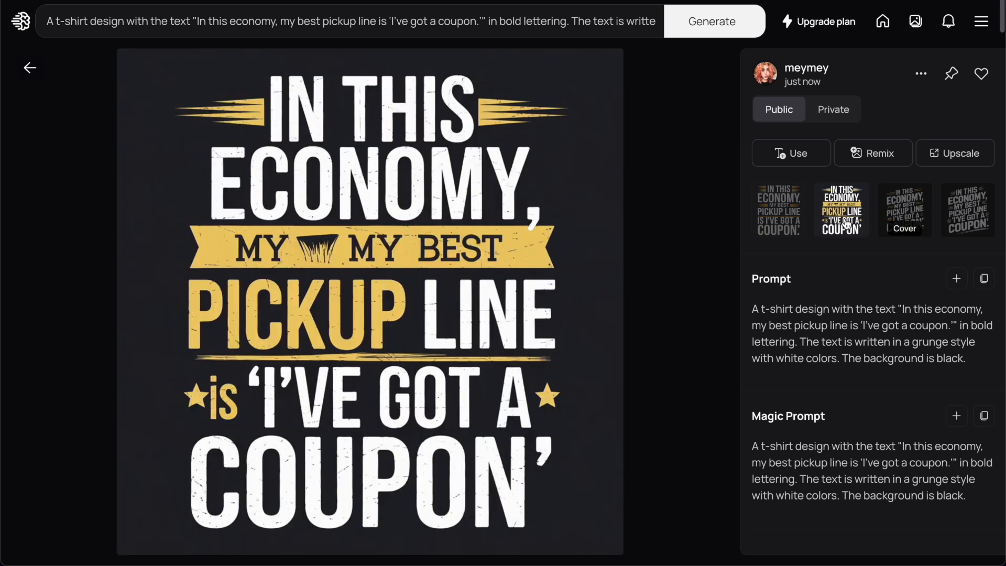
left_click(845, 224)
left_click(782, 220)
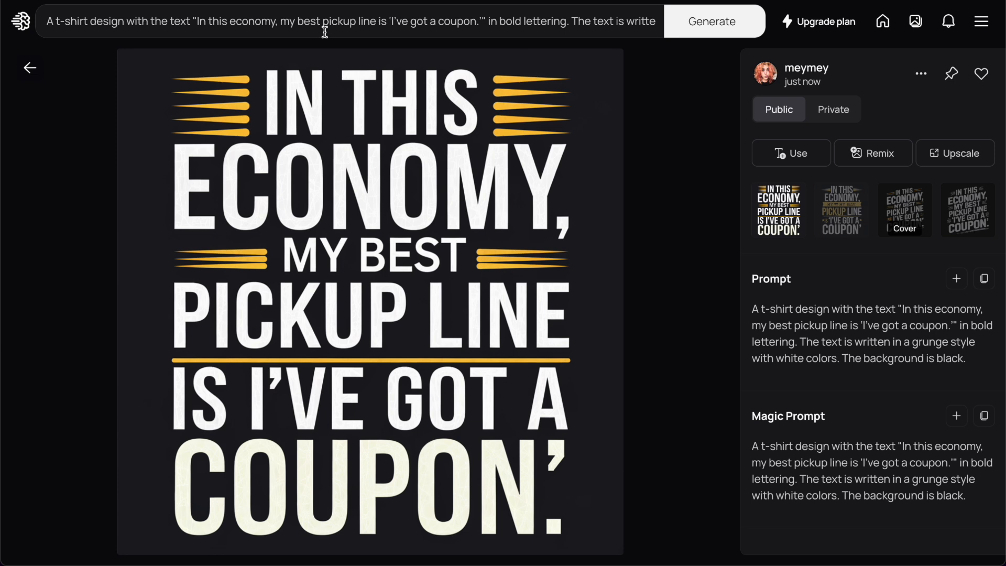
- Remove the inner single quotes around "I've got a coupon." in the prompt, set the color palette to Auto, and generate again
left_click(478, 19)
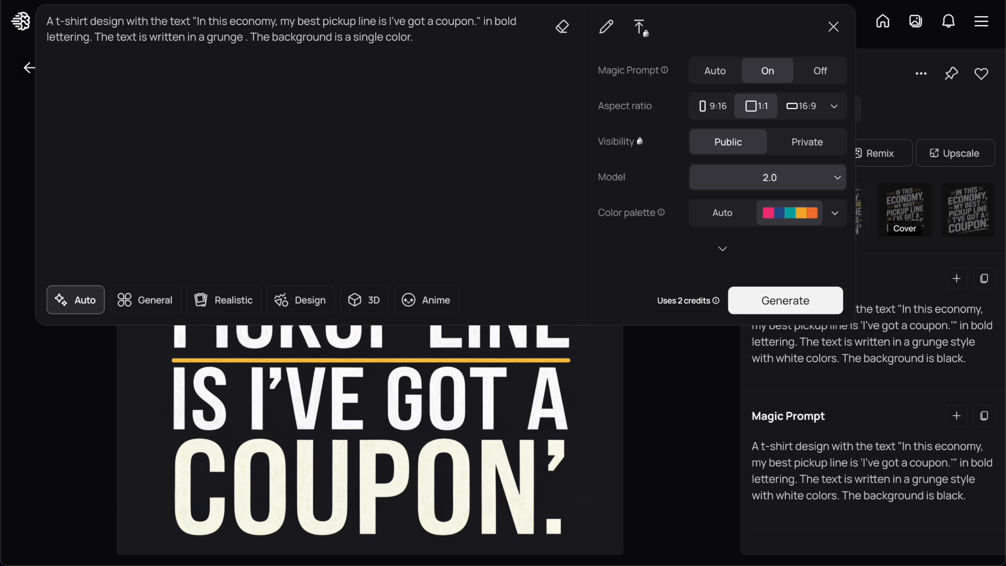
left_click(722, 217)
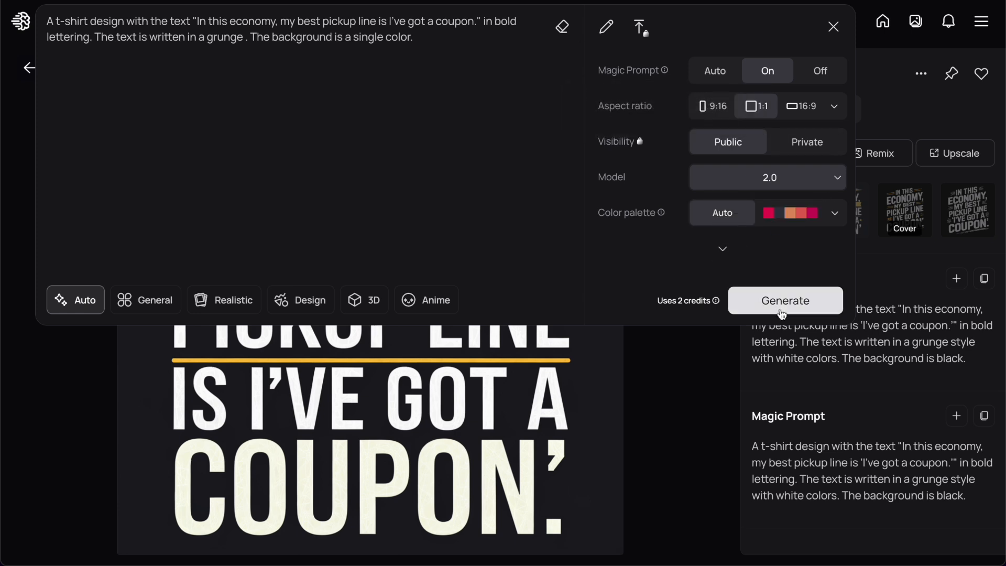
left_click(801, 300)
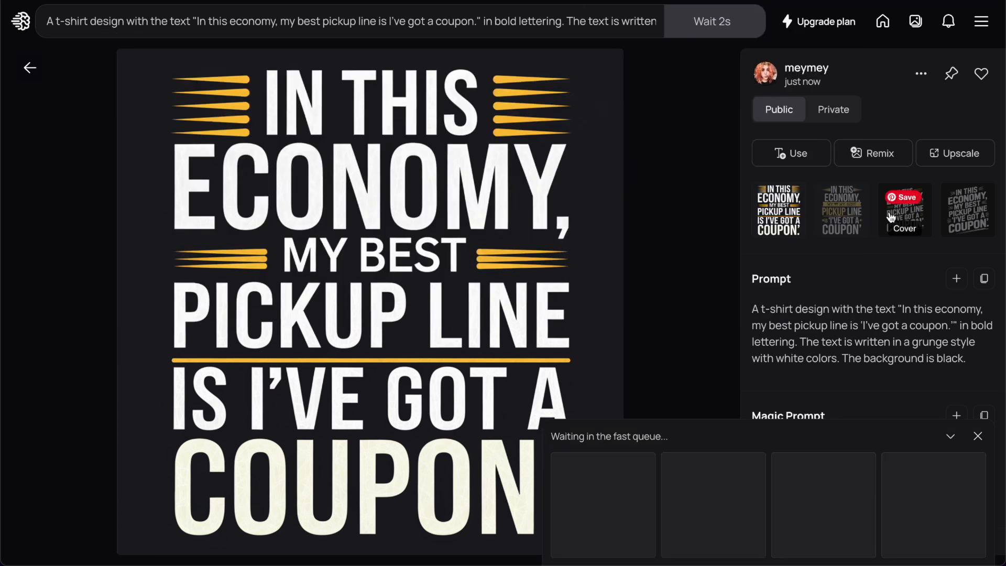
- Select the fourth, all-white variation of the coupon design and download it as a PNG at 100% quality
left_click(963, 224)
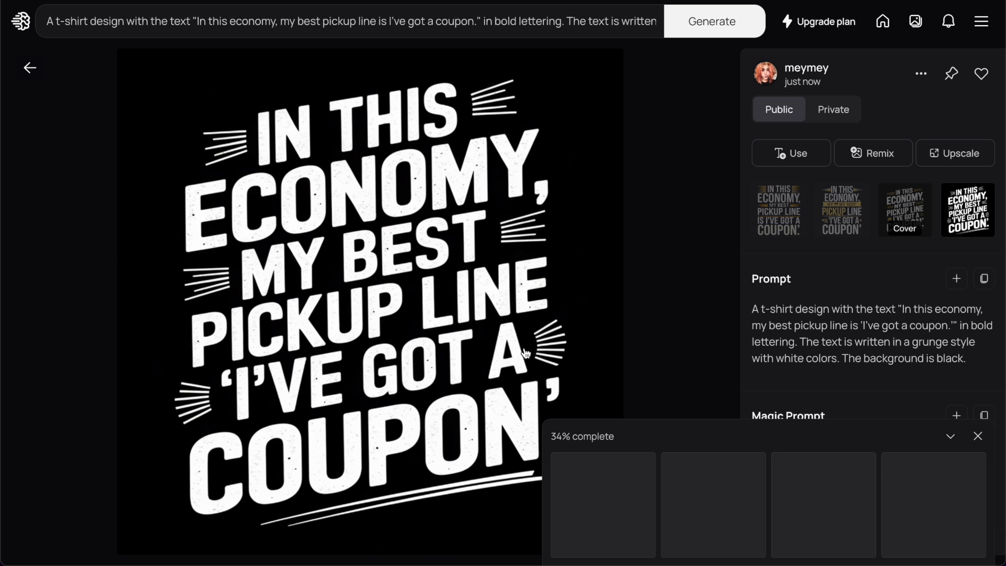
scroll(586, 257, "down", 2)
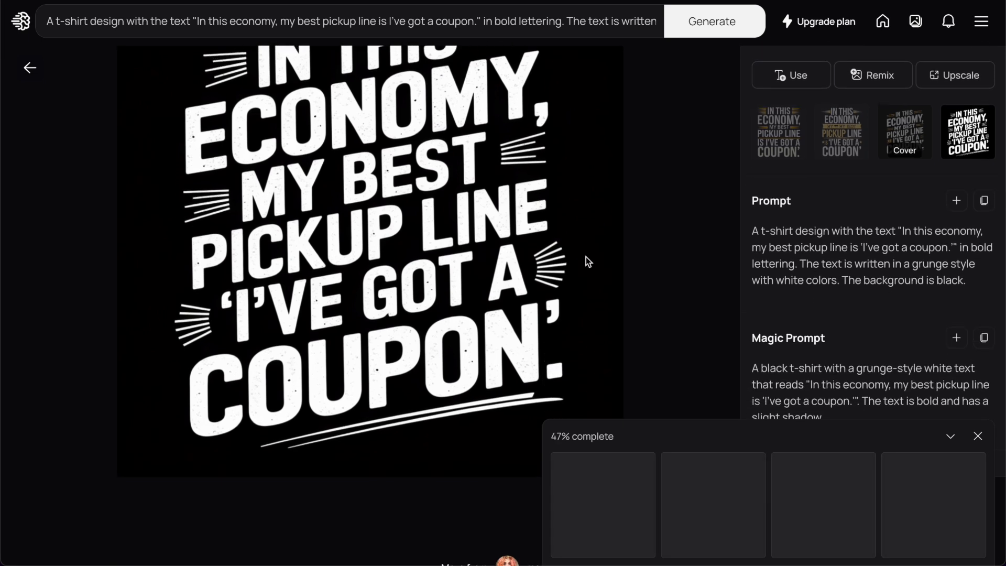
scroll(585, 256, "up", 2)
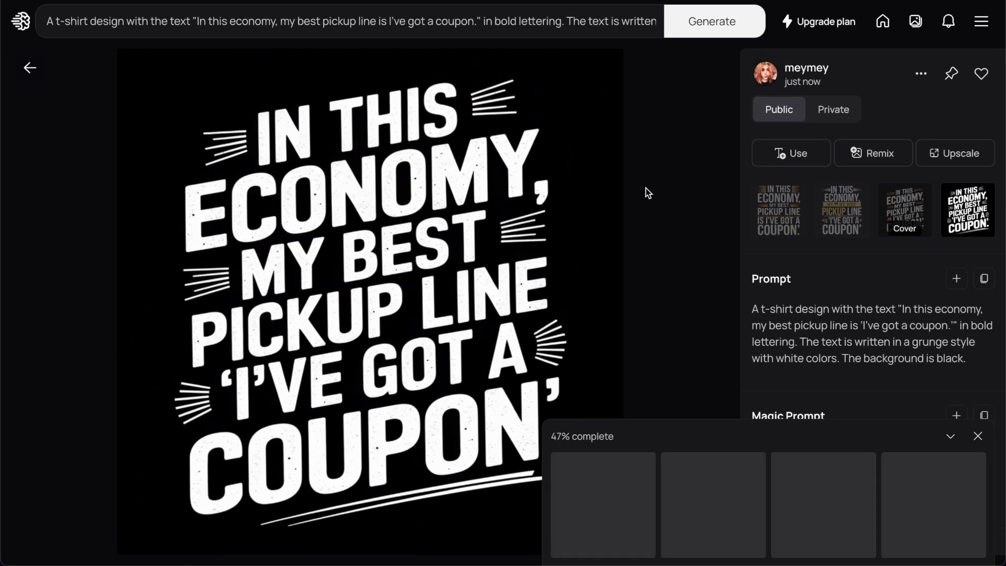
left_click(922, 74)
mouse_move(831, 284)
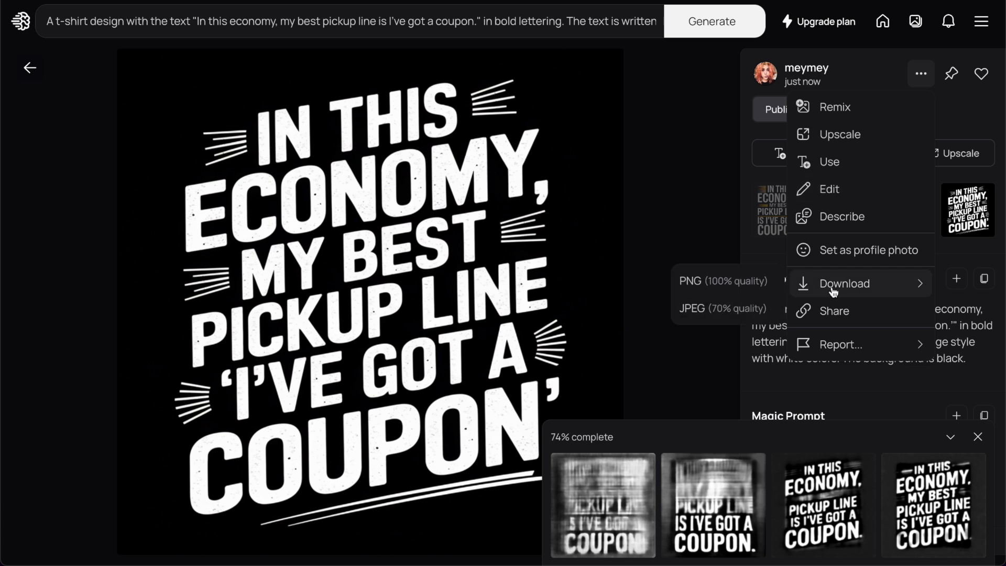
left_click(729, 282)
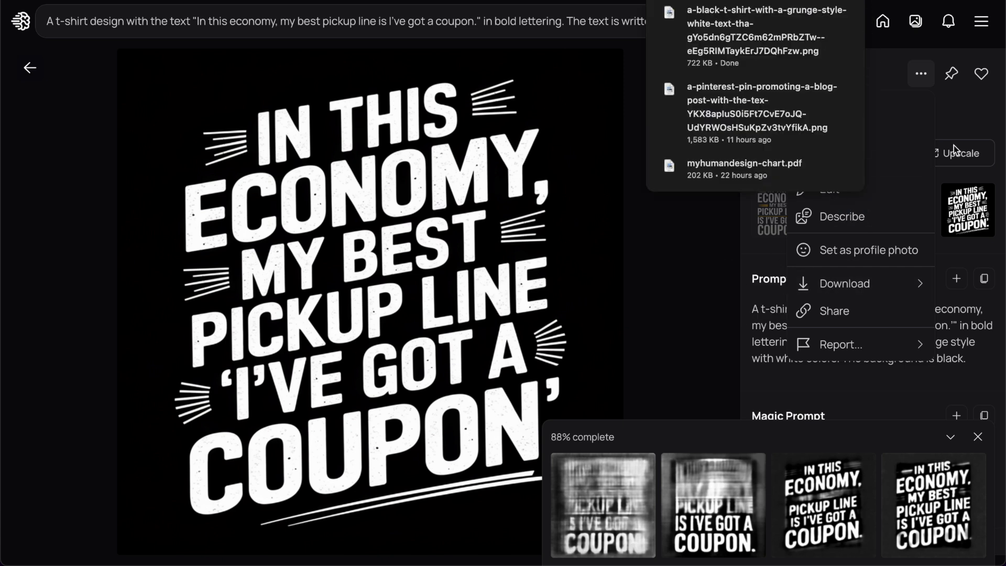
left_click(835, 82)
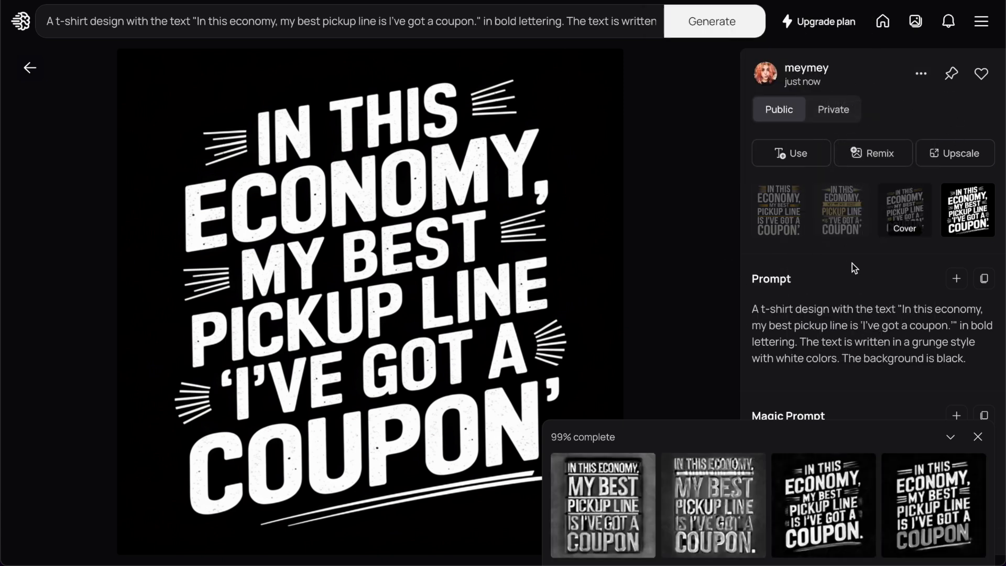
- Return to the profile gallery, dismiss the generation progress display, and open the pink and purple coupon design
scroll(852, 263, "down", 4)
scroll(816, 225, "up", 4)
scroll(819, 180, "up", 1)
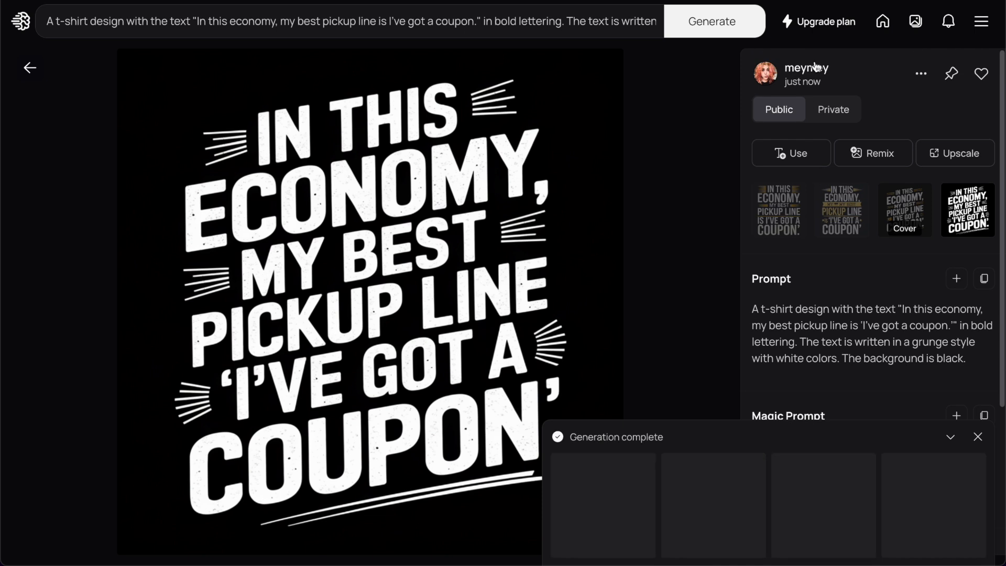
left_click(813, 68)
left_click(977, 436)
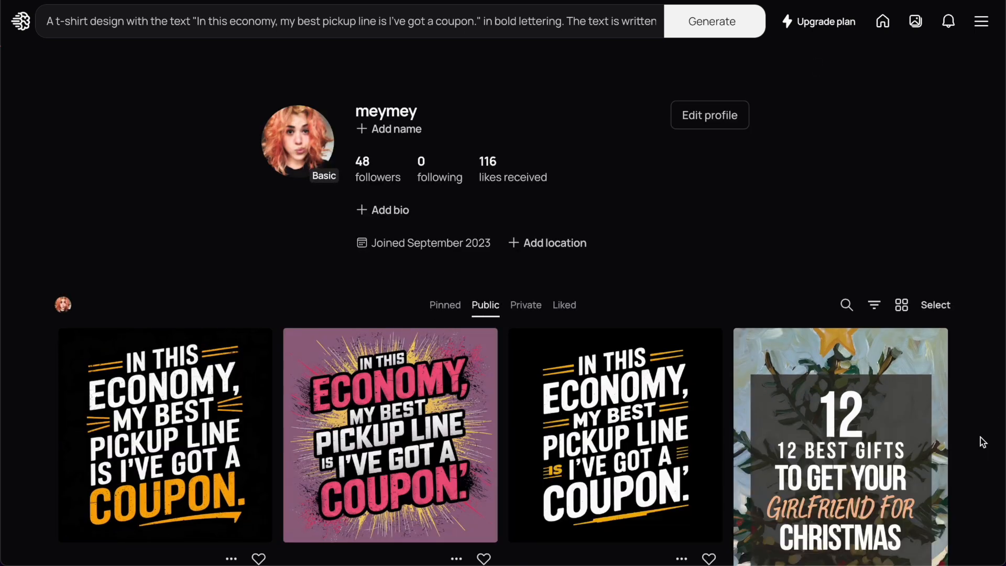
left_click(388, 469)
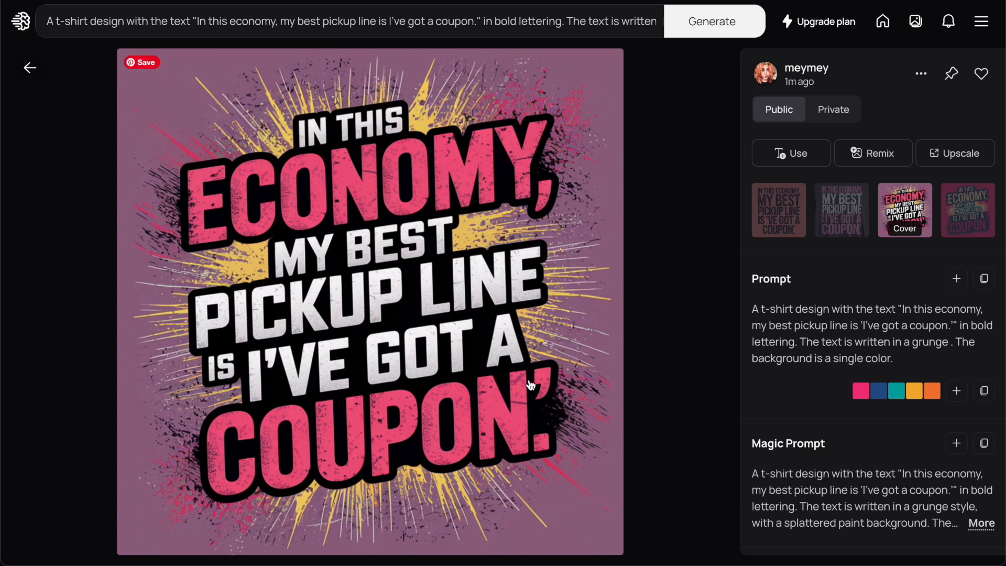
left_click(596, 21)
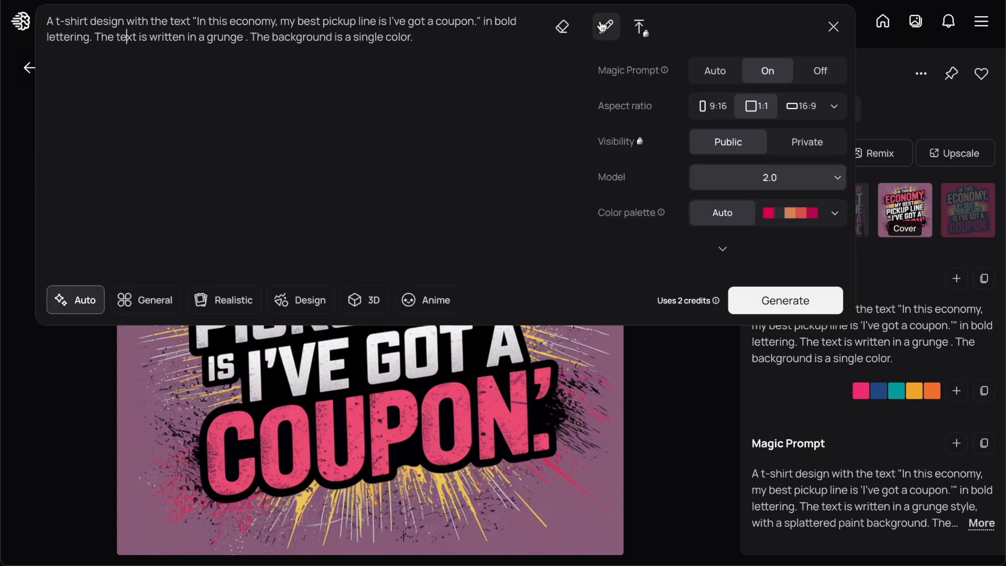
left_click(834, 212)
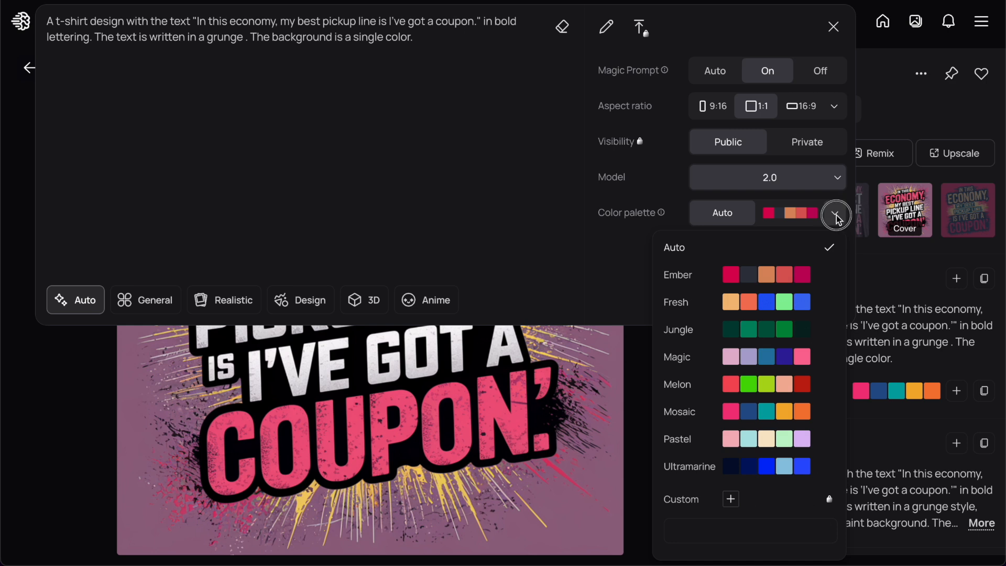
left_click(835, 213)
left_click(882, 446)
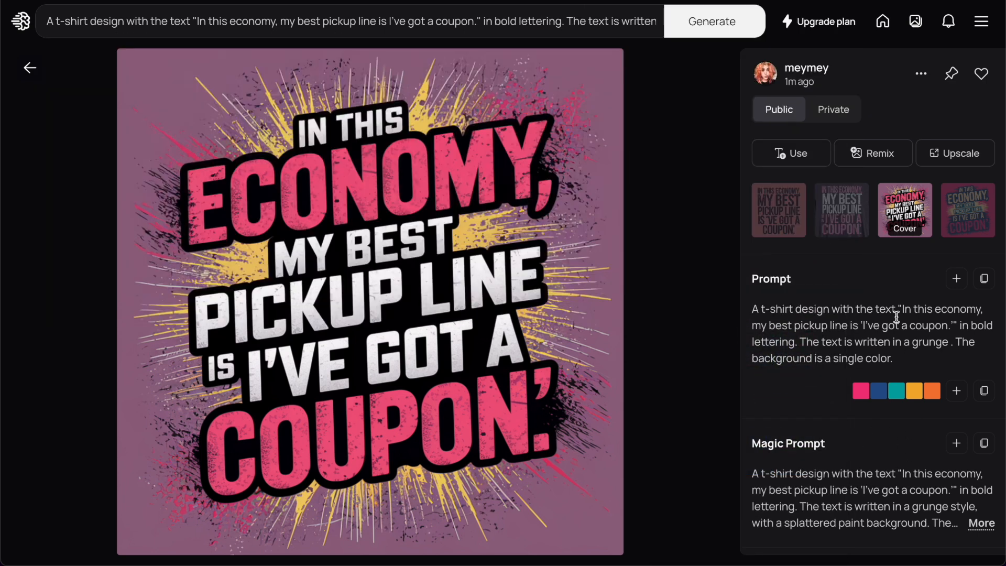
- Expand and copy the full Magic Prompt of the pink and purple coupon design, and replace the current prompt text with it
left_click(983, 523)
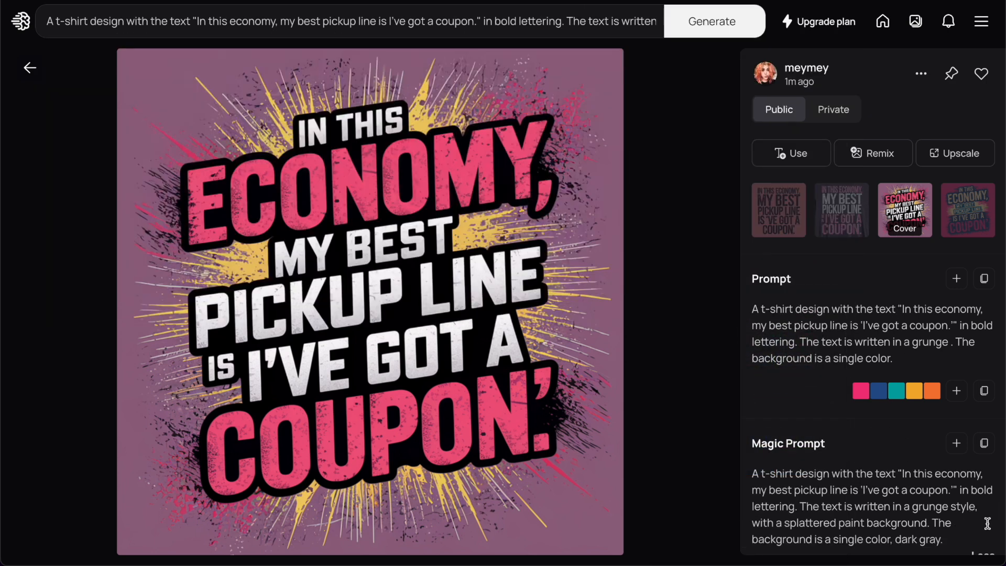
scroll(907, 369, "down", 3)
triple_click(863, 373)
triple_click(864, 373)
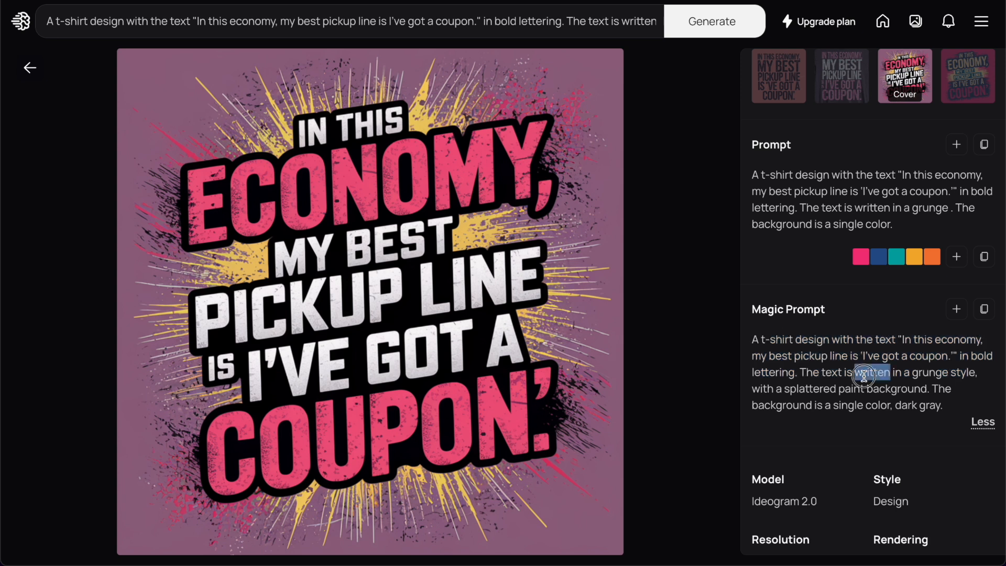
triple_click(859, 348)
key("ctrl+c")
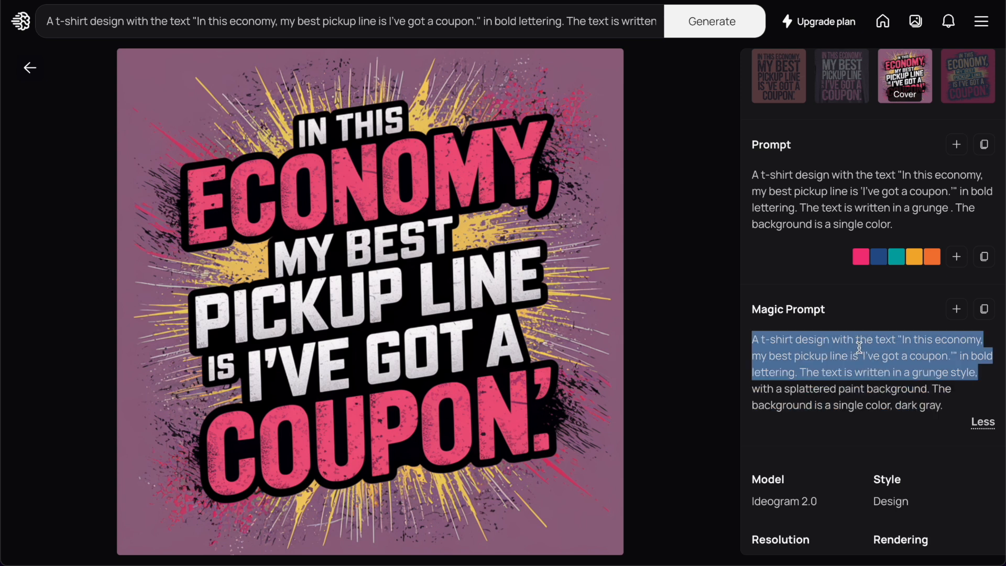
triple_click(859, 347)
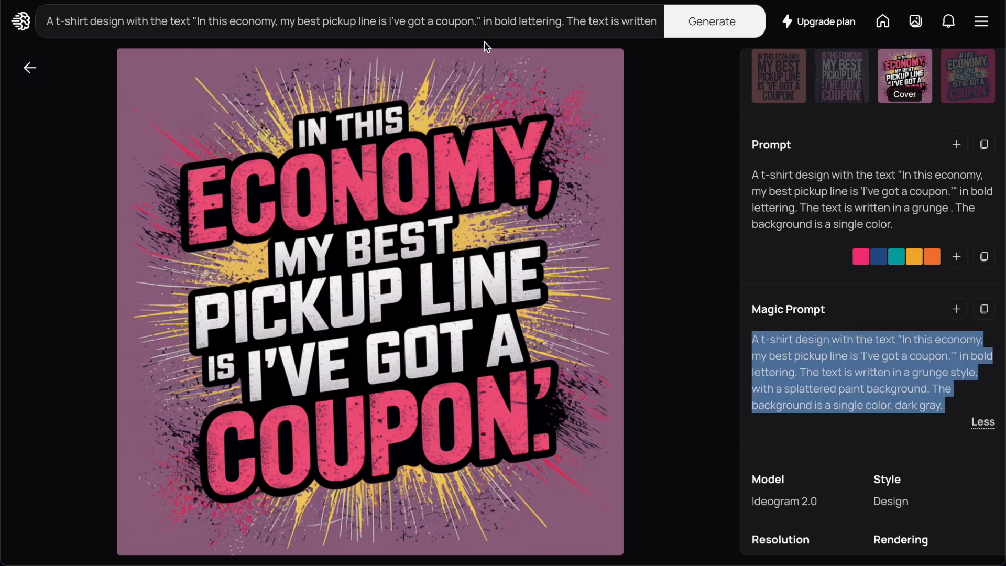
left_click(446, 21)
key("ctrl+a")
key("ctrl+v")
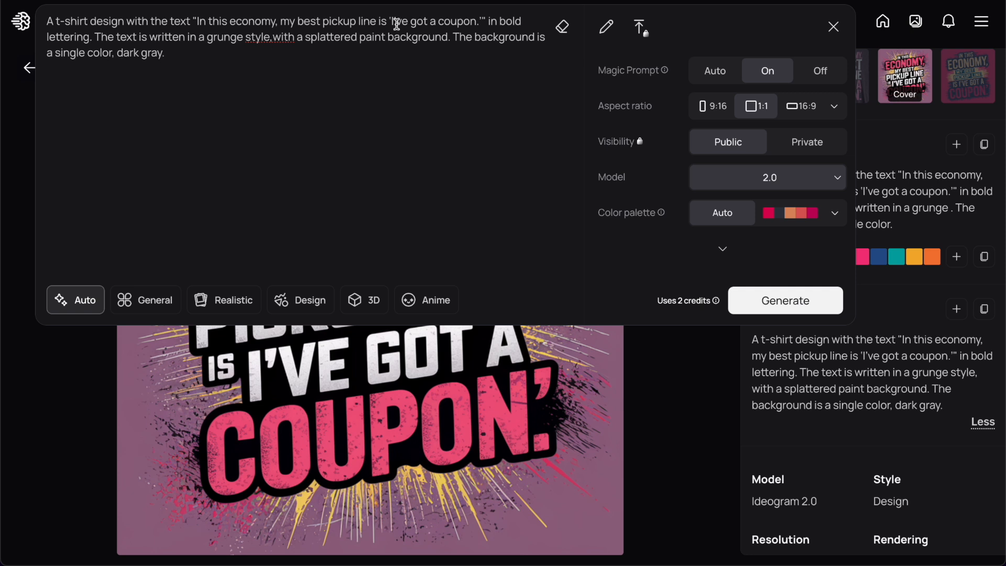
- Insert the missing space after "grunge style," and remove the inner single quotes around "I've got a coupon." in the prompt
left_click(270, 37)
left_click(391, 16)
key("BackSpace")
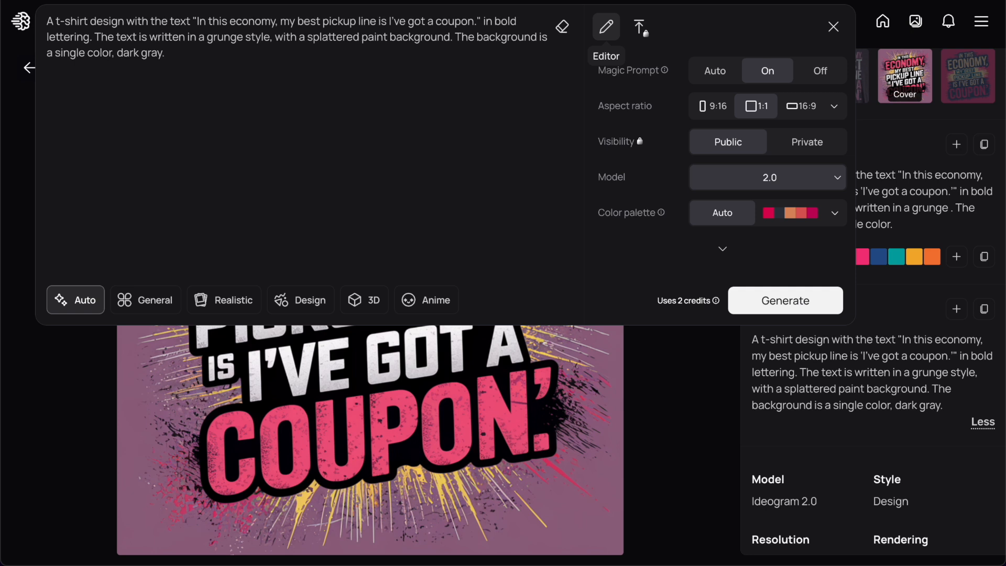
- Set the color palette to Mosaic and generate the splattered paint coupon design
left_click(835, 213)
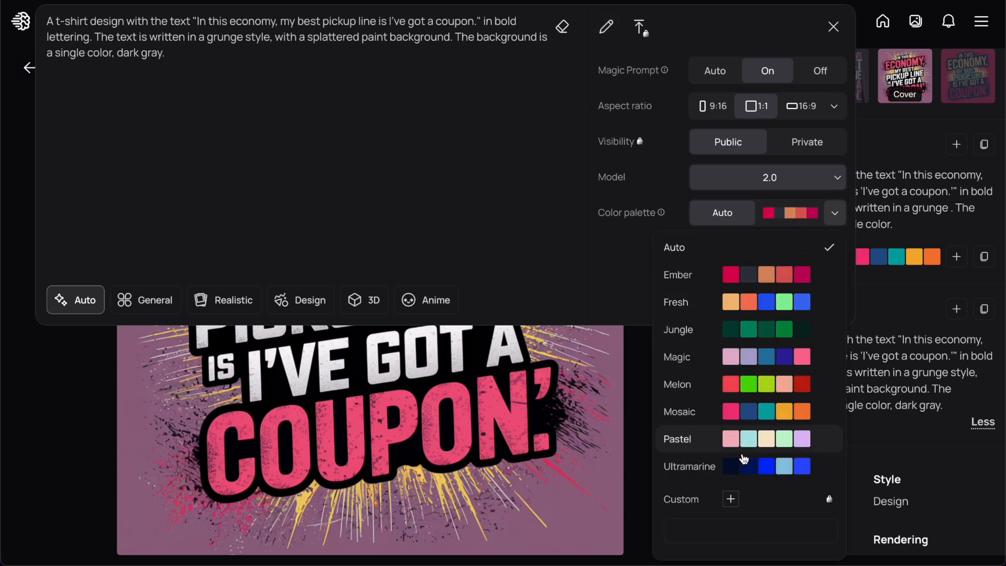
left_click(802, 412)
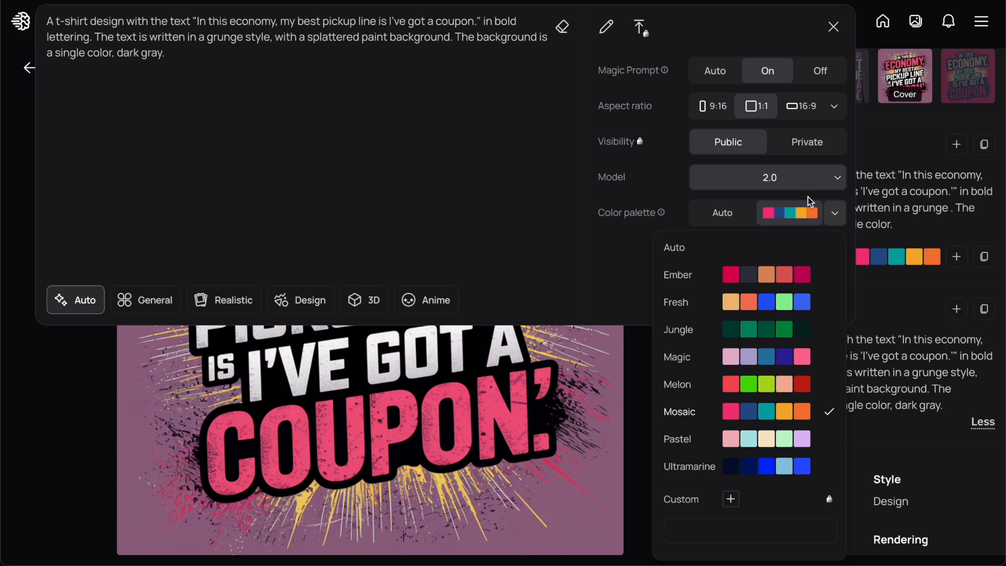
left_click(835, 213)
left_click(775, 300)
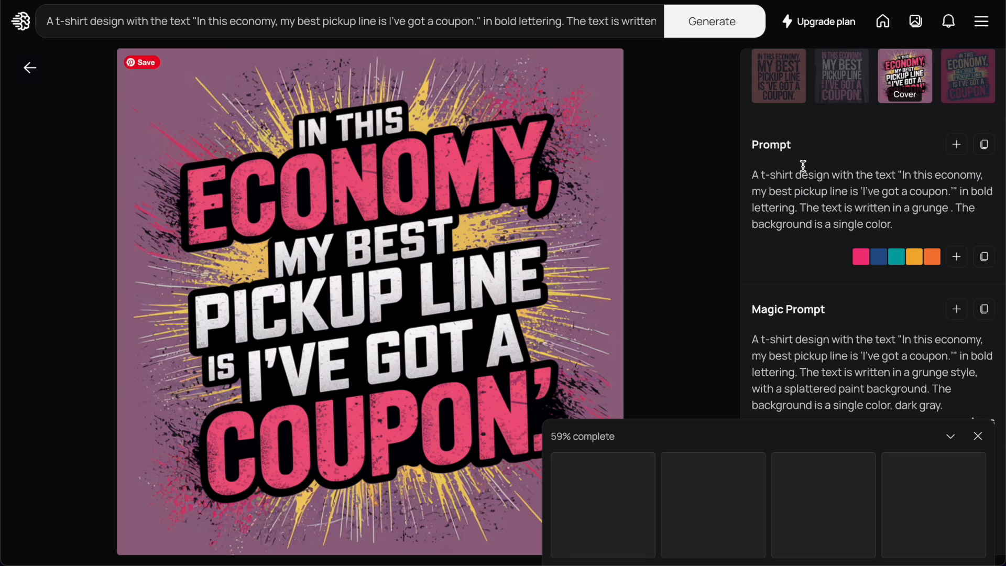
- View the other variations of the pink and purple coupon design, dismissing the generation progress display
left_click(957, 73)
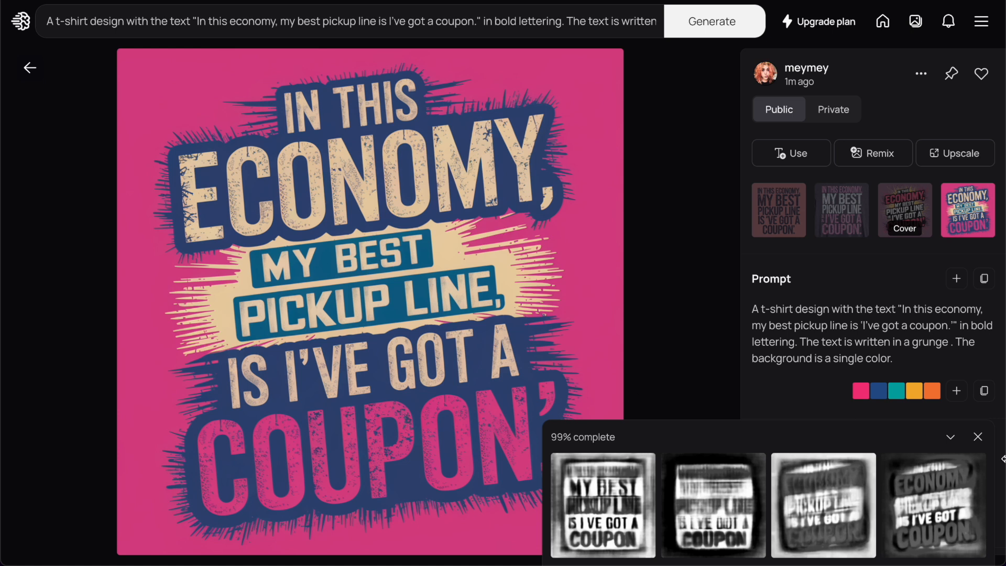
left_click(978, 438)
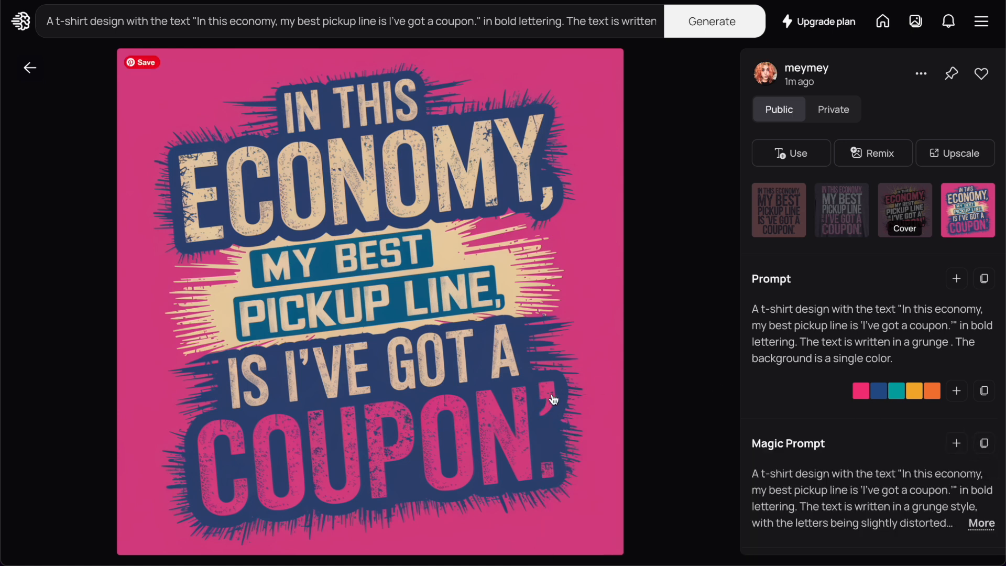
left_click(841, 219)
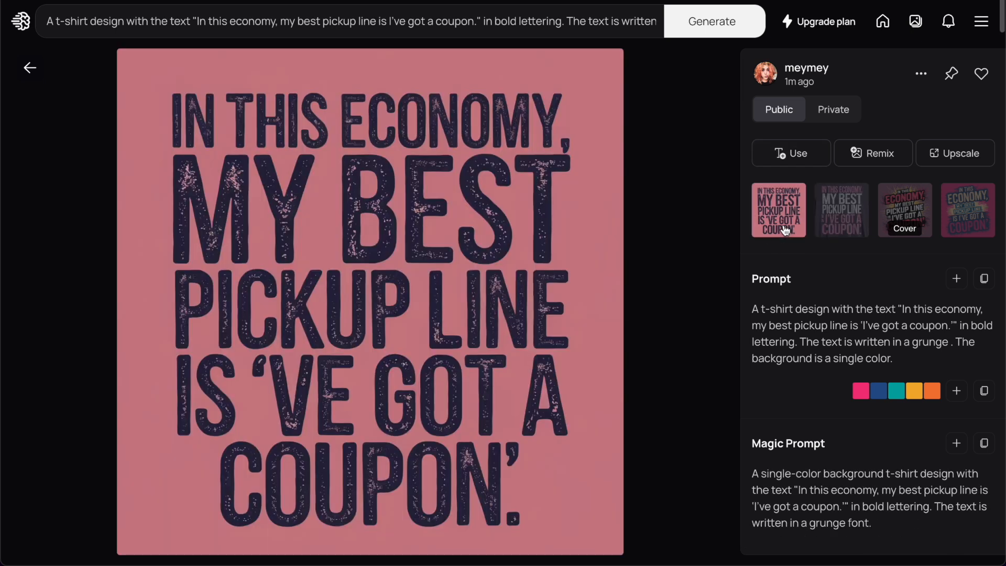
left_click(785, 231)
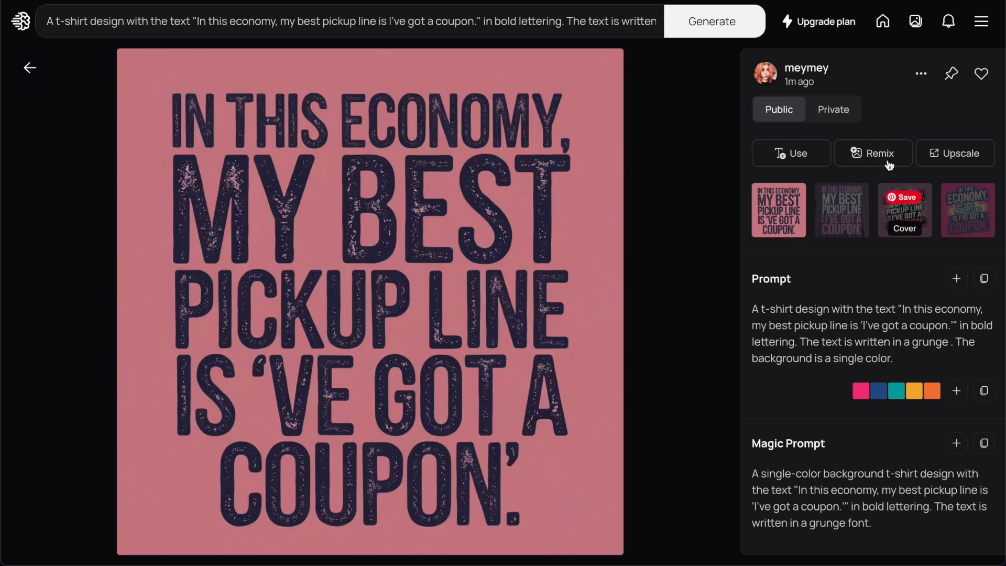
- Open the black coupon design with the orange "COUPON." from the profile gallery and download its cover variation as a PNG
left_click(820, 72)
scroll(442, 262, "down", 2)
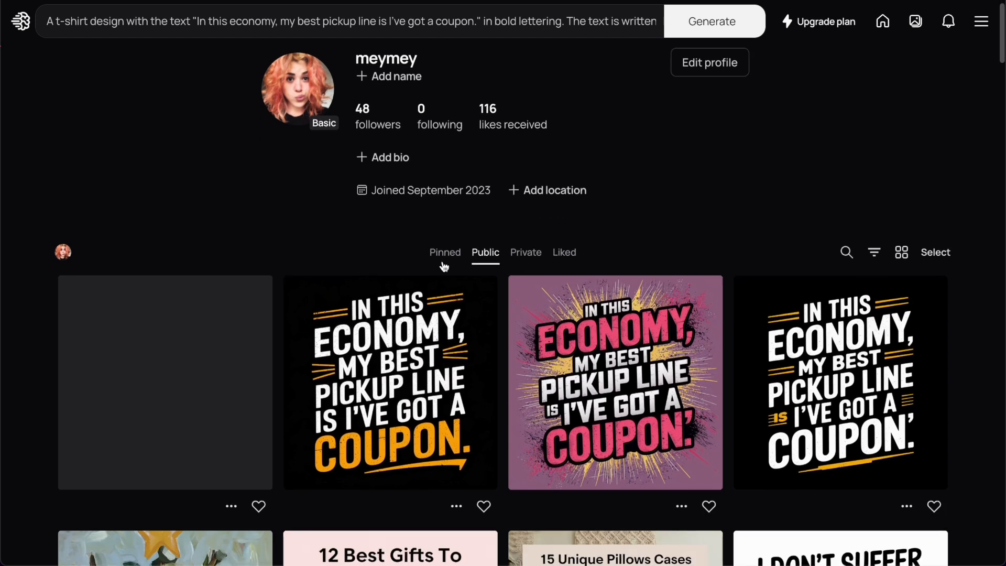
scroll(442, 265, "down", 1)
left_click(442, 265)
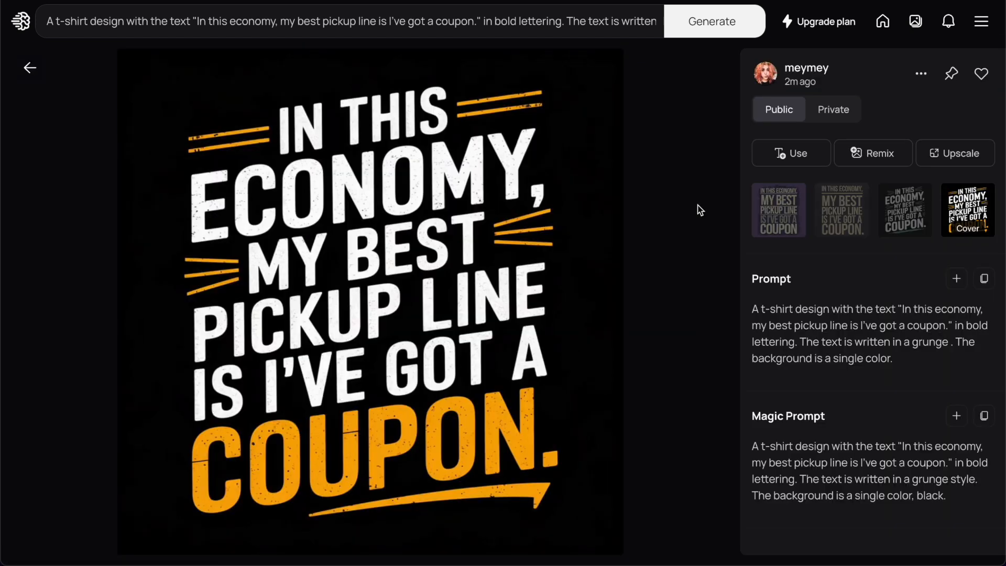
left_click(921, 73)
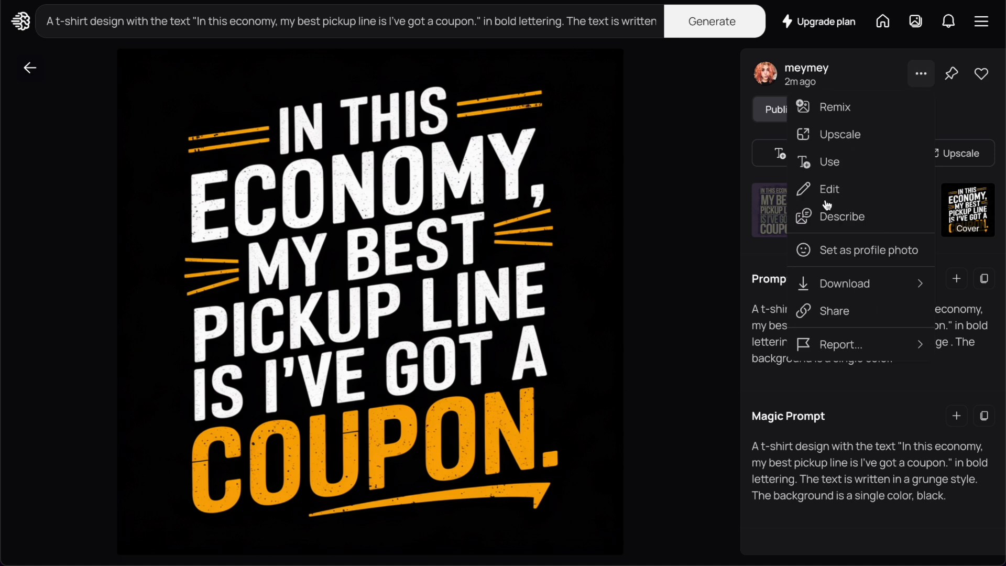
mouse_move(826, 283)
left_click(721, 287)
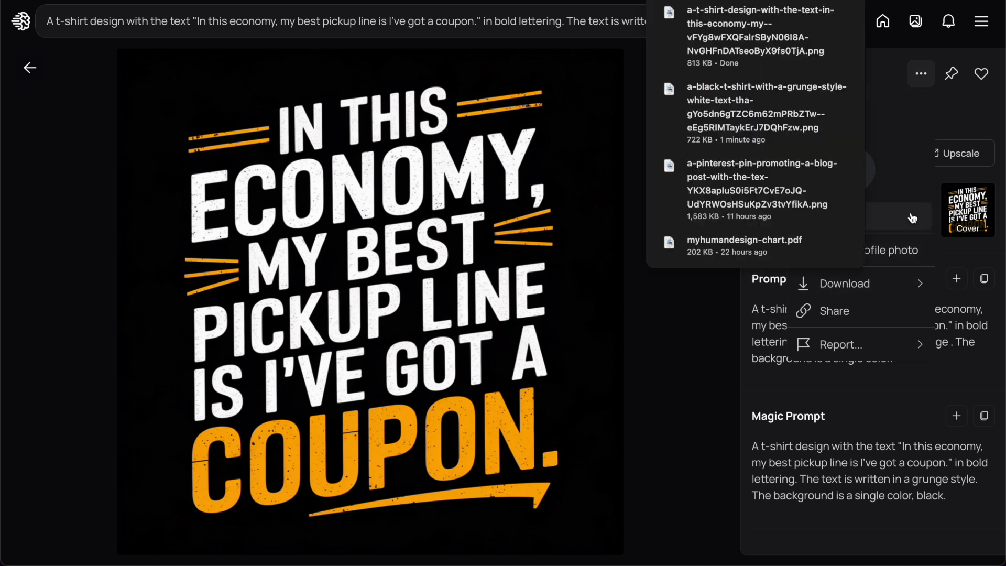
- Select the third variation, white lettering with green accents on black, and download it
left_click(887, 221)
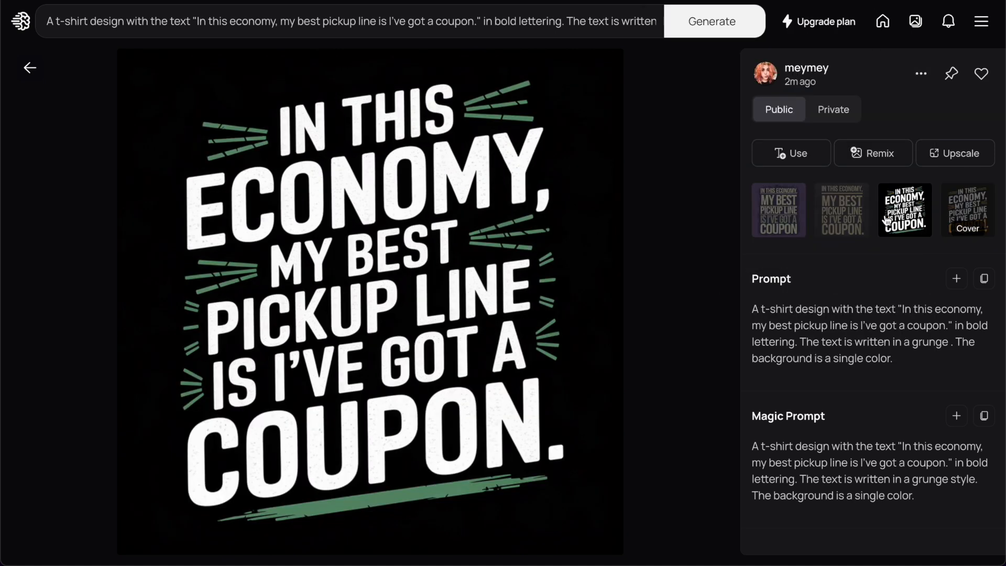
left_click(920, 73)
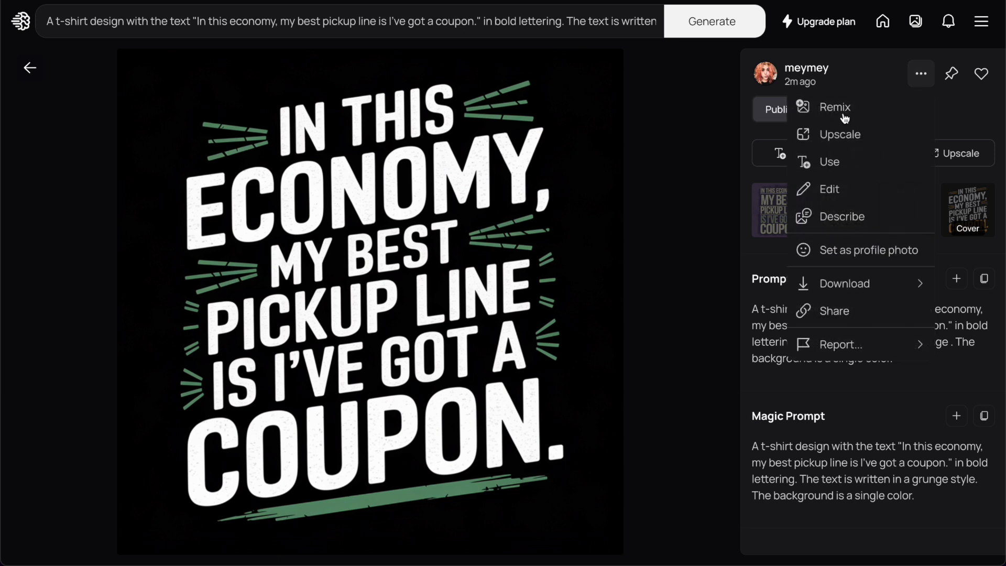
mouse_move(817, 284)
left_click(728, 282)
left_click(957, 112)
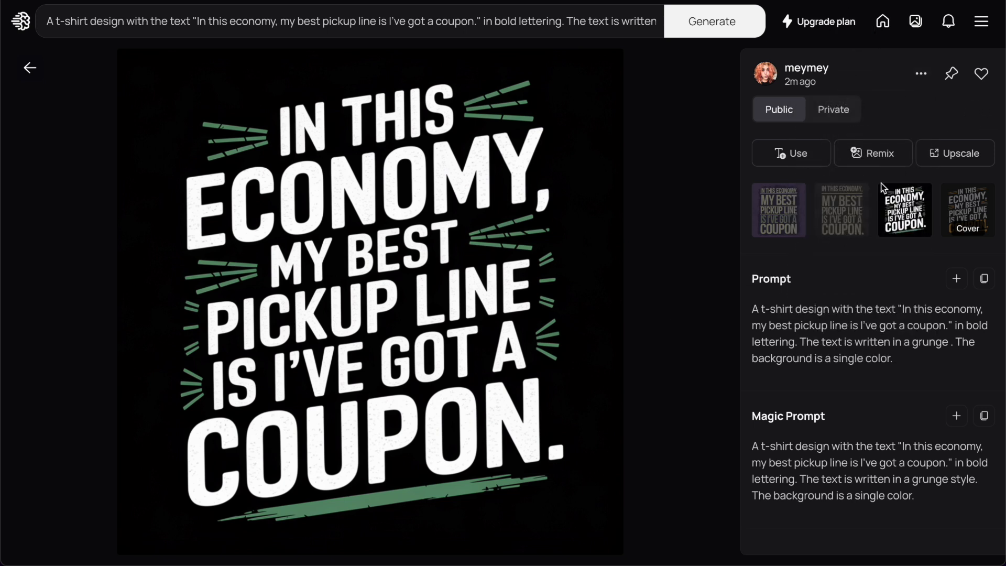
- View the second and first variations, then open the newly generated splattered paint coupon design from the profile gallery
left_click(842, 229)
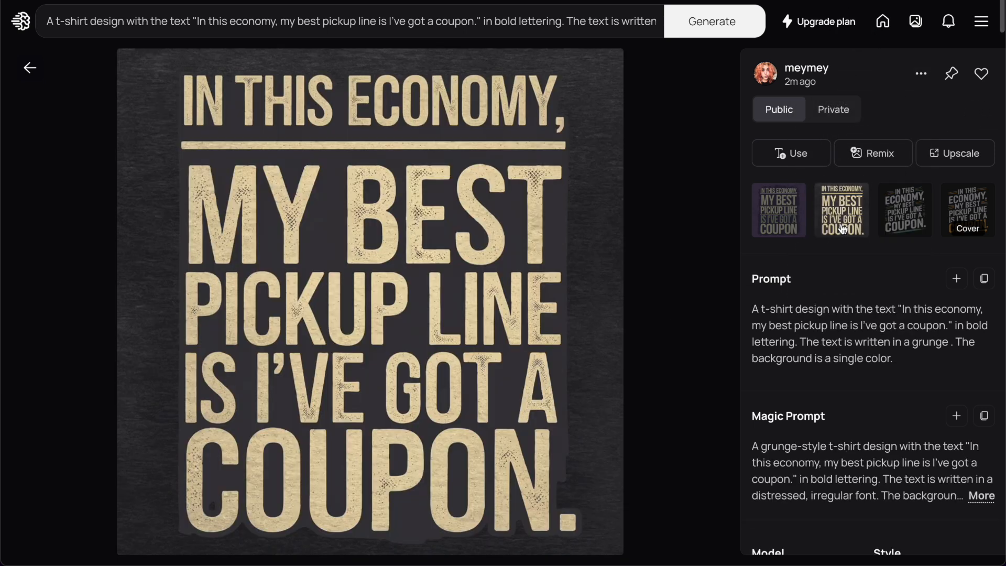
left_click(795, 220)
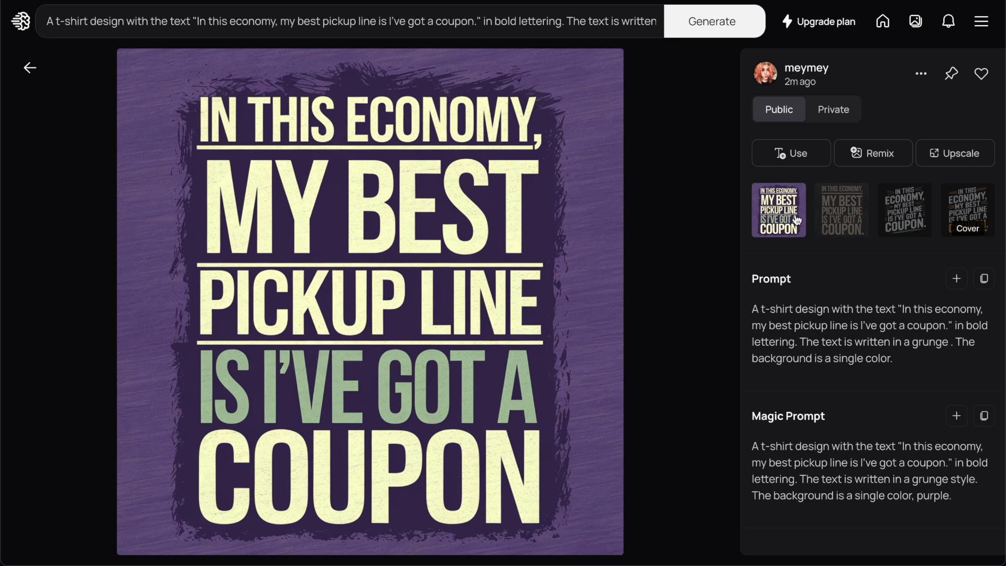
left_click(817, 71)
scroll(435, 284, "down", 2)
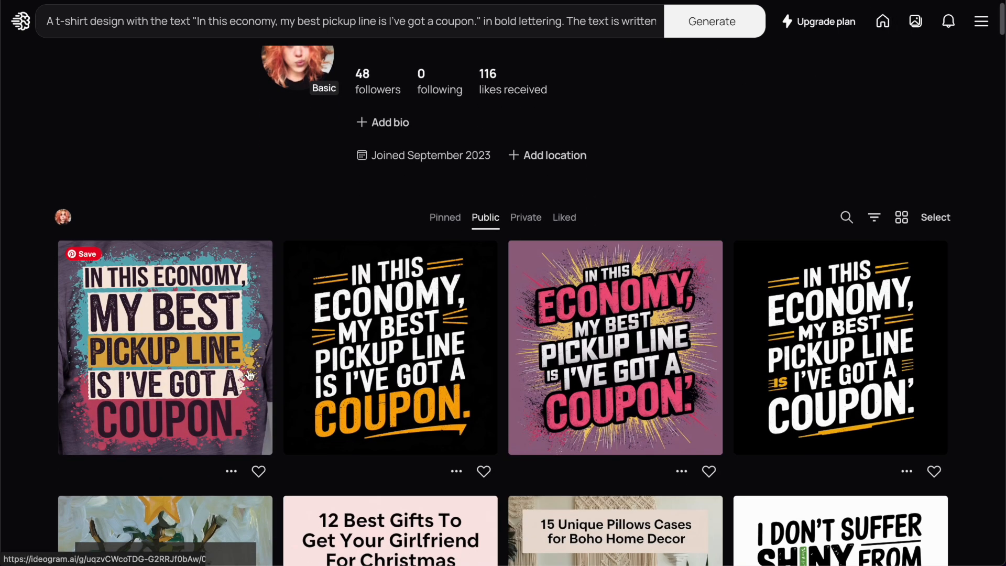
left_click(435, 285)
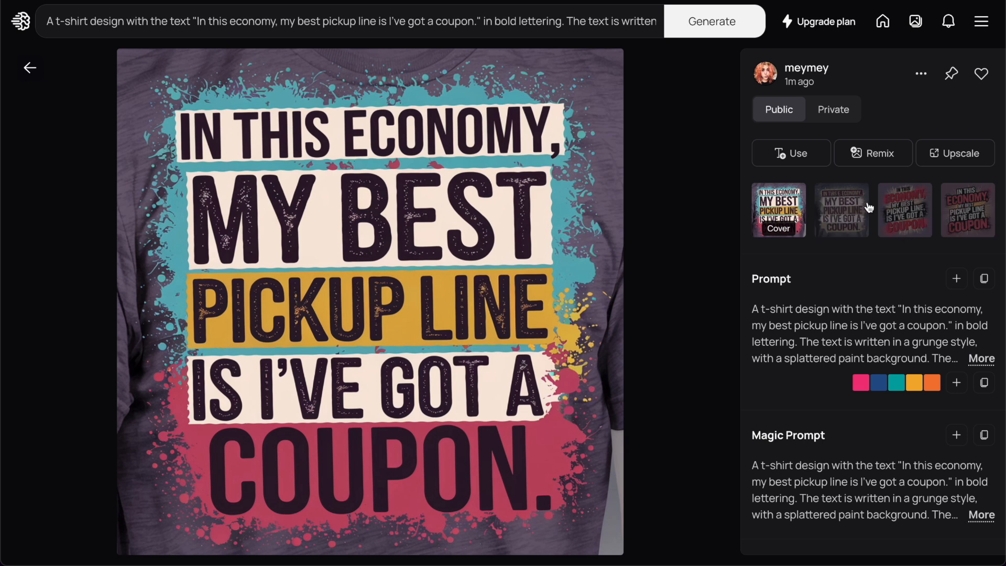
- View the second, third and fourth variations of the splattered paint design and open the options of the fourth
left_click(841, 209)
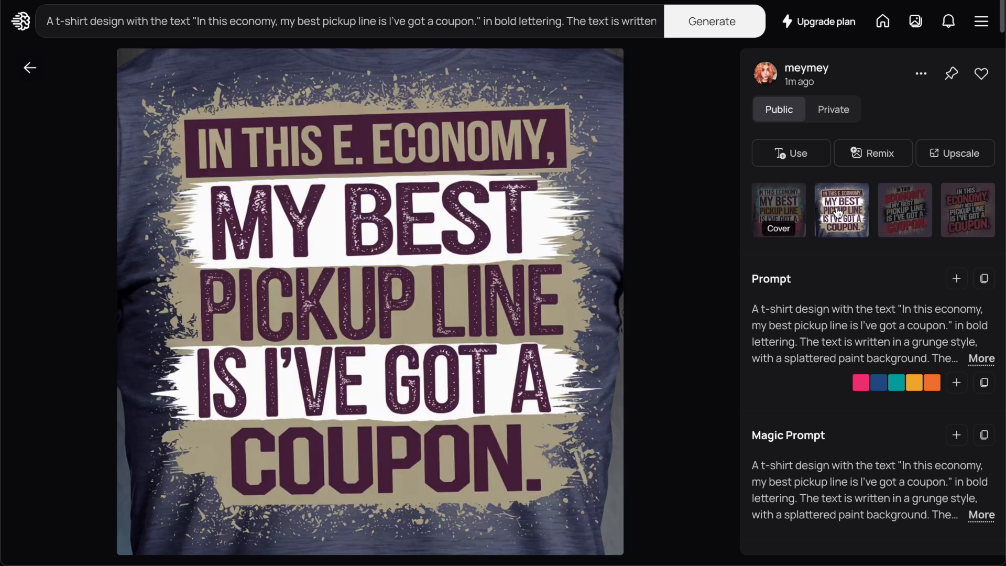
left_click(904, 219)
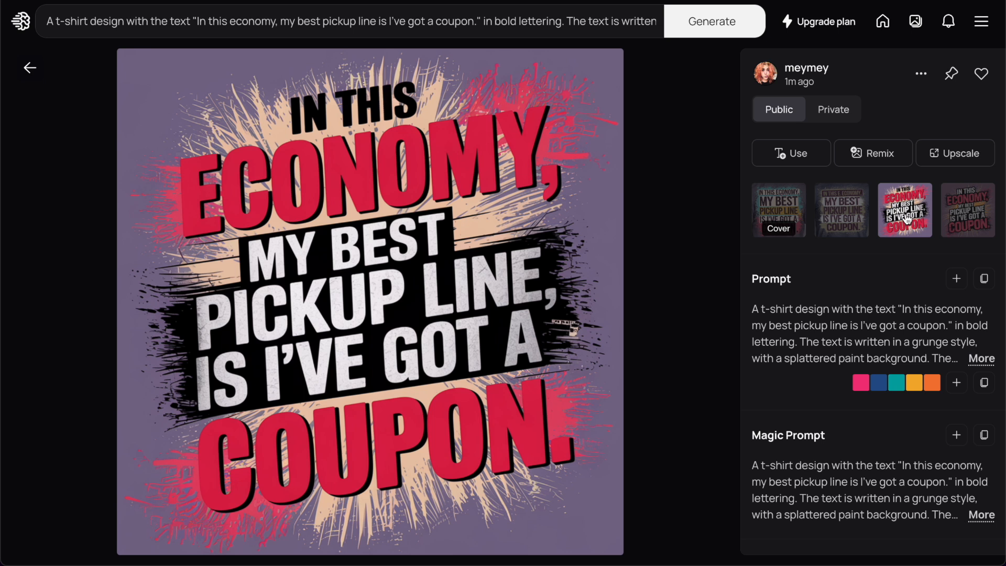
left_click(921, 73)
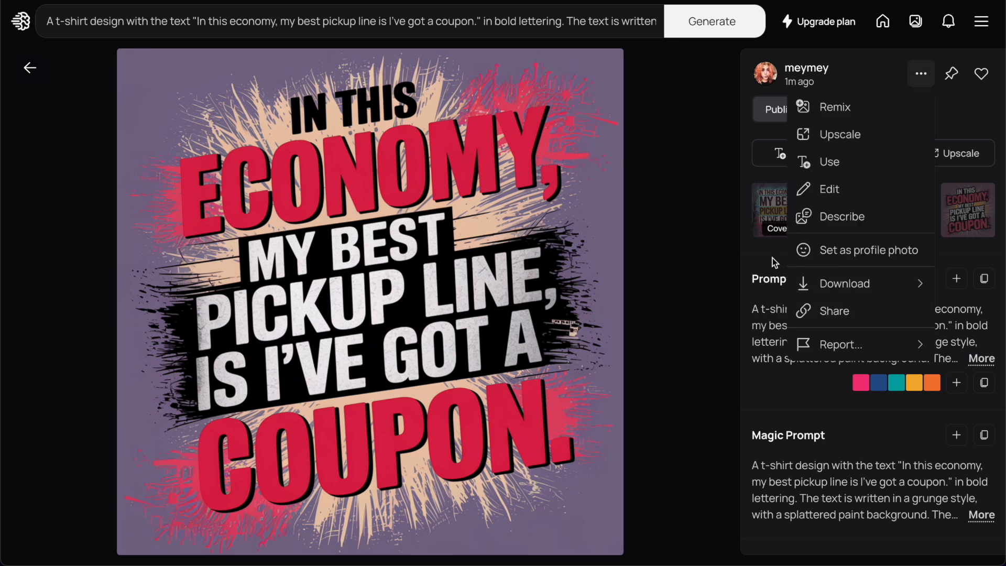
left_click(964, 100)
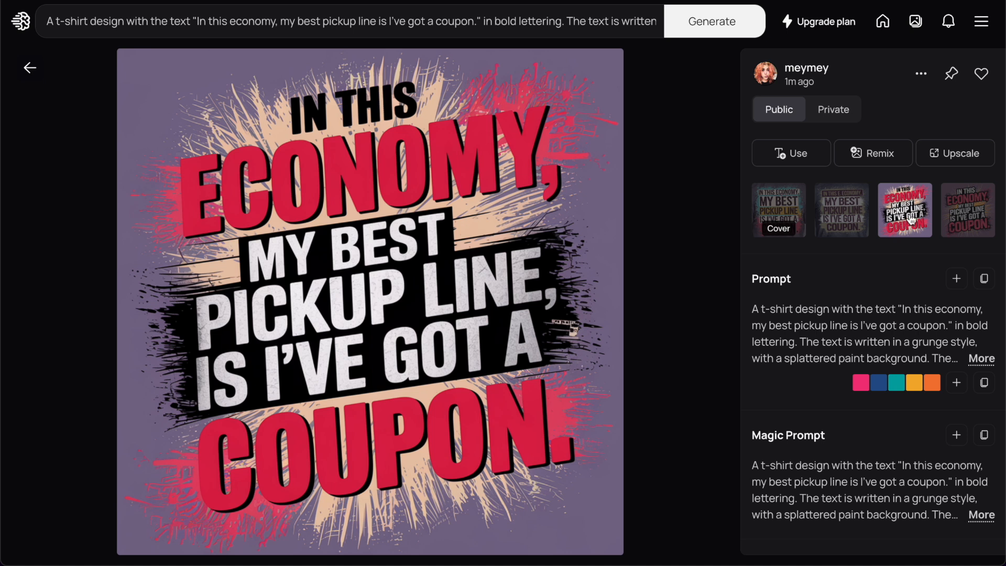
left_click(951, 218)
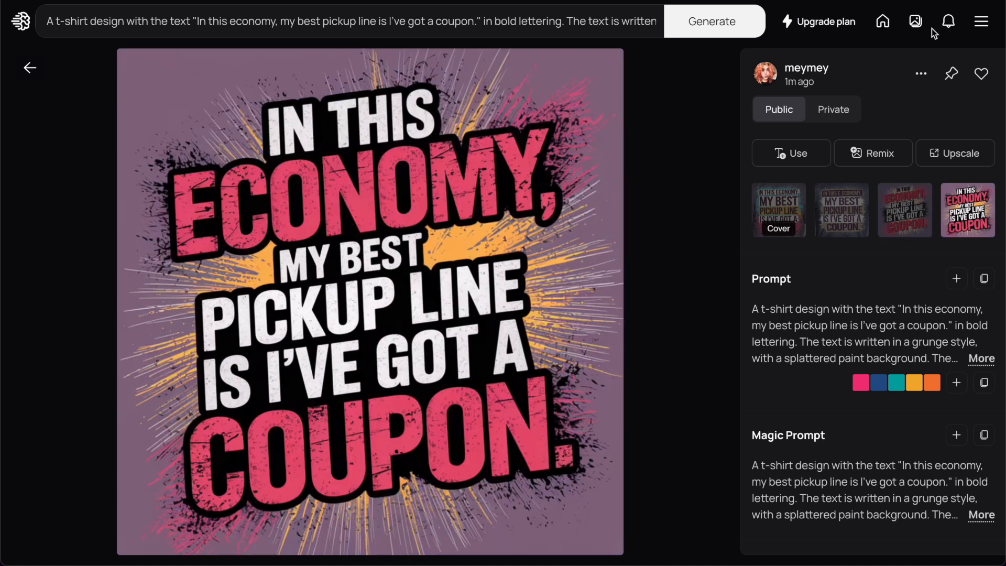
left_click(920, 73)
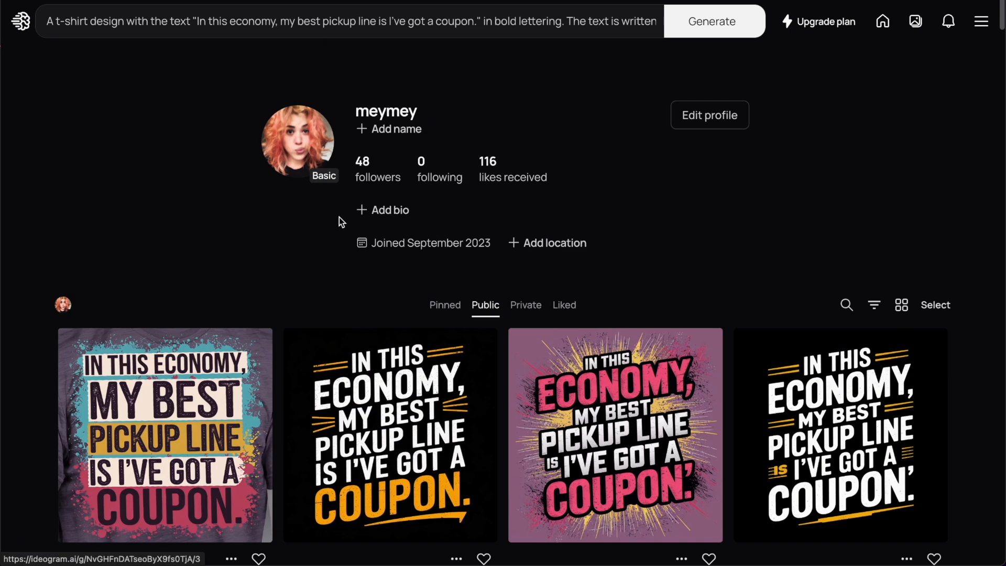
- Replace the quoted slogan in the prompt with "My wallet is so empty it echoes"
left_click(354, 21)
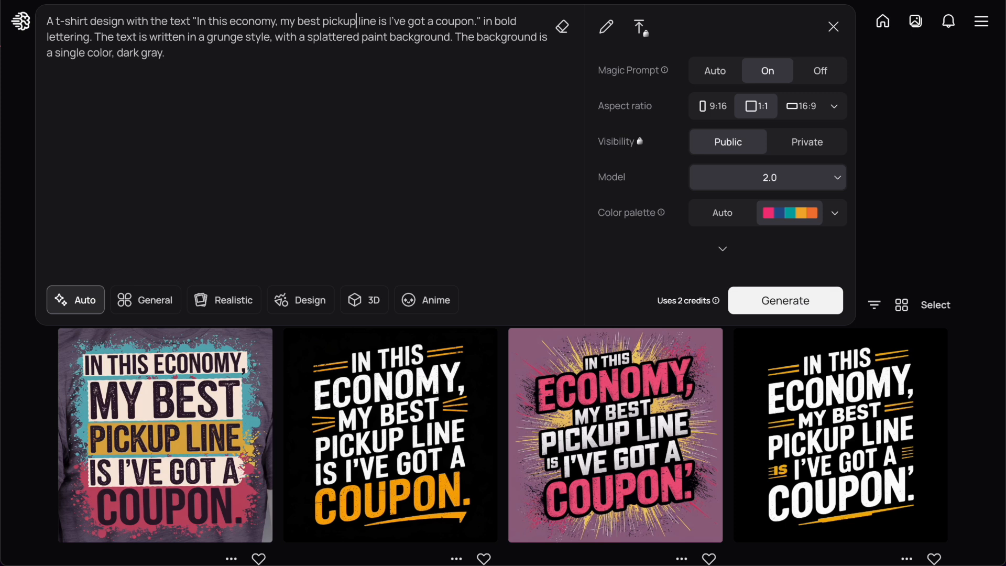
left_click_drag(477, 21, 198, 23)
type("My wallet is so empty it echoes")
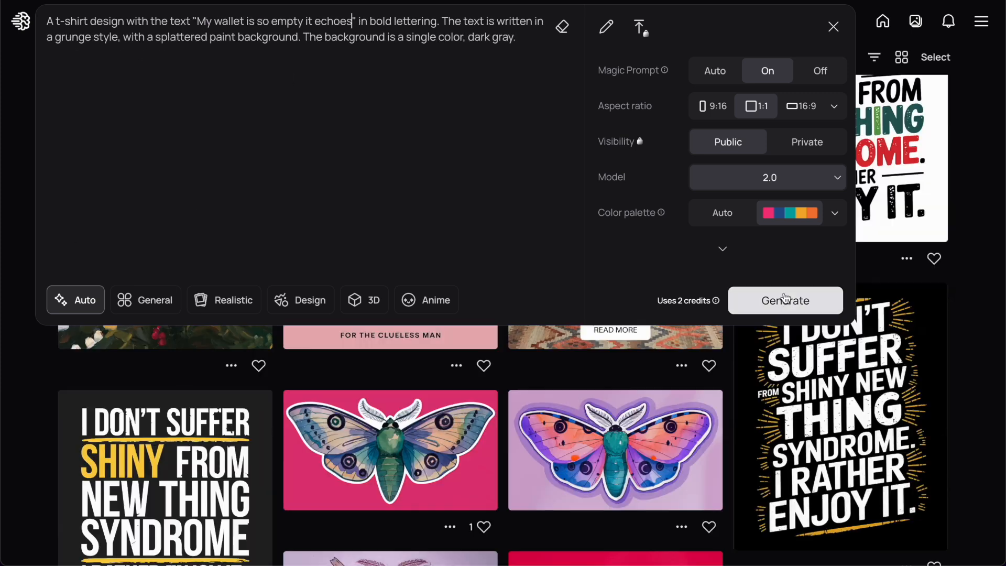
- Generate the splattered paint t-shirt design with the empty wallet slogan
left_click(785, 300)
scroll(597, 187, "up", 10)
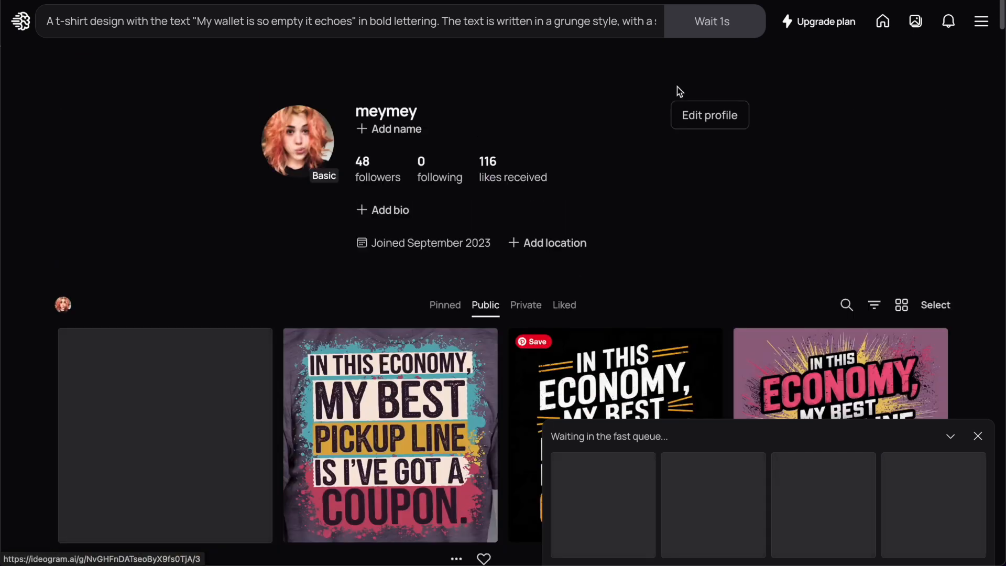
- Remove "with a splattered paint background." from the prompt and set the color palette to Auto
left_click(604, 21)
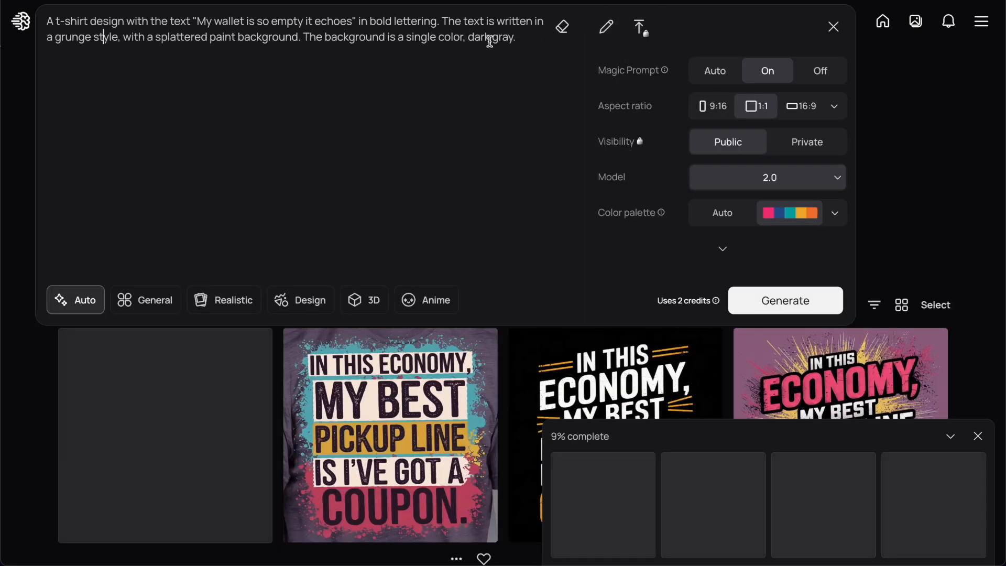
left_click_drag(303, 36, 125, 39)
key("BackSpace")
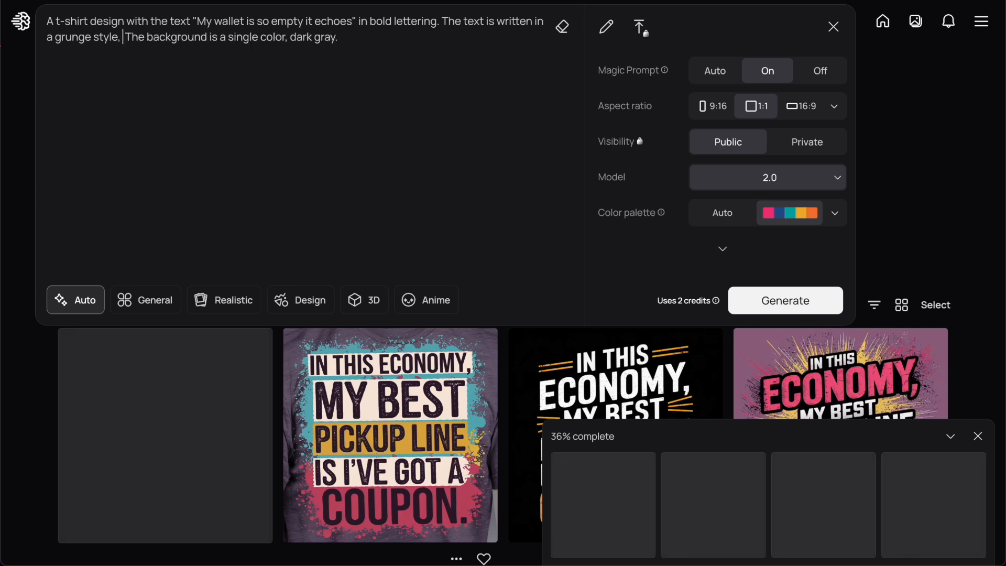
key("BackSpace")
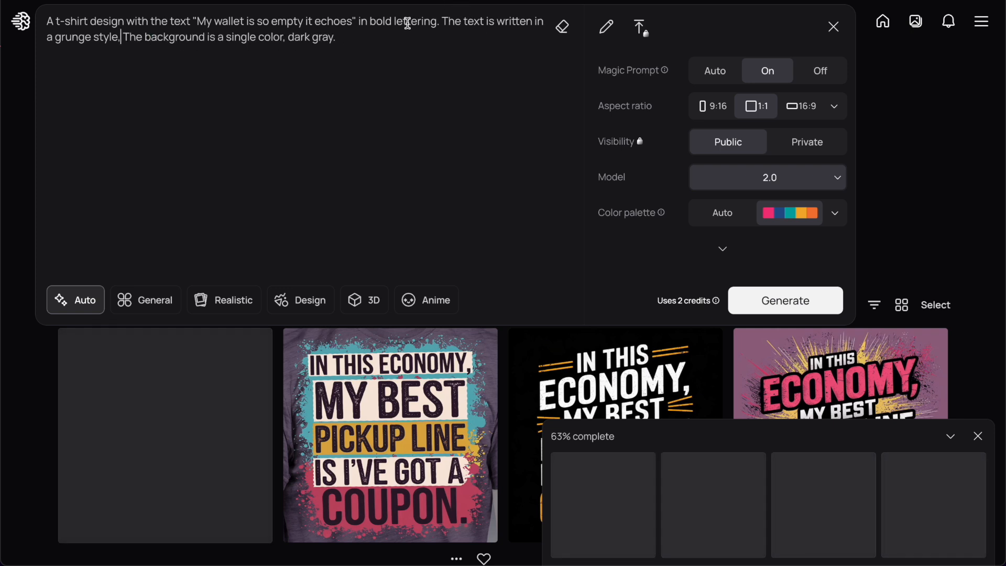
left_click(716, 214)
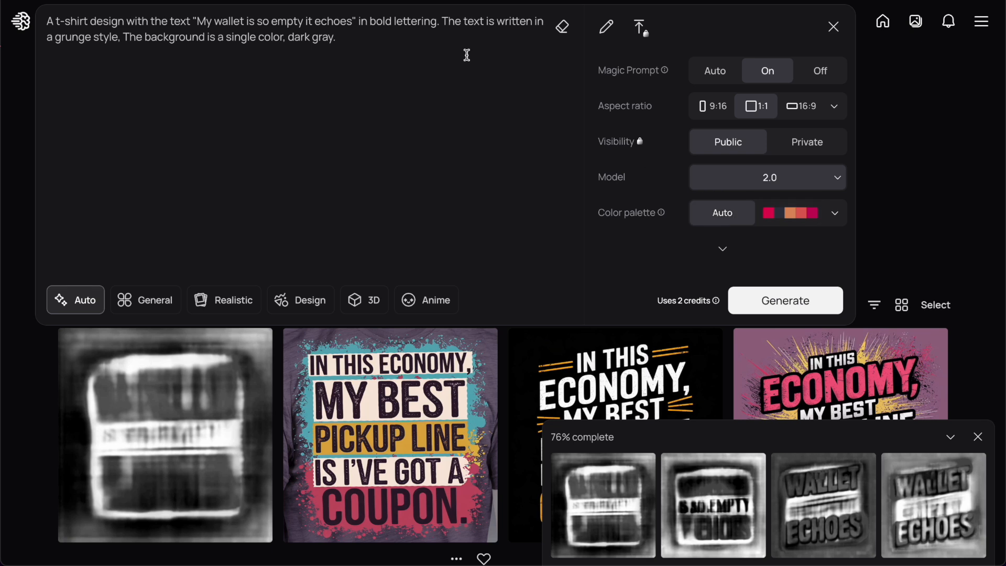
- Add "there's an illustration of an empty wallet," after the grunge style sentence, generate the design and dismiss the progress display
left_click(442, 21)
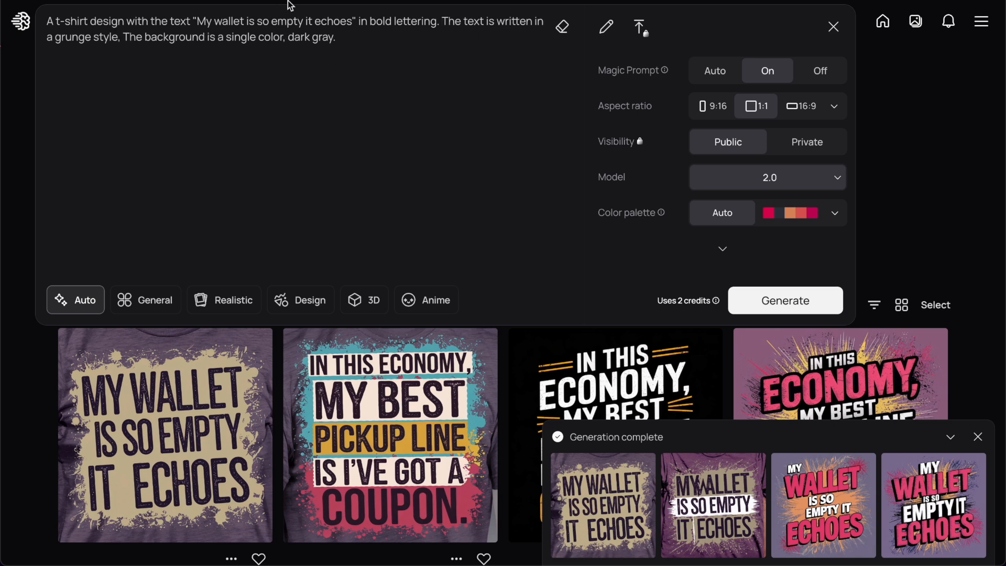
key("BackSpace")
key("BackSpace")
type(". there")
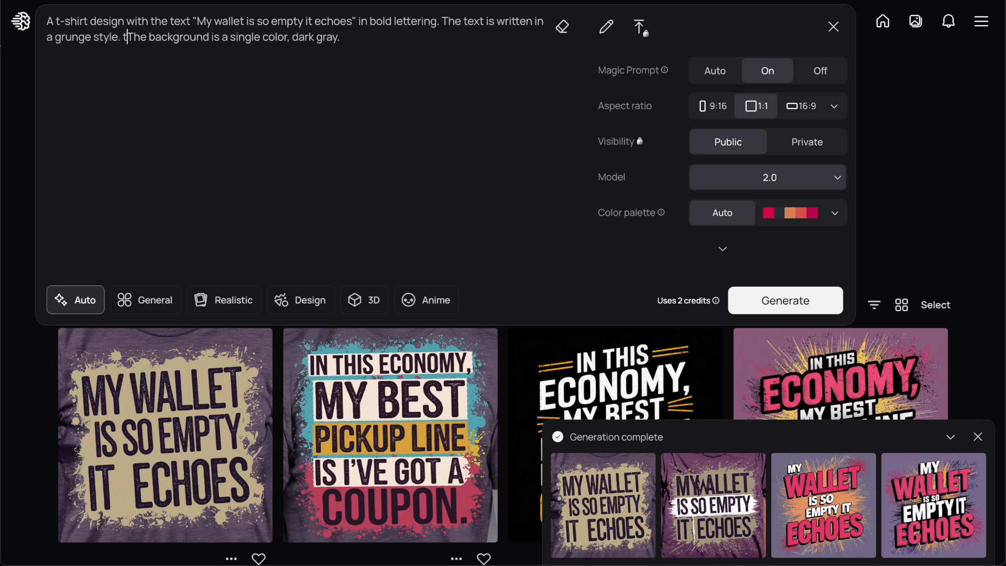
type("'s a")
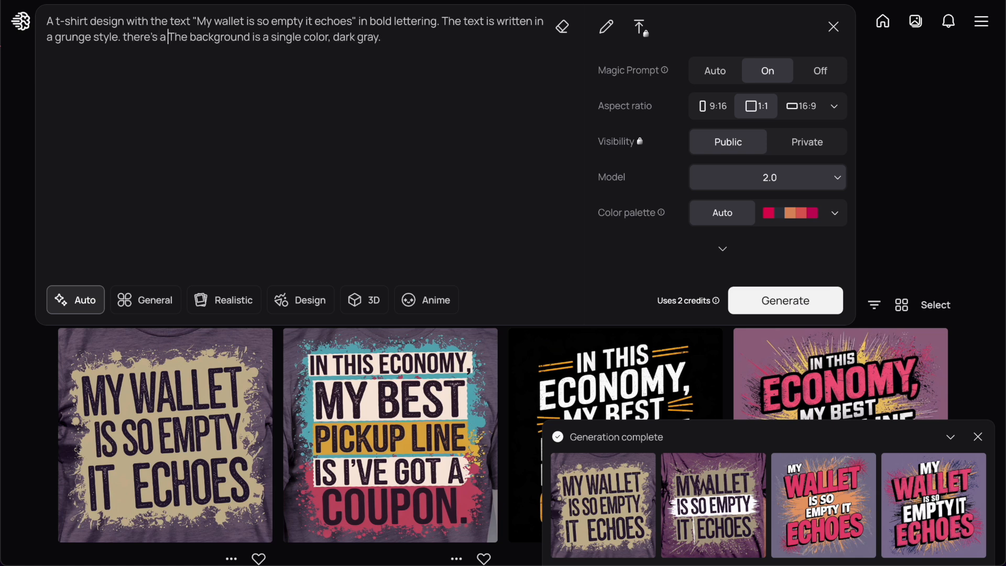
type("n illust")
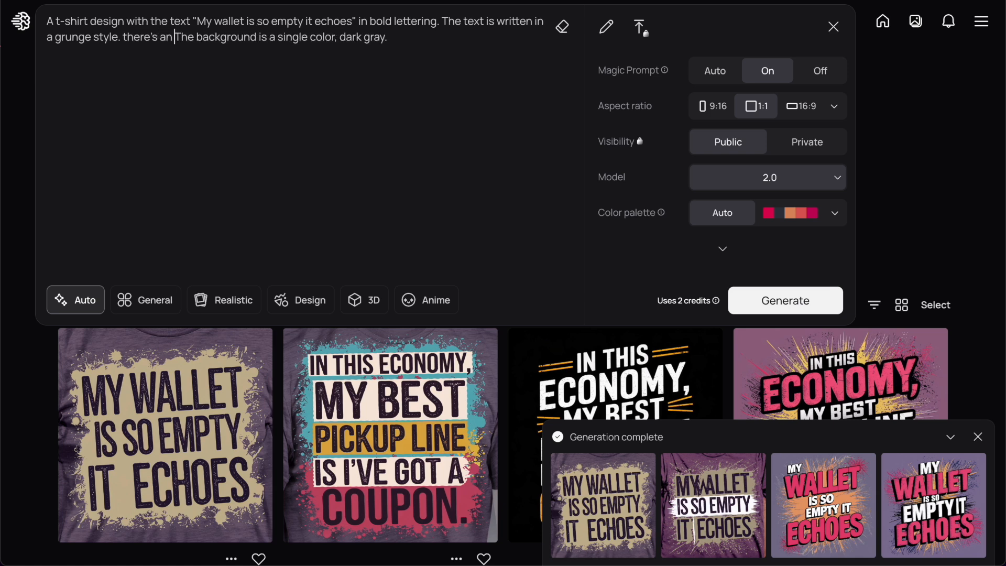
type("ration of an")
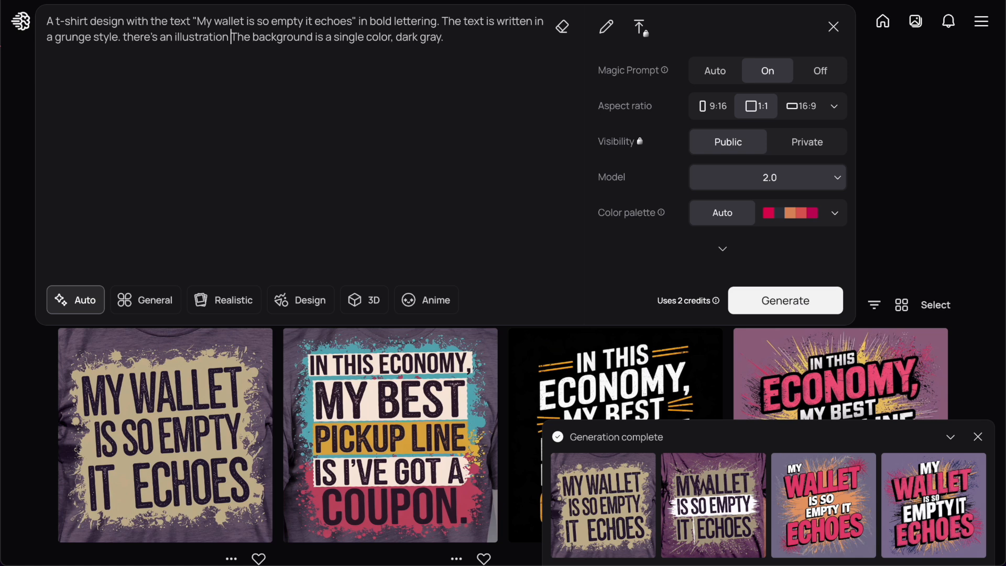
type(" empty")
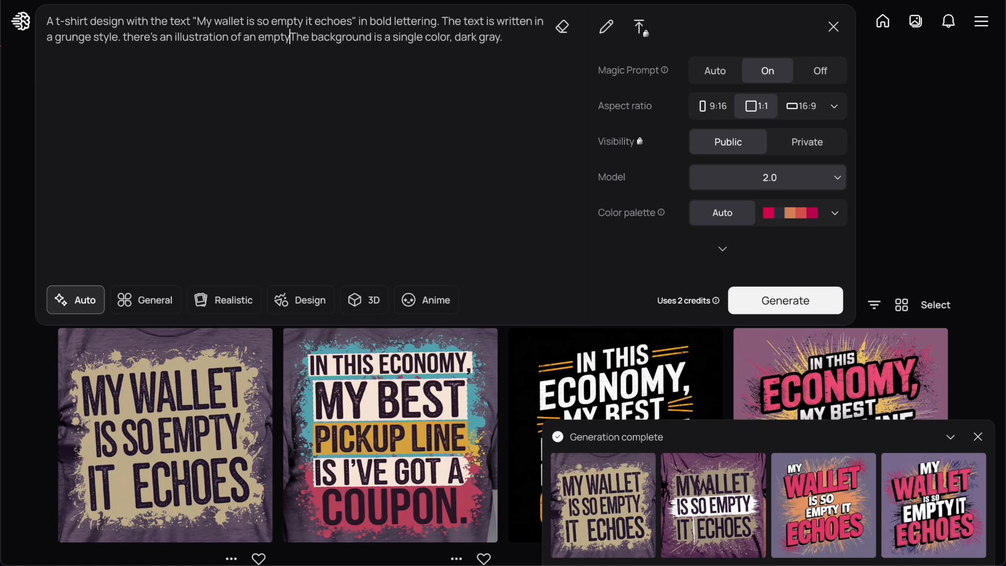
type(" wallet,")
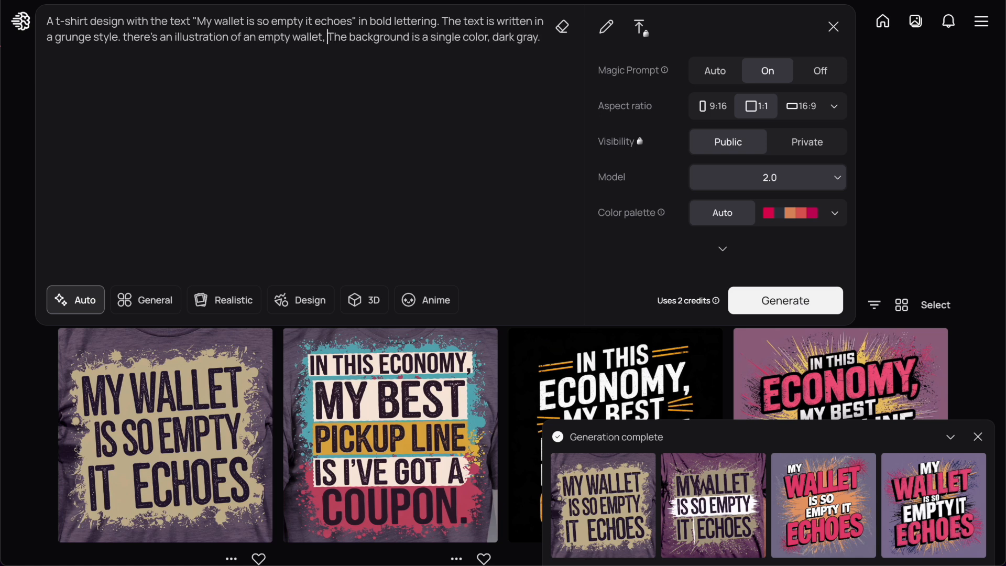
left_click(802, 295)
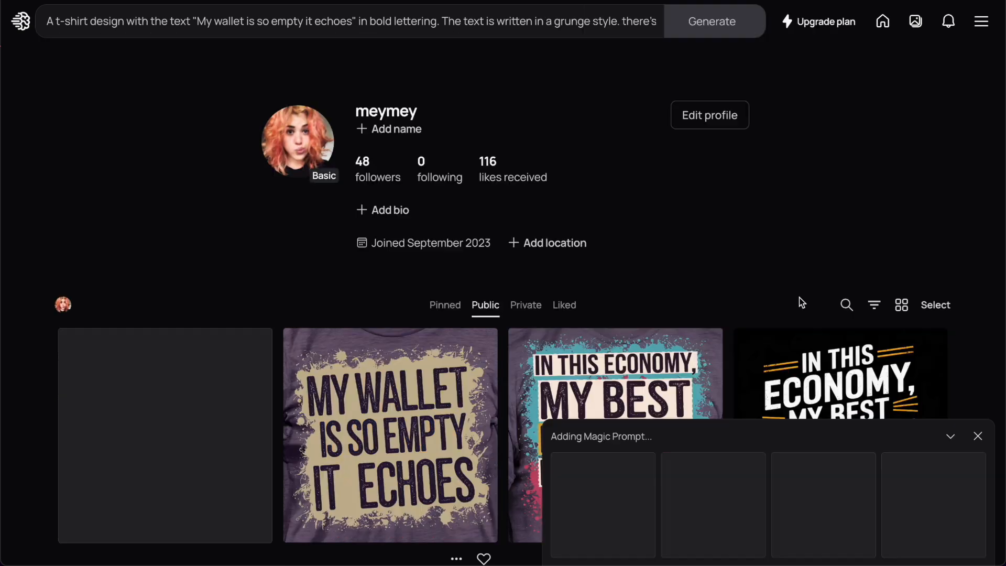
left_click(978, 436)
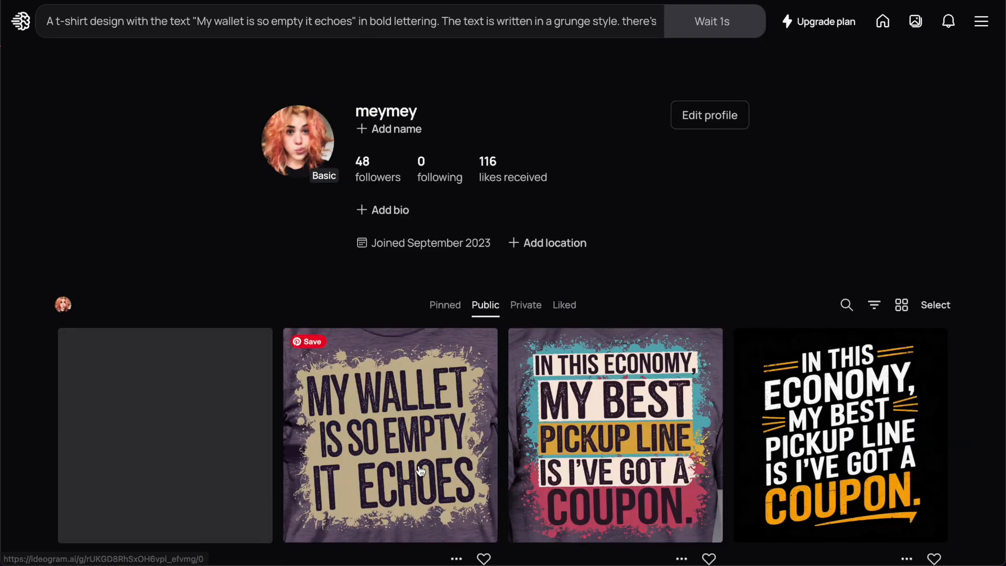
- Open the finished splattered paint wallet design from the gallery and download its first variation as PNG
left_click(470, 404)
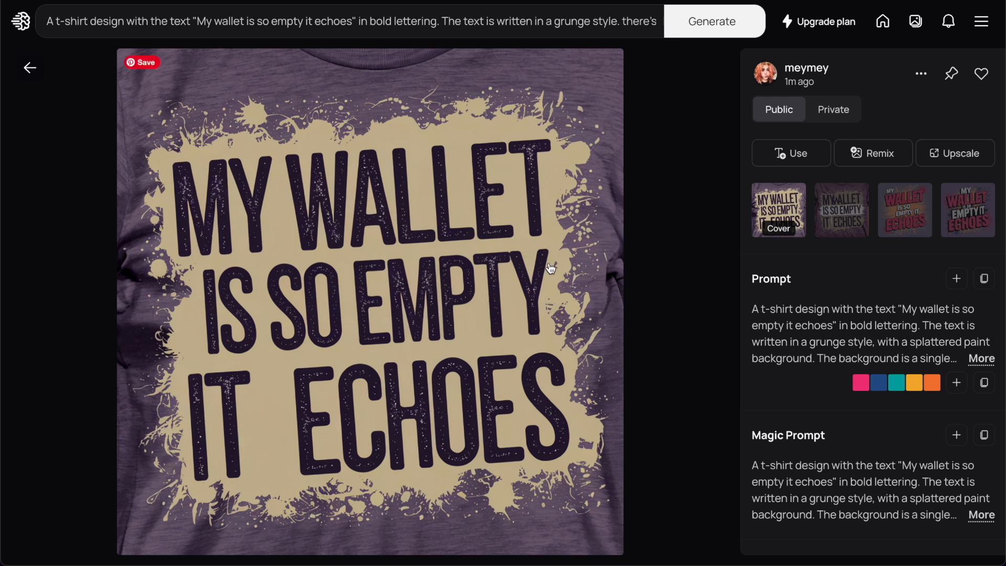
left_click(921, 74)
mouse_move(838, 281)
left_click(733, 277)
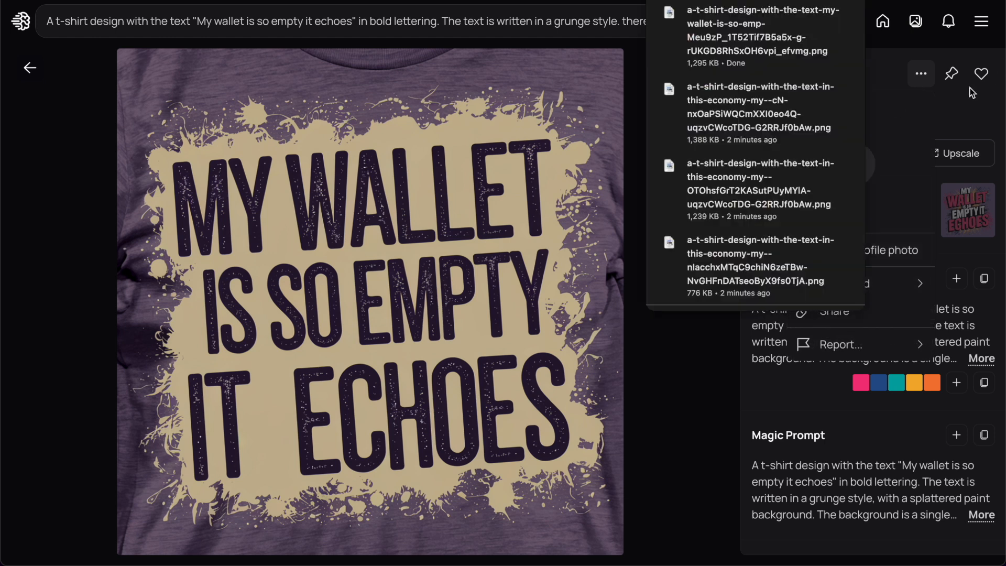
left_click(954, 112)
- View the second, third and fourth variations of the splattered paint wallet design and open the options of the fourth
left_click(841, 216)
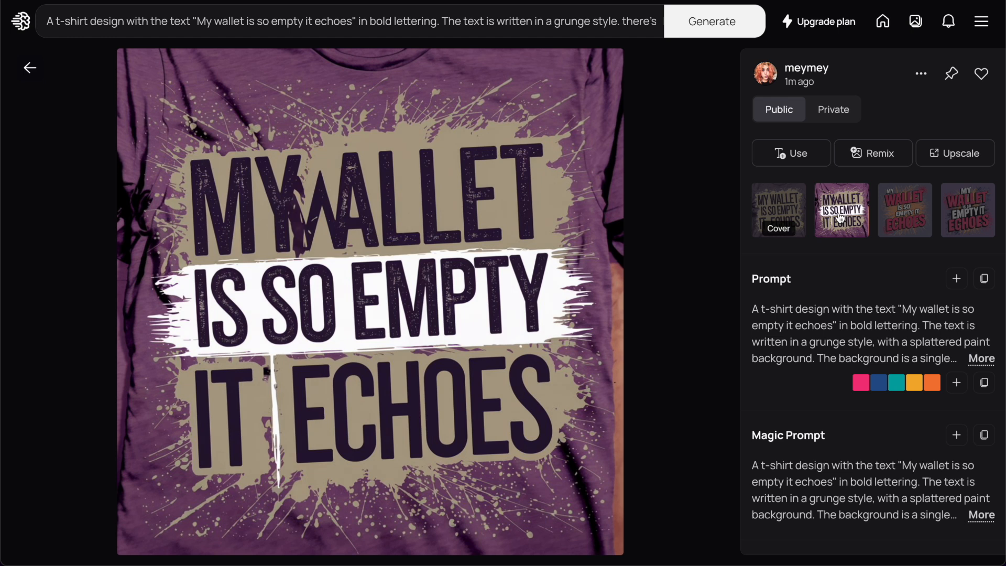
left_click(905, 217)
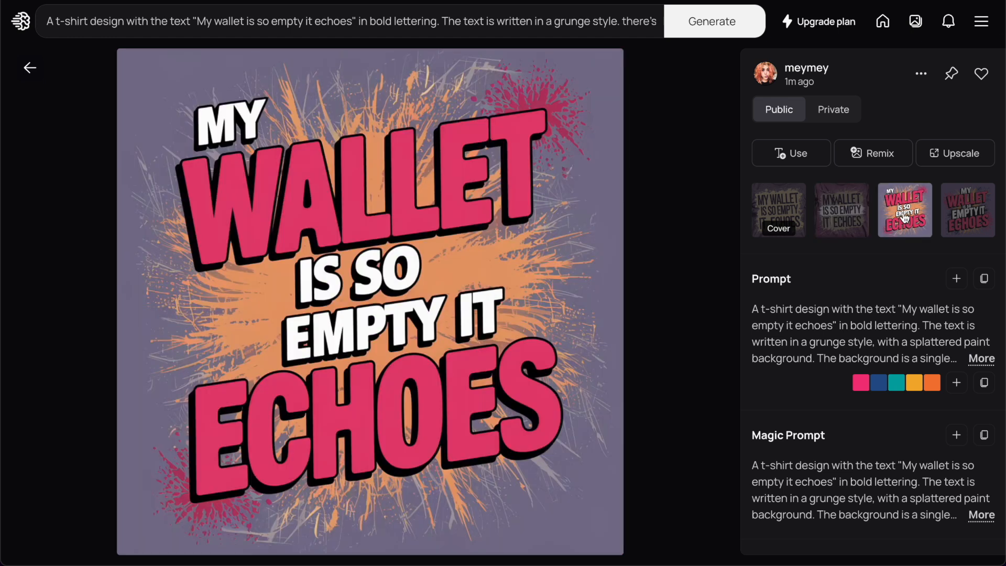
left_click(966, 220)
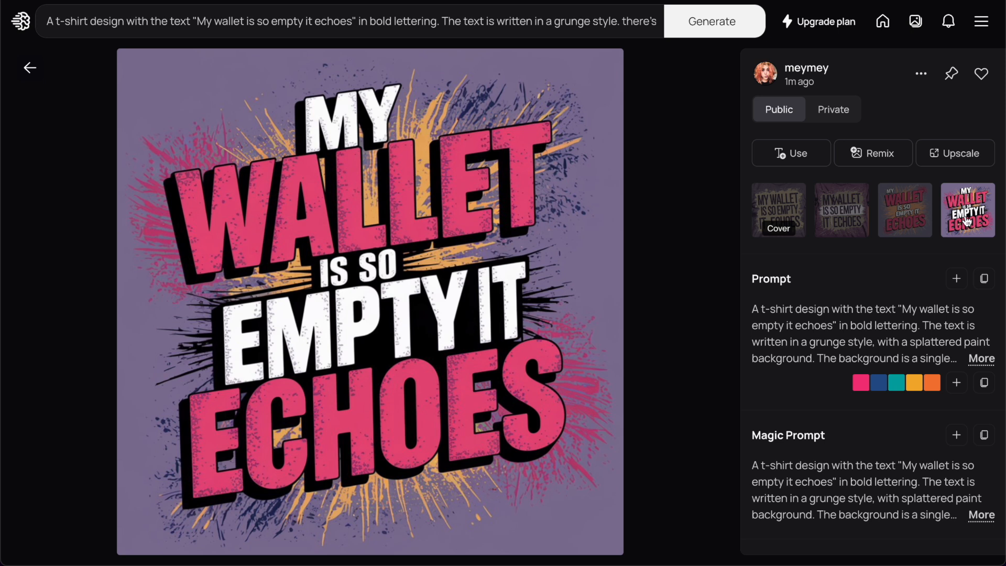
left_click(920, 73)
left_click(918, 423)
- Expand the fourth variation's Magic Prompt and replace the current generation prompt with its text
left_click(981, 515)
scroll(878, 442, "down", 1)
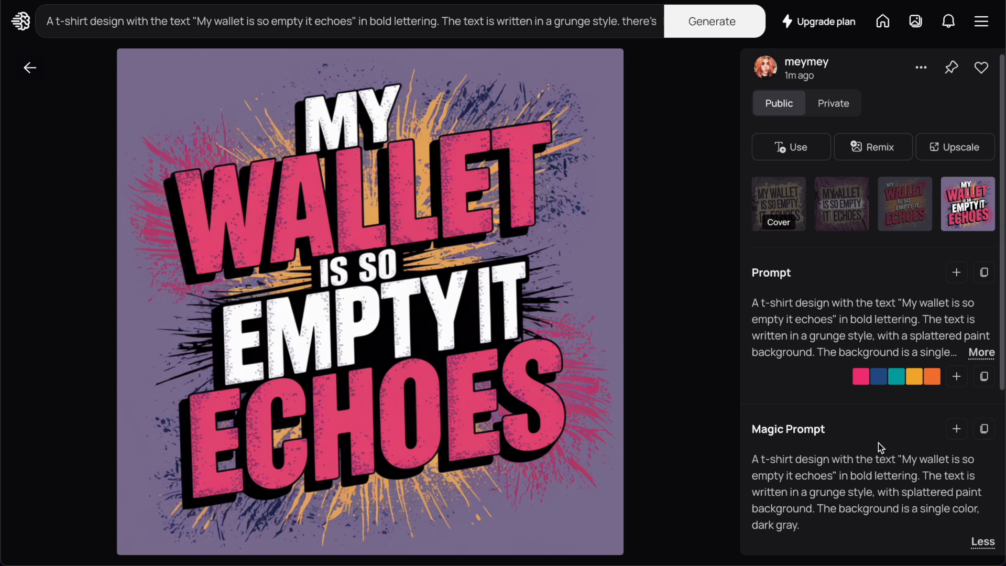
triple_click(847, 442)
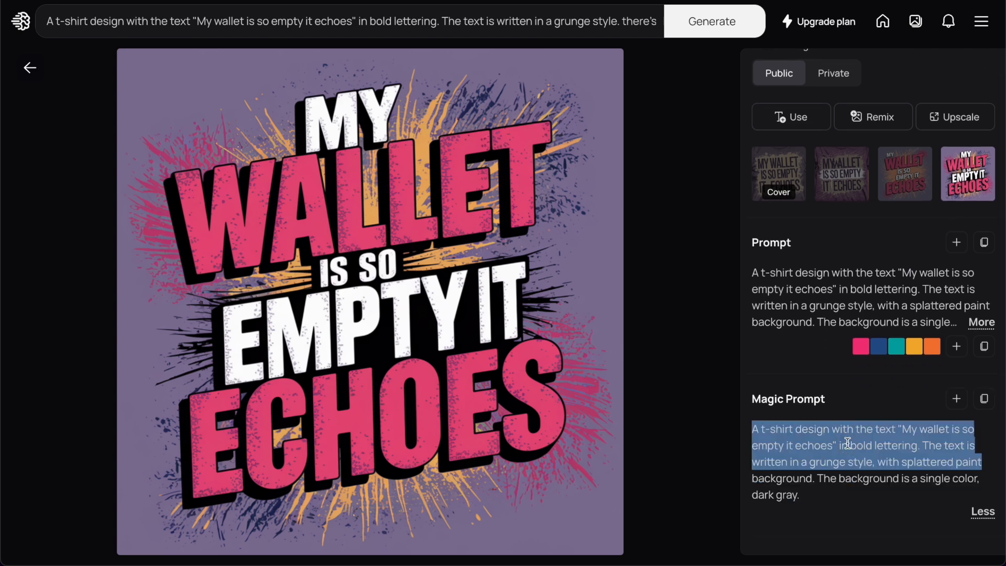
triple_click(836, 462)
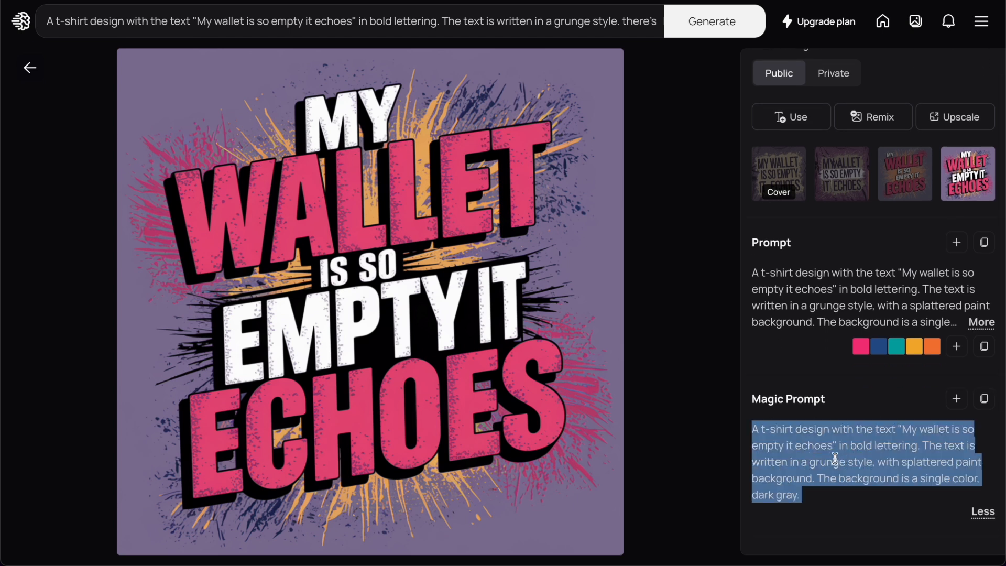
left_click(378, 22)
key("ctrl+a")
type("A t-shirt design with the text \"My wallet is so empty it echoes\" in bold lettering. The text is written in a grunge style, with splattered paintbackground. The background is a single color, dark gray.")
- Set the color palette to Pastel and generate the splattered paint wallet design again
left_click(834, 213)
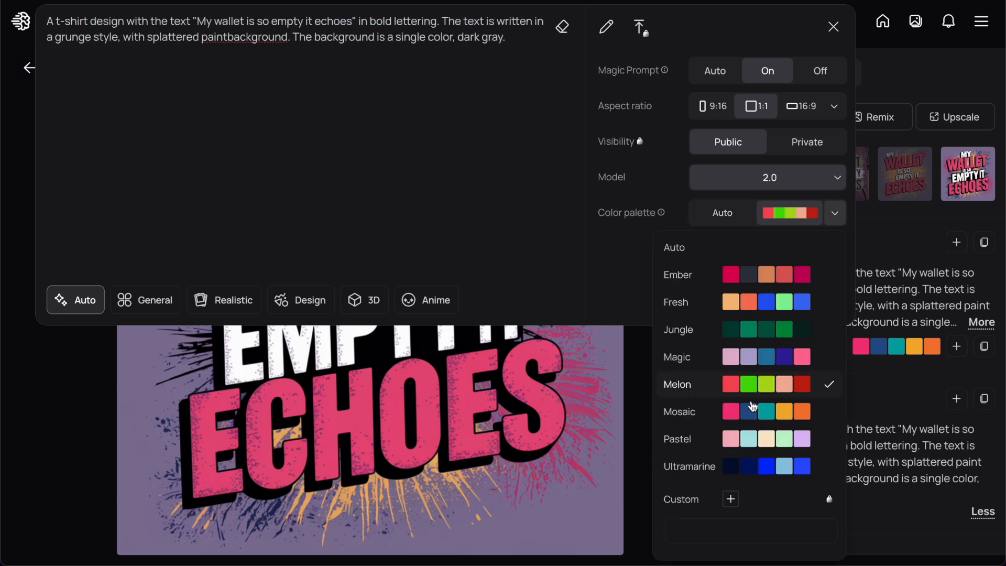
left_click(757, 443)
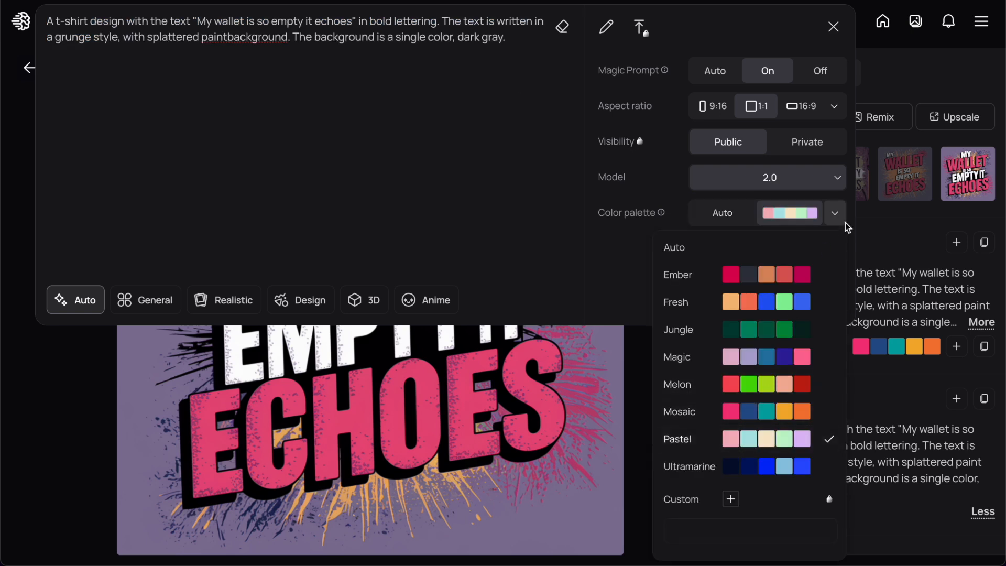
left_click(839, 216)
left_click(786, 300)
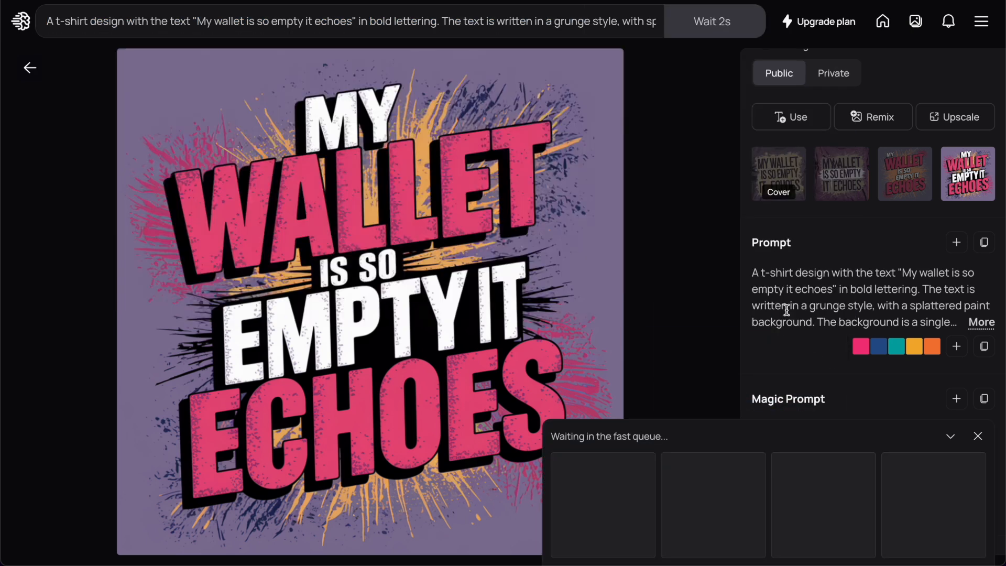
- Open the design with the empty wallet illustration and download its cover variation, the mustard wallet above the text, as PNG
left_click(476, 216)
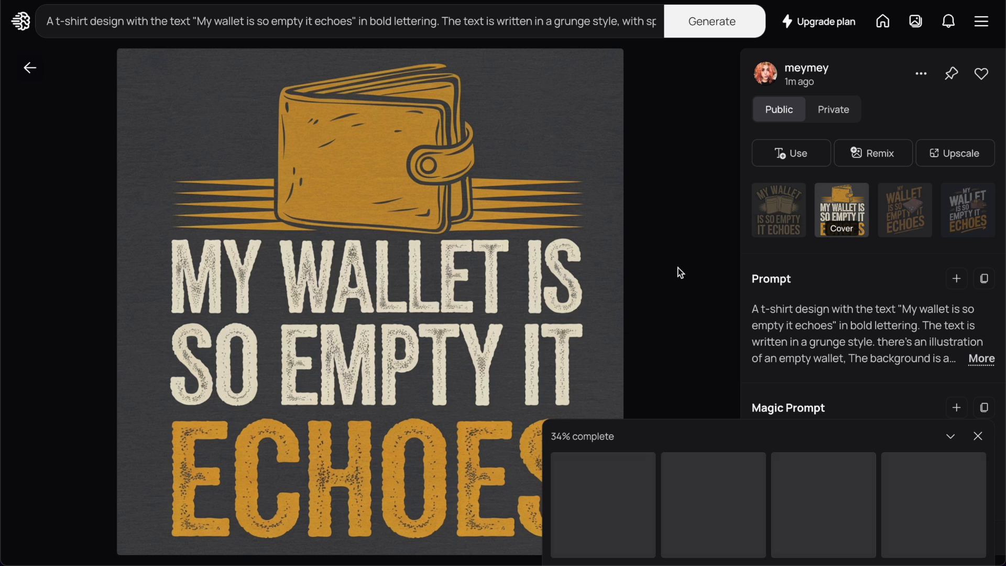
left_click(977, 436)
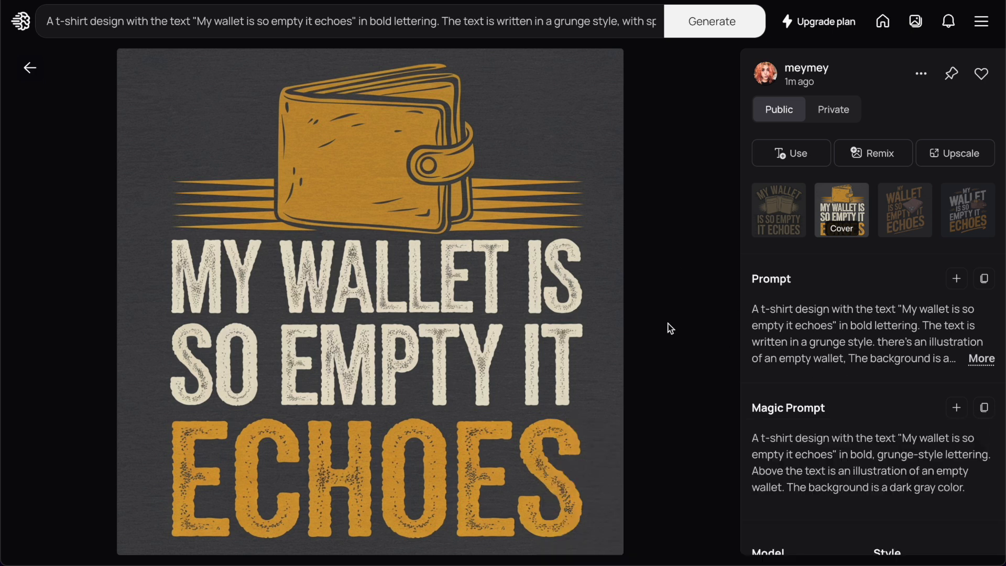
left_click(921, 73)
mouse_move(823, 283)
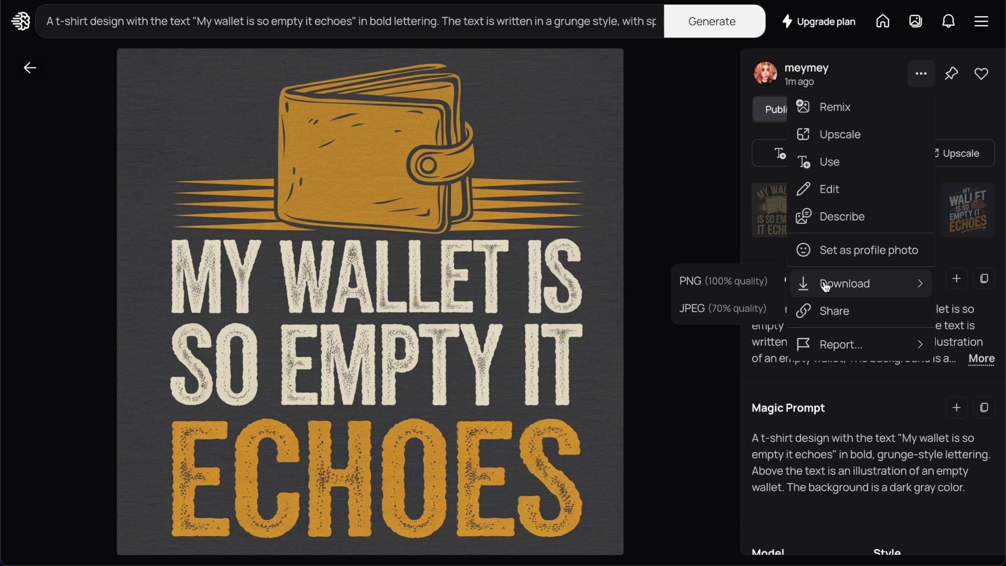
left_click(726, 278)
left_click(669, 362)
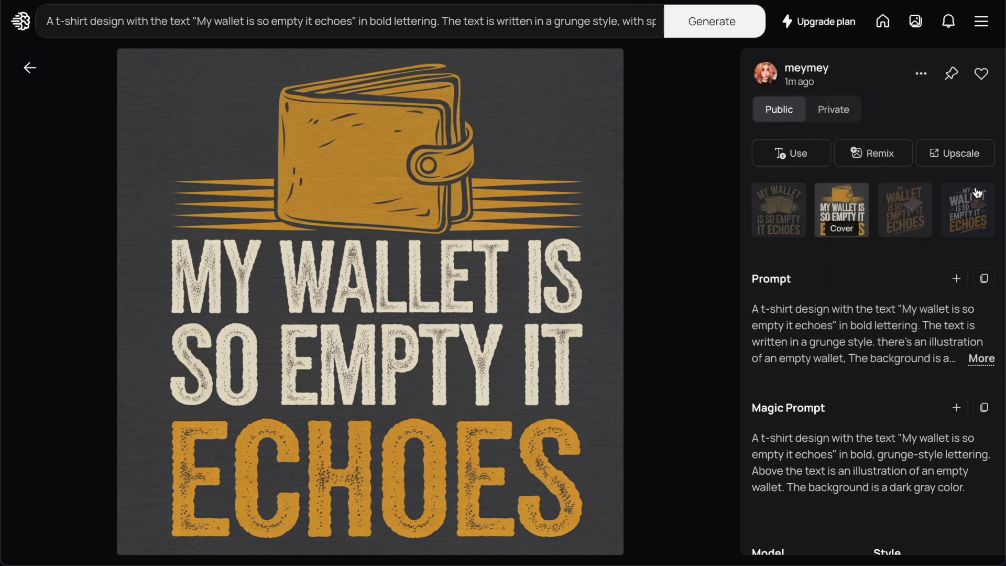
- View the third variation of the wallet illustration design, then select the first, with the open wallet, and open its options
left_click(899, 226)
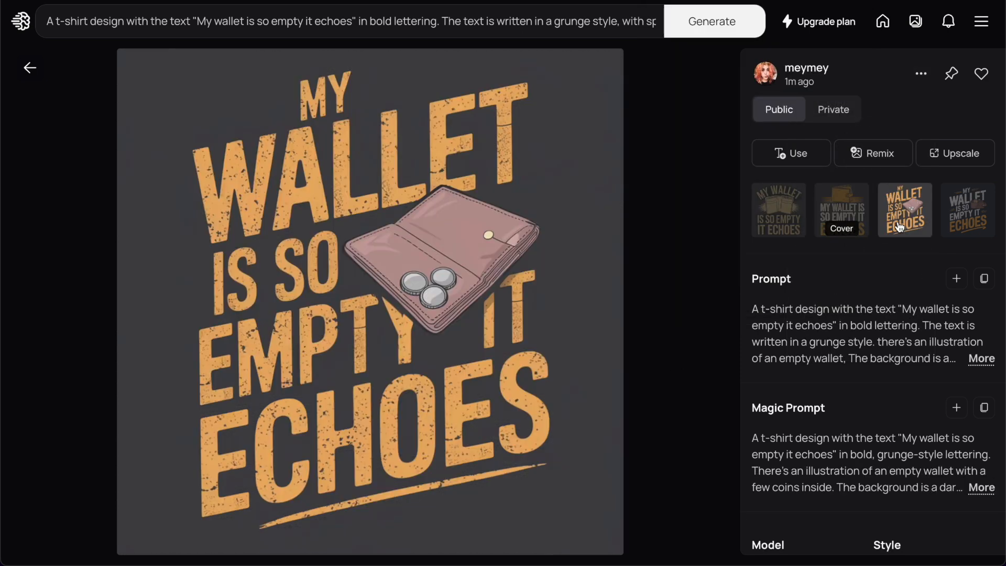
left_click(781, 231)
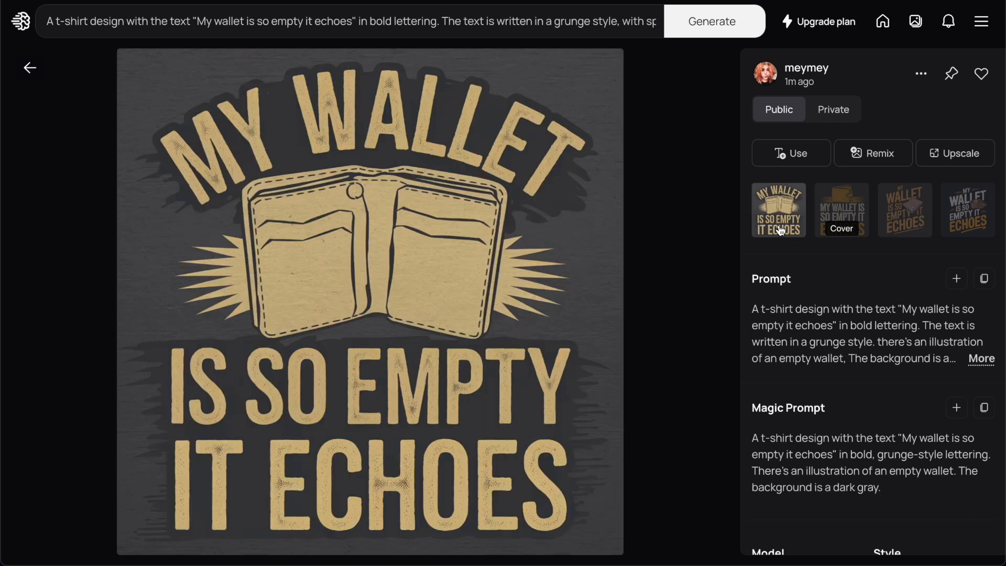
left_click(919, 76)
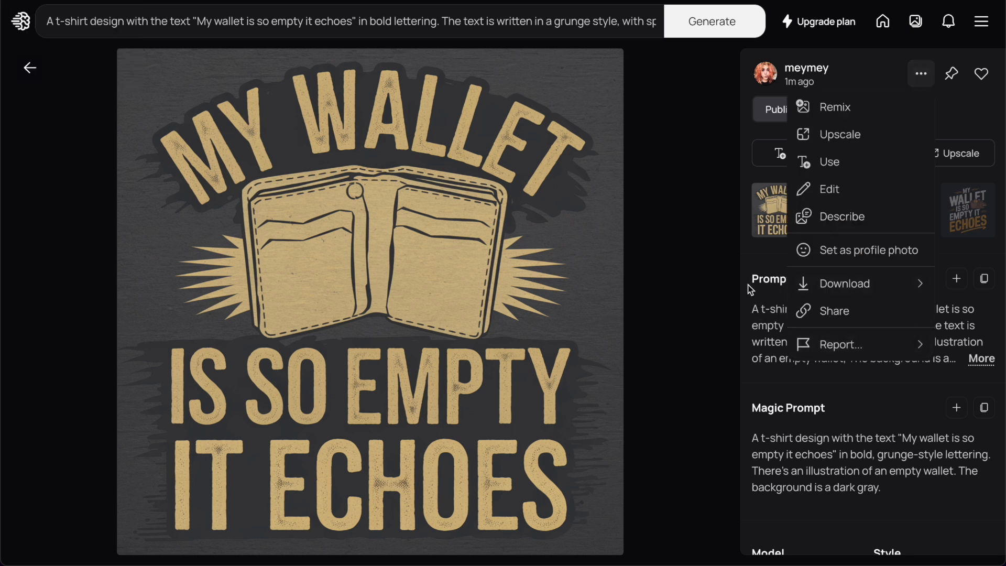
left_click(712, 264)
- View the fourth variation, the brown wallet with a coin, then return to the profile gallery
left_click(971, 220)
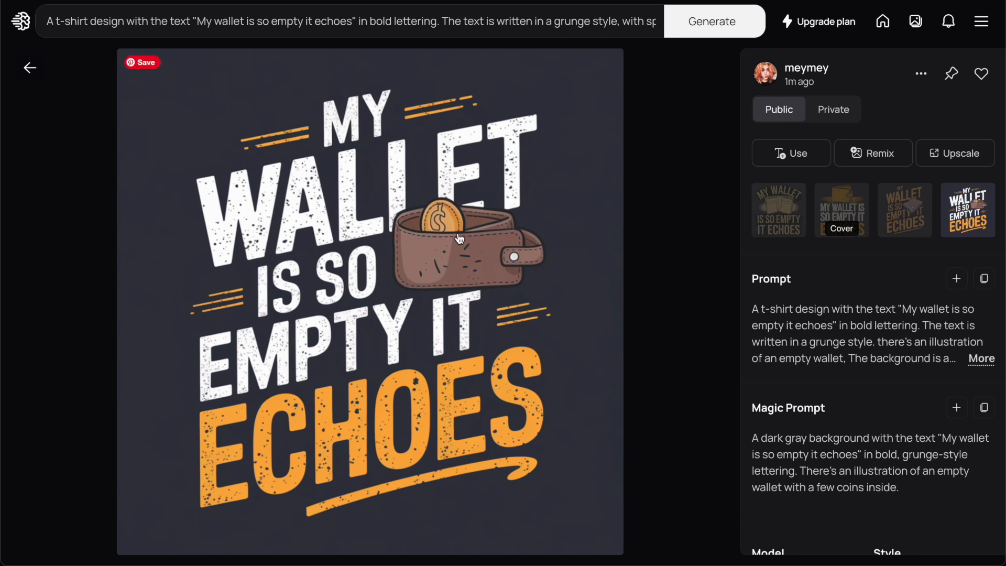
scroll(800, 125, "down", 1)
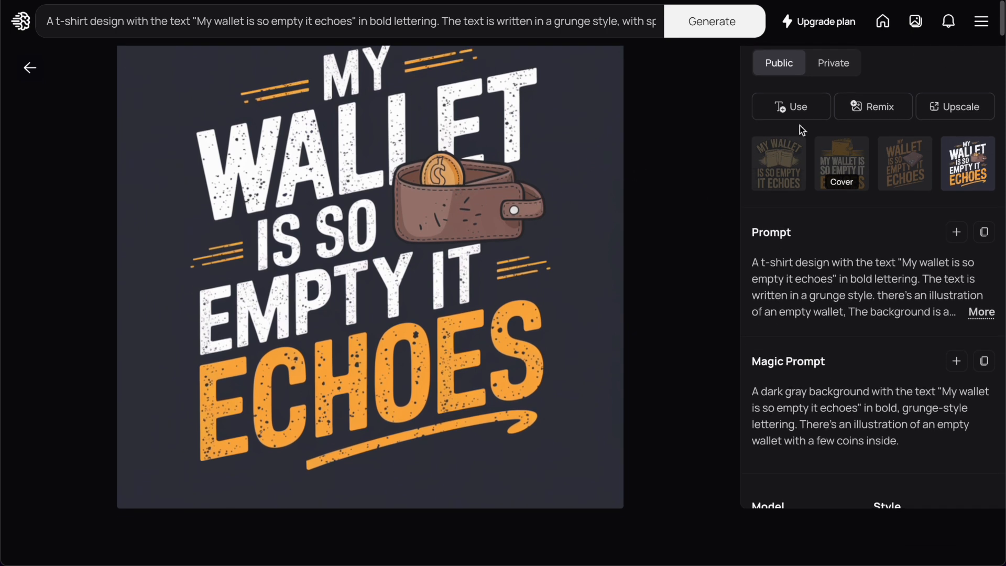
scroll(799, 125, "up", 2)
left_click(794, 67)
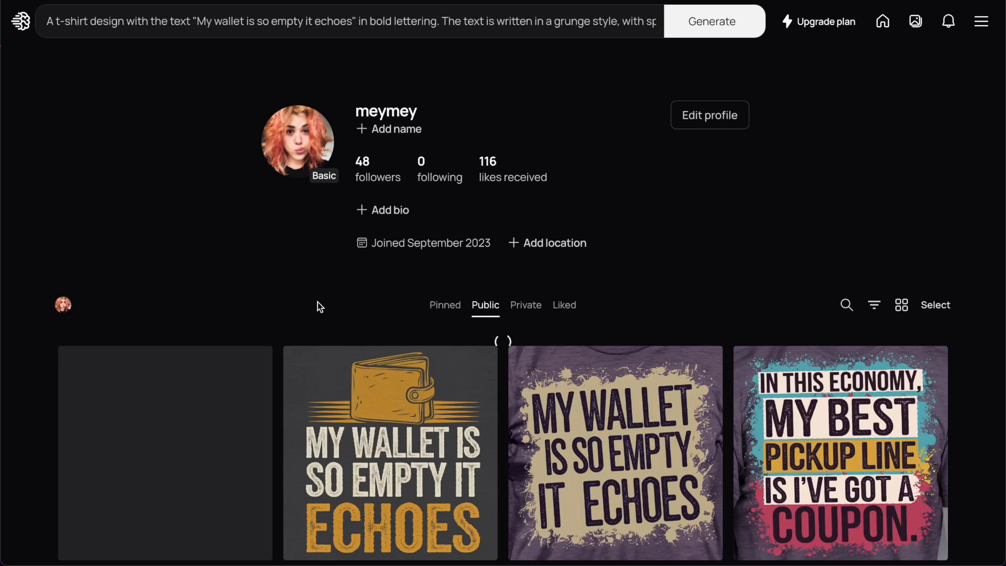
- Open the newest pastel wallet design from the gallery, view its four variations, and expand the fourth variation's magic prompt
scroll(289, 321, "down", 2)
left_click(225, 335)
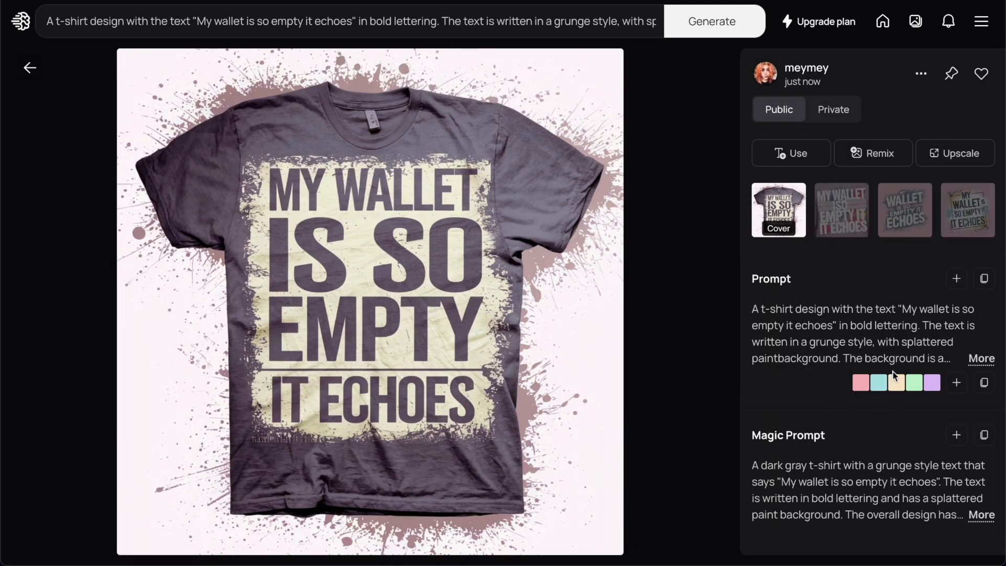
left_click(847, 235)
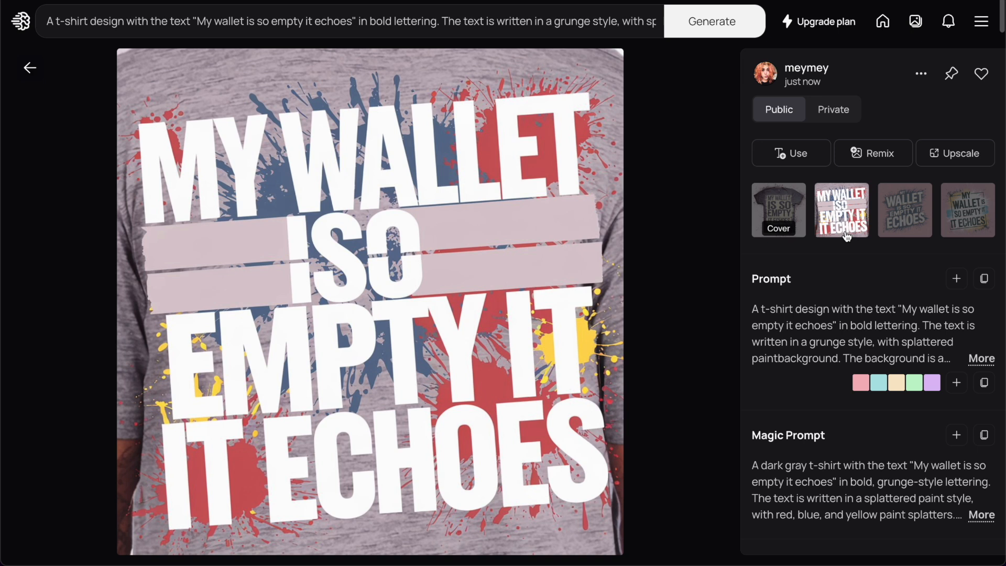
left_click(916, 224)
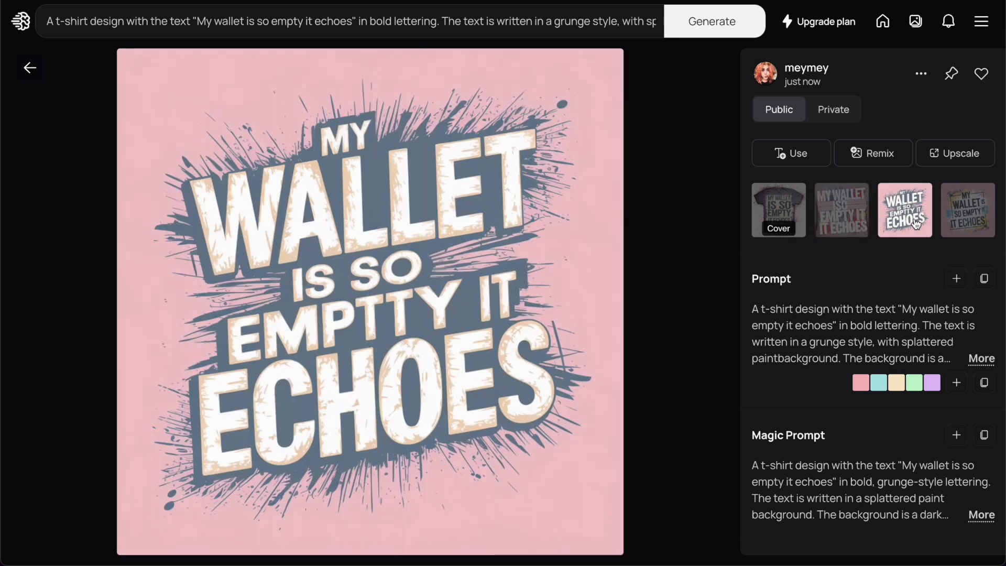
left_click(977, 221)
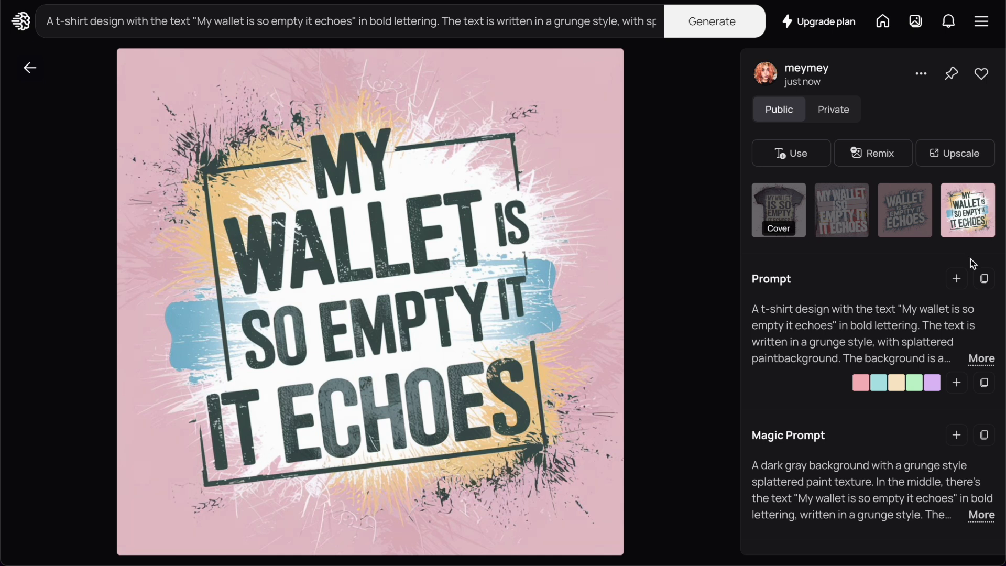
left_click(976, 515)
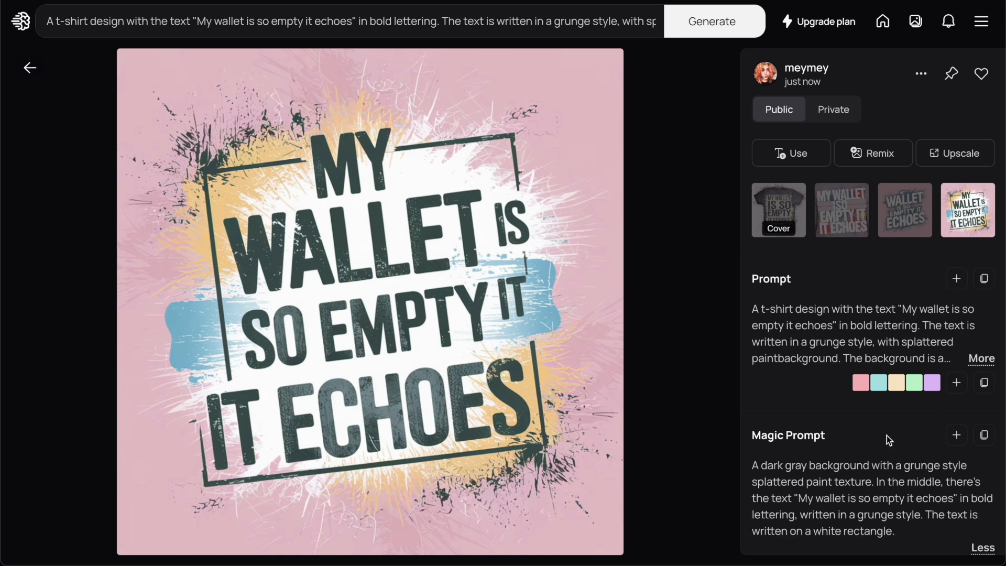
scroll(889, 440, "down", 2)
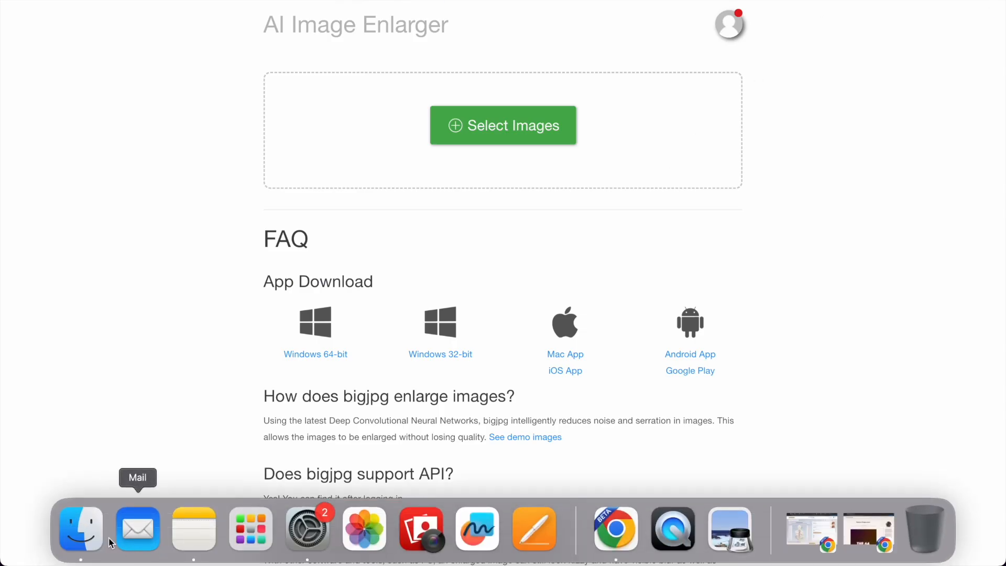
- Switch to Finder, show the Downloads folder, and survey the t-shirt designs downloaded today
left_click(83, 534)
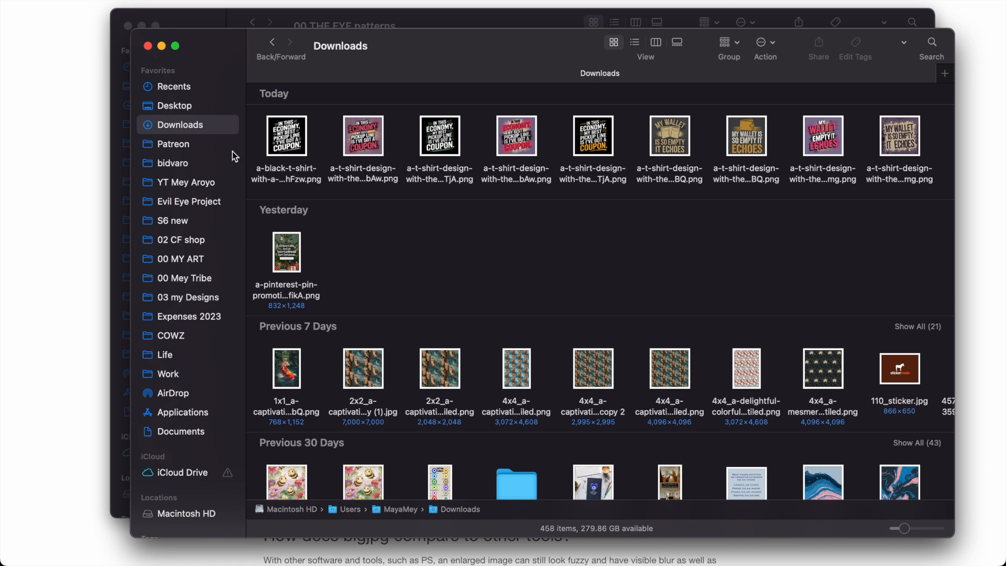
left_click(210, 144)
left_click(202, 125)
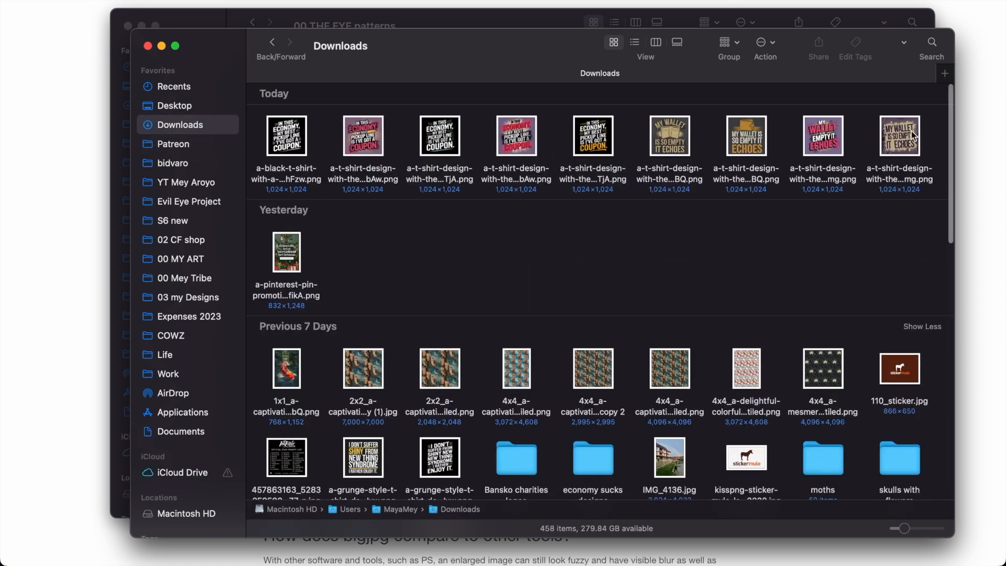
left_click_drag(941, 152, 327, 150)
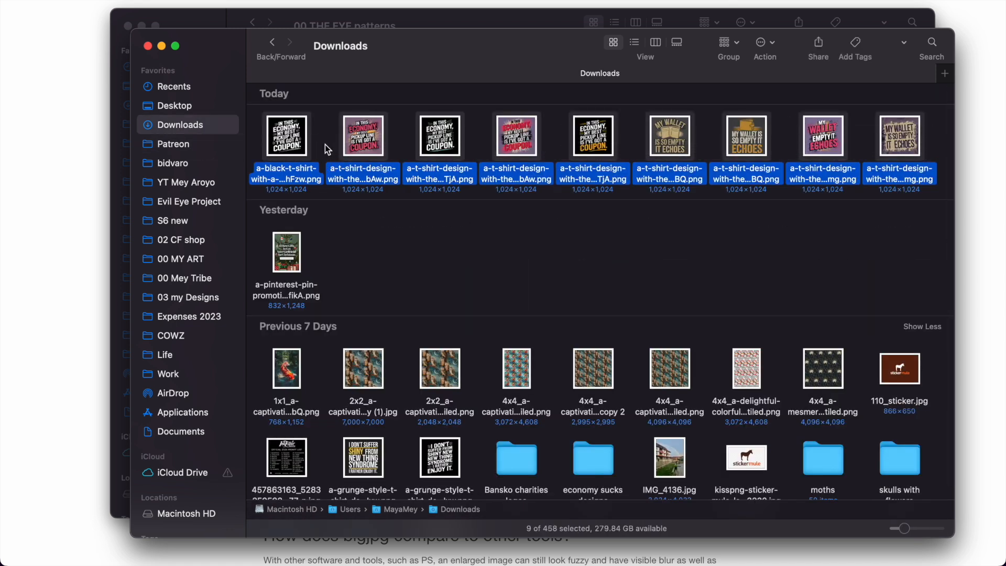
left_click(329, 150)
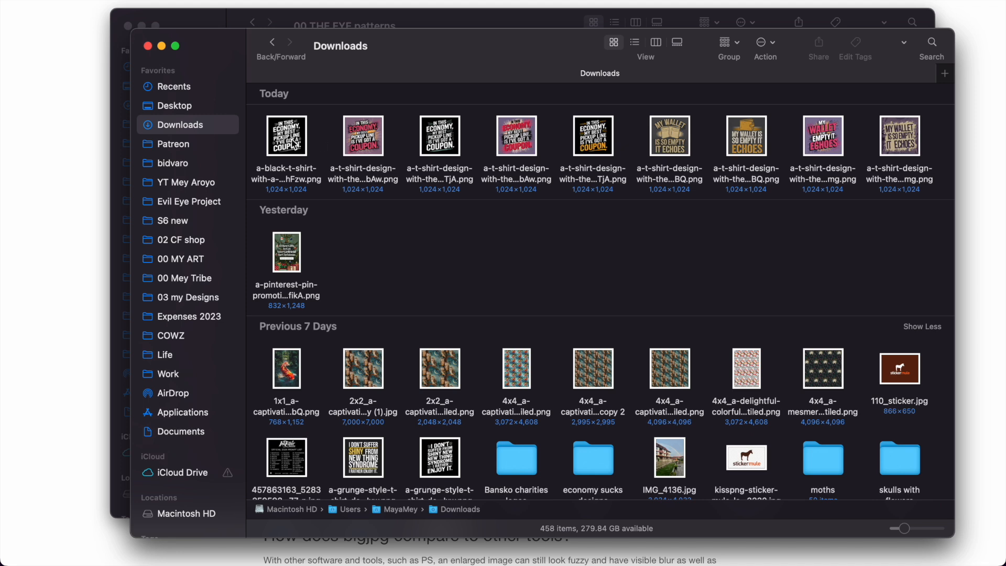
- Preview the two downloaded coupon designs with pink lettering on a purple background at large size
left_click(373, 146)
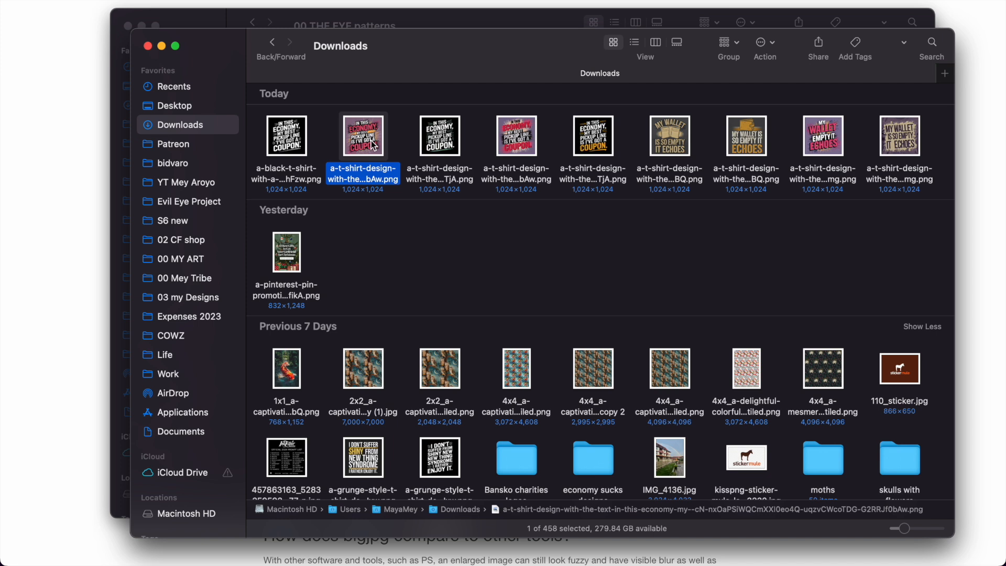
key("space")
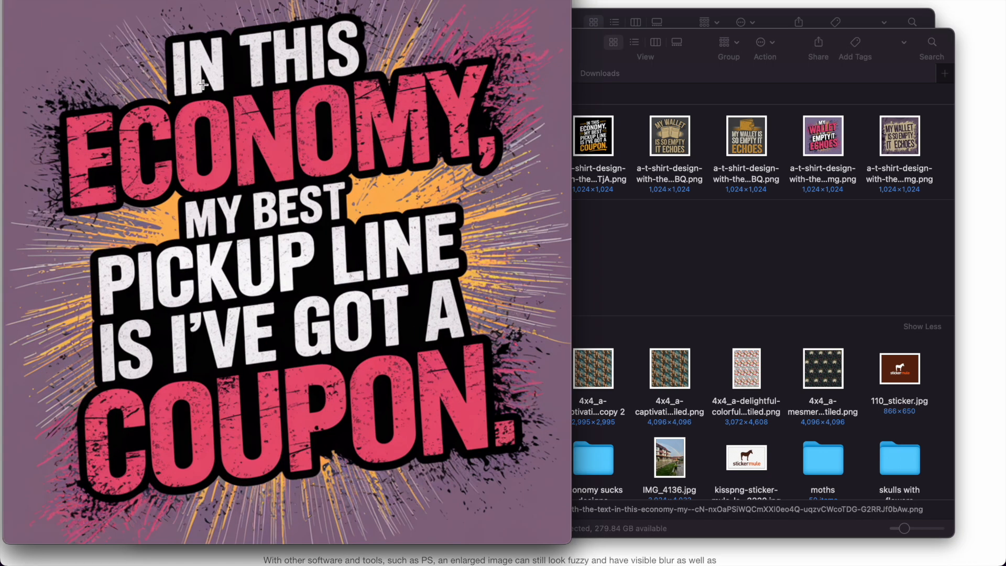
key("space")
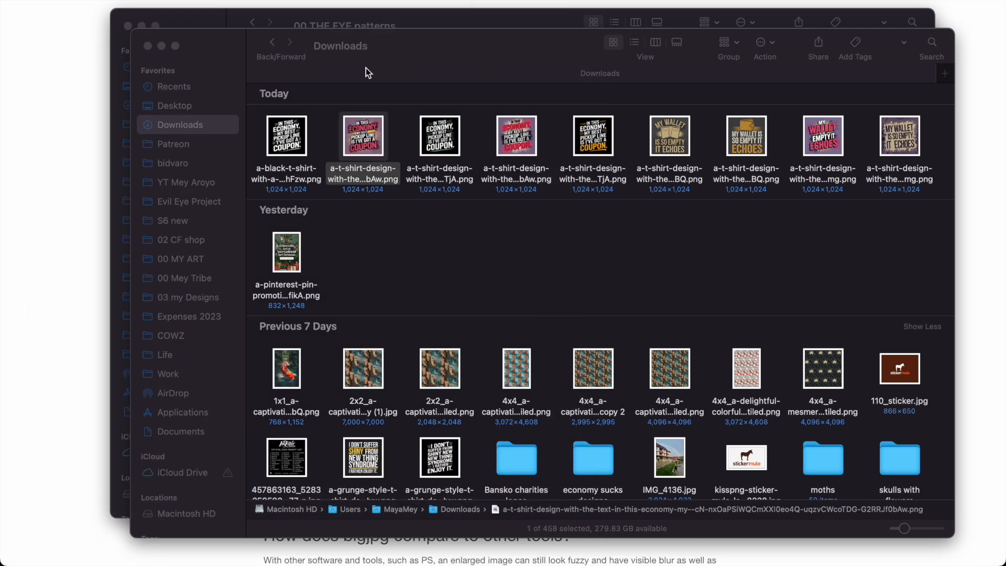
left_click(524, 139)
key("space")
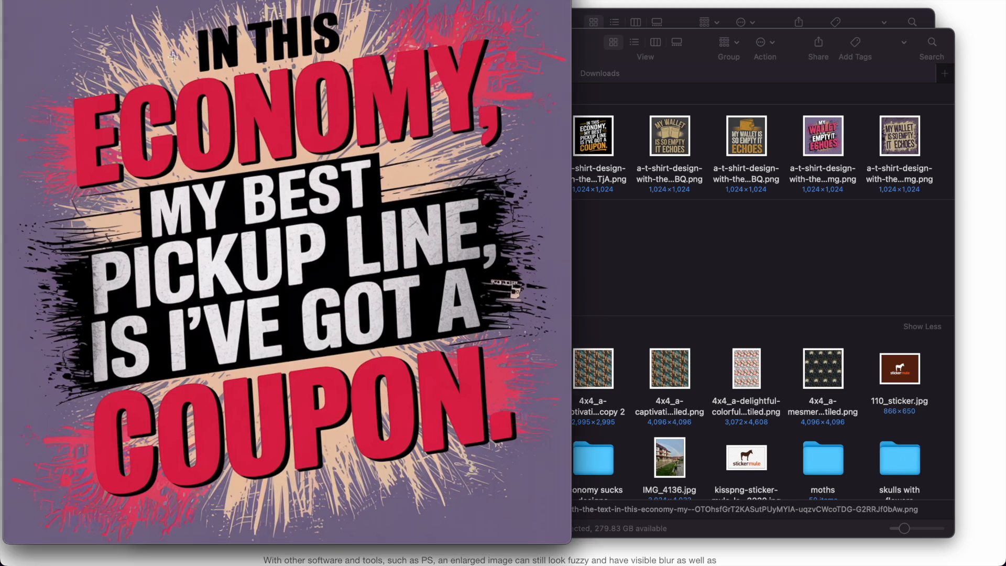
key("space")
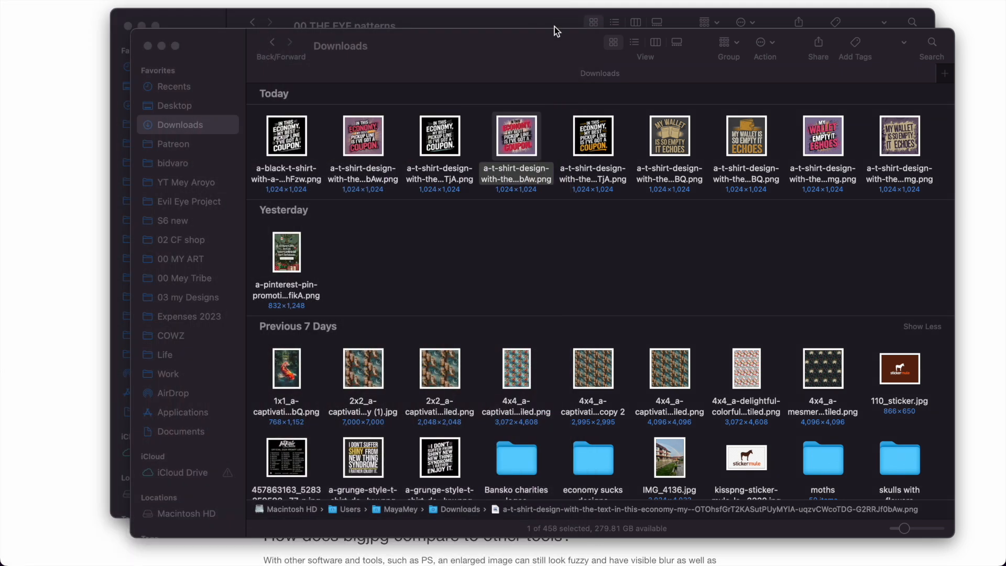
- Preview the downloaded open-wallet design and the mustard wallet design at large size
left_click(676, 137)
key("space")
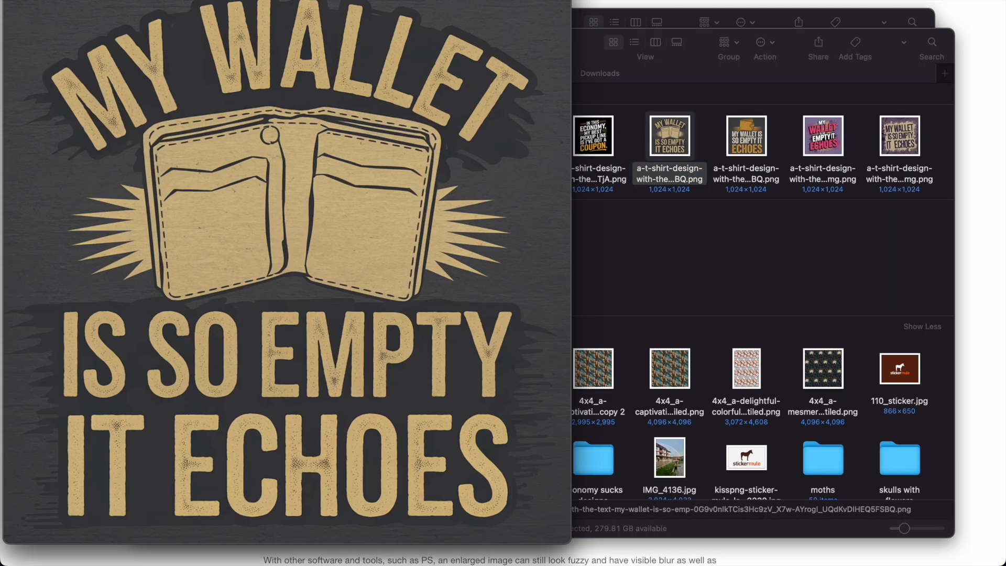
key("space")
left_click(736, 149)
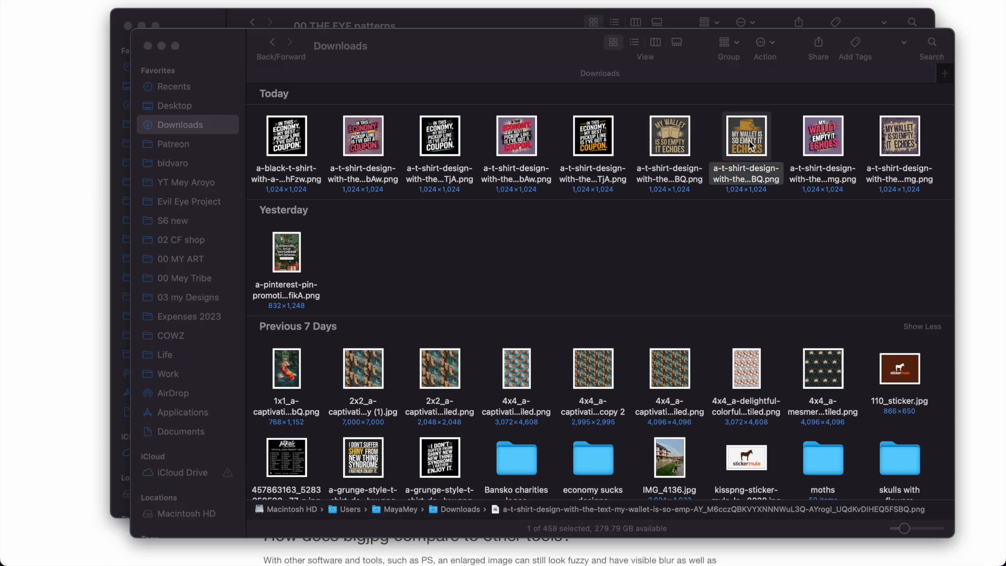
key("space")
key("space")
- Switch to the Bigjpg image enlarger, upload the open-wallet design from Downloads, and delete it from the upload list
left_click(968, 175)
left_click(515, 124)
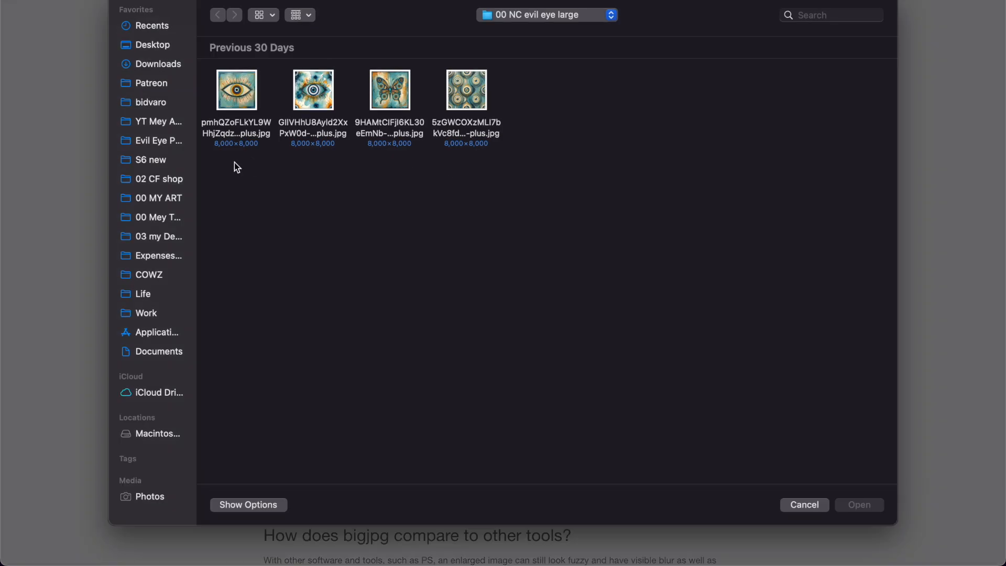
left_click(157, 64)
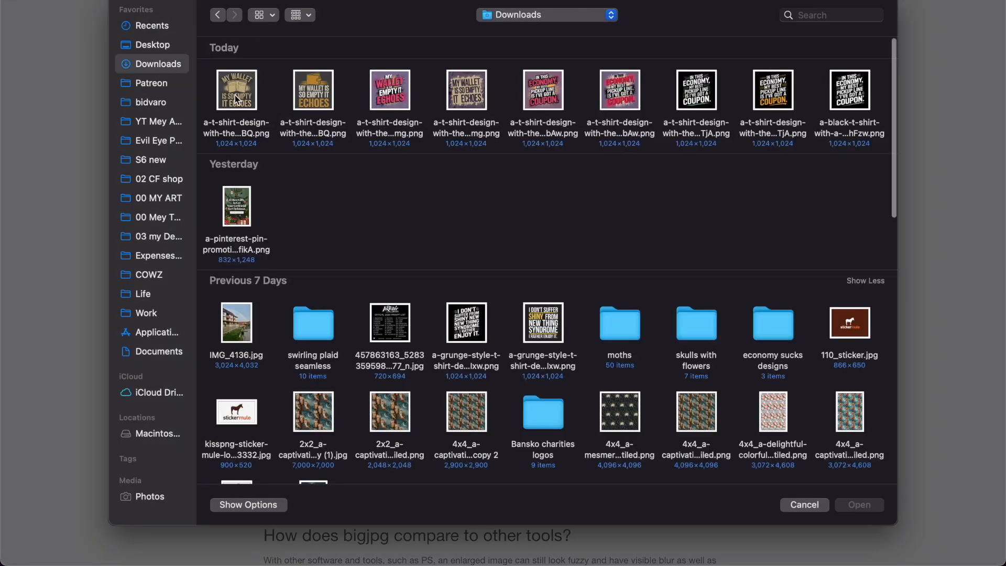
double_click(242, 86)
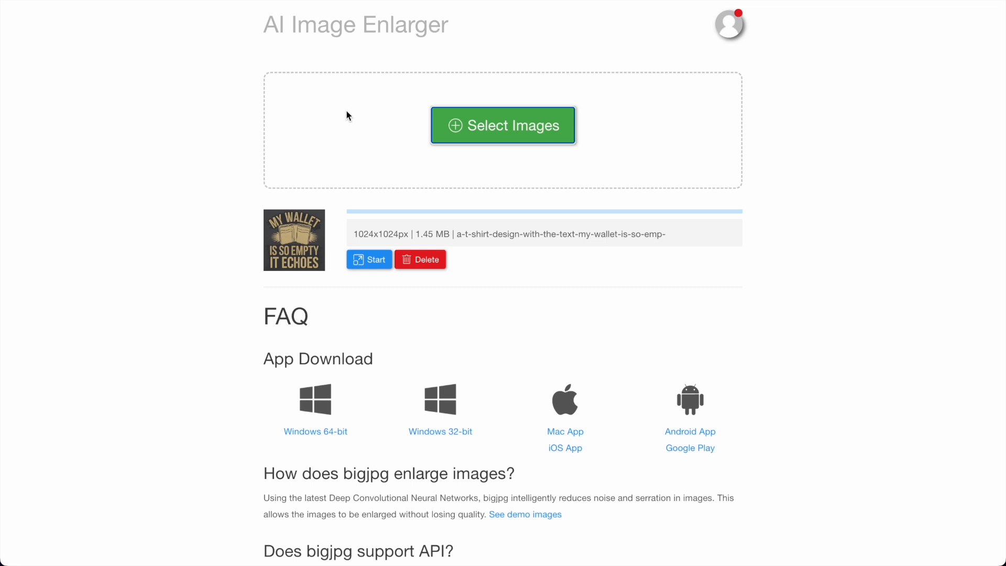
left_click(418, 261)
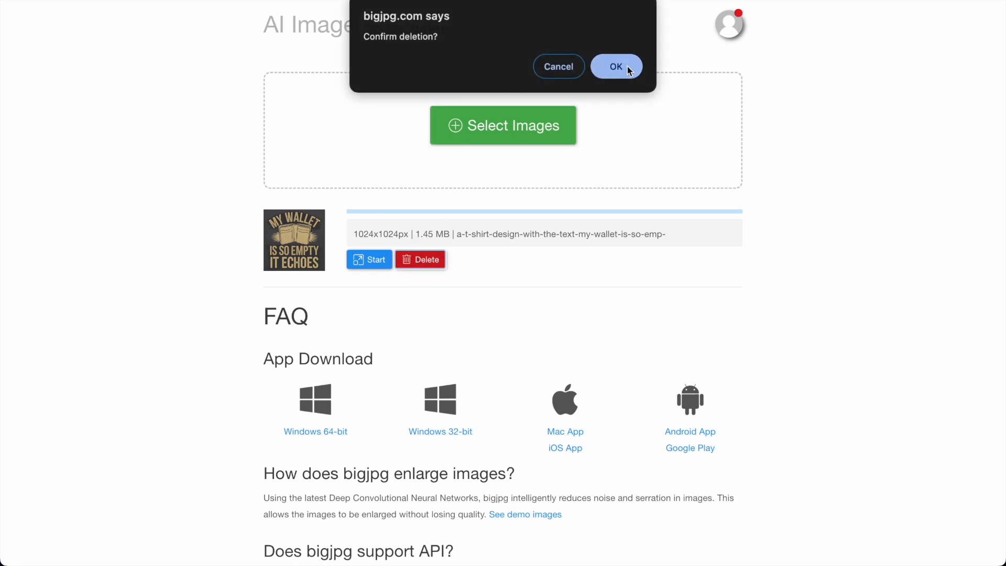
left_click(625, 68)
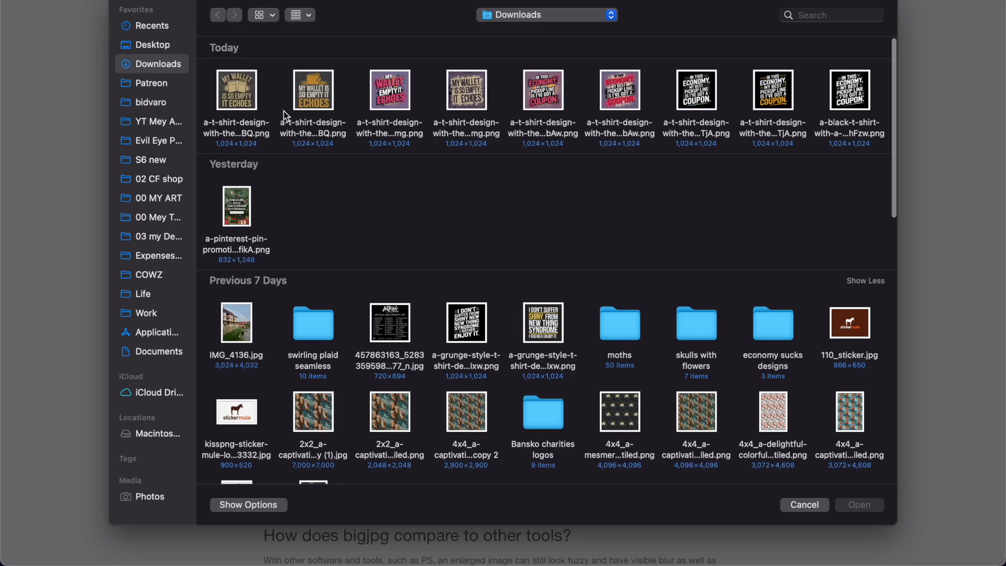
- Upload the mustard wallet design to Bigjpg and start enlarging it as Artwork with 4x upscaling and Highest noise reduction
double_click(314, 93)
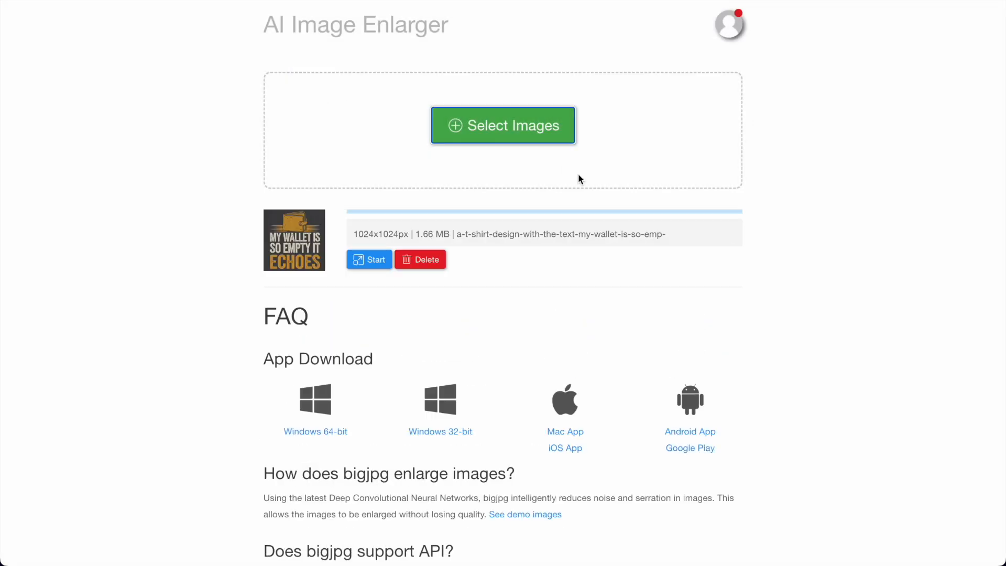
left_click(379, 265)
left_click(455, 136)
left_click(606, 166)
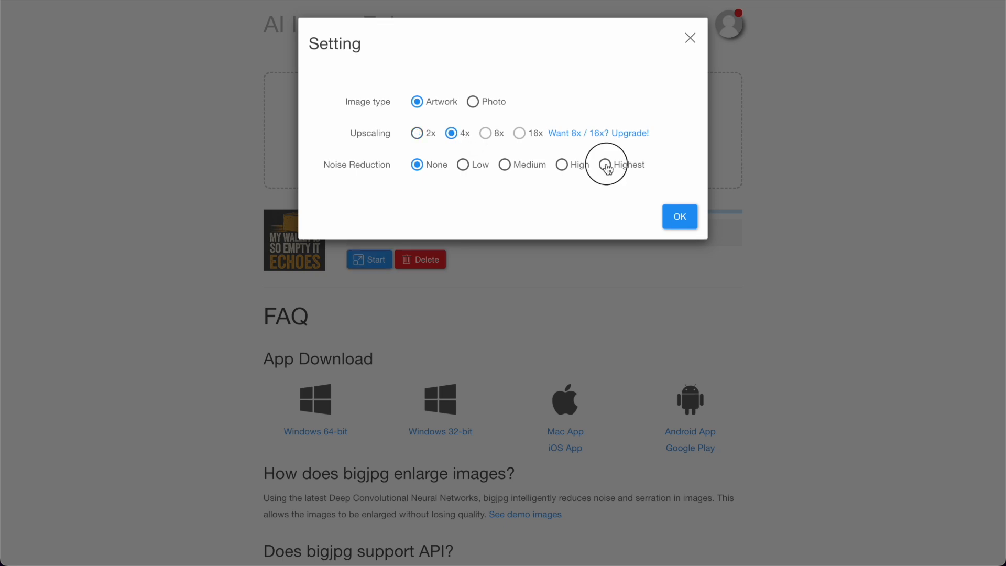
left_click(679, 218)
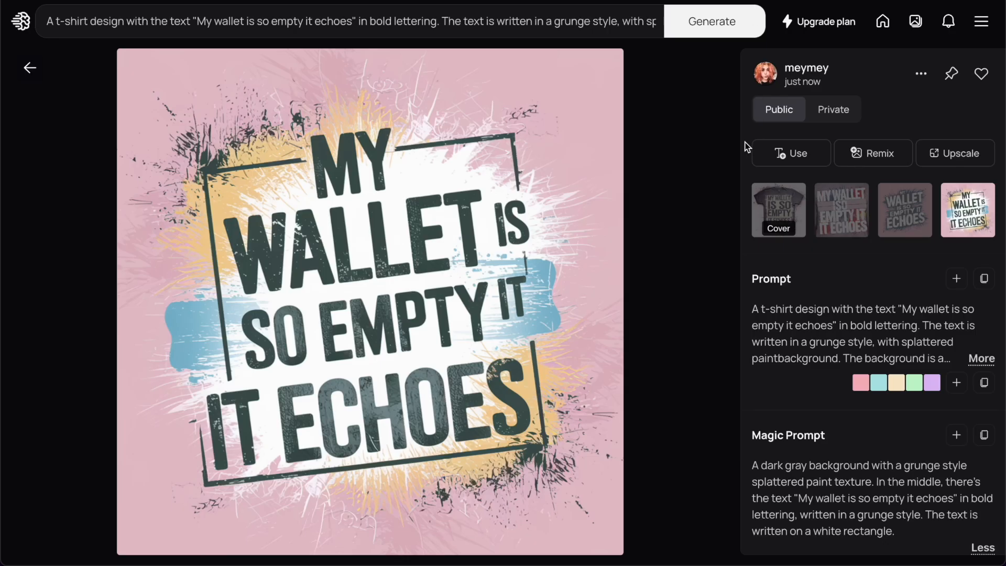
- Switch to Ideogram, view the purple coupon design with the stray quotation mark from the public gallery, and return to the gallery
left_click(807, 71)
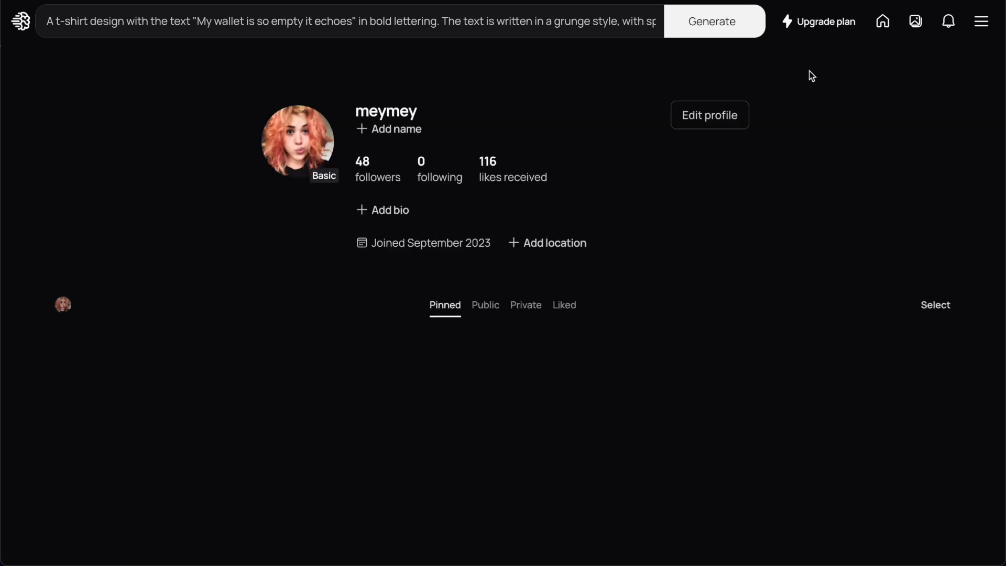
scroll(644, 265, "down", 2)
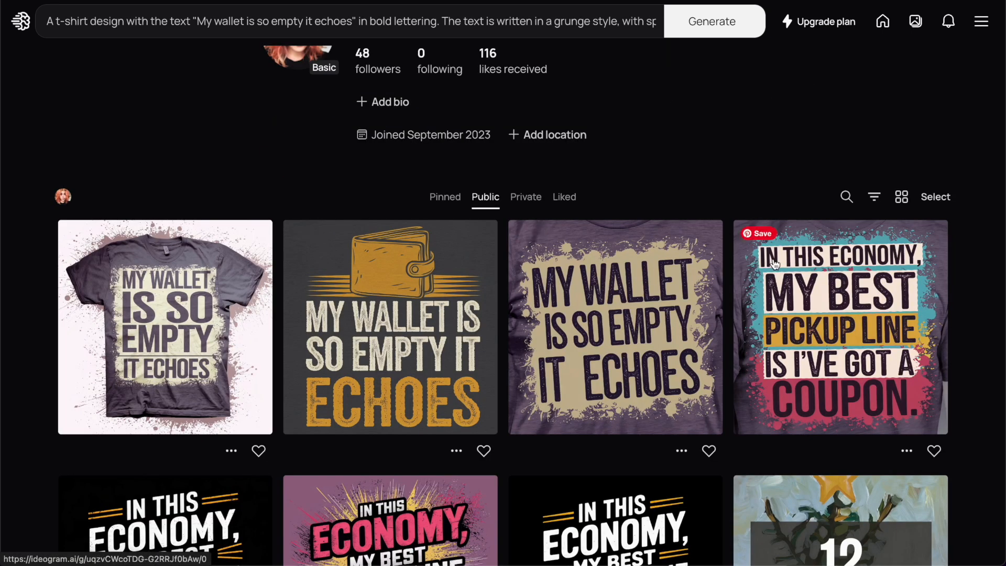
scroll(403, 402, "down", 3)
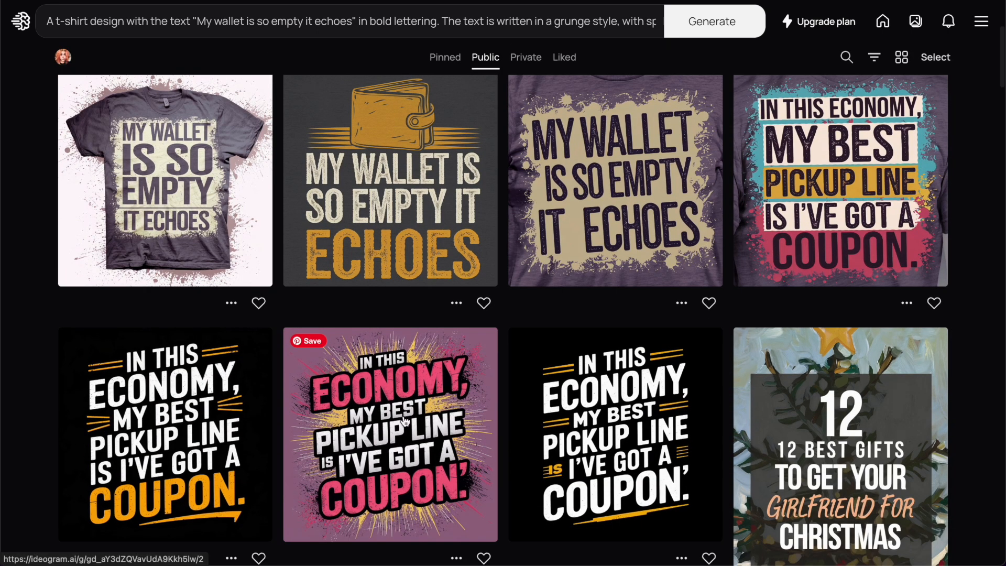
left_click(405, 419)
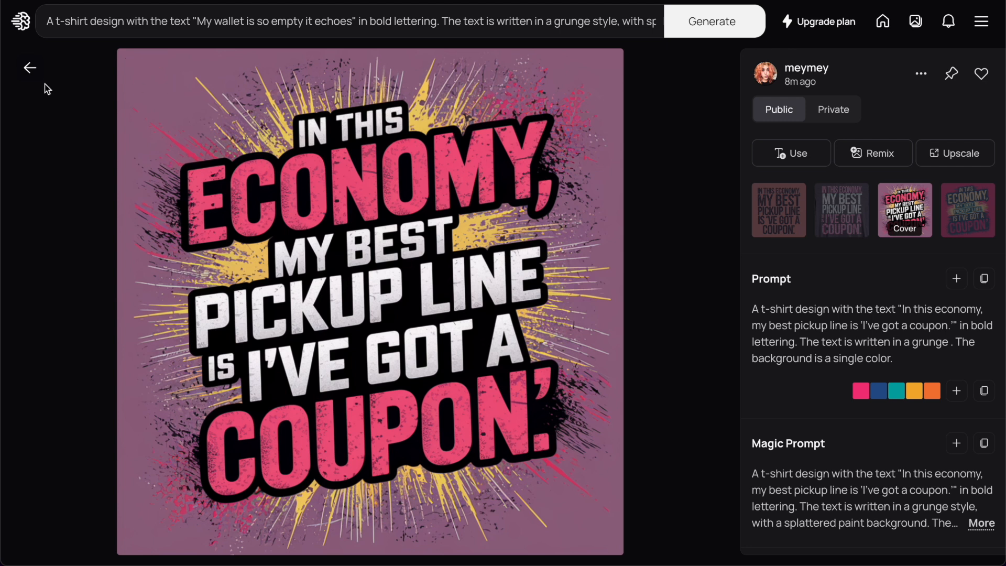
left_click(30, 68)
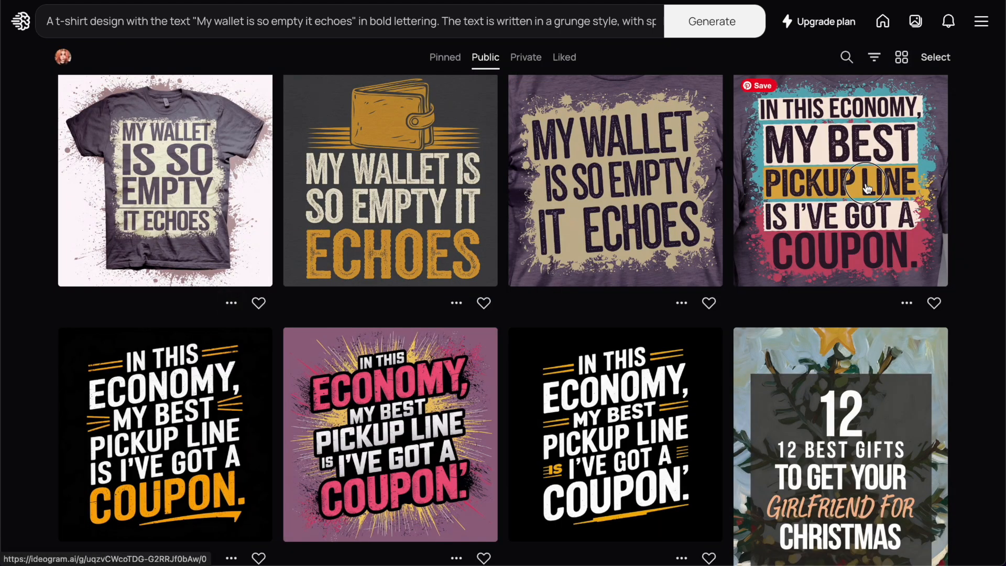
- Open the multicolored splattered-paint coupon design and select its fourth variation, the pink lettering on purple
left_click(758, 206)
left_click(905, 215)
left_click(971, 228)
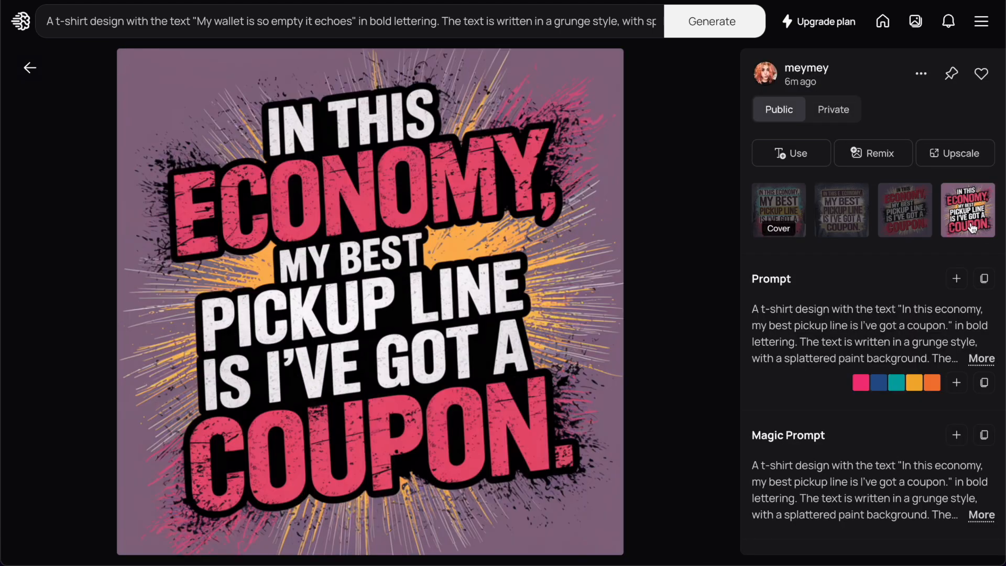
left_click(921, 75)
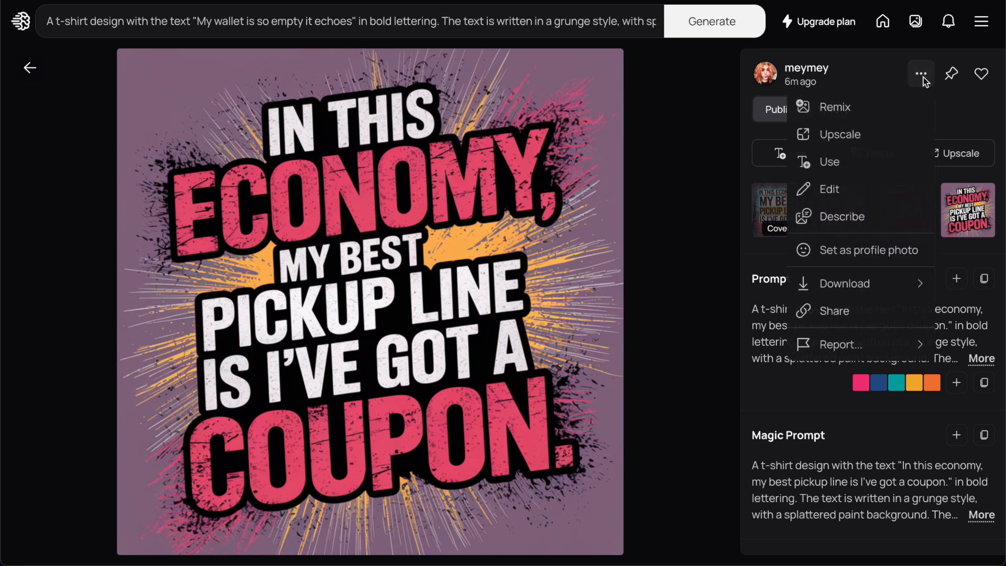
left_click(947, 123)
- Upscale the selected coupon variation with Resemblance at 100 and Detail set to 100
left_click(956, 154)
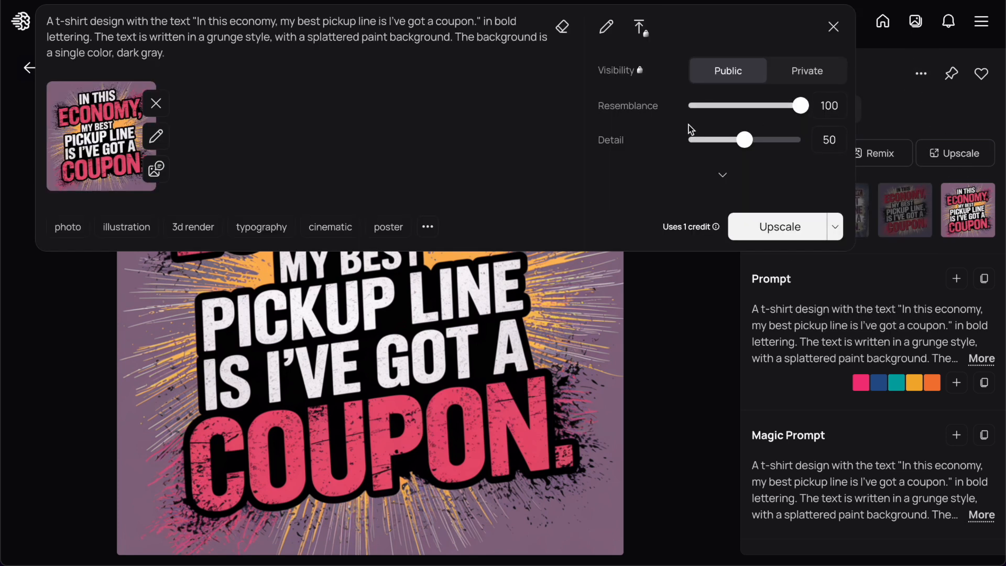
left_click_drag(745, 139, 800, 139)
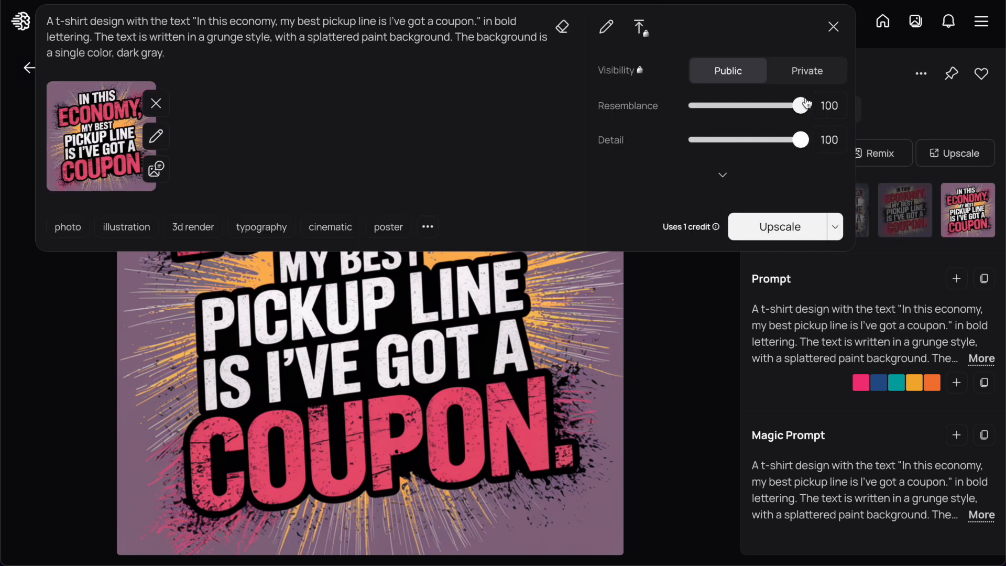
left_click(780, 227)
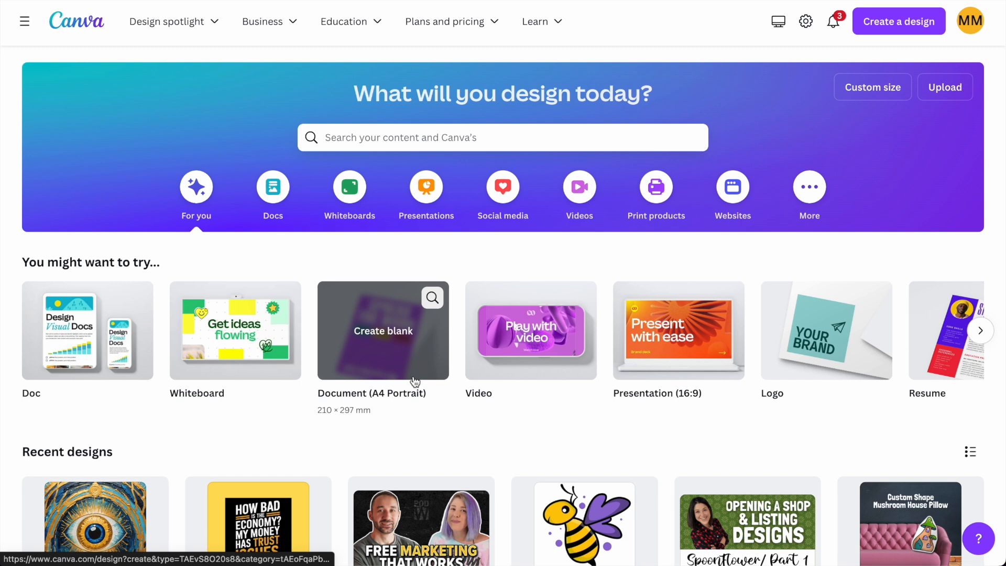
- Switch to Canva and open the recent bad economy designs file
scroll(415, 381, "down", 3)
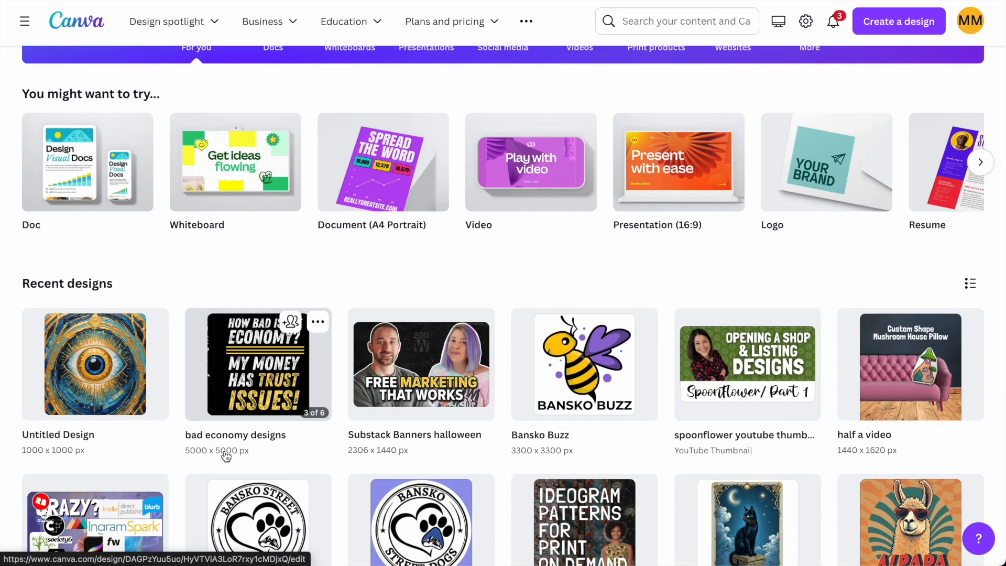
left_click(265, 398)
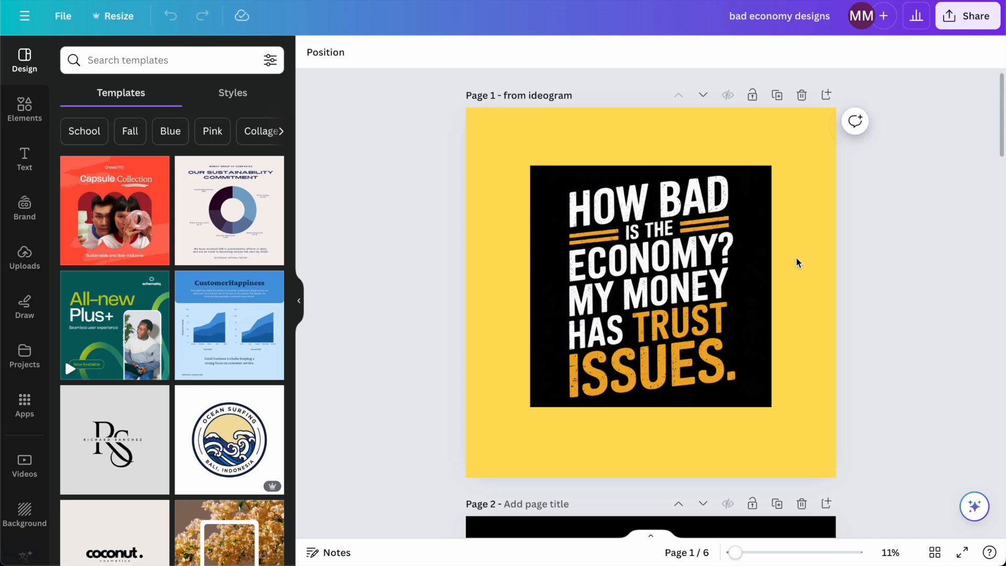
- Compare the Ideogram trust-issues design on page 1 with the retyped versions on pages 2 and 3, checking the font used on page 2
scroll(798, 262, "down", 8)
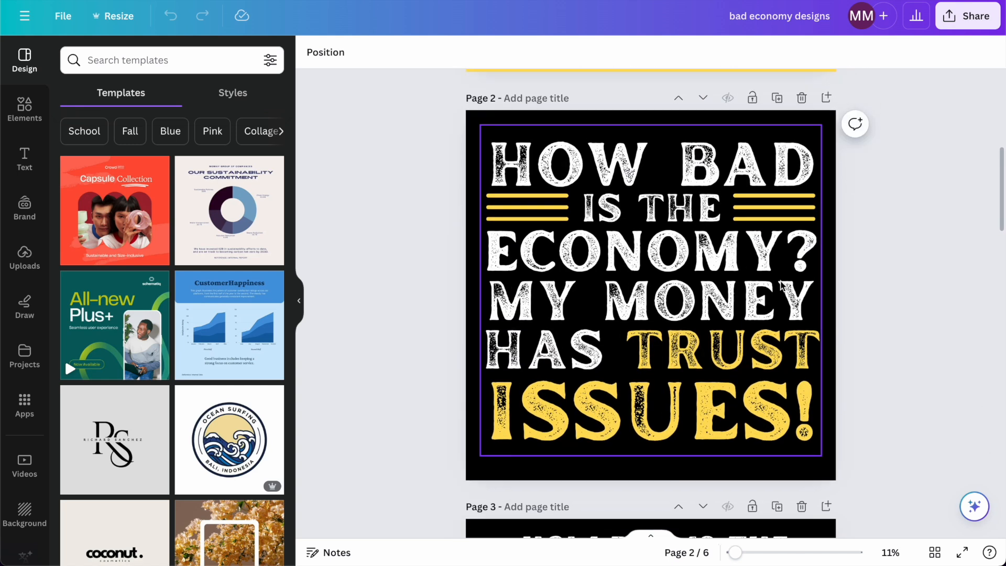
scroll(781, 285, "up", 5)
scroll(866, 209, "down", 5)
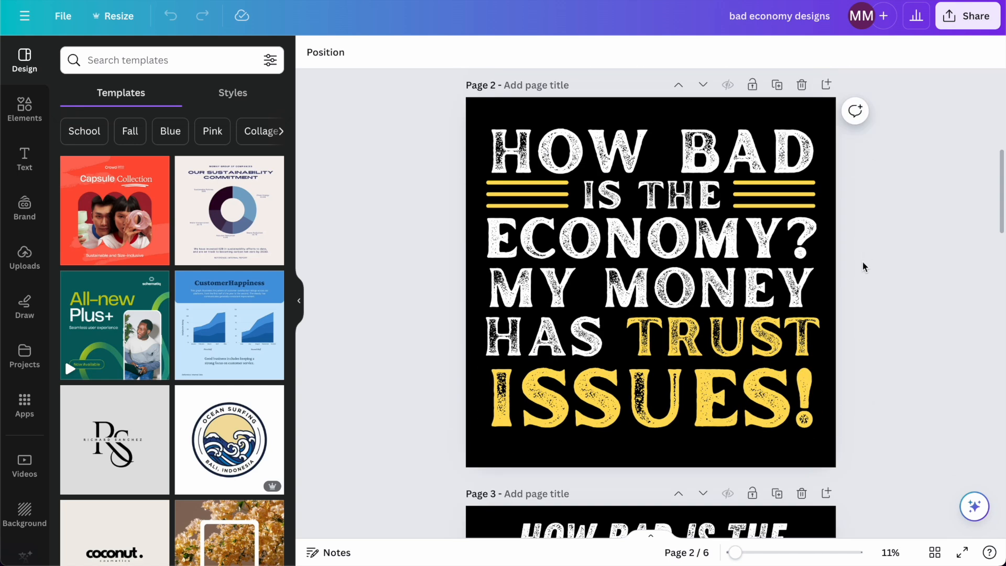
scroll(864, 267, "up", 5)
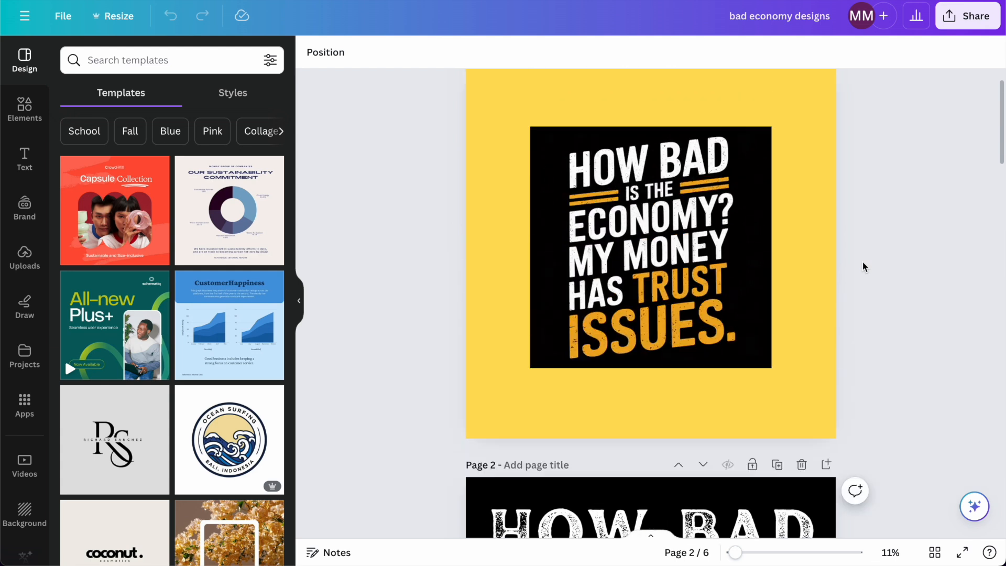
scroll(870, 220, "down", 5)
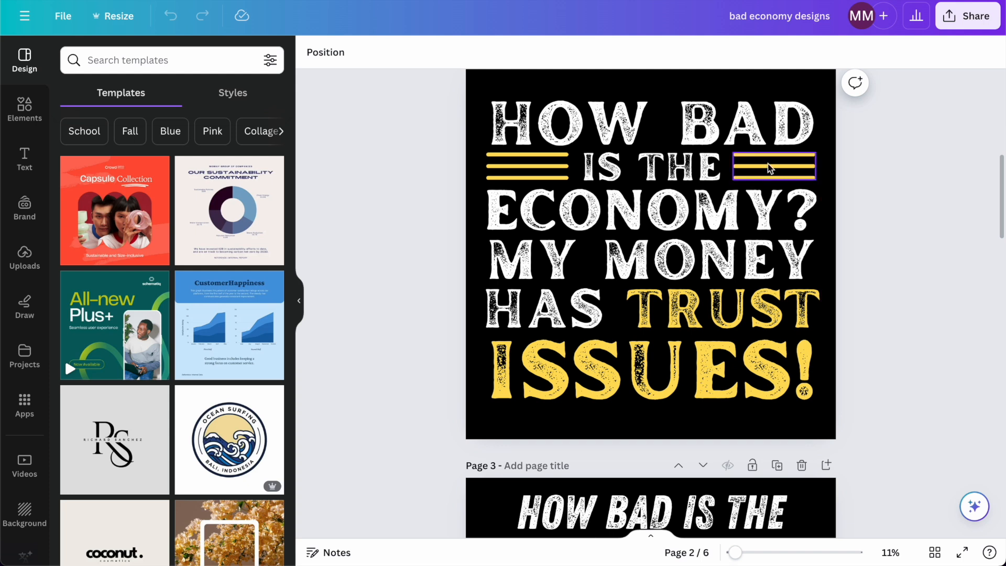
scroll(873, 320, "up", 3)
scroll(765, 341, "up", 4)
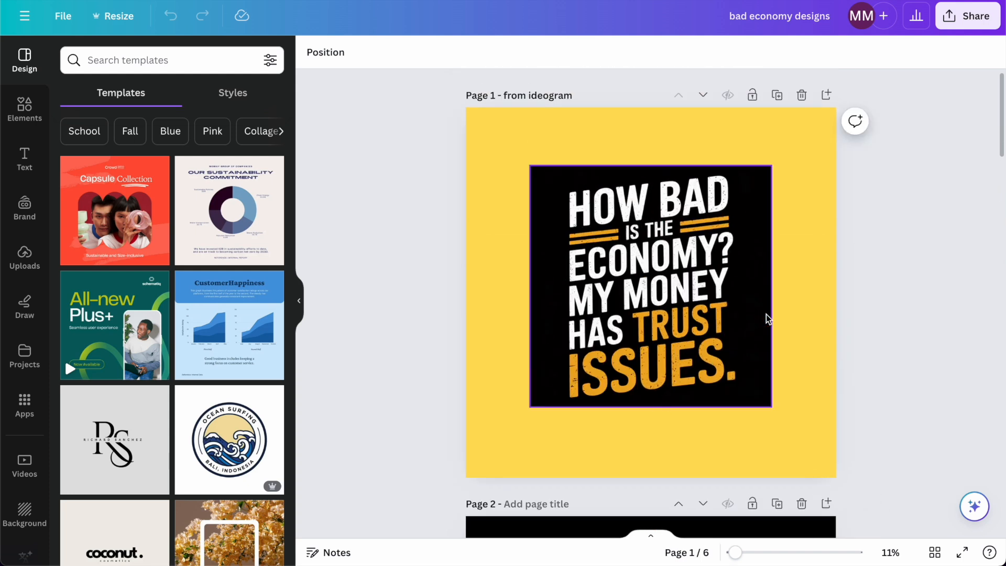
scroll(768, 316, "down", 4)
scroll(826, 312, "down", 4)
scroll(826, 314, "up", 2)
left_click(719, 284)
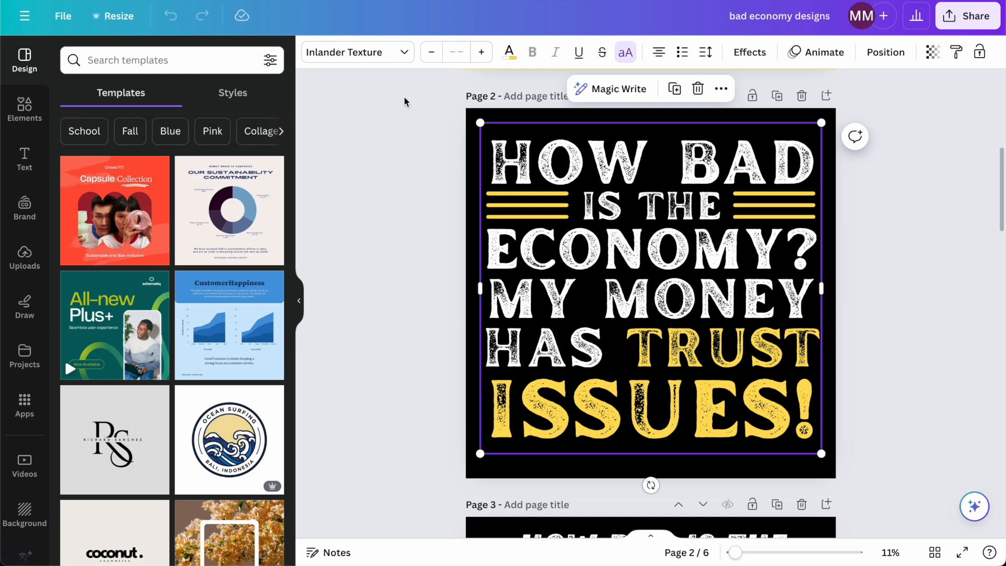
scroll(402, 112, "down", 5)
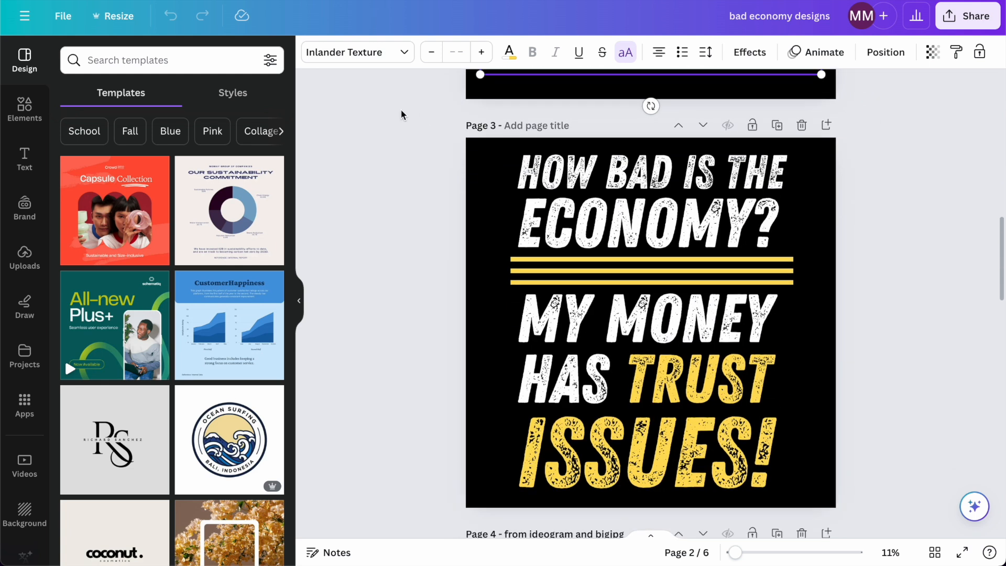
scroll(406, 181, "down", 5)
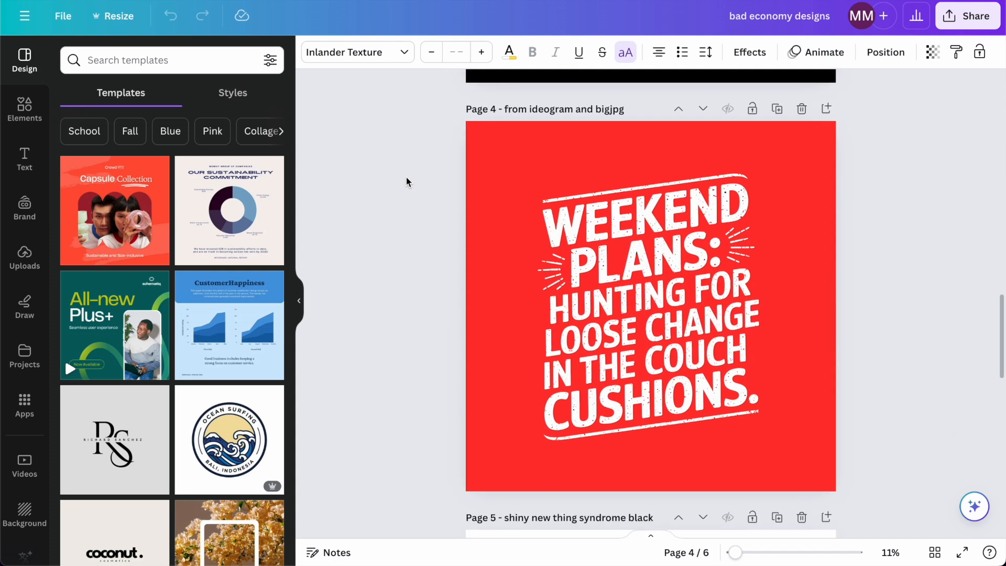
- Slightly resize and reposition the white Weekend Plans lettering image on the red background of page 4
left_click(757, 217)
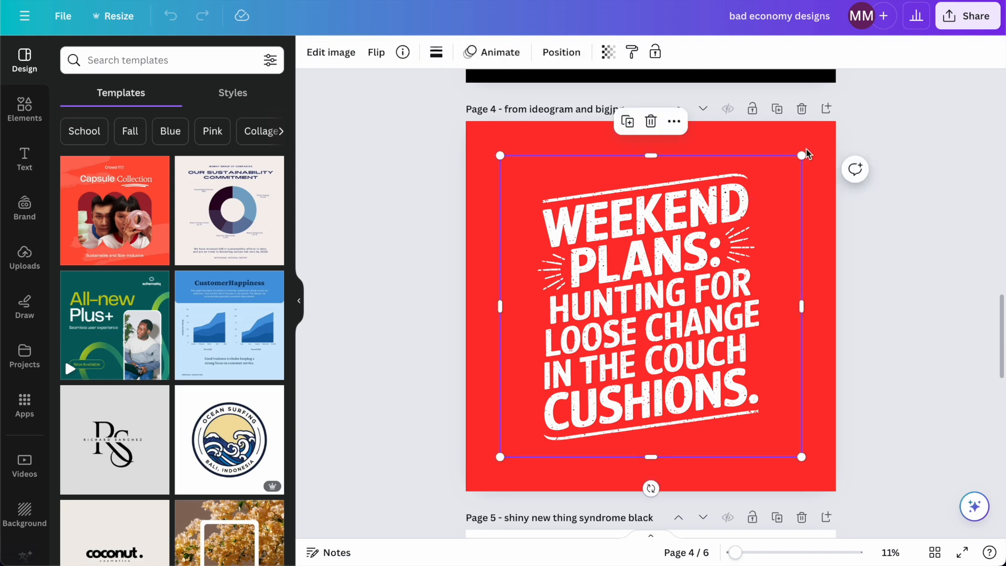
left_click_drag(798, 158, 801, 160)
left_click_drag(697, 257, 699, 255)
left_click(850, 235)
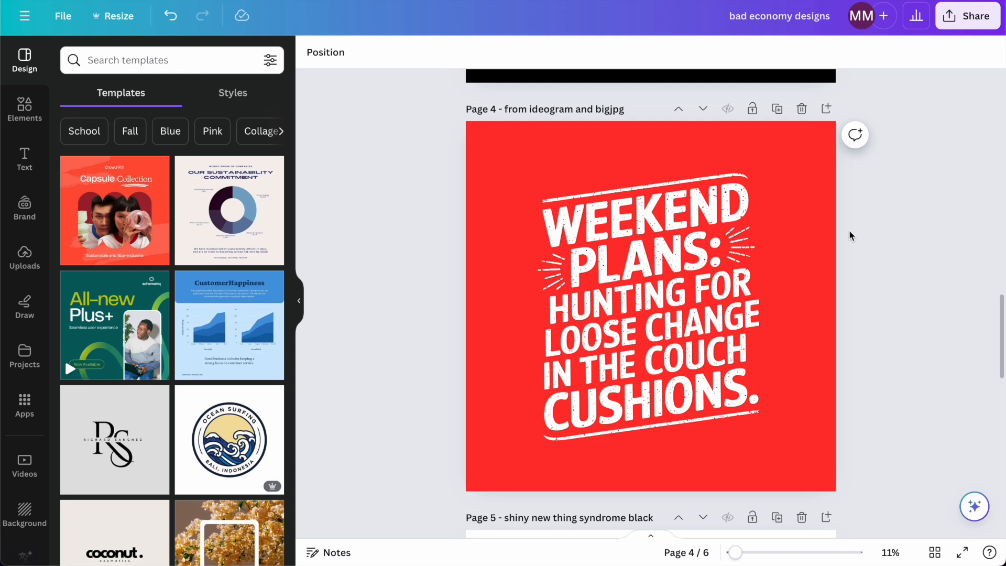
left_click(668, 255)
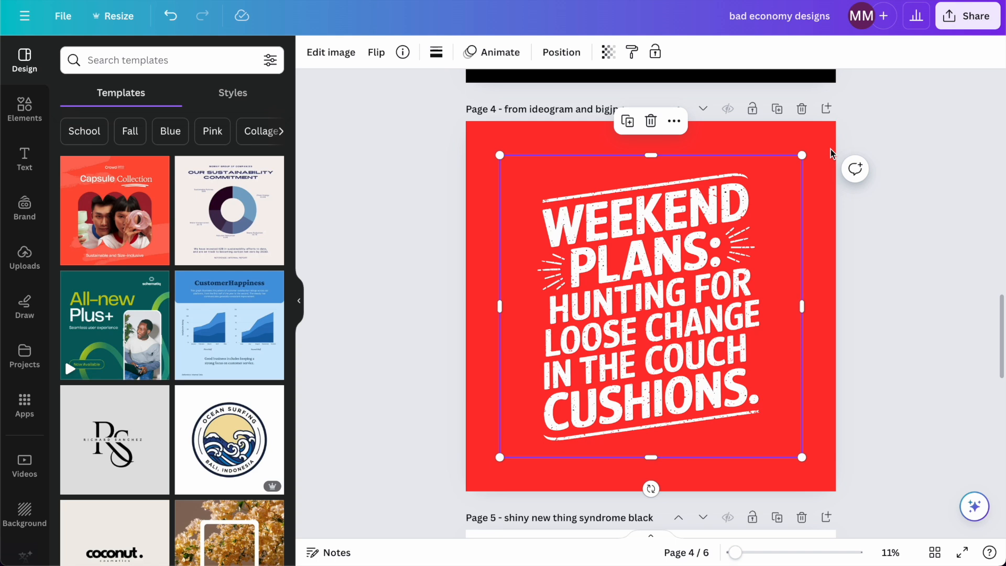
- Duplicate page 5, the black-on-white shiny new thing syndrome design
scroll(831, 153, "down", 8)
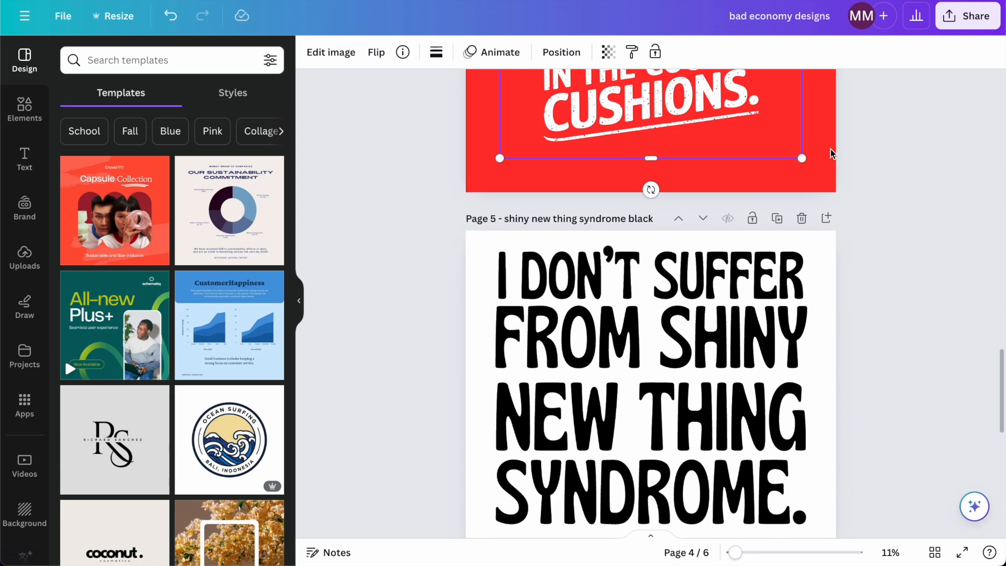
scroll(853, 229, "down", 8)
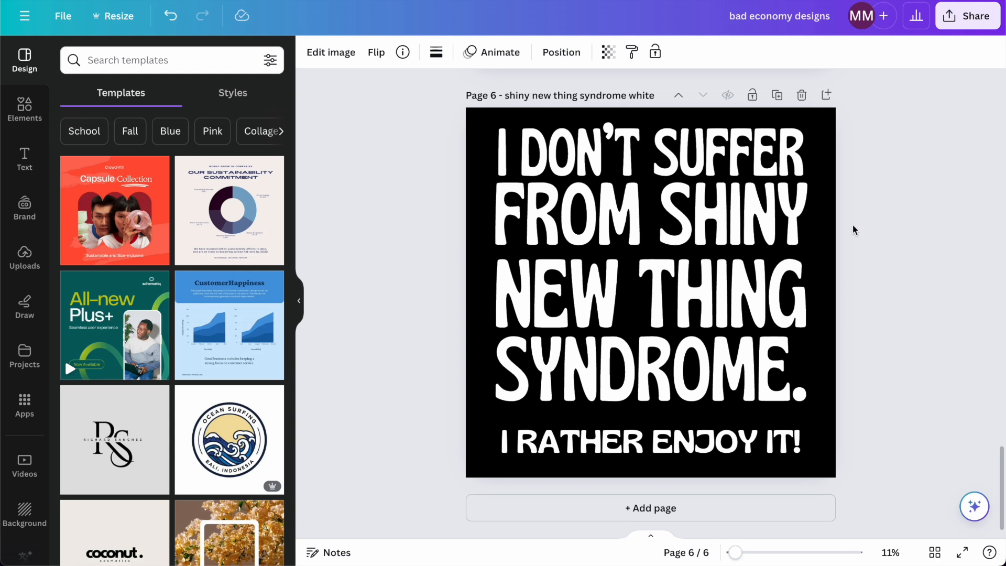
scroll(852, 230, "up", 15)
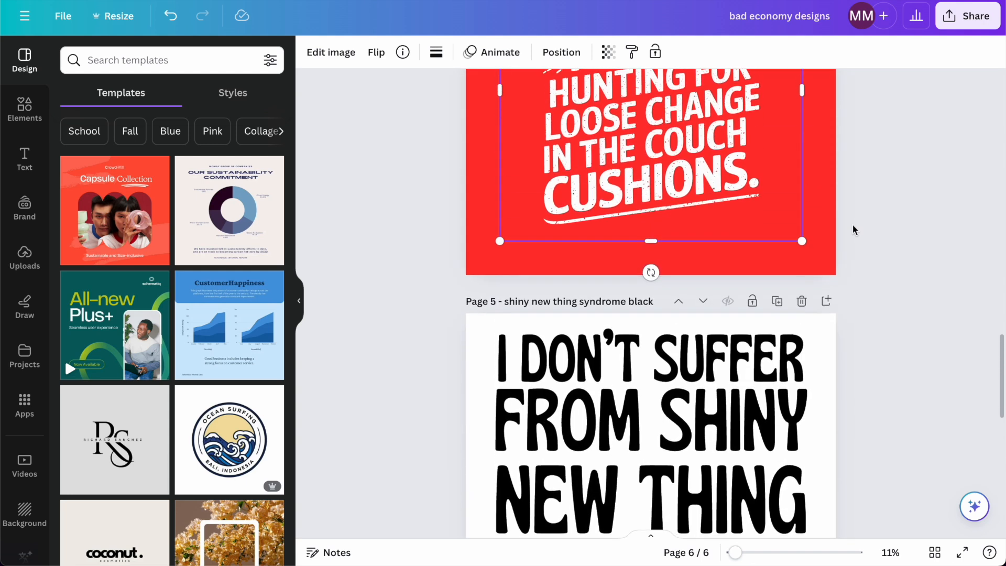
left_click(777, 442)
scroll(743, 367, "up", 3)
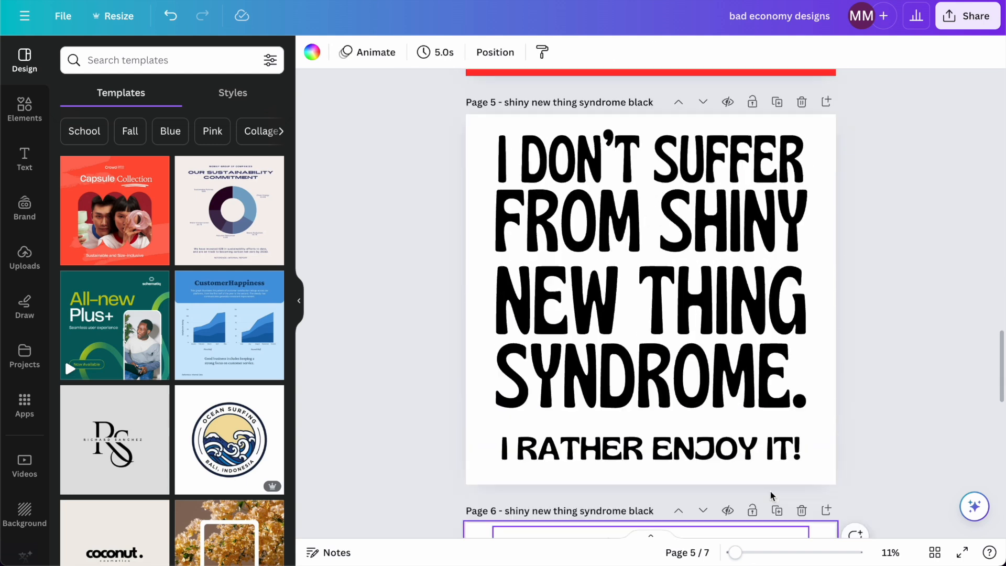
- Delete the FROM SHINY, NEW THING and SYNDROME lines from page 5, keeping the first and last lines
left_click(737, 436)
left_click(713, 419)
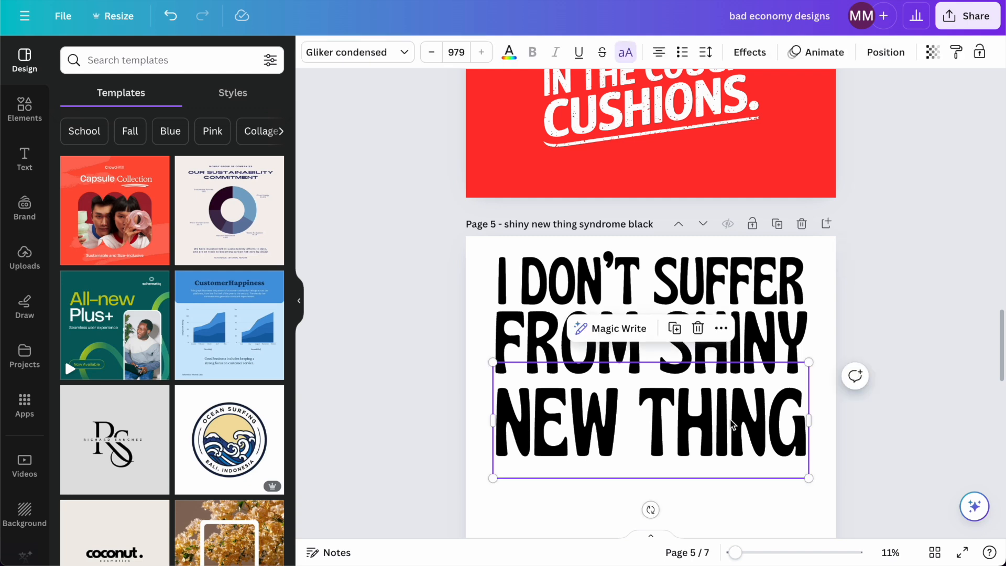
key("Delete")
left_click(714, 367)
key("Delete")
scroll(661, 457, "down", 3)
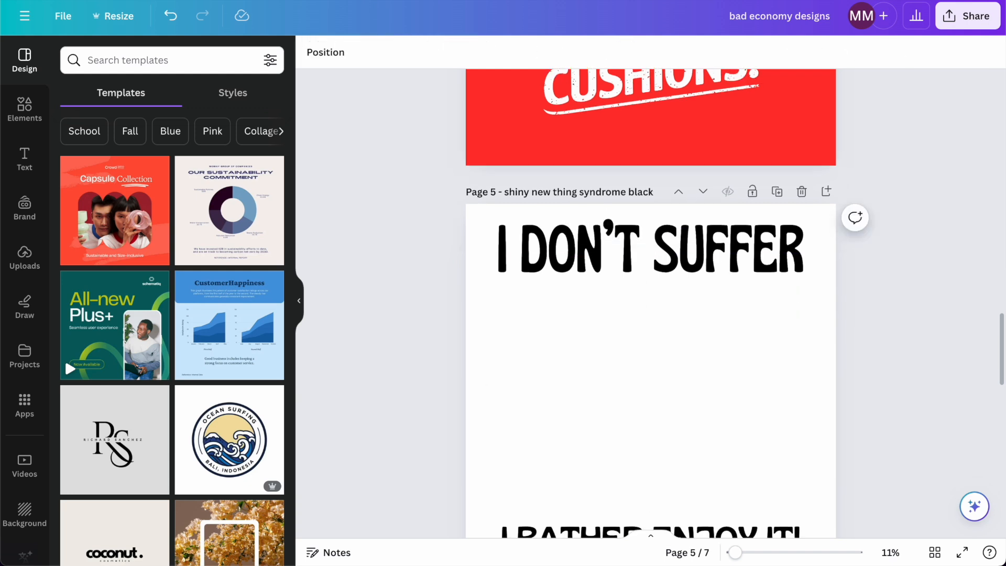
- Replace the first line of page 5 with "WEEKEND PLANS:", scale it down to size 641 and centre it across the page
left_click(633, 166)
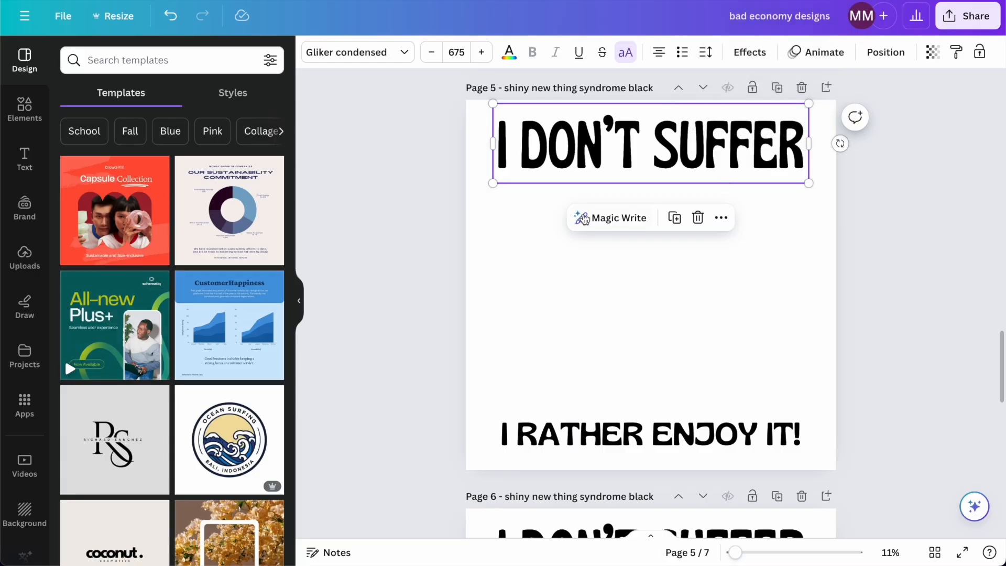
left_click(690, 142)
key("ctrl+a")
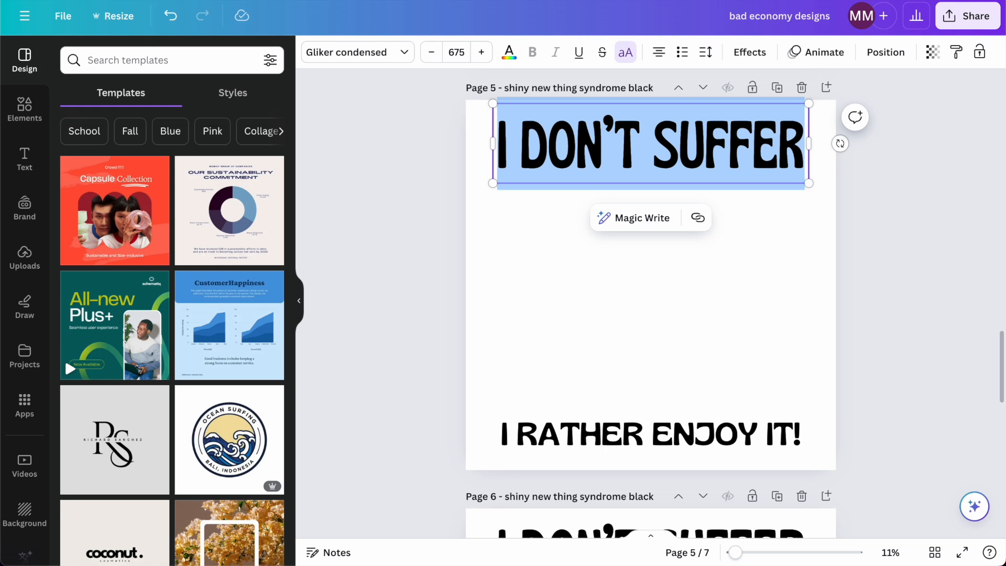
type("WEEKEND PL")
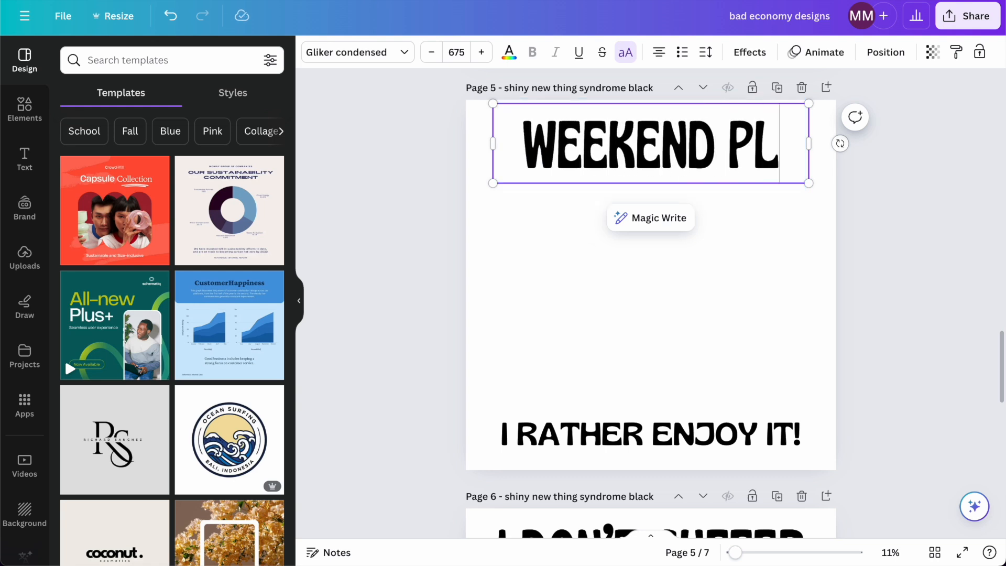
type("ANS:")
left_click_drag(810, 188, 828, 175)
left_click(867, 201)
left_click(740, 146)
left_click_drag(741, 146, 734, 150)
- Move the remaining bottom line up beneath the WEEKEND PLANS heading and change its text to "PRETENDING MY"
left_click_drag(665, 430, 665, 253)
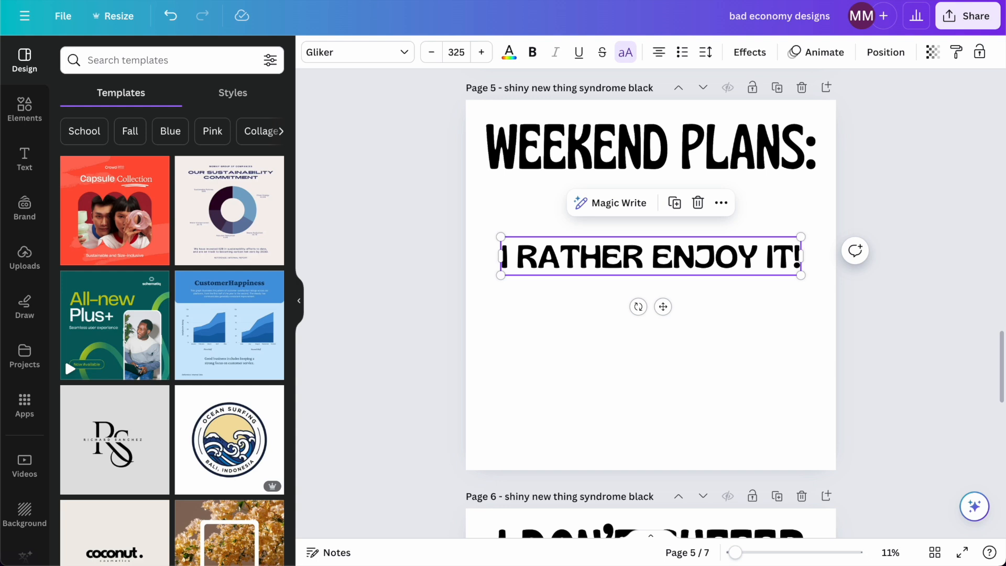
double_click(658, 256)
type("PRETED")
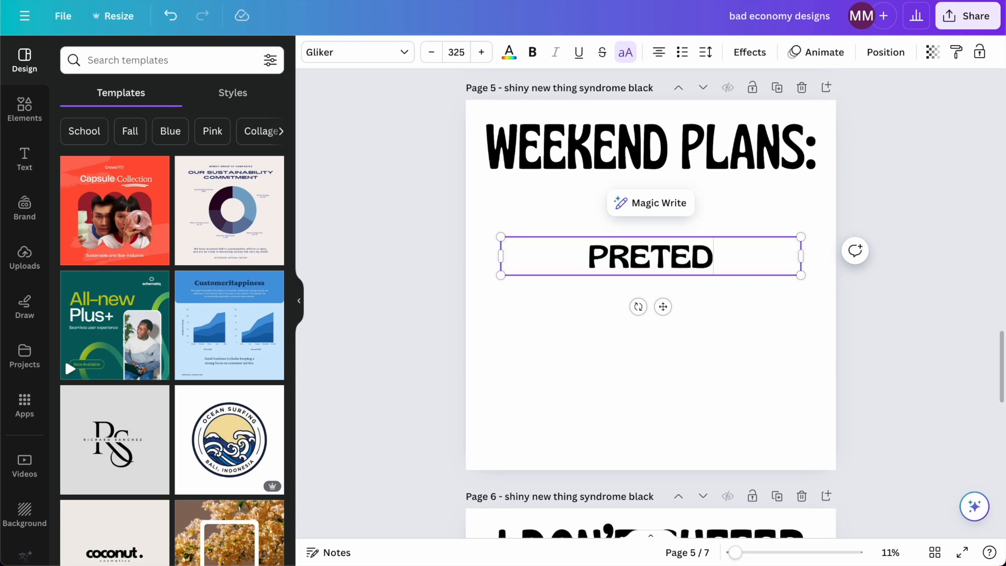
key("BackSpace")
type("NDI")
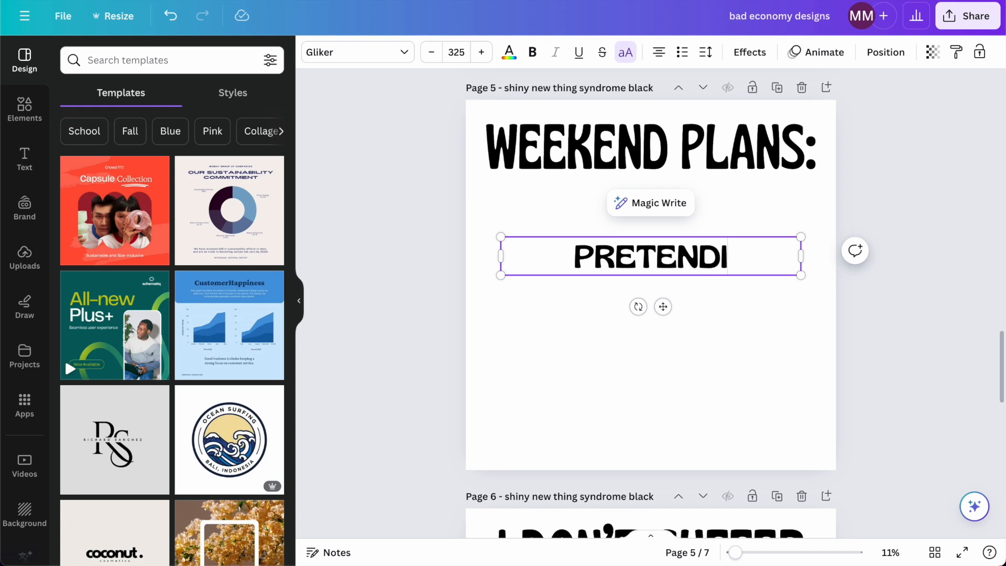
type("NG MY")
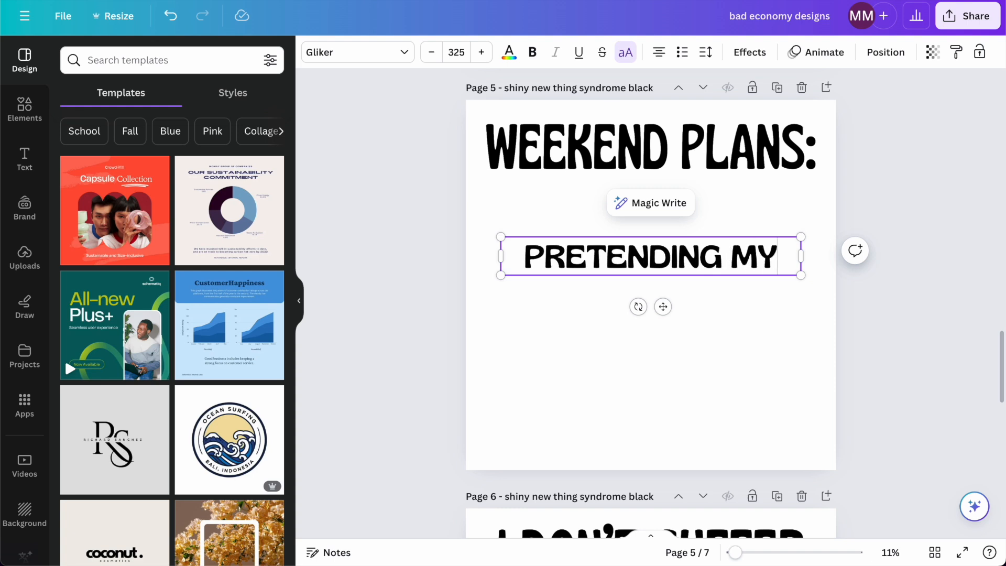
left_click(712, 322)
left_click_drag(710, 256, 710, 220)
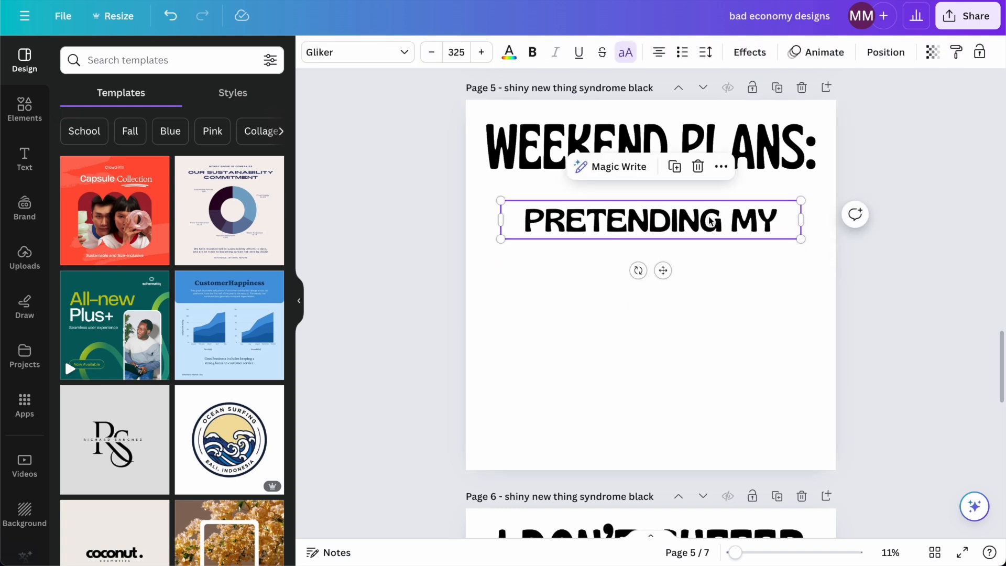
- Duplicate the PRETENDING MY line and change the copy beneath it to "BUDGET"
key("ctrl+d")
key("Return")
type("BUDGET")
left_click(780, 370)
- Duplicate the BUDGET line and change the copy beneath it to "DOESN'T EXIST"
left_click(673, 276)
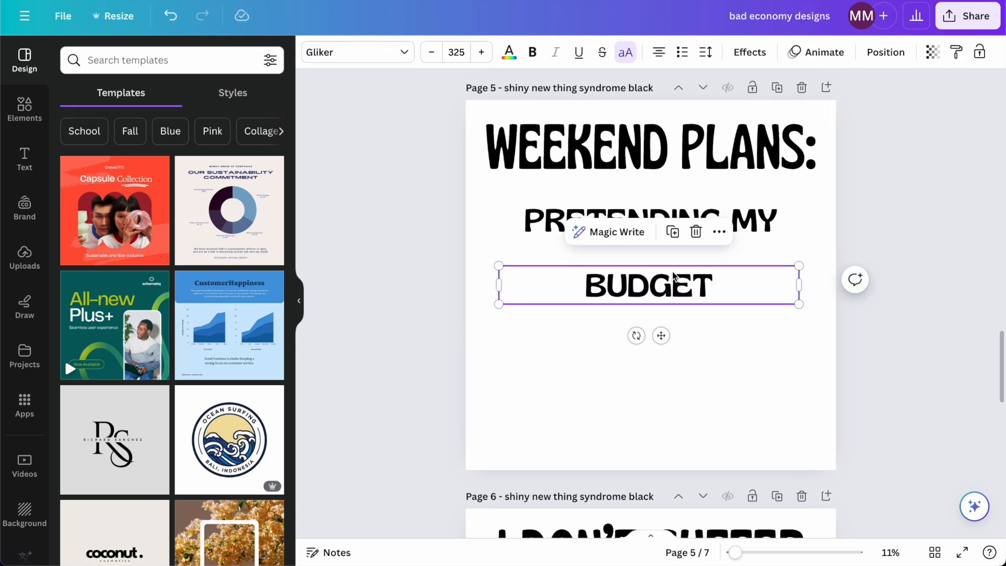
key("ctrl+d")
key("Return")
type("DOESN'T E")
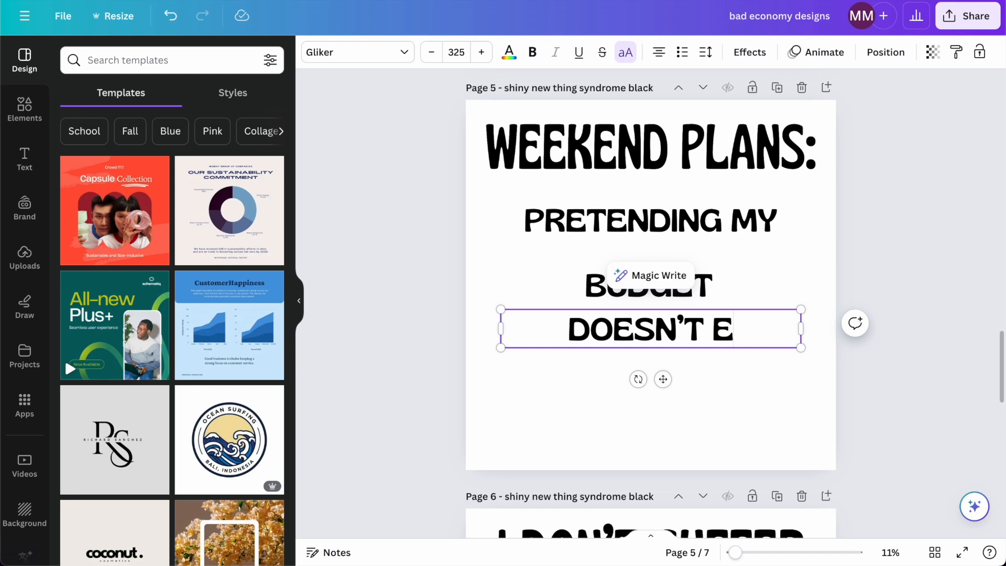
type("XIST")
left_click(722, 368)
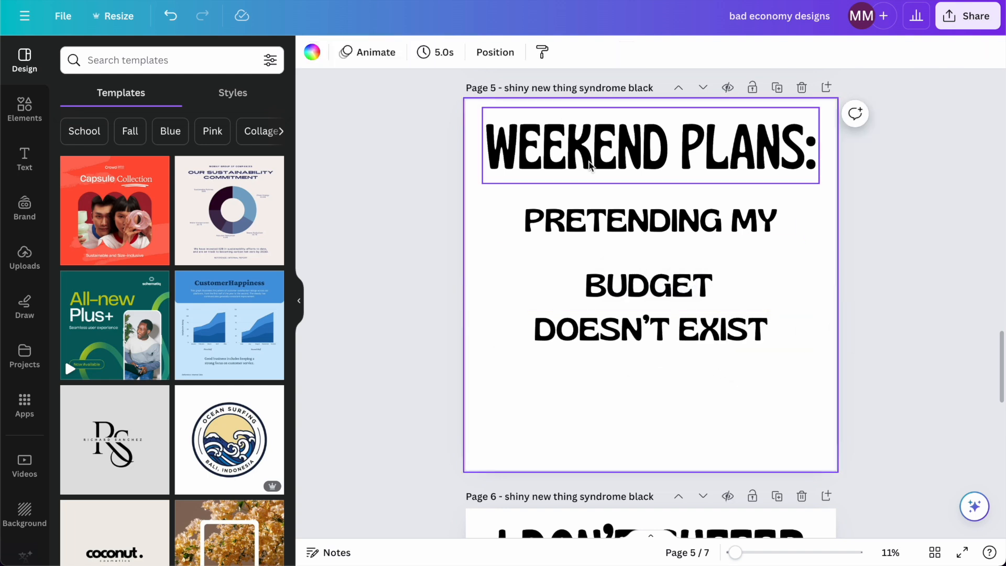
- Narrow the text boxes of PRETENDING MY, BUDGET and DOESN'T EXIST to fit tightly around their words
left_click(699, 131)
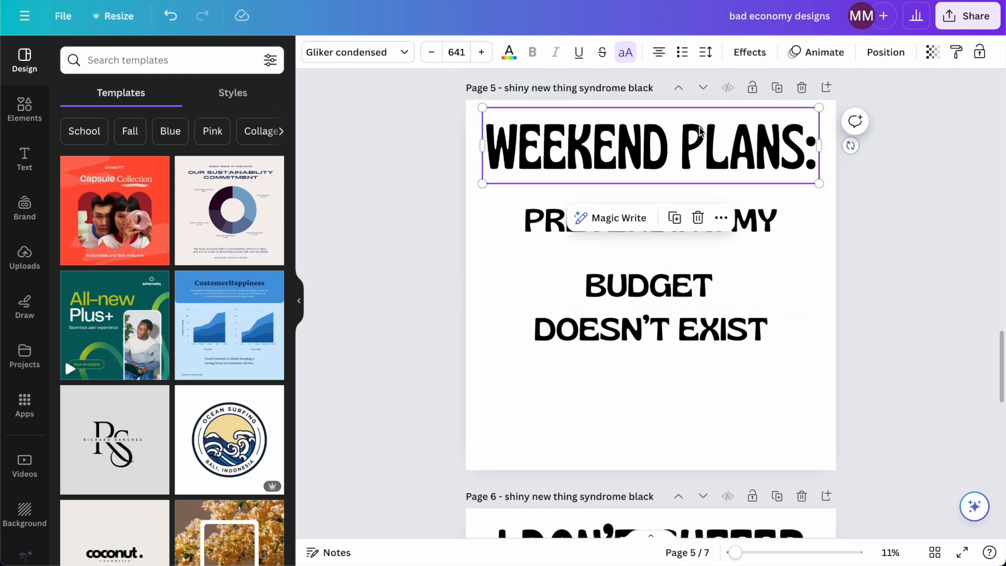
left_click(771, 222)
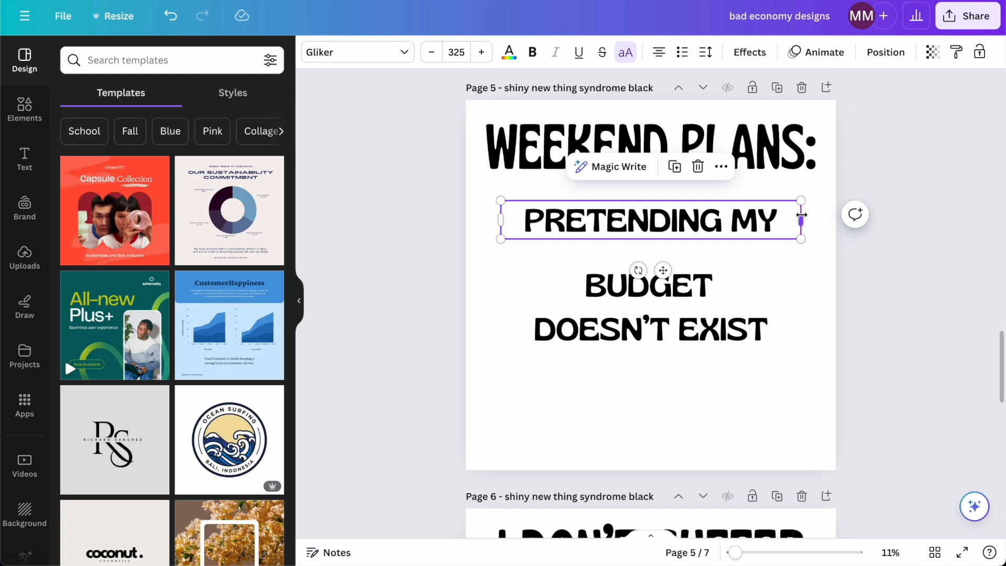
left_click_drag(801, 215, 756, 214)
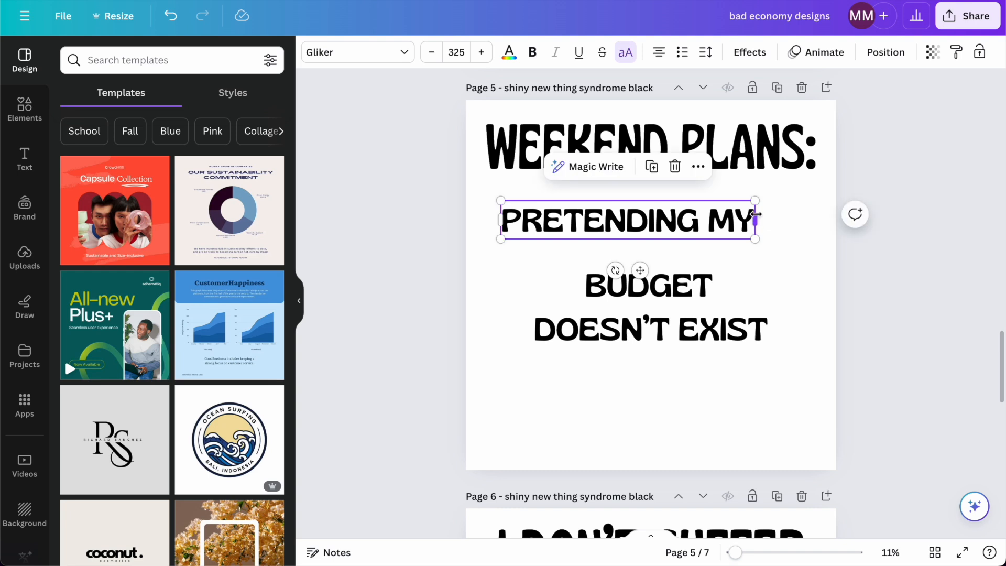
left_click(790, 285)
left_click_drag(796, 285, 625, 294)
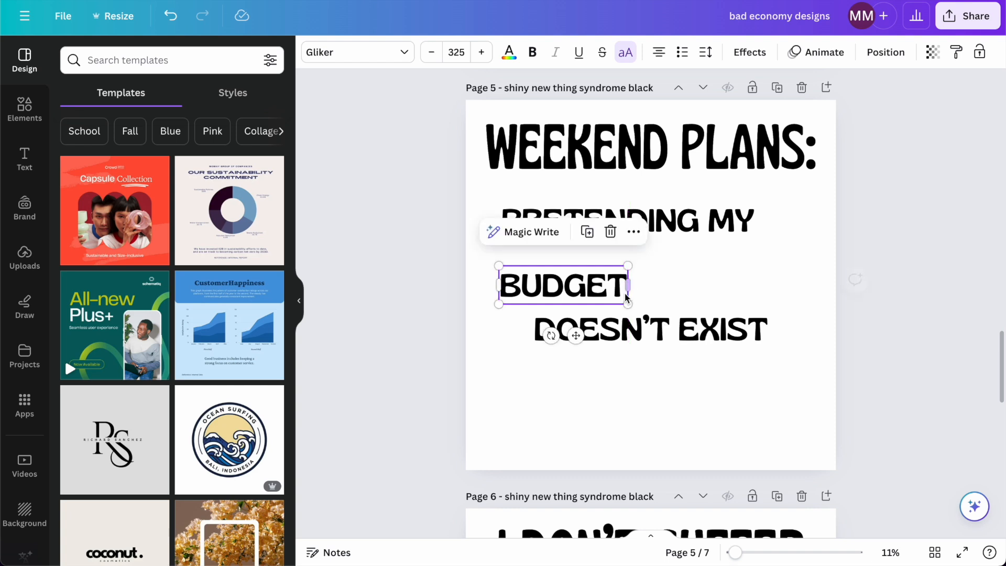
left_click(762, 327)
left_click_drag(801, 330, 737, 330)
left_click(773, 300)
- Move PRETENDING MY and BUDGET up under the heading and enlarge both to its width, with BUDGET at size 847
left_click(733, 140)
left_click_drag(542, 223, 524, 194)
left_click_drag(735, 211, 814, 241)
left_click_drag(590, 288, 823, 316)
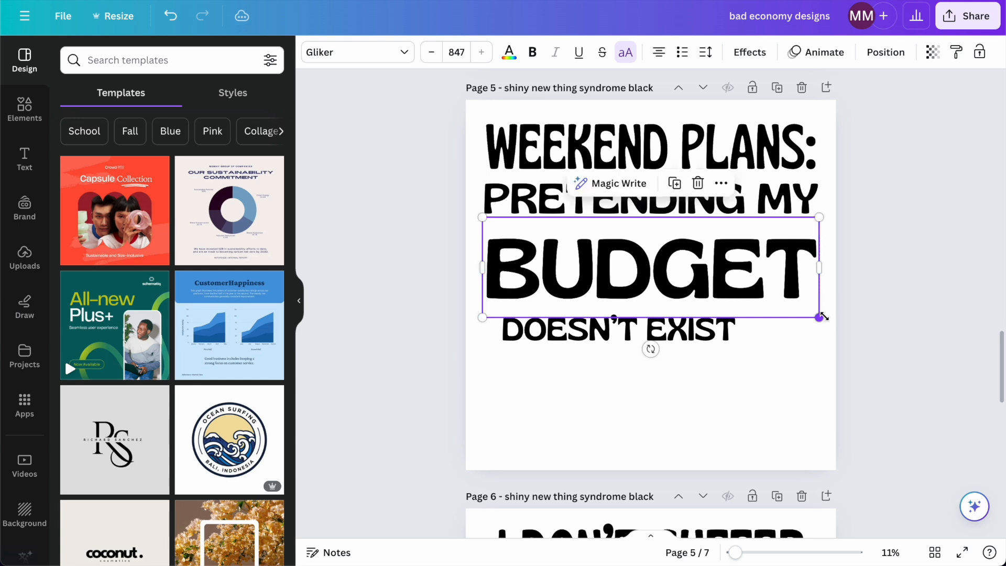
- Move BUDGET up closer to PRETENDING MY and enlarge DOESN'T EXIST to the heading's width at size 464
left_click_drag(714, 262, 713, 249)
left_click(697, 329)
left_click_drag(694, 329, 816, 357)
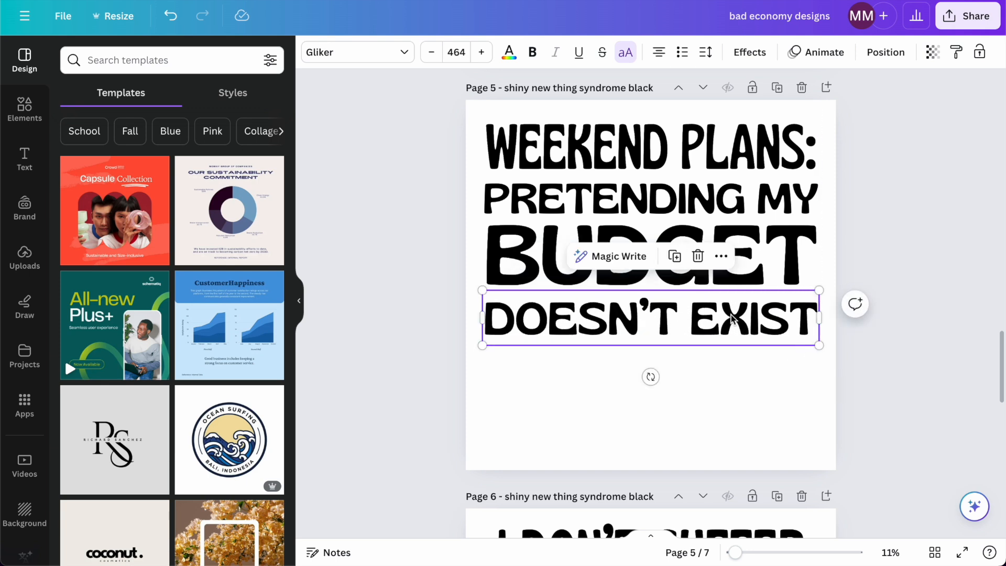
left_click(931, 184)
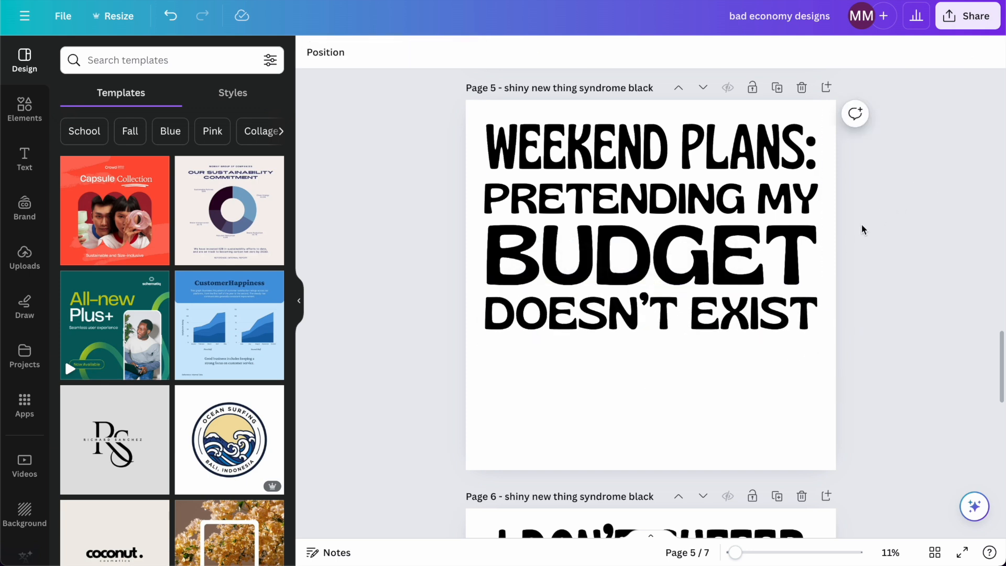
- Move DOESN'T EXIST down to make room, and enlarge BUDGET to size 901 so it extends past the other lines on both sides
left_click(662, 316)
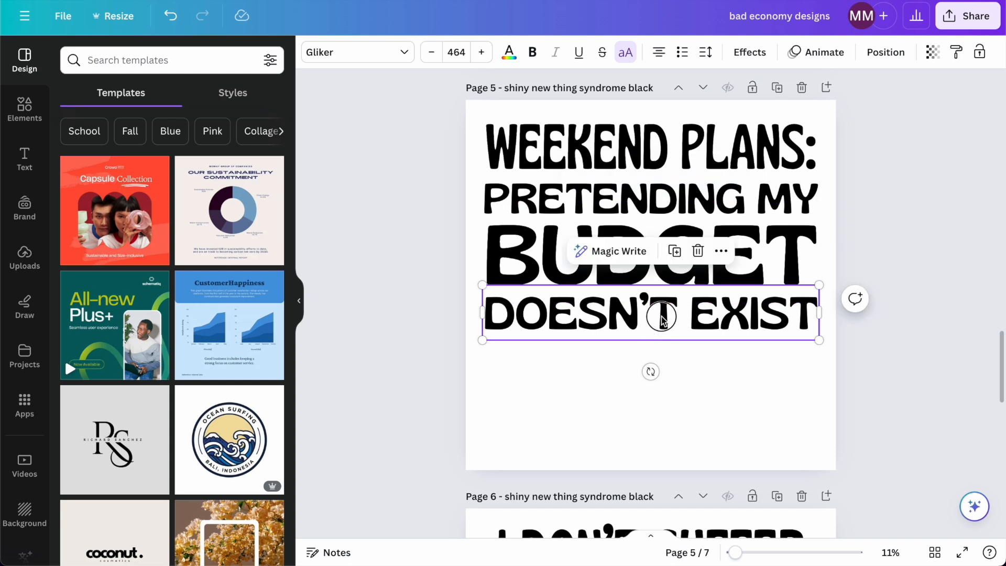
left_click_drag(661, 316, 662, 335)
left_click(623, 249)
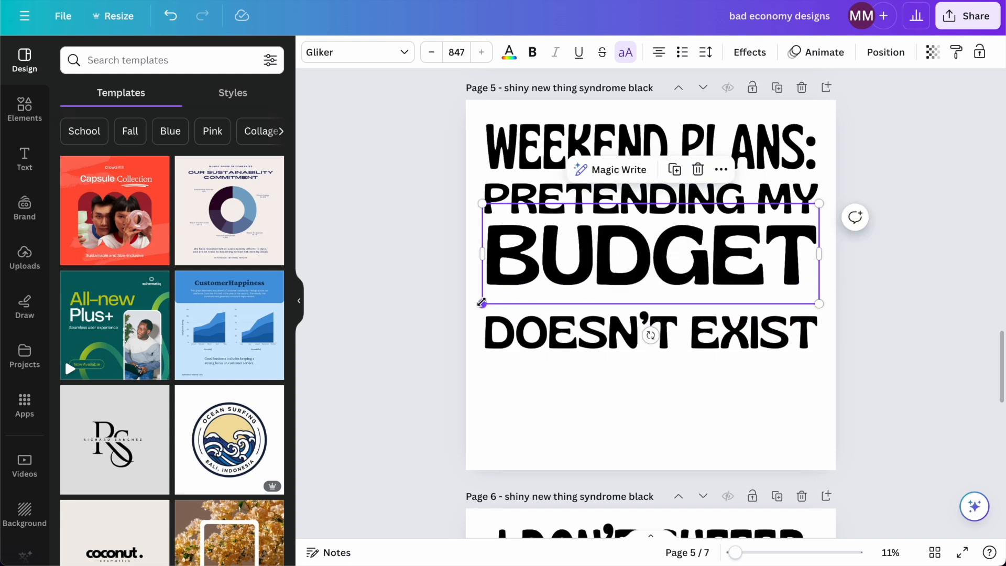
left_click_drag(480, 302, 462, 309)
left_click_drag(612, 252, 623, 251)
left_click(835, 310)
- Try to centre all four text lines together horizontally on the page
left_click_drag(820, 377, 635, 133)
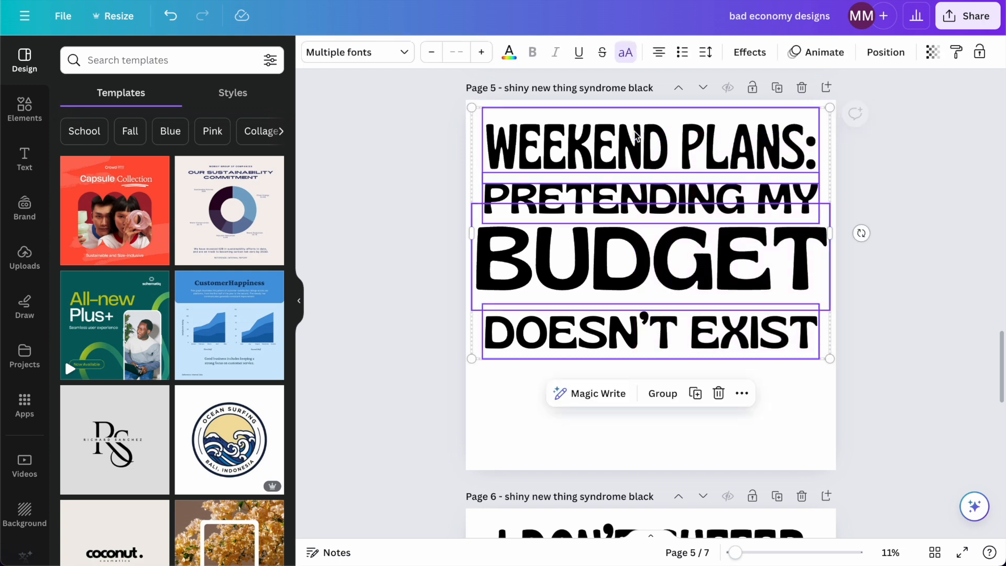
left_click(886, 52)
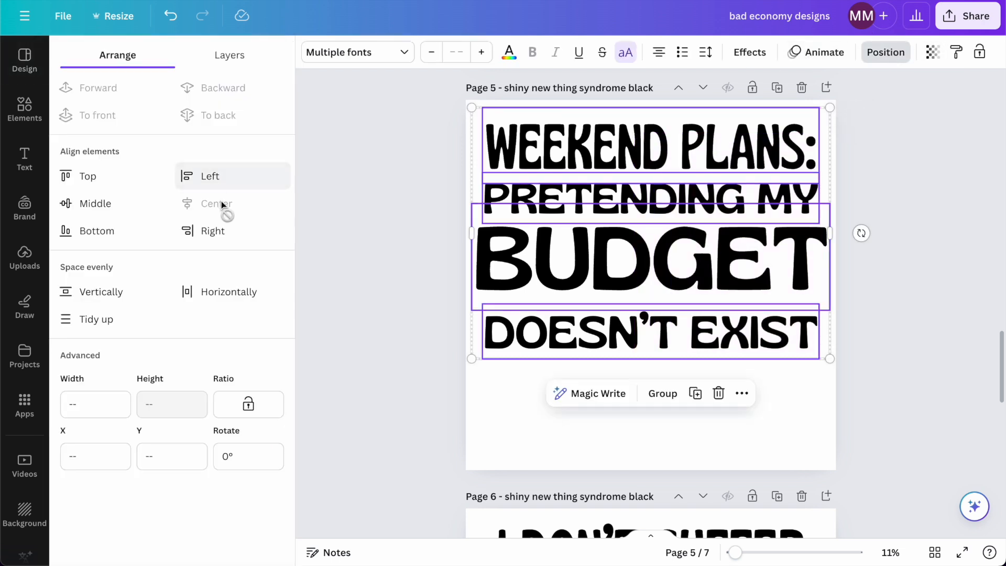
left_click(376, 197)
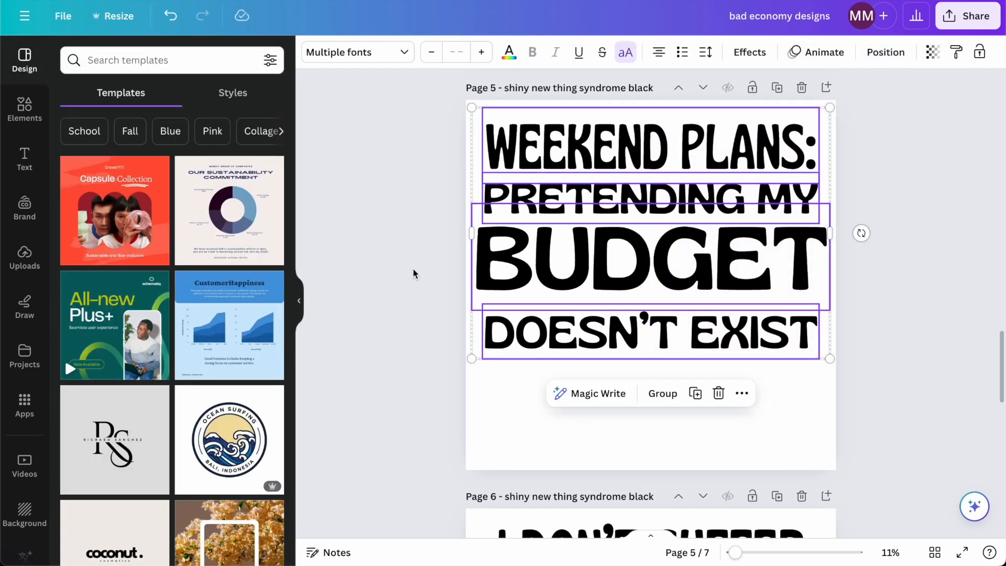
left_click(578, 267)
left_click(885, 51)
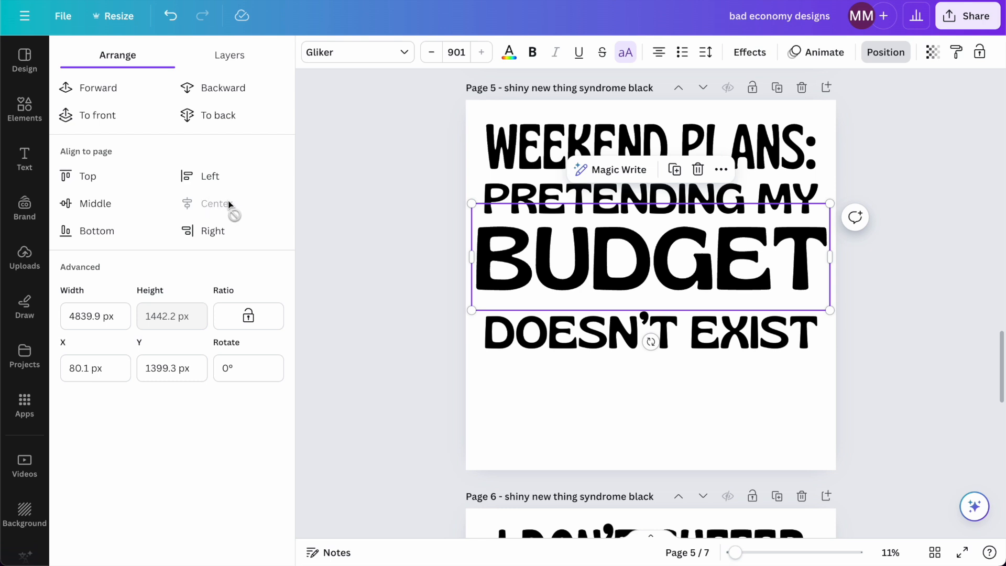
left_click(410, 175)
left_click_drag(460, 119, 836, 364)
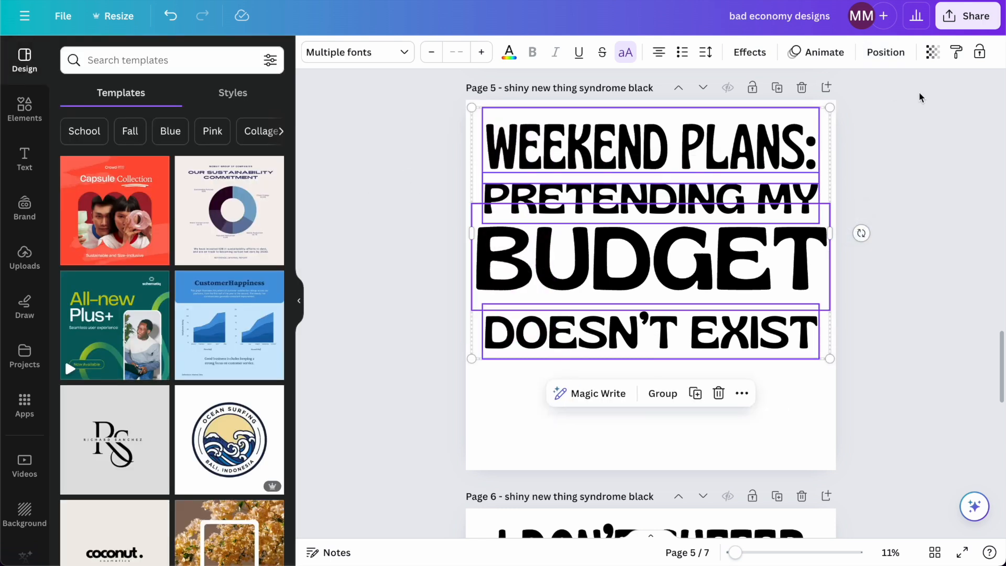
left_click_drag(750, 142, 739, 145)
left_click(885, 52)
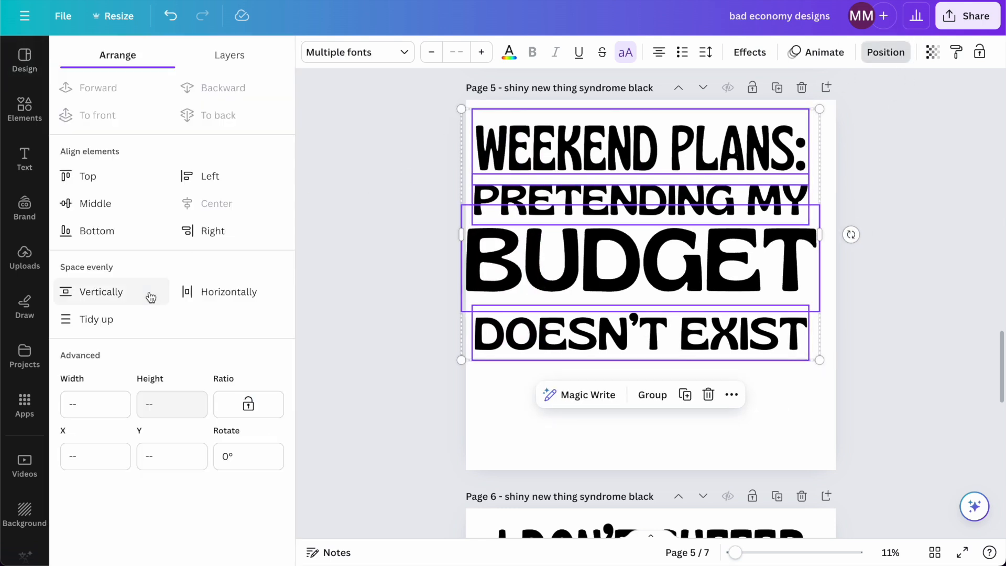
left_click(386, 255)
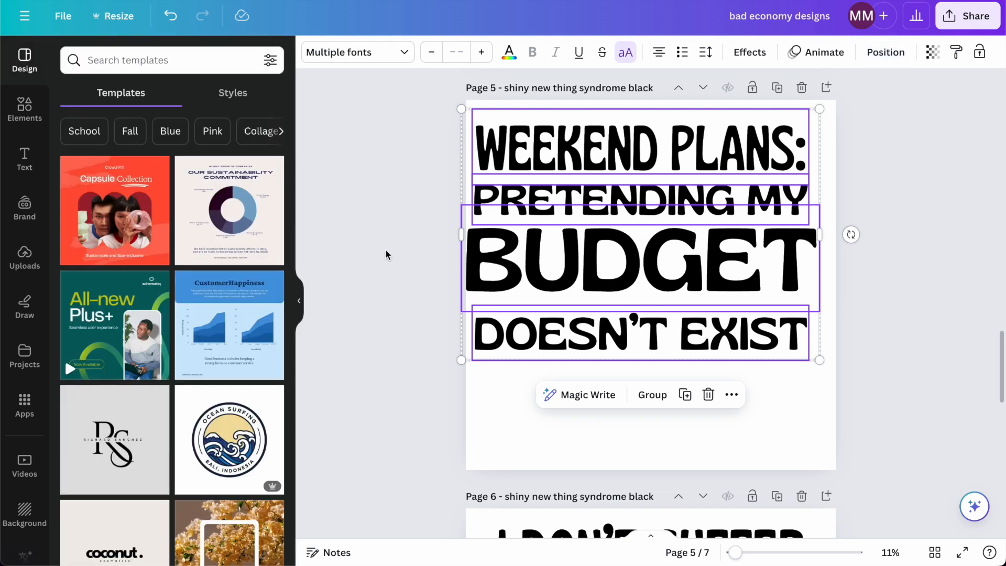
- Centre DOESN'T EXIST, BUDGET, PRETENDING MY and WEEKEND PLANS: horizontally on the page, one line at a time
left_click(519, 330)
left_click(885, 51)
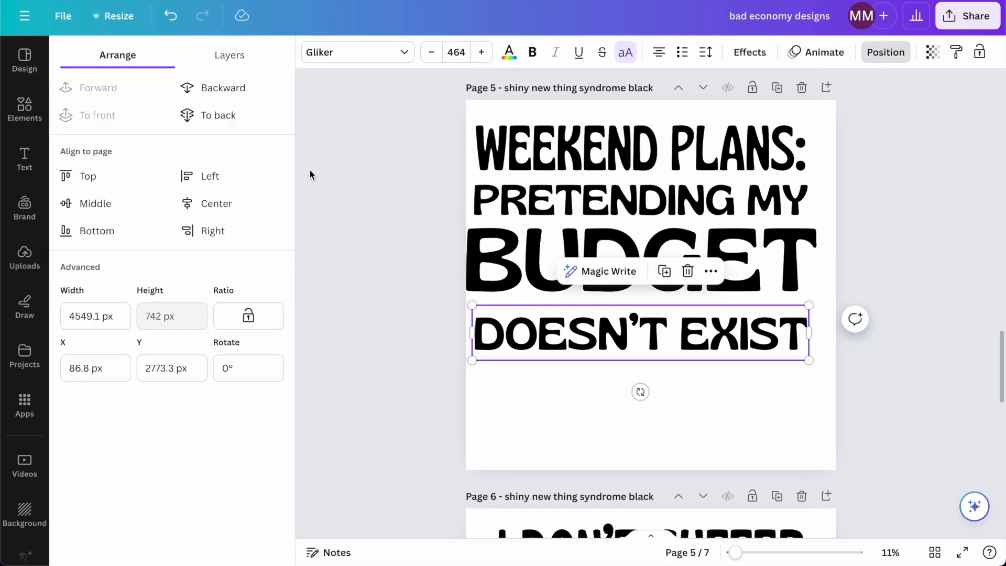
left_click(220, 203)
left_click(535, 262)
left_click(217, 203)
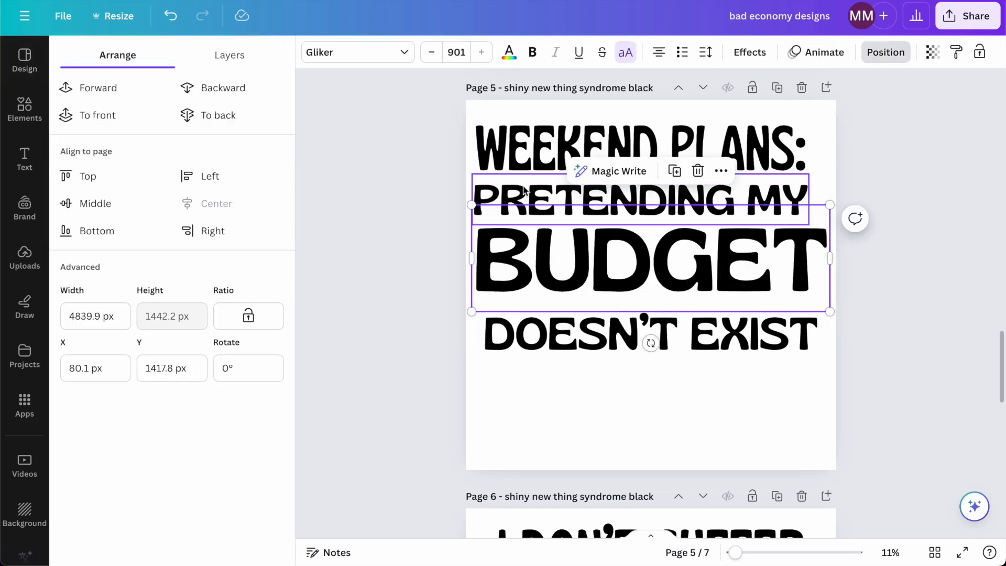
left_click(523, 190)
left_click(239, 206)
left_click(535, 131)
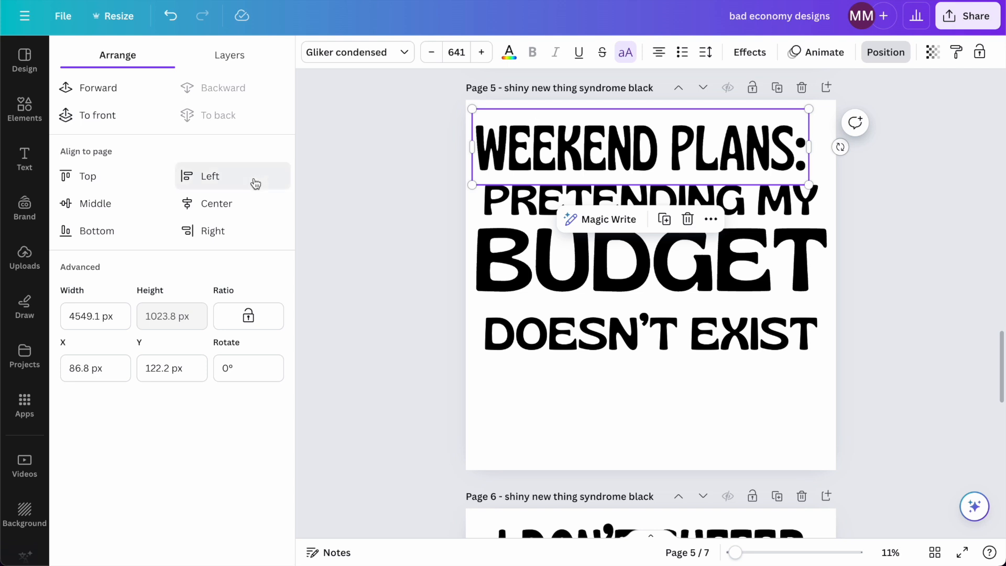
left_click(216, 203)
- Move DOESN'T EXIST up to close the gap beneath BUDGET
left_click(692, 388)
left_click_drag(696, 337, 700, 322)
left_click(748, 417)
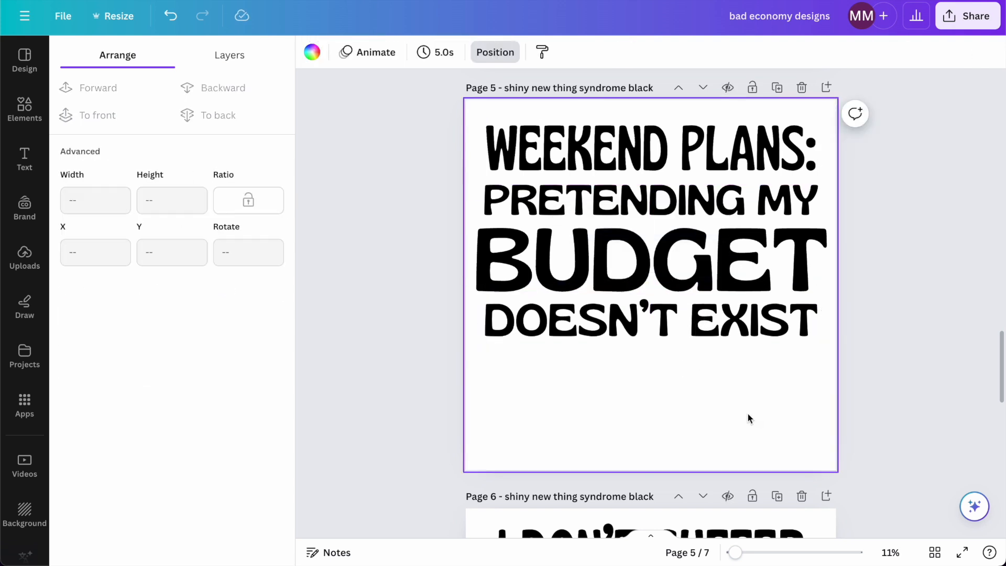
left_click(364, 160)
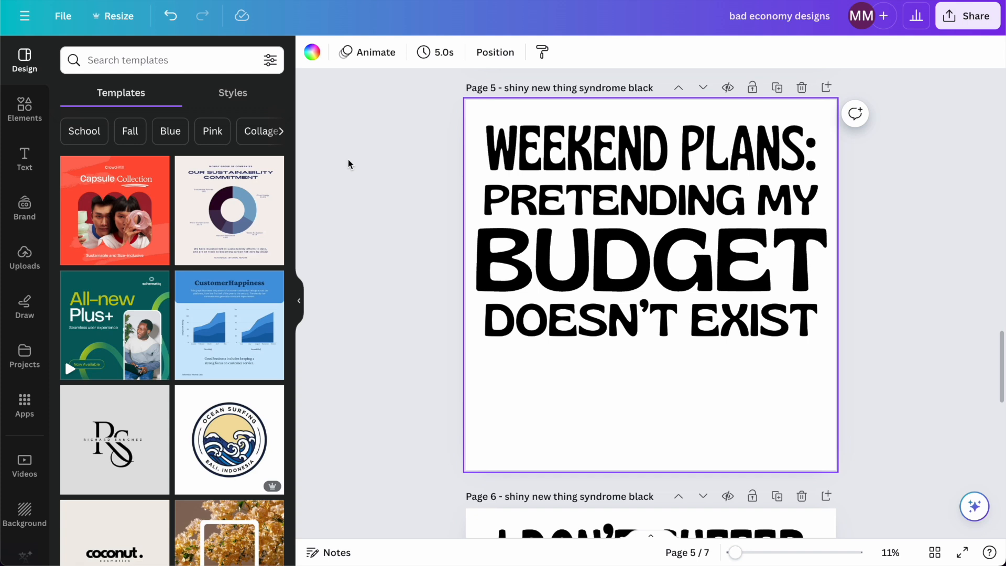
- Search the elements library for "beer", filtered to static and free items
left_click(25, 109)
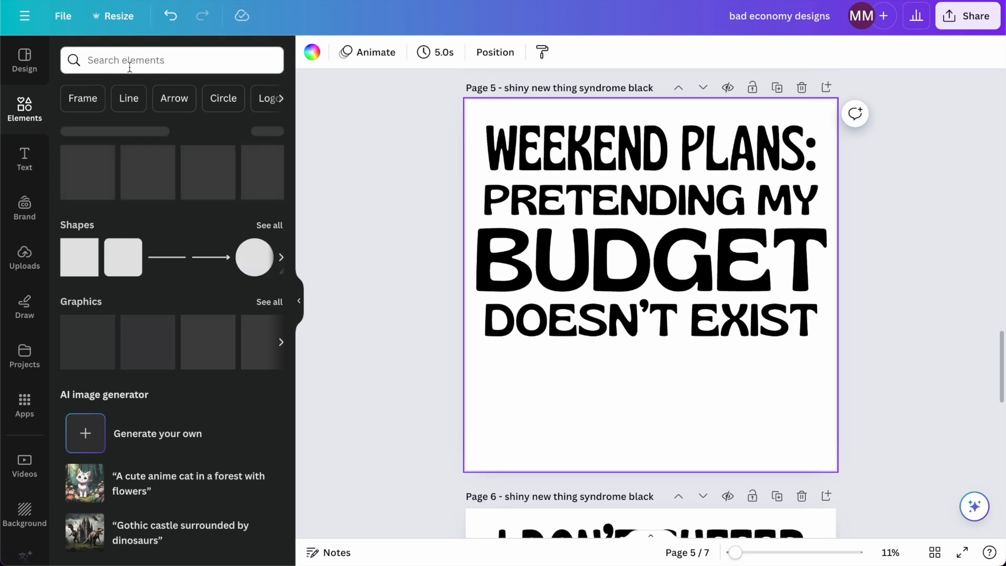
left_click(129, 61)
type("beer")
key("Return")
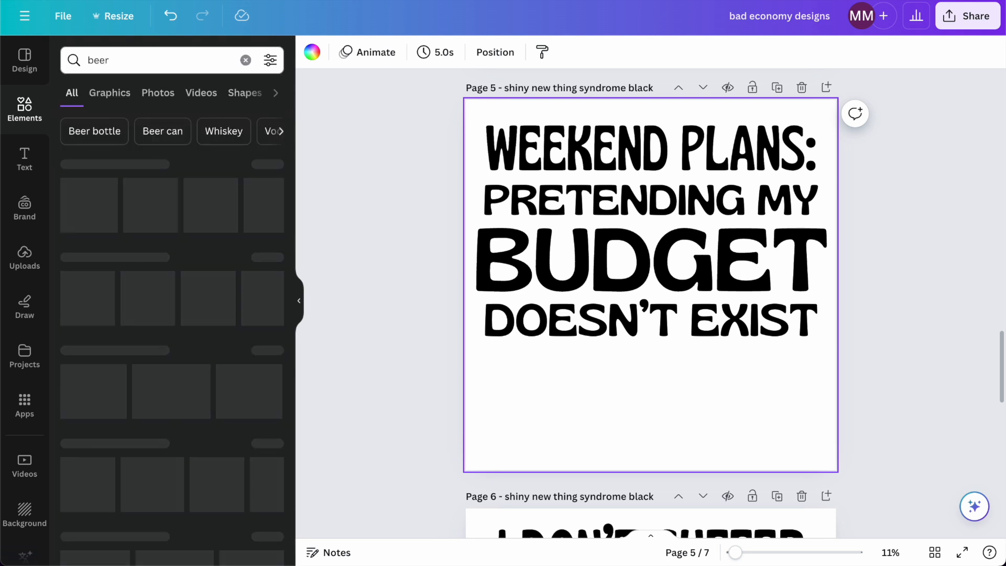
left_click(270, 60)
left_click(80, 301)
left_click(80, 375)
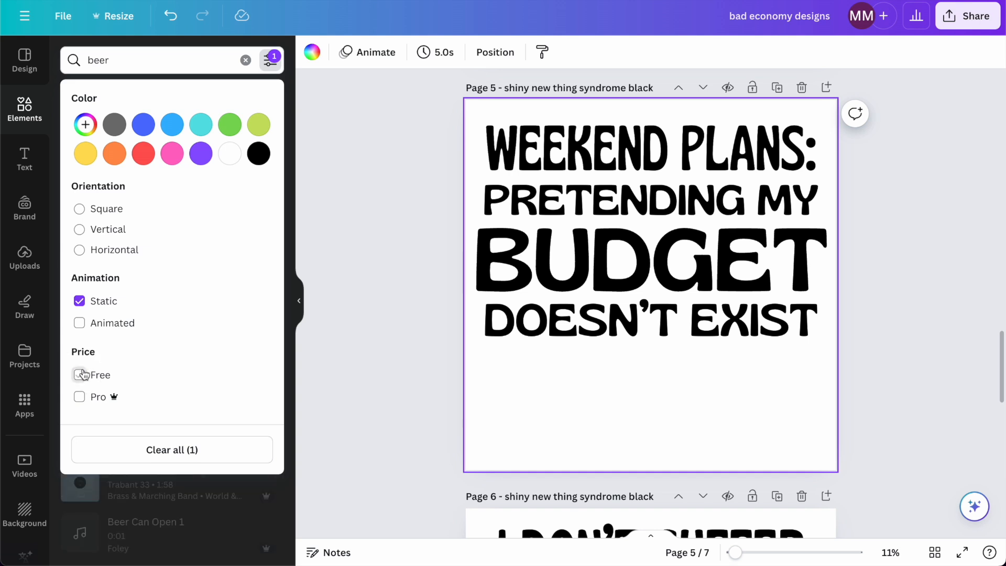
left_click(394, 208)
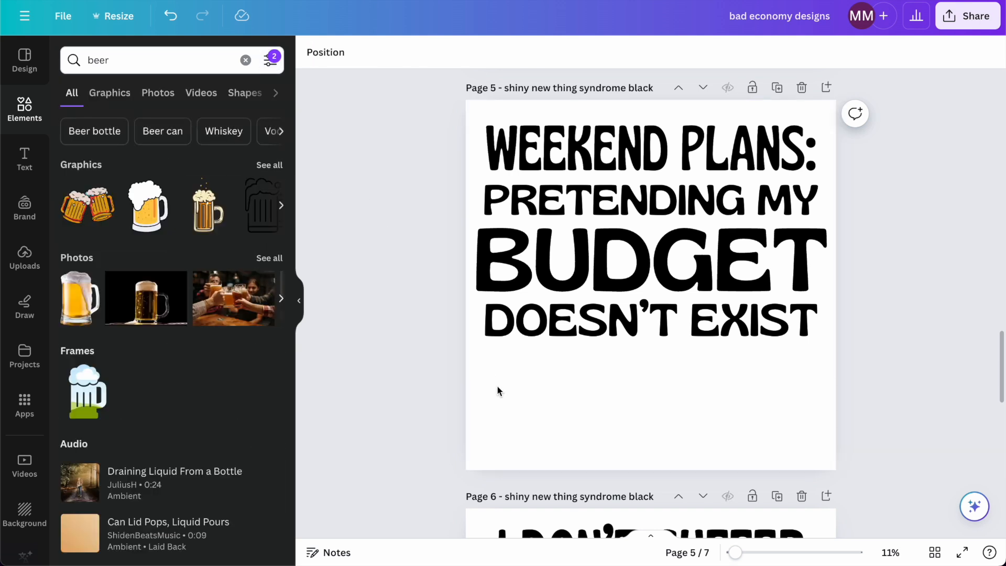
- Change the page background to black and recolour all four text lines white
left_click(311, 52)
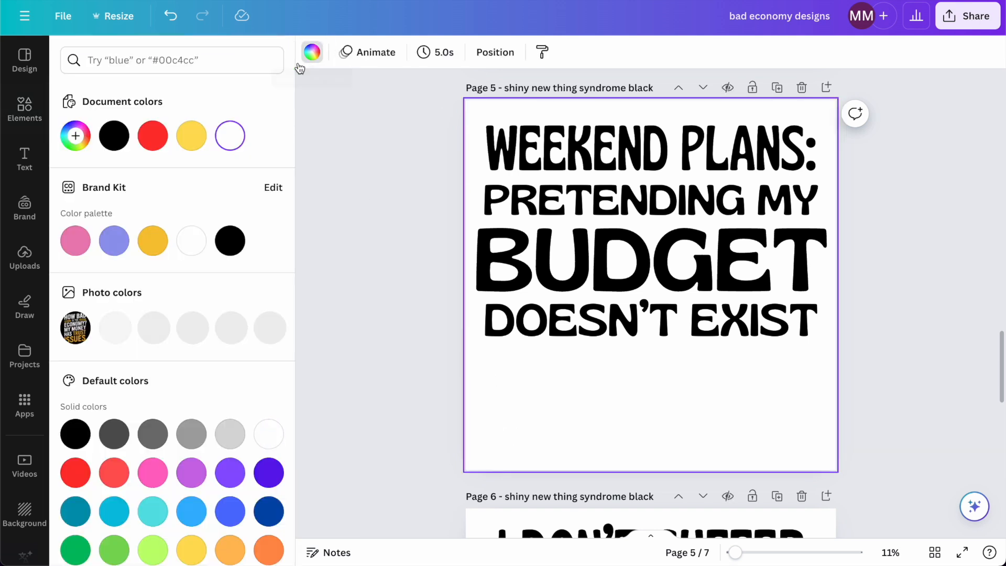
left_click(113, 145)
left_click(420, 442)
left_click_drag(455, 456, 676, 109)
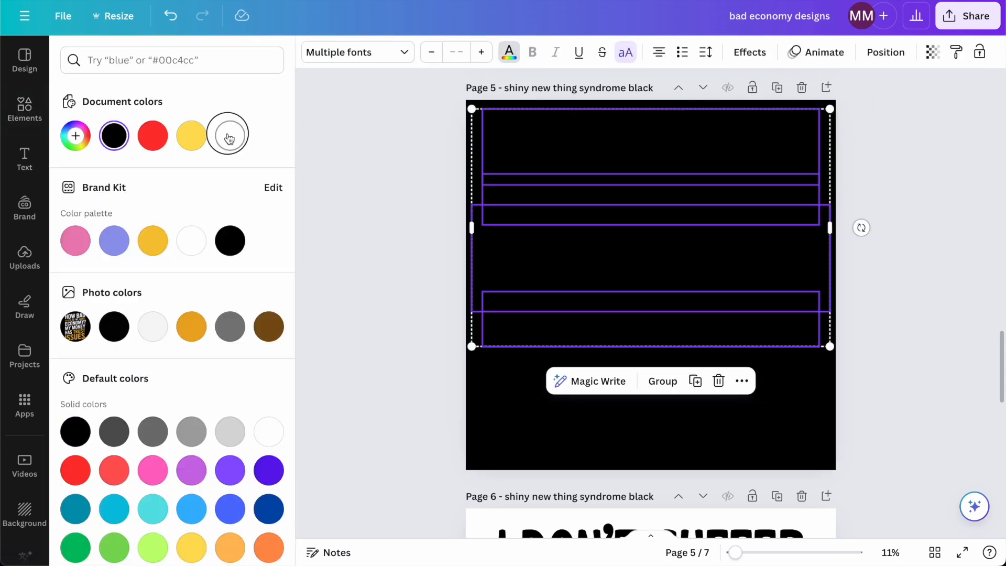
left_click(229, 138)
left_click(372, 206)
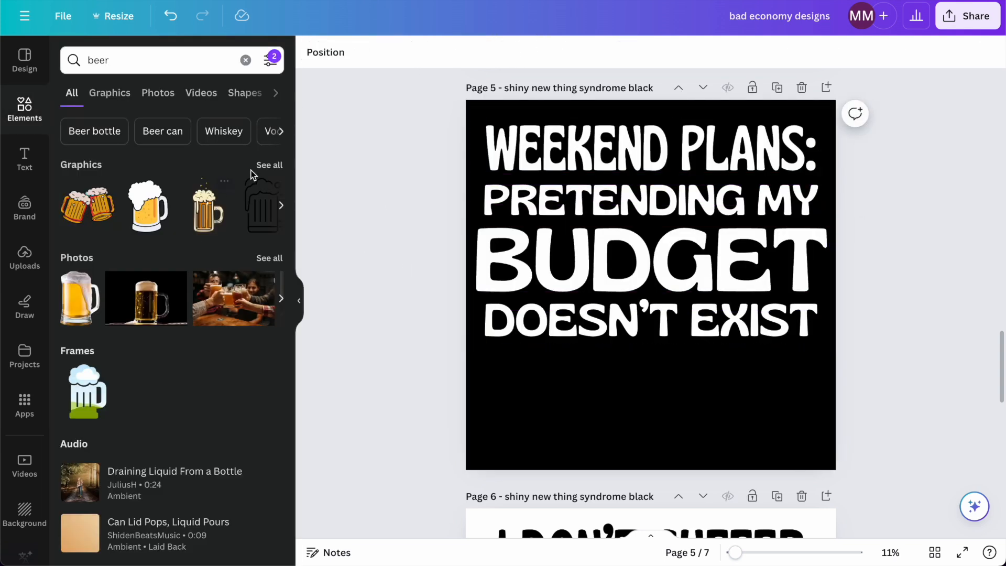
- Browse all the beer graphics for an illustration that suits the space beneath the slogan
left_click(270, 166)
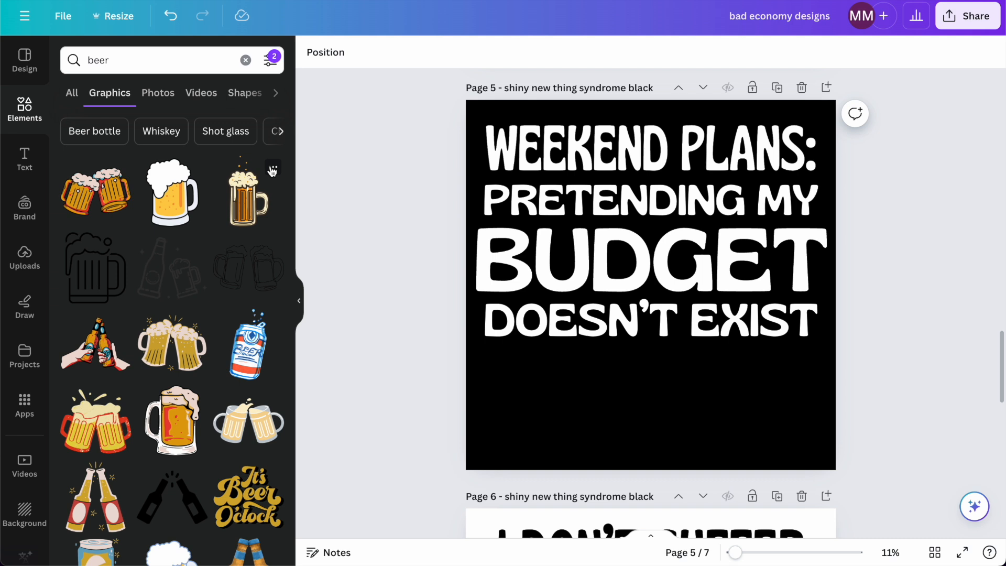
scroll(206, 364, "down", 4)
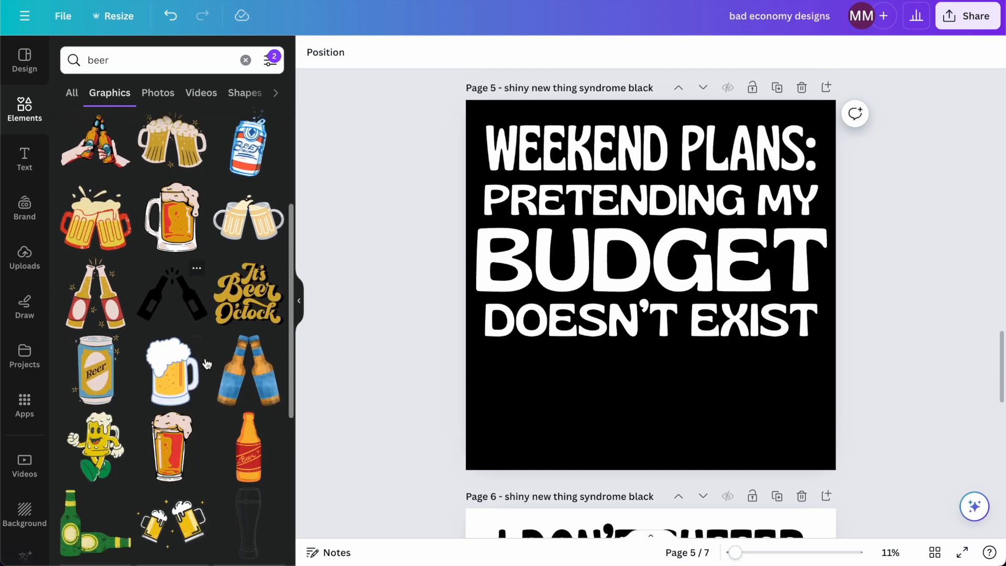
scroll(190, 332, "down", 8)
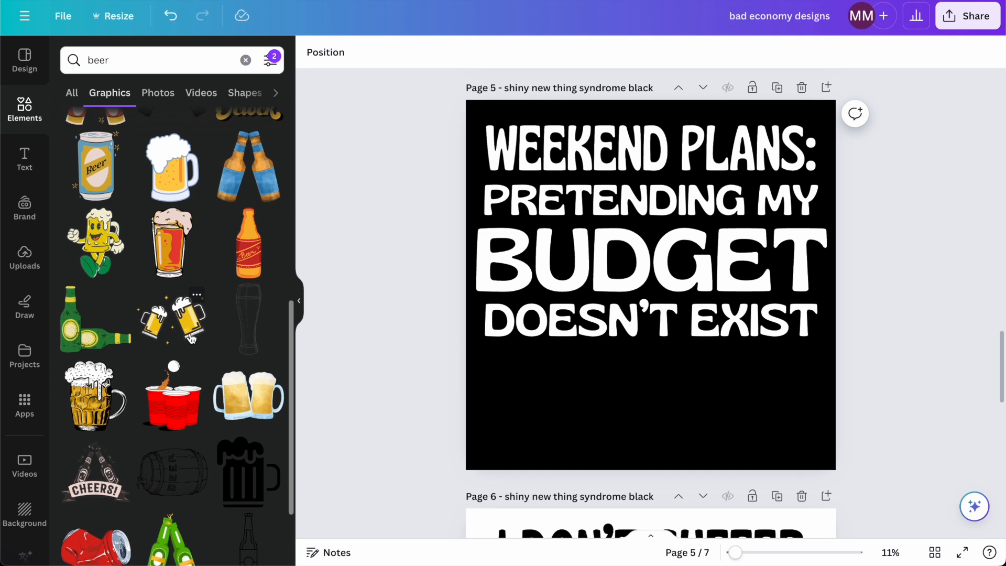
scroll(190, 332, "down", 1)
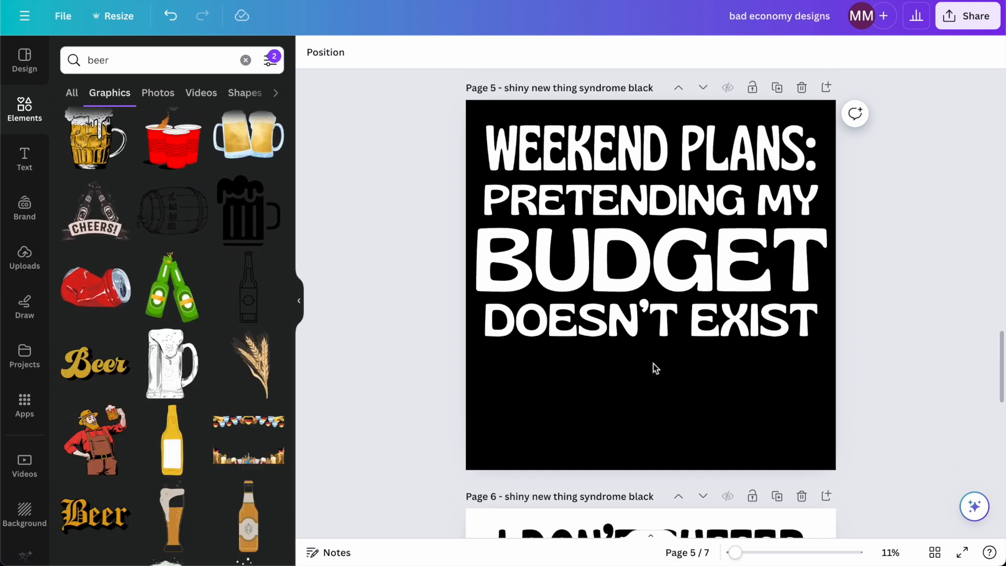
scroll(188, 355, "down", 7)
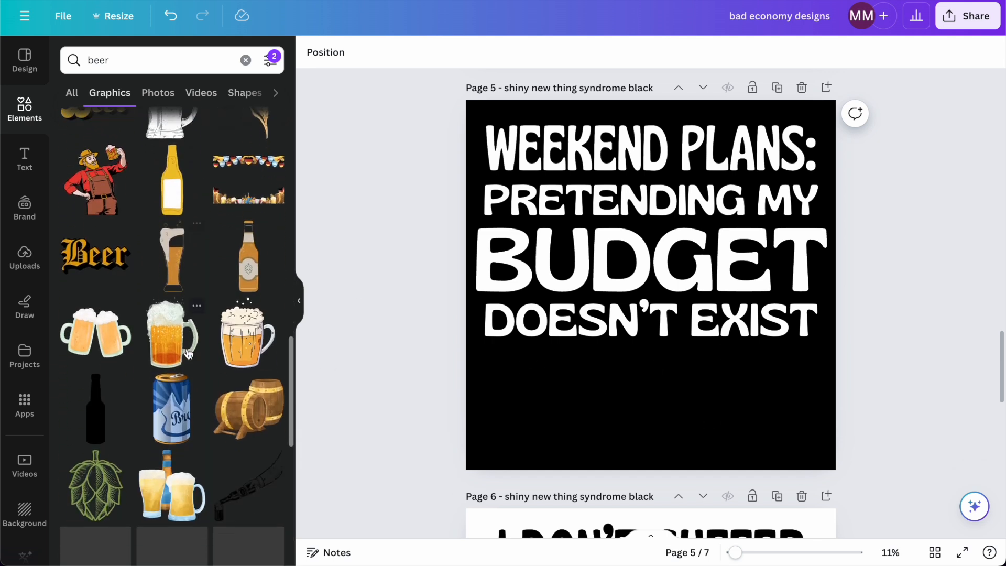
scroll(237, 266, "down", 6)
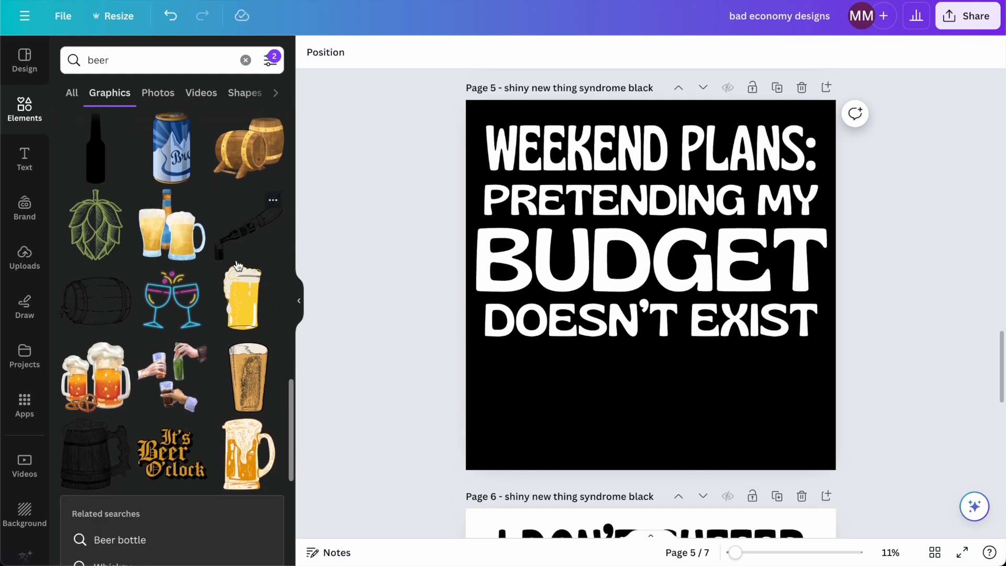
scroll(238, 264, "down", 5)
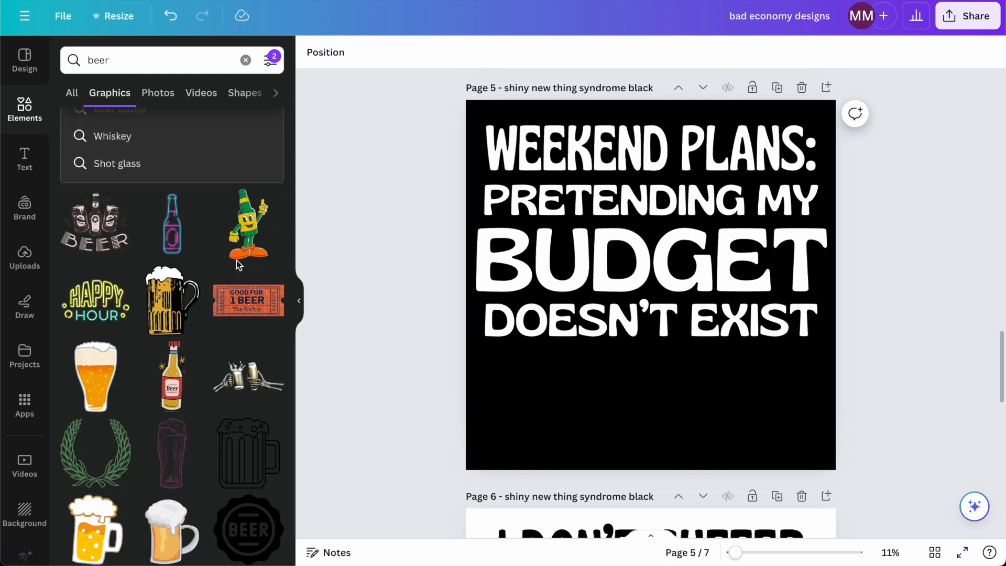
scroll(199, 338, "down", 5)
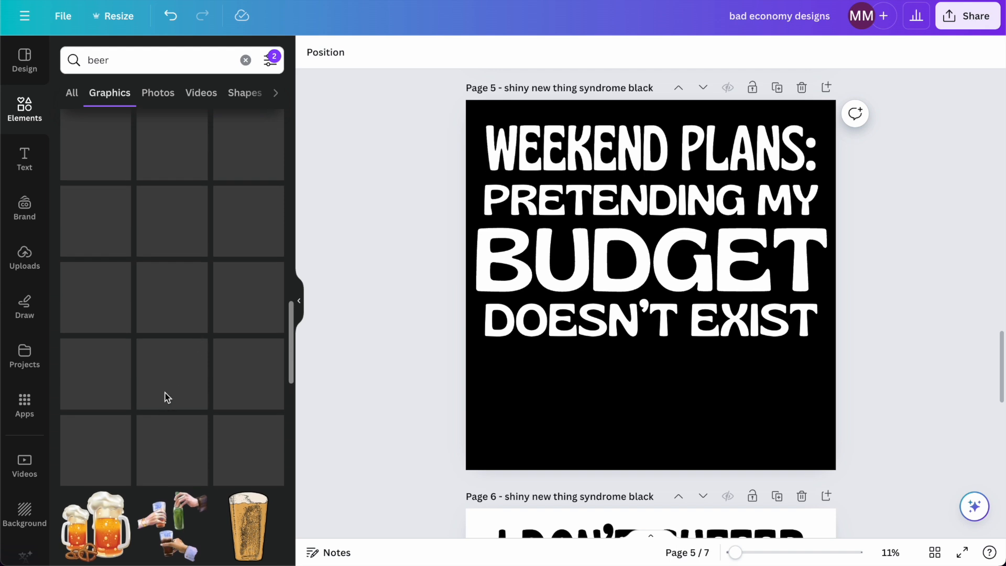
- Search the graphics for "shot glasses" and look through the results for a suitable illustration
left_click(98, 60)
key("ctrl+a")
type("shot glasses")
key("Return")
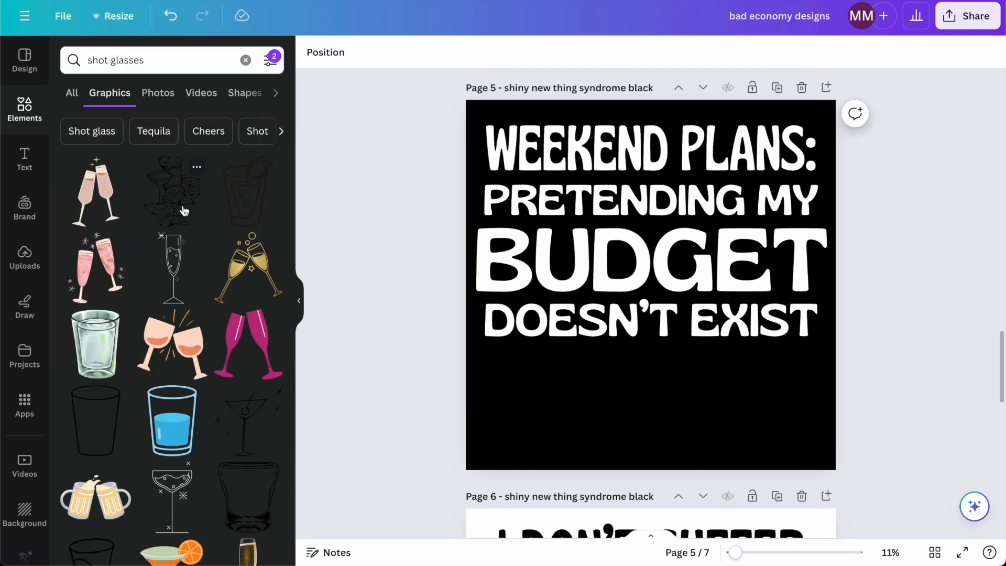
scroll(184, 210, "down", 7)
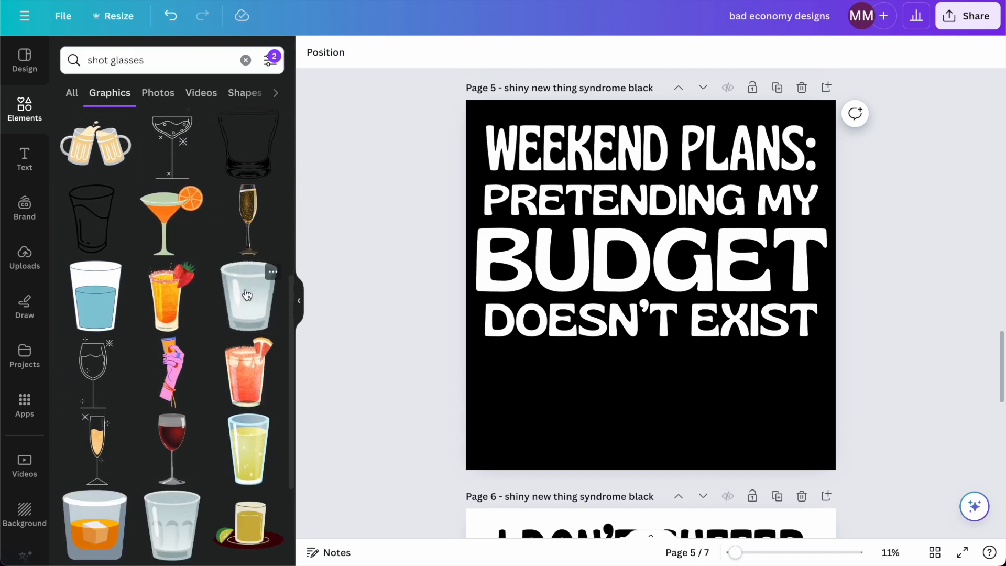
scroll(244, 306, "down", 6)
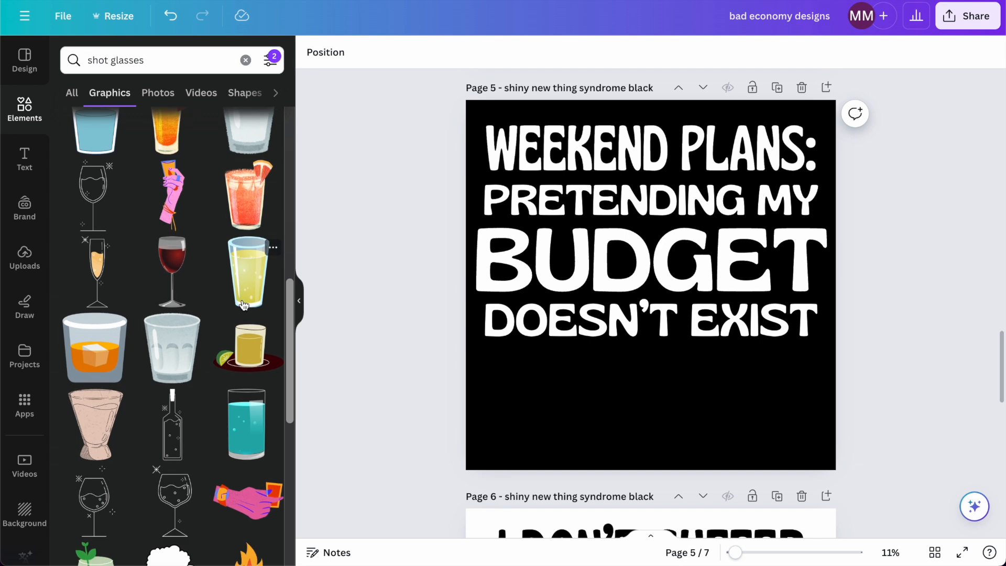
scroll(244, 305, "down", 5)
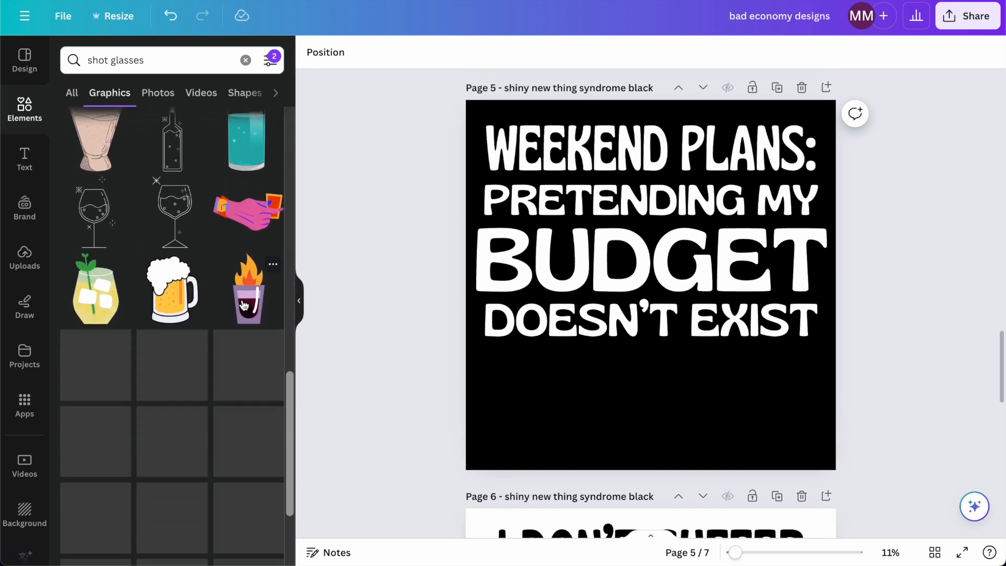
- Try the pixel sunglasses graphic beneath the slogan, recoloured white with black details and widened to match the text, and delete it
scroll(244, 306, "down", 7)
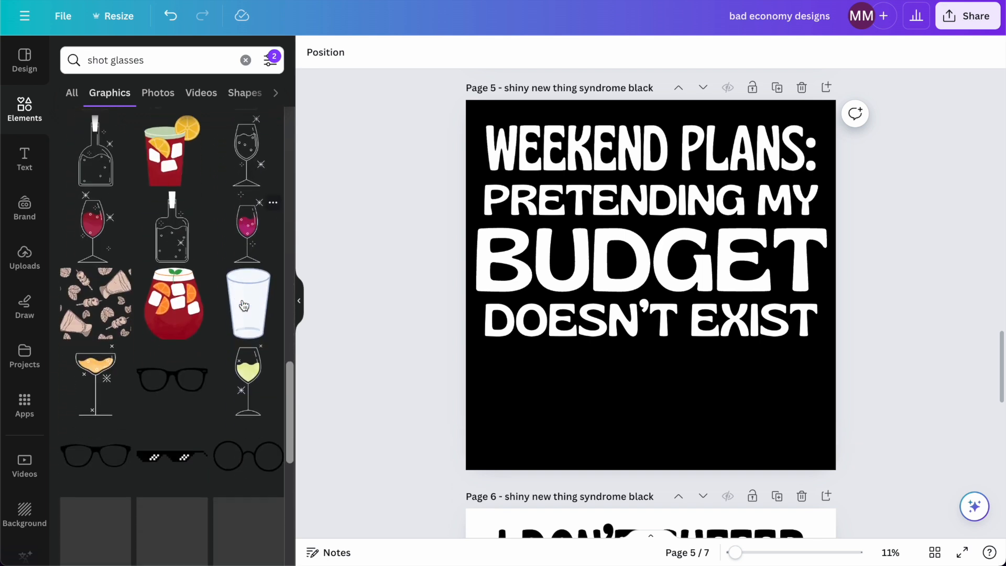
scroll(244, 305, "down", 2)
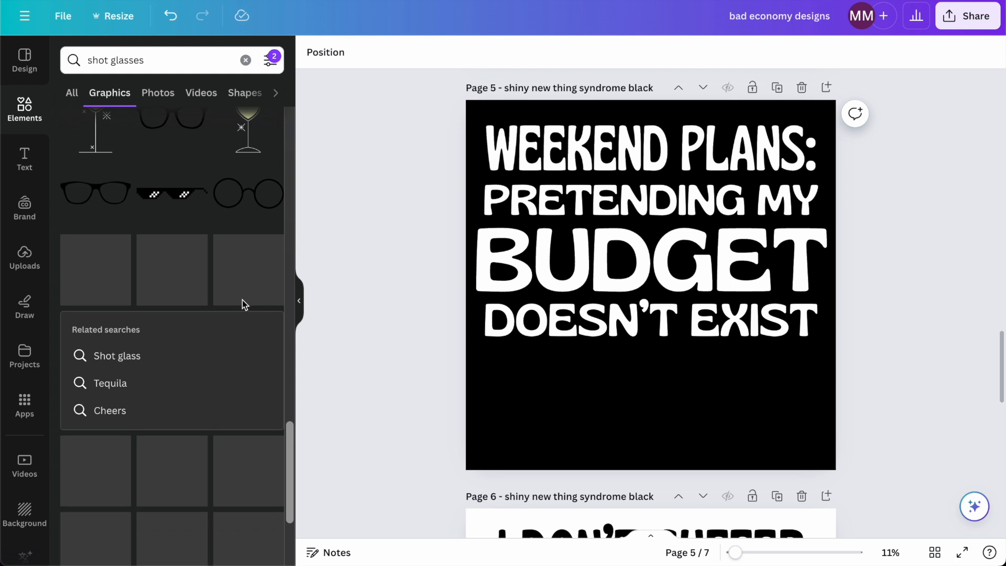
left_click(182, 196)
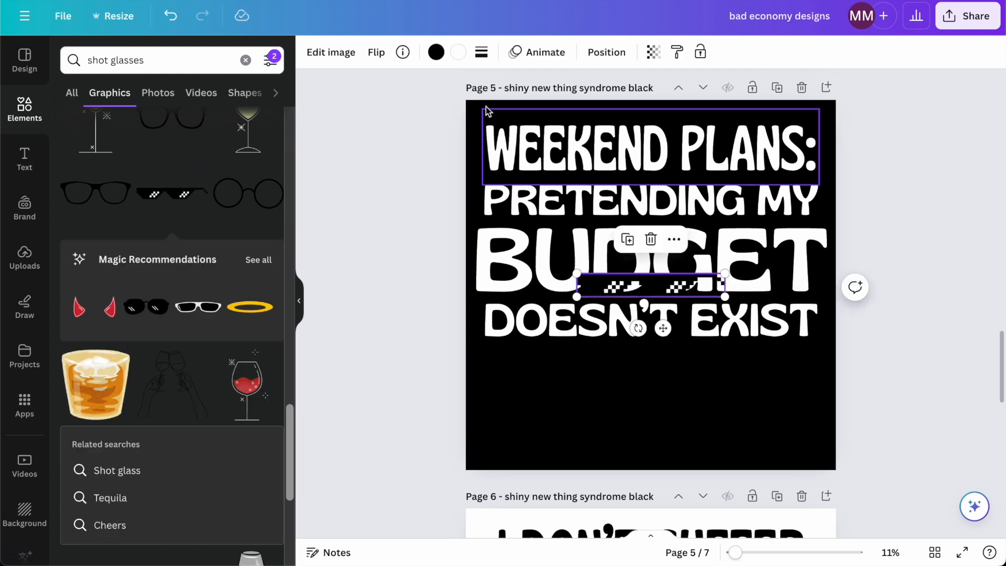
left_click(436, 52)
left_click(234, 139)
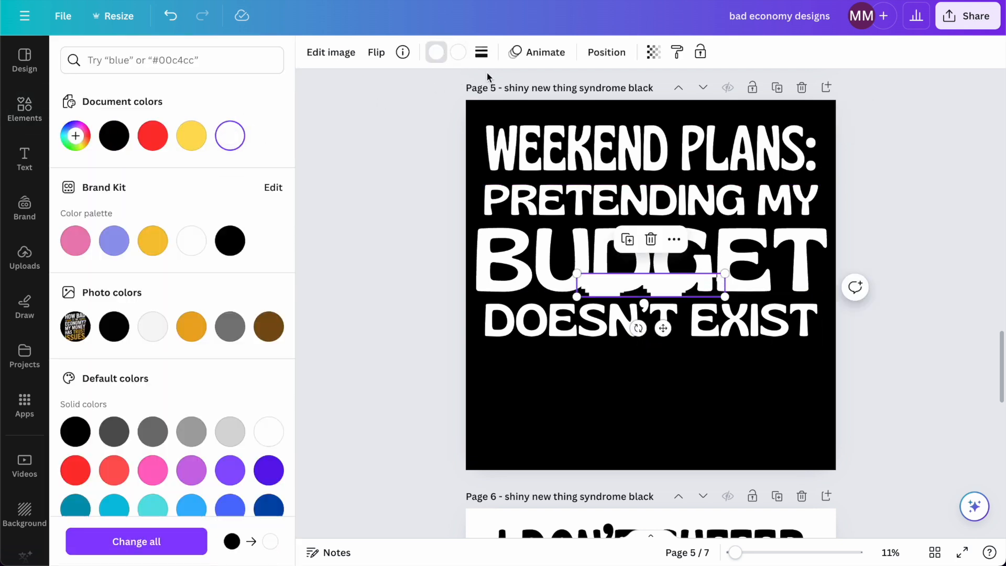
left_click(457, 52)
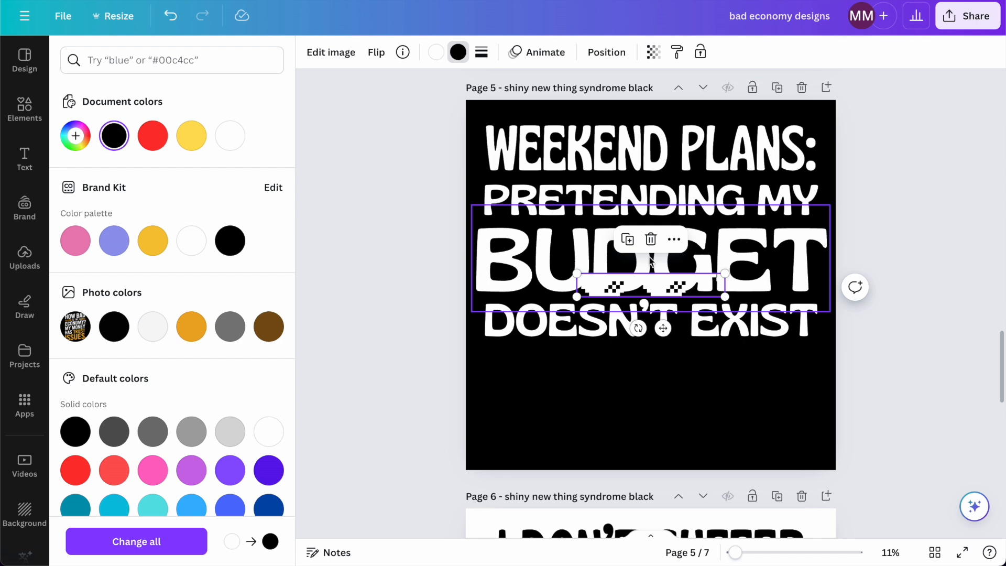
left_click_drag(661, 292, 571, 365)
left_click_drag(635, 369, 807, 420)
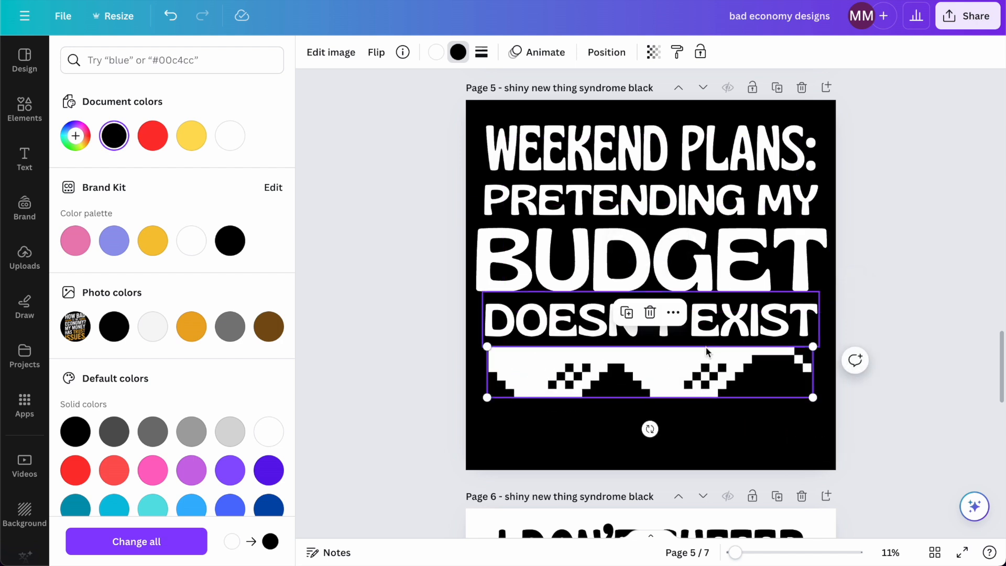
key("Delete")
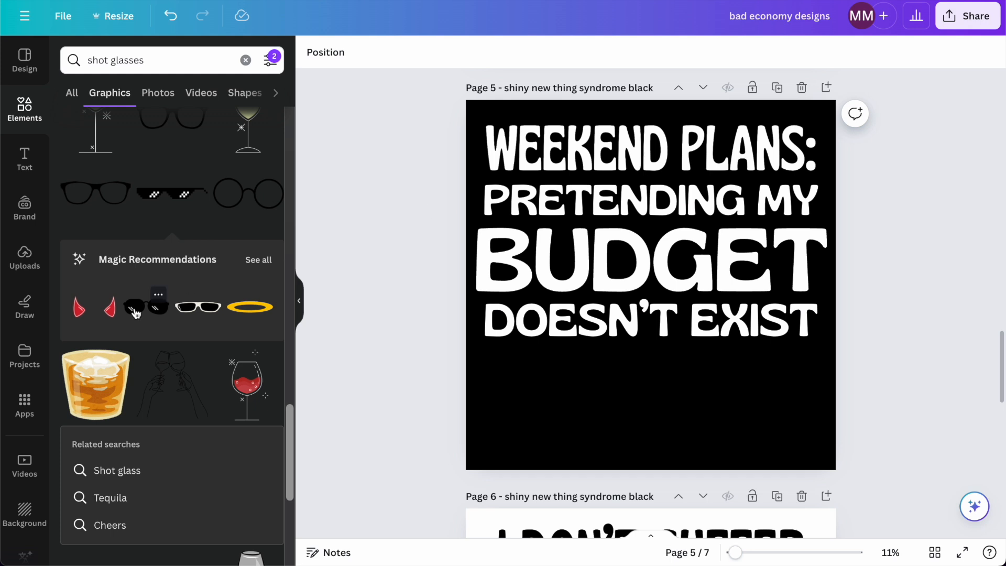
- Try the red devil horns graphic from the recommendations beneath the slogan and delete it
scroll(135, 313, "down", 5)
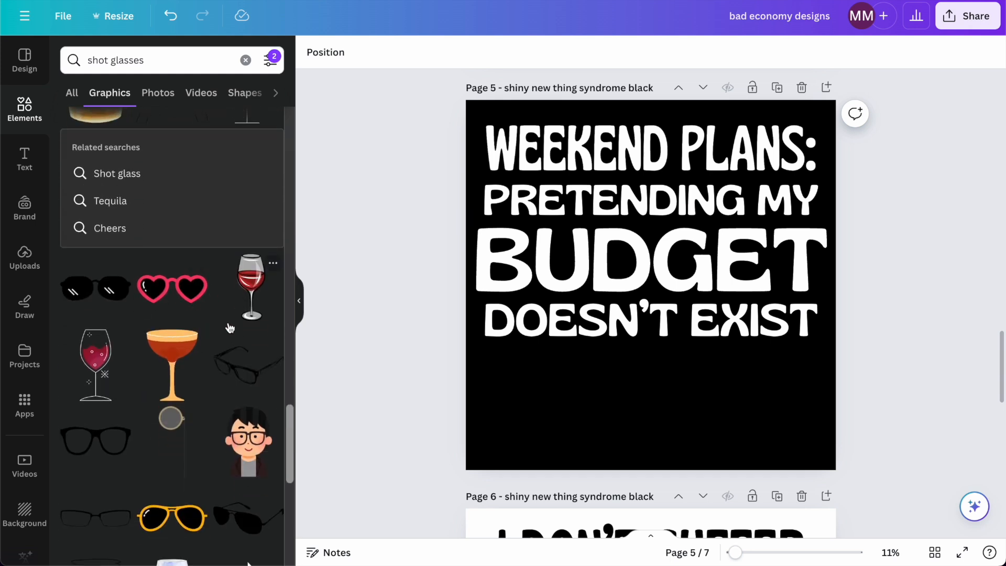
scroll(229, 328, "up", 4)
left_click(79, 241)
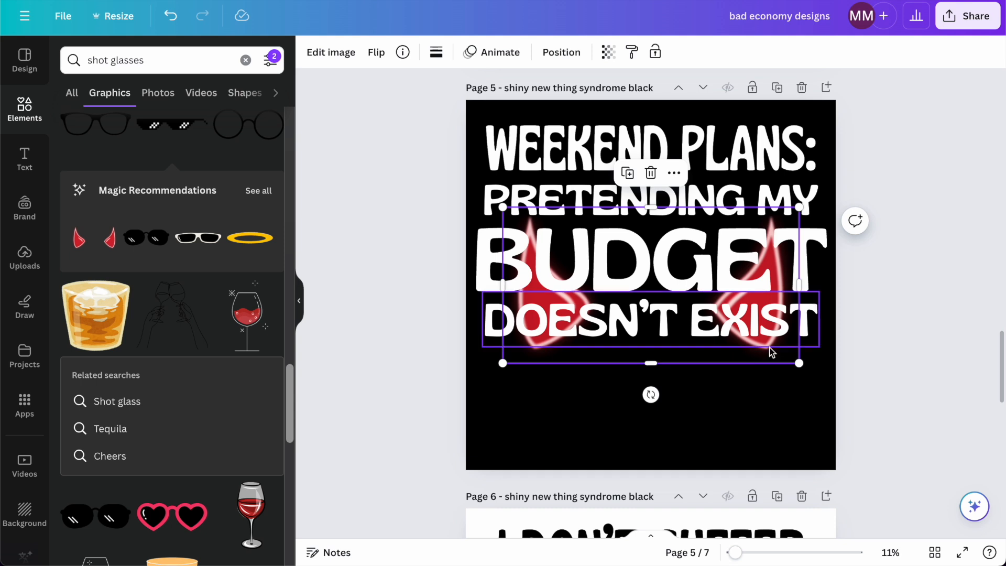
left_click_drag(775, 359, 772, 463)
key("Delete")
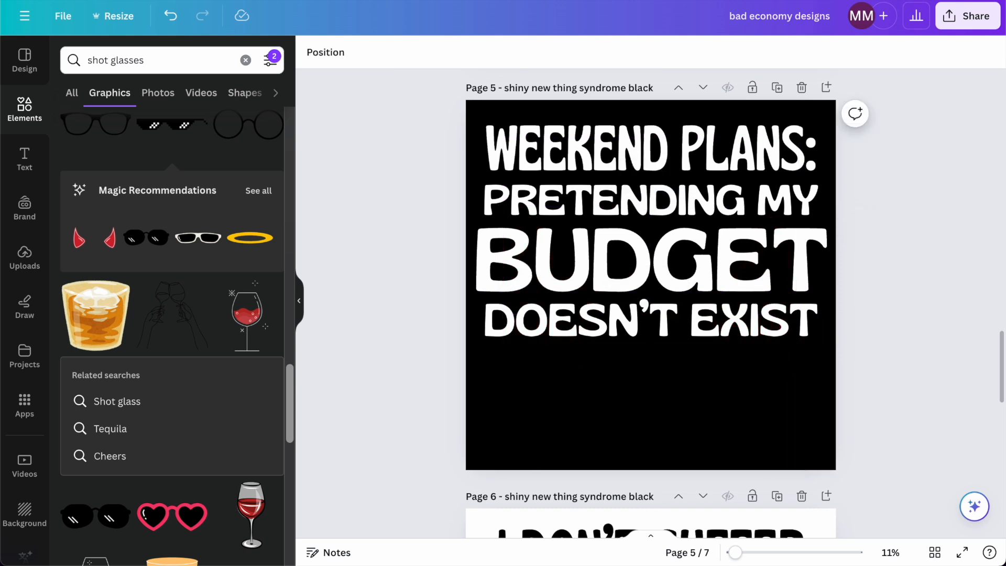
- Add the clinking champagne glasses silhouette, recolour it white with black details, and place it in the lower-right part of page 5
scroll(237, 294, "down", 10)
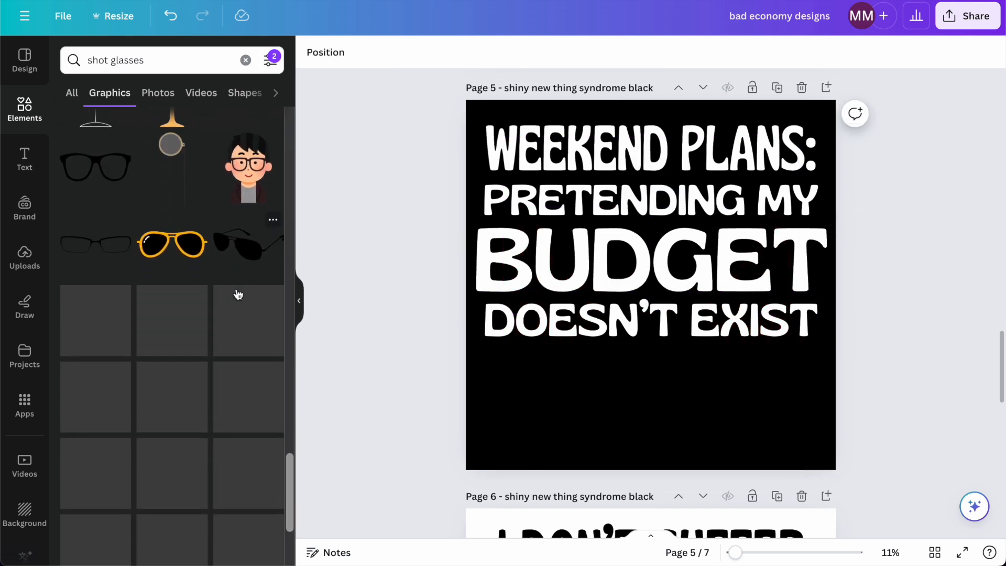
scroll(237, 293, "down", 6)
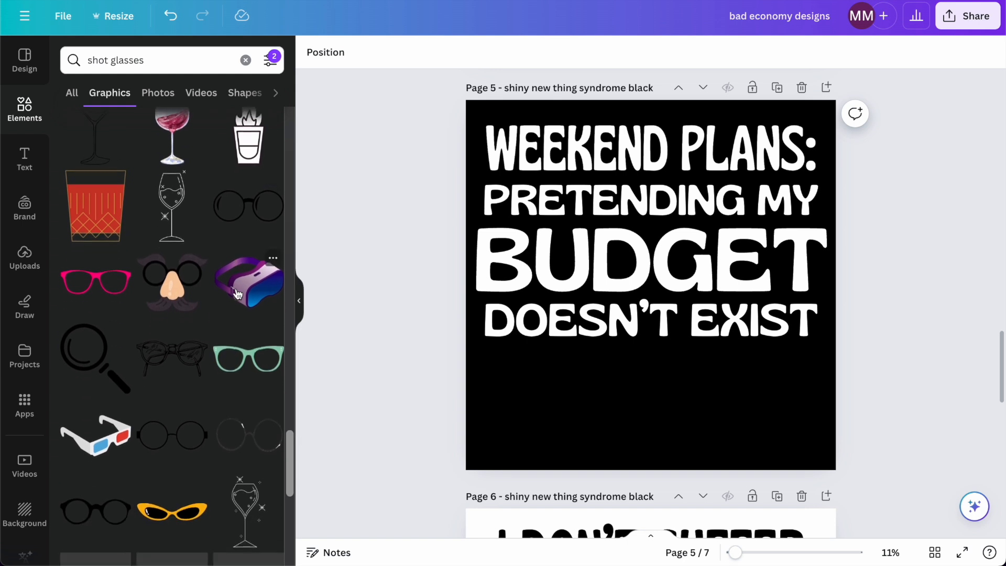
scroll(237, 293, "down", 5)
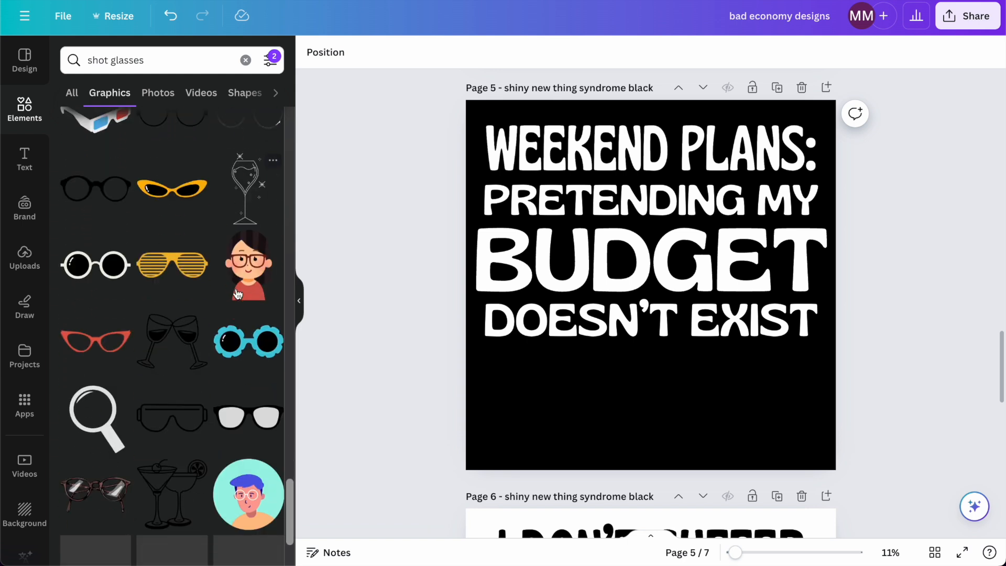
scroll(237, 293, "down", 2)
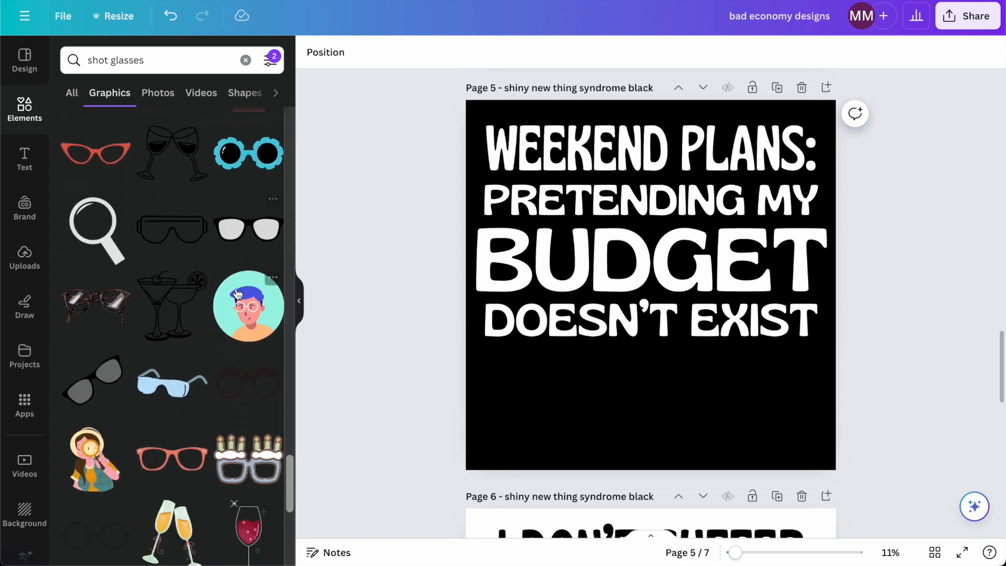
scroll(196, 273, "up", 2)
scroll(204, 284, "down", 4)
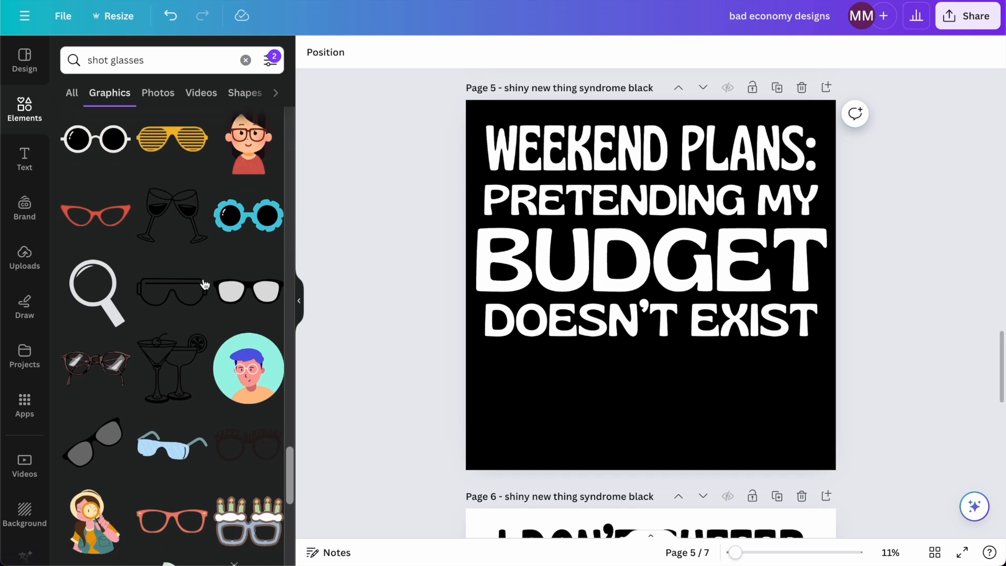
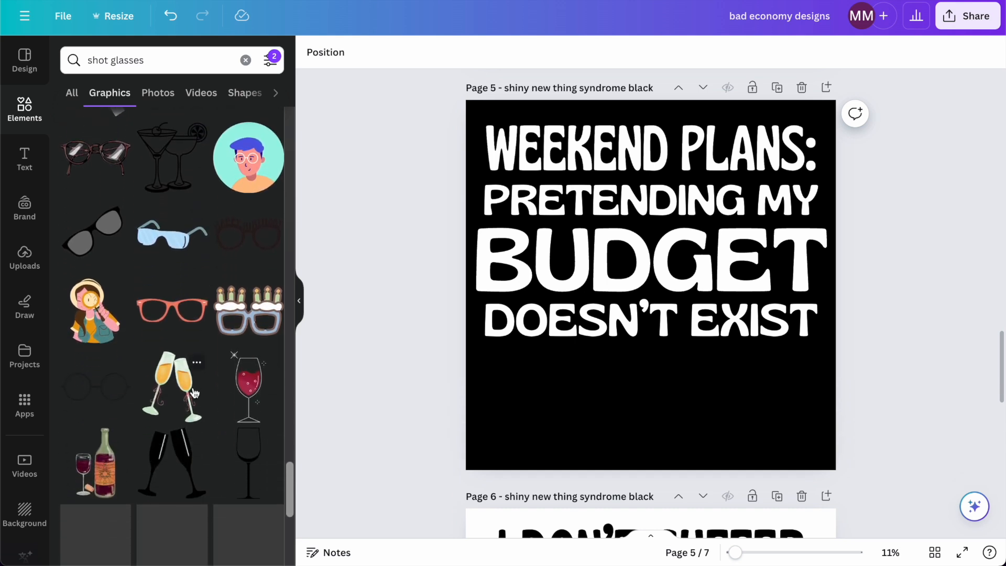
left_click(170, 446)
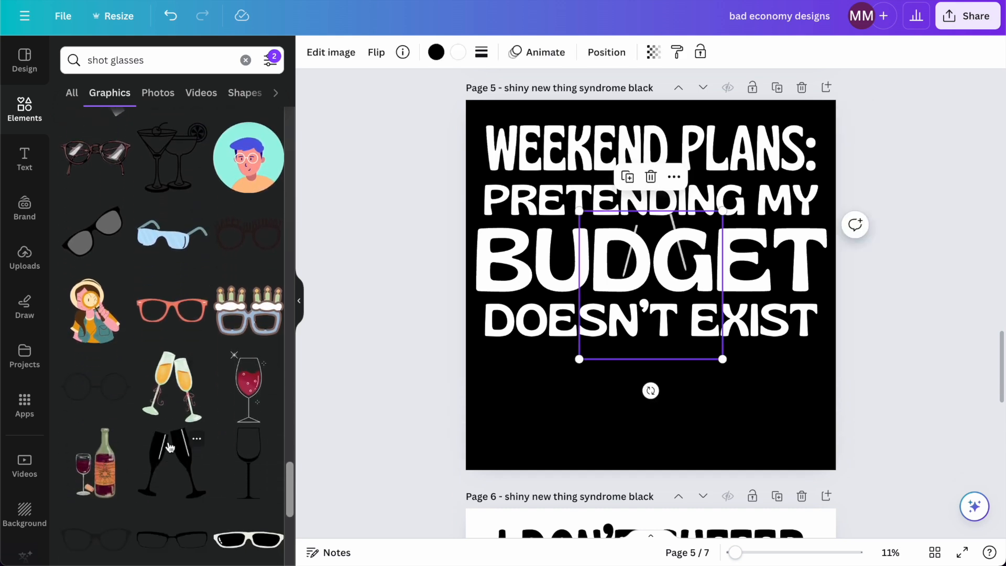
left_click(434, 53)
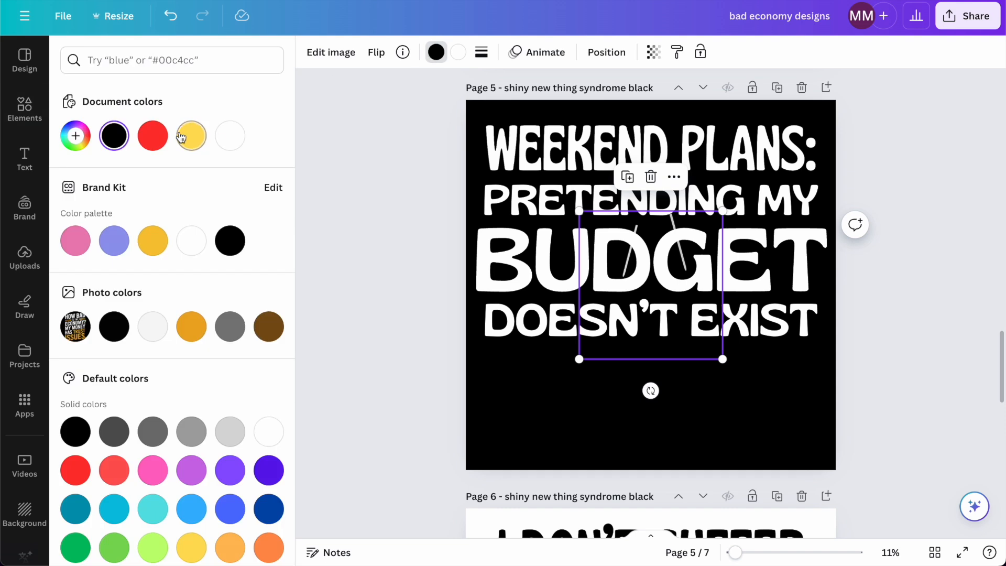
left_click(230, 136)
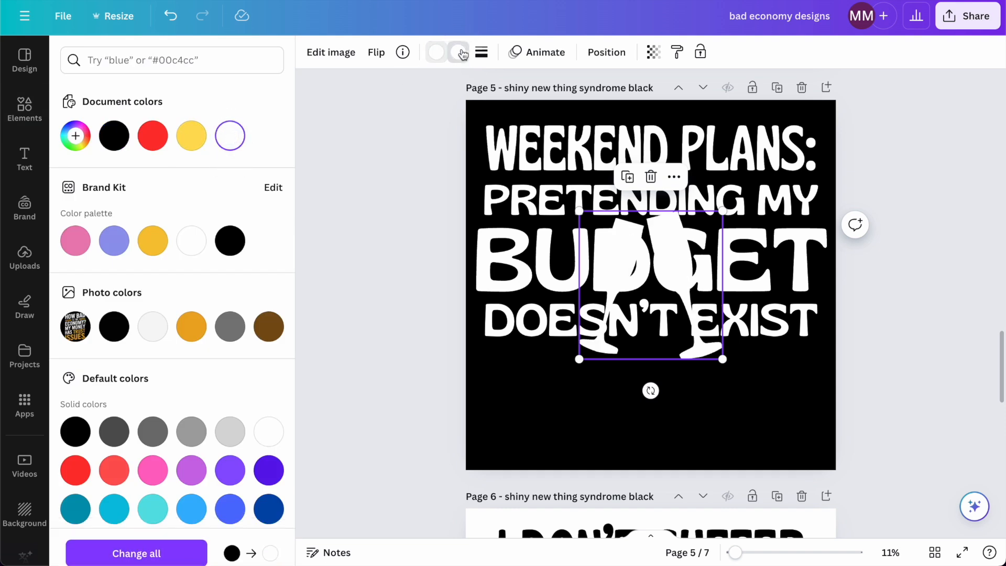
left_click(114, 135)
left_click_drag(698, 359, 775, 440)
- Duplicate page 5 to keep a copy of the current slogan layout
left_click(608, 326)
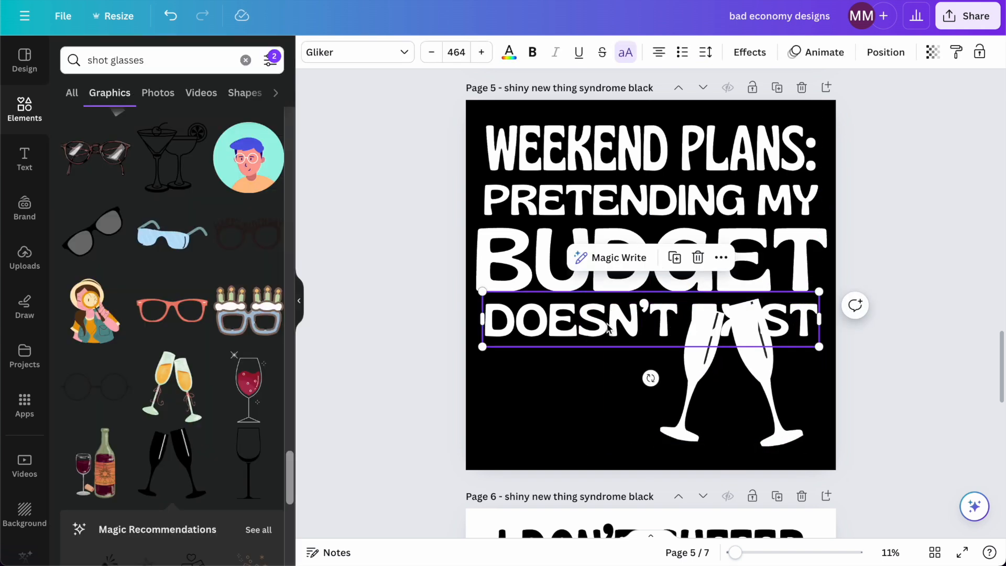
left_click(859, 304)
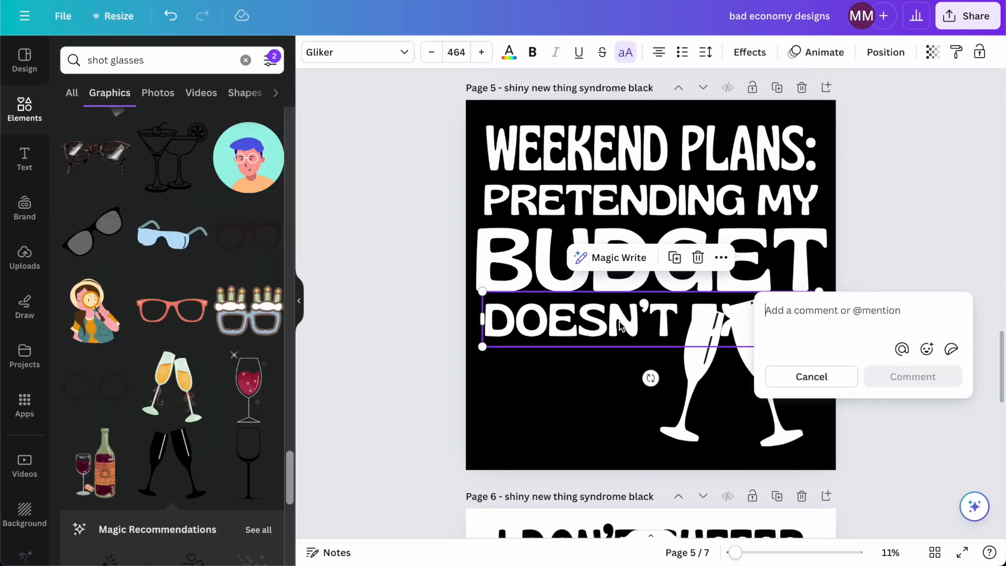
left_click(567, 366)
left_click(601, 328)
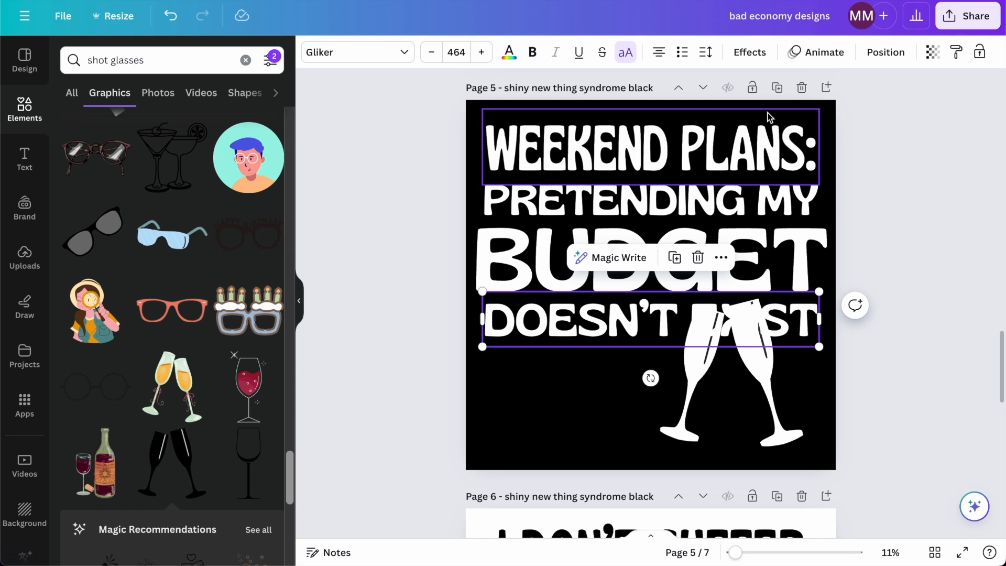
left_click(777, 88)
- Remove the word "EXIST" from the last slogan line on page 5 and narrow its text box to fit "DOESN'T"
left_click(611, 263)
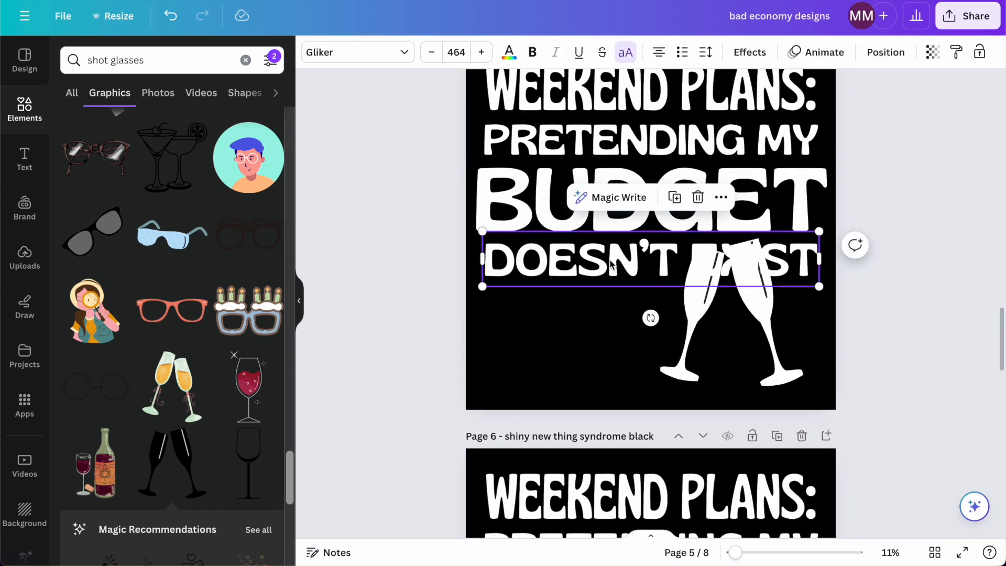
left_click(642, 260)
double_click(726, 258)
key("BackSpace")
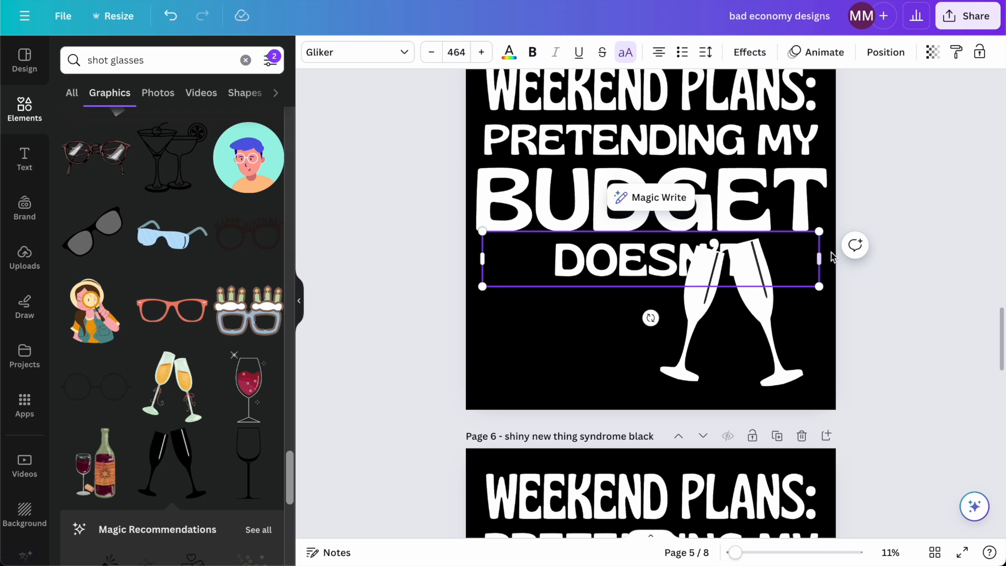
left_click_drag(821, 259, 679, 261)
left_click(594, 348)
- Duplicate the "DOESN'T" text and change the copy to "EXIST"
left_click(606, 255)
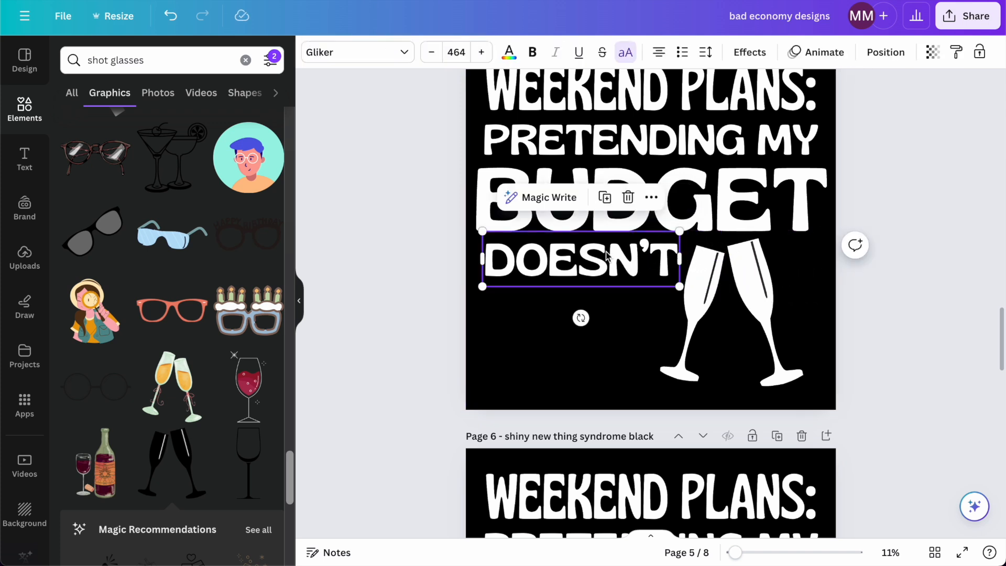
key("ctrl+d")
type("EXIST")
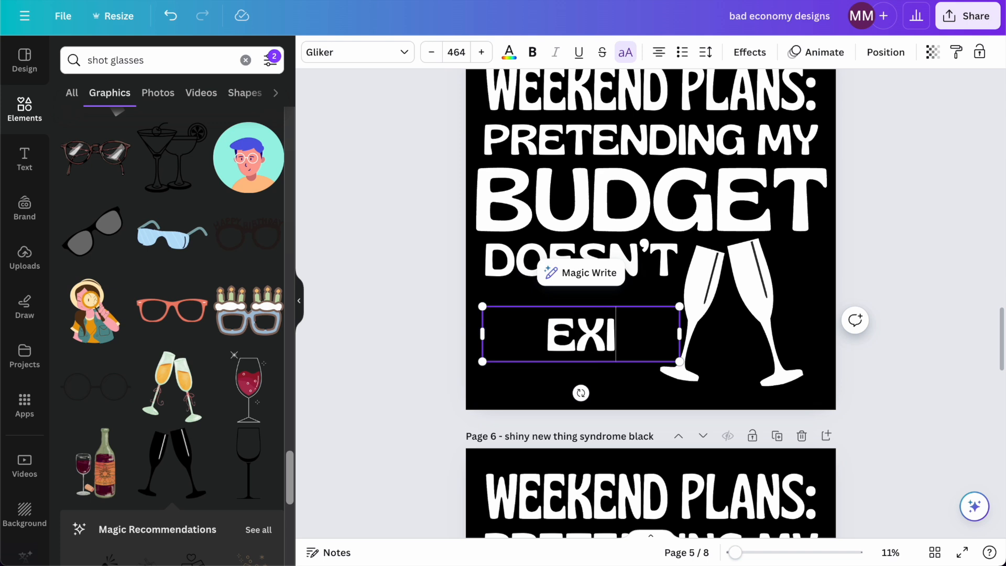
left_click(463, 345)
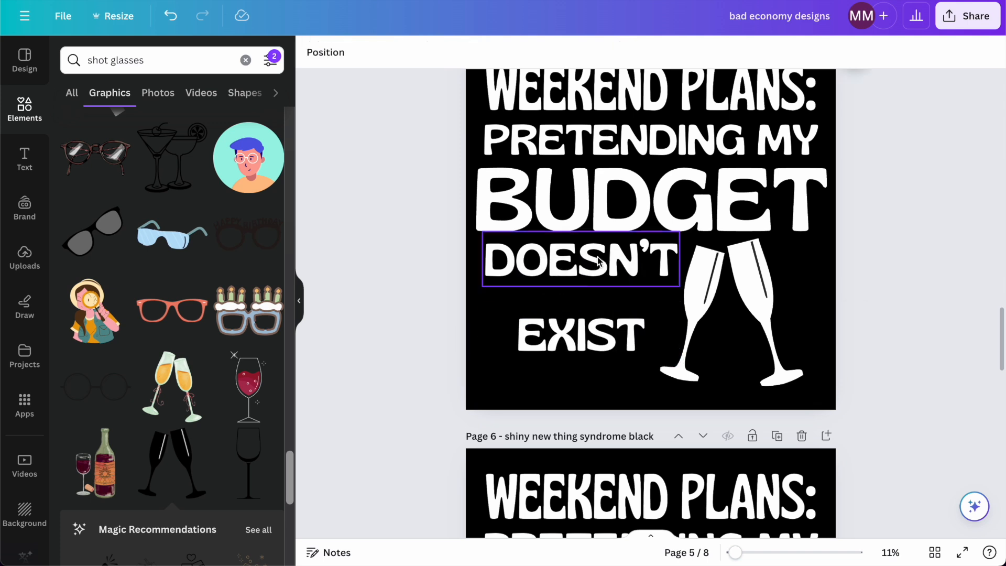
- Shift "DOESN'T" to the left edge of "BUDGET" and the glasses further right, and enlarge "DOESN'T" to fill the gap
left_click_drag(599, 260, 591, 257)
left_click_drag(717, 284, 739, 282)
left_click(644, 283)
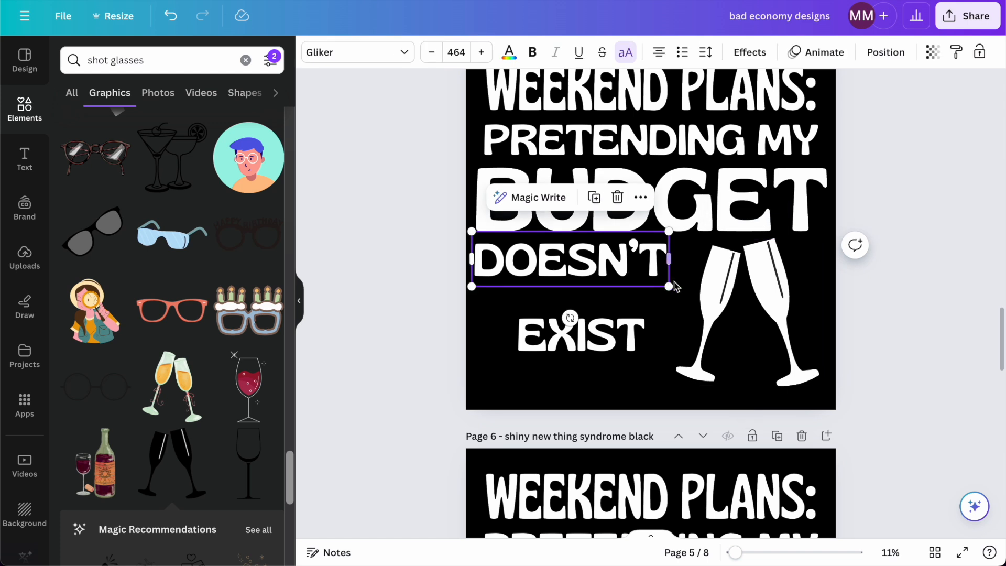
left_click_drag(669, 286, 702, 299)
- Enlarge "EXIST" to a font size of about 786 and stack it directly beneath "DOESN'T", aligned to its left edge
left_click(580, 351)
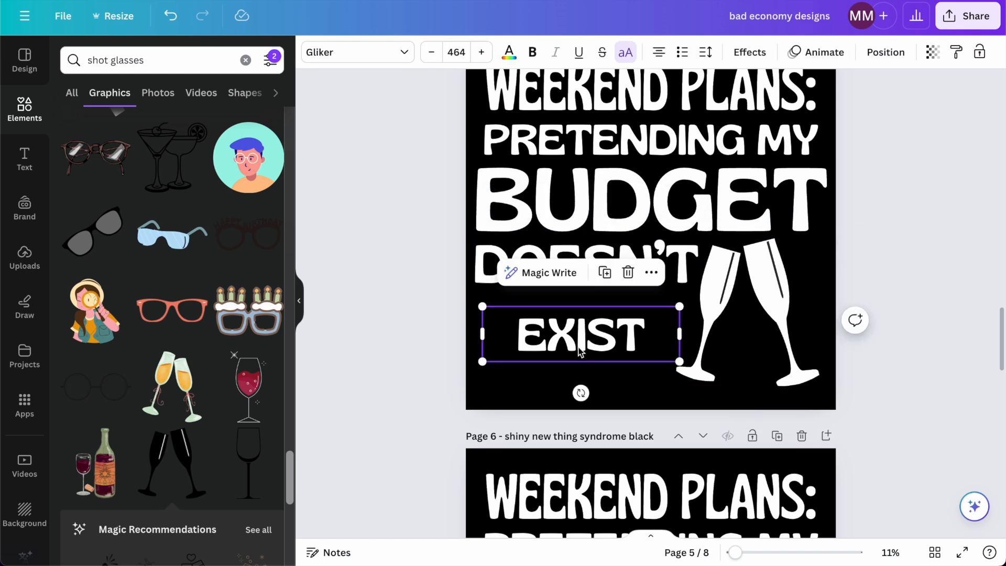
left_click_drag(681, 332, 687, 389)
left_click_drag(634, 319, 633, 304)
- Flip the glasses graphic horizontally, then shrink, slightly rotate and reposition it beside "DOESN'T" and "EXIST" within the page's right edge
left_click(859, 288)
left_click(793, 304)
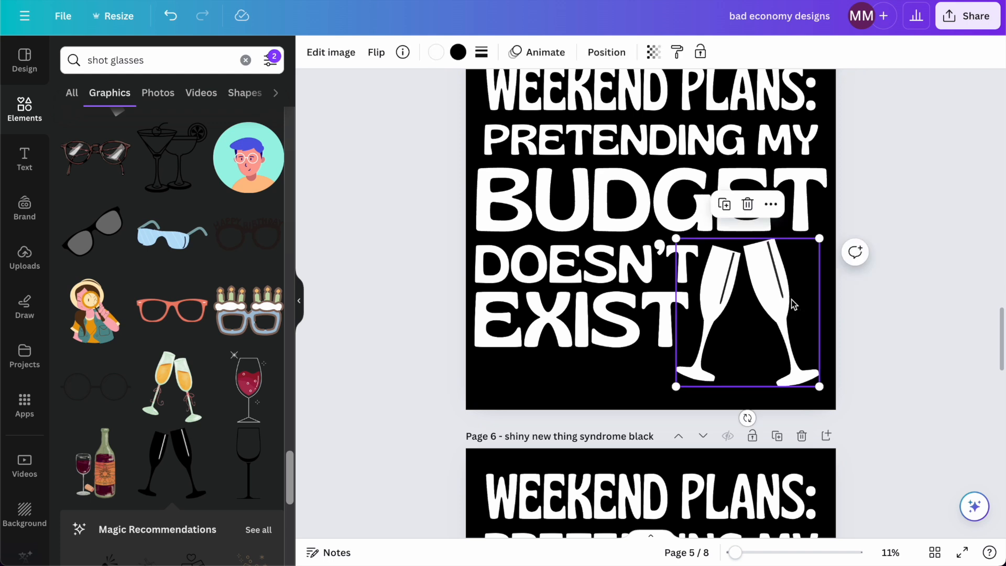
left_click(376, 52)
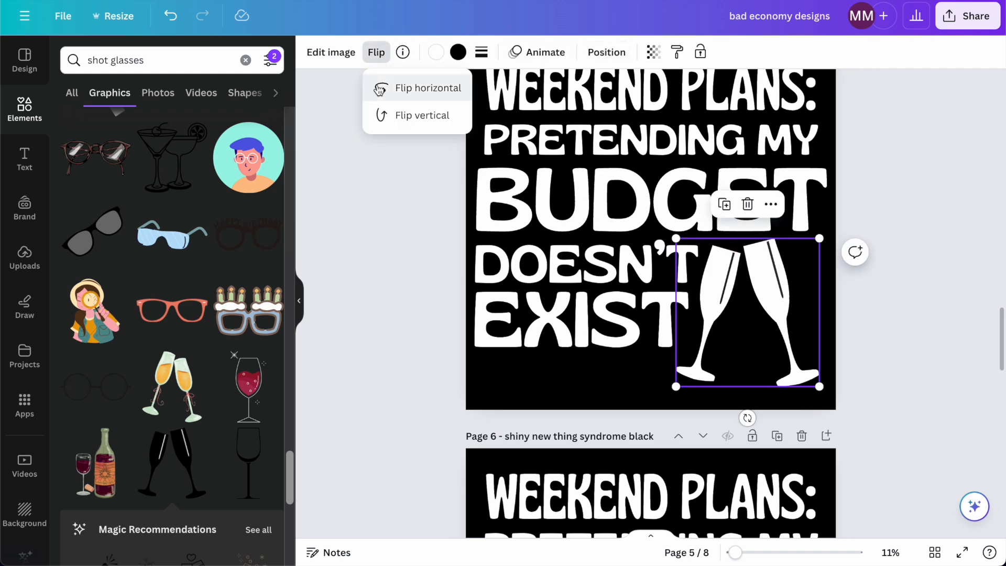
left_click(387, 88)
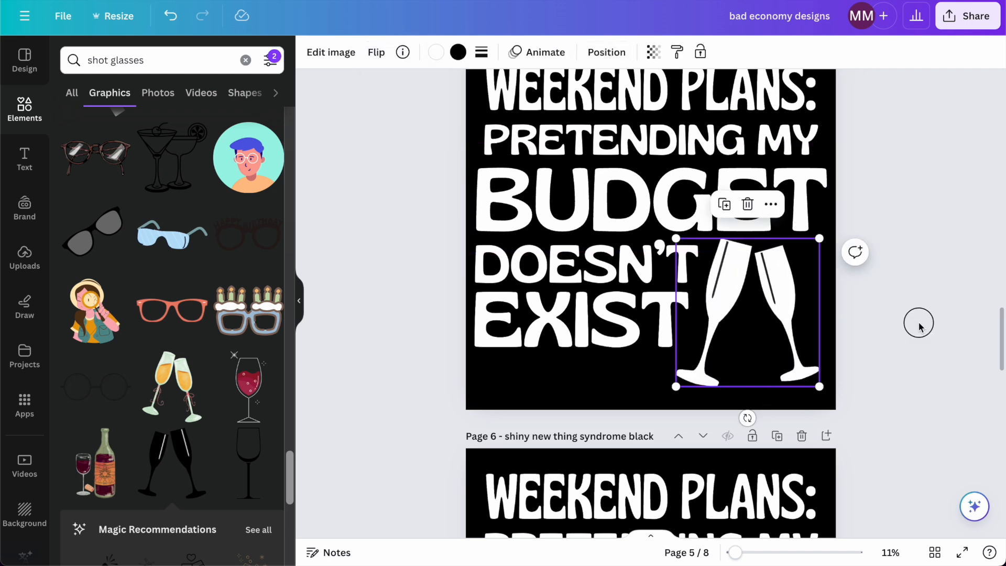
mouse_move(753, 419)
left_mouse_down()
mouse_move(766, 417)
mouse_move(740, 417)
left_mouse_up()
left_click_drag(783, 262, 789, 268)
left_click_drag(820, 397, 808, 373)
left_click_drag(780, 294, 802, 300)
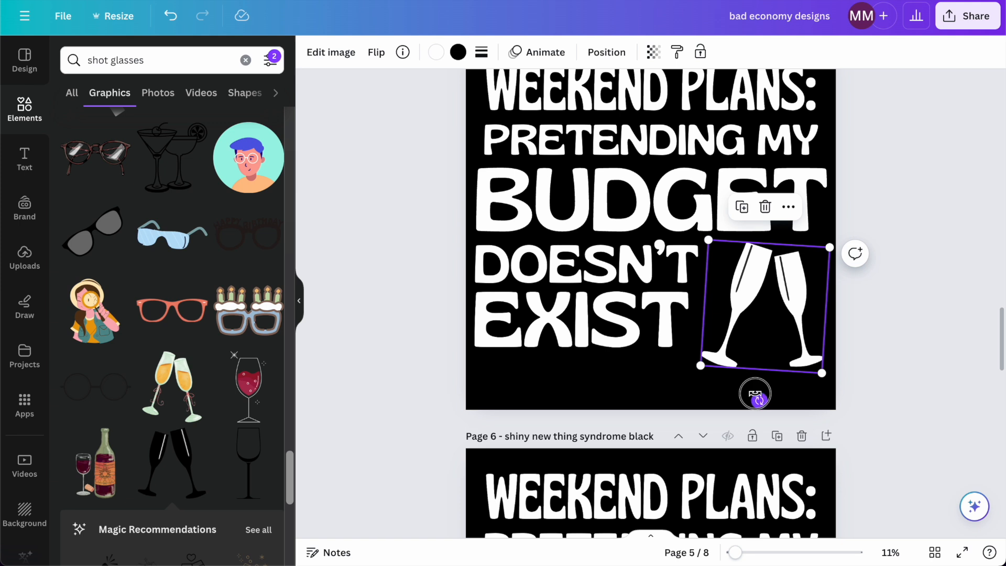
left_click_drag(754, 394, 765, 396)
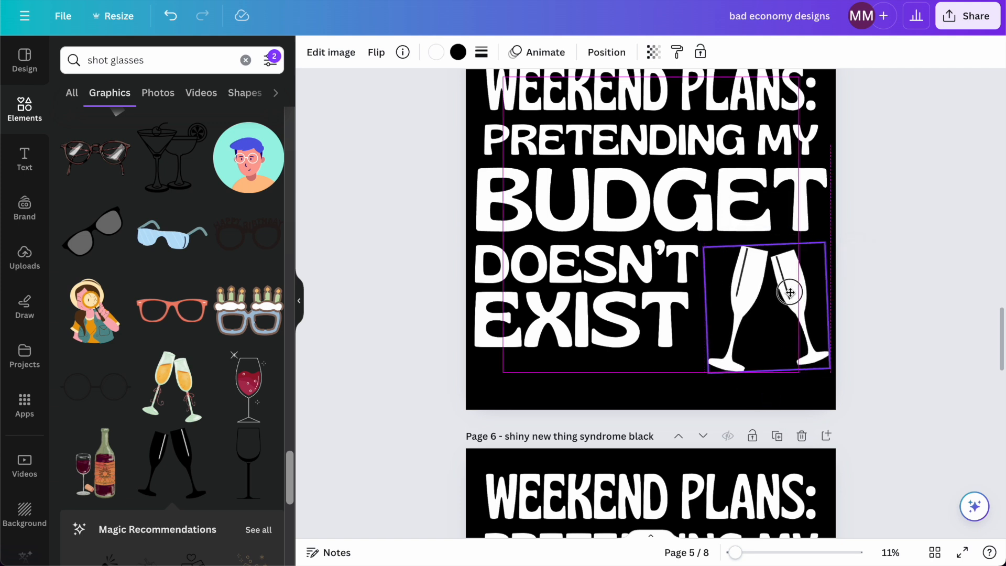
- Enlarge "DOESN'T" toward the glasses and move "EXIST" slightly down to sit beneath it
left_click(671, 253)
left_click_drag(705, 297, 719, 310)
left_click(646, 330)
left_click_drag(647, 330, 648, 333)
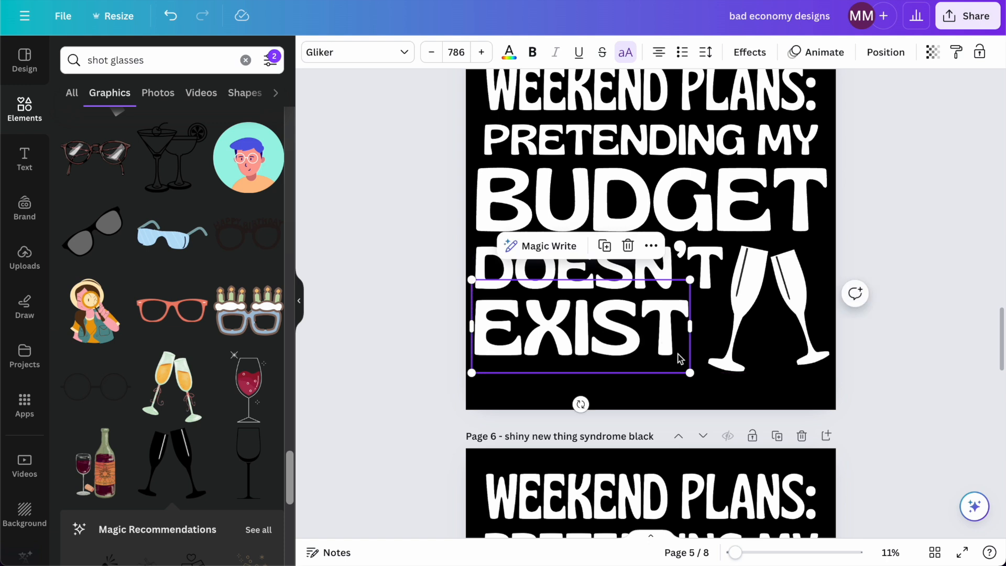
- Enlarge "EXIST" toward the champagne glasses and tilt the glasses graphic slightly clockwise
left_click_drag(691, 373, 710, 384)
left_click(761, 319)
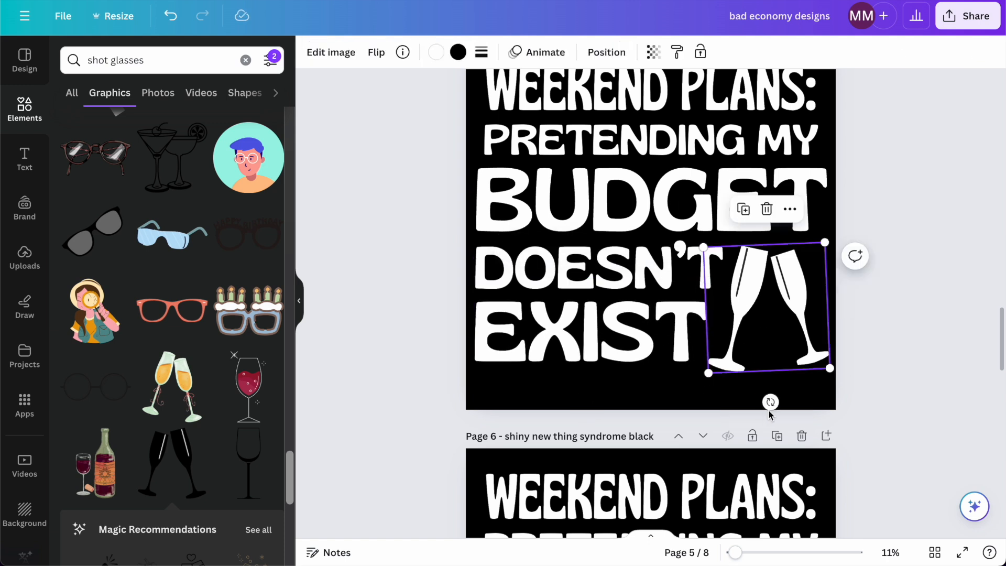
left_click_drag(773, 402, 759, 399)
left_click(879, 331)
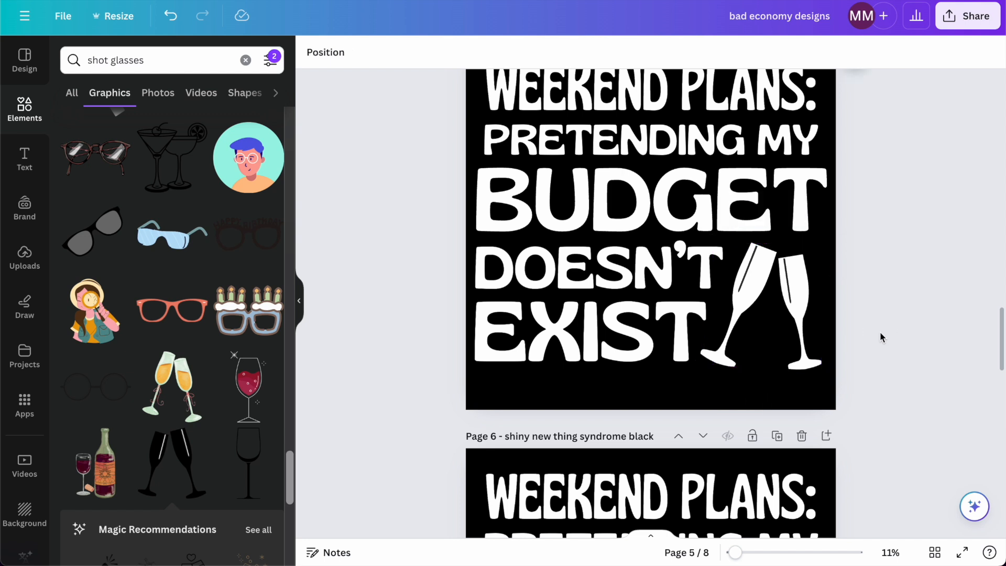
- Even out the line spacing by nudging "BUDGET" and "DOESN'T" slightly down and "EXIST" slightly up
scroll(879, 331, "up", 1)
scroll(879, 332, "up", 2)
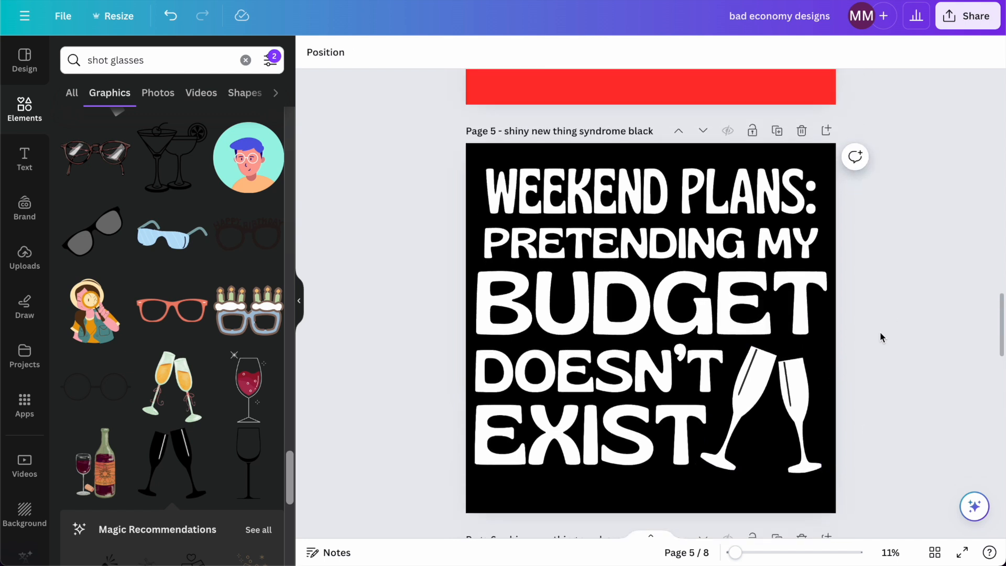
left_click(750, 237)
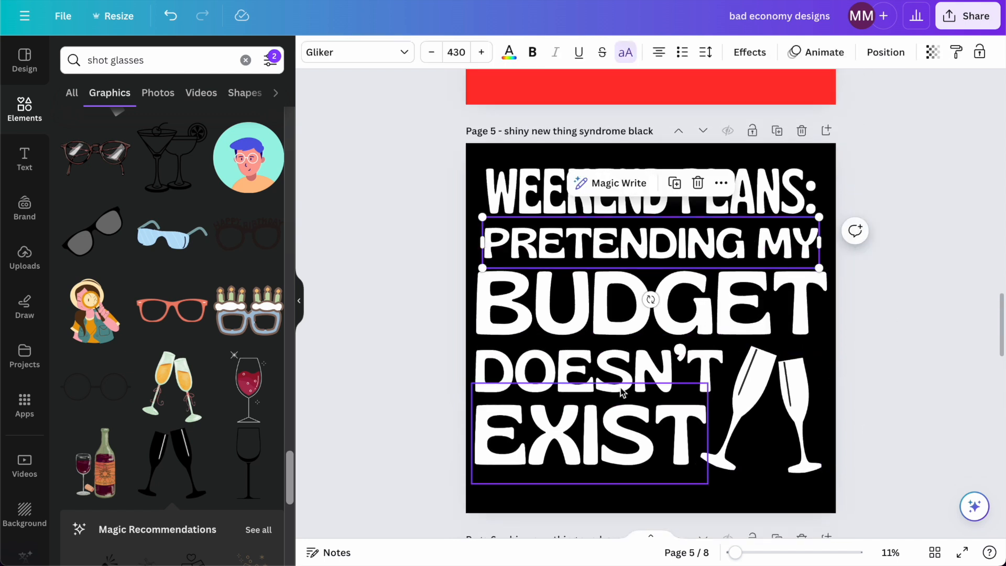
left_click(566, 388)
left_click(654, 292)
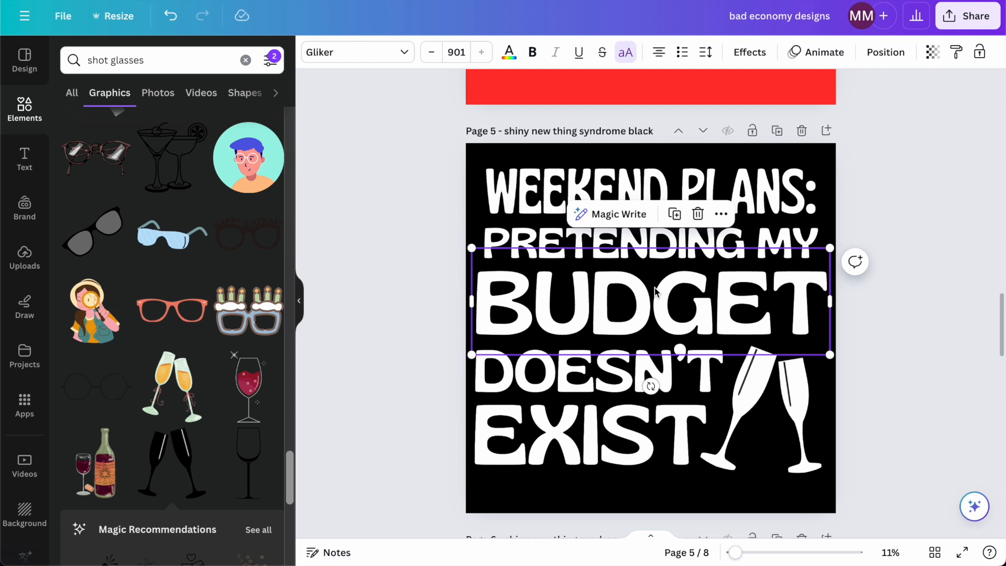
key("Down")
key("Down")
left_click(619, 361)
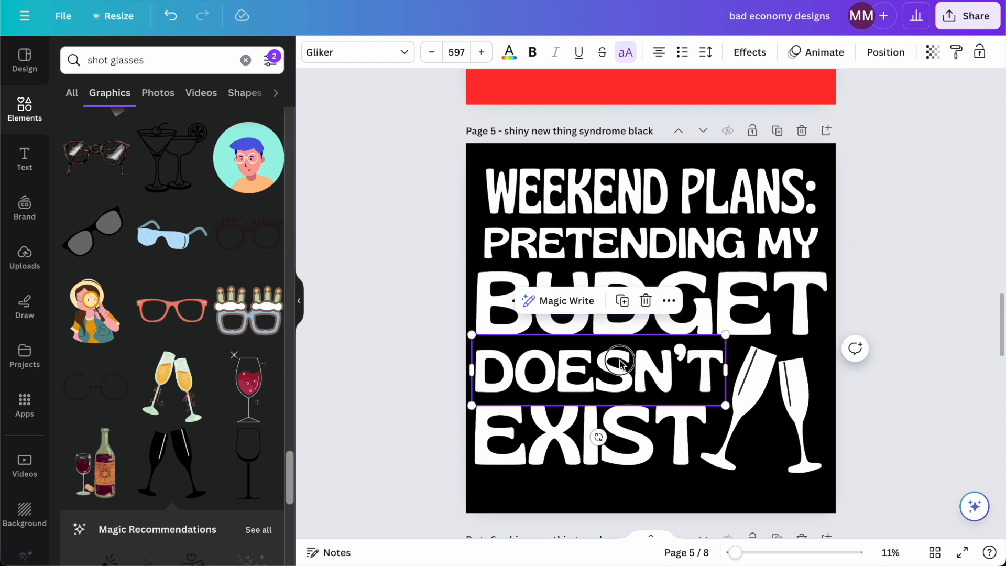
left_click_drag(629, 366, 629, 368)
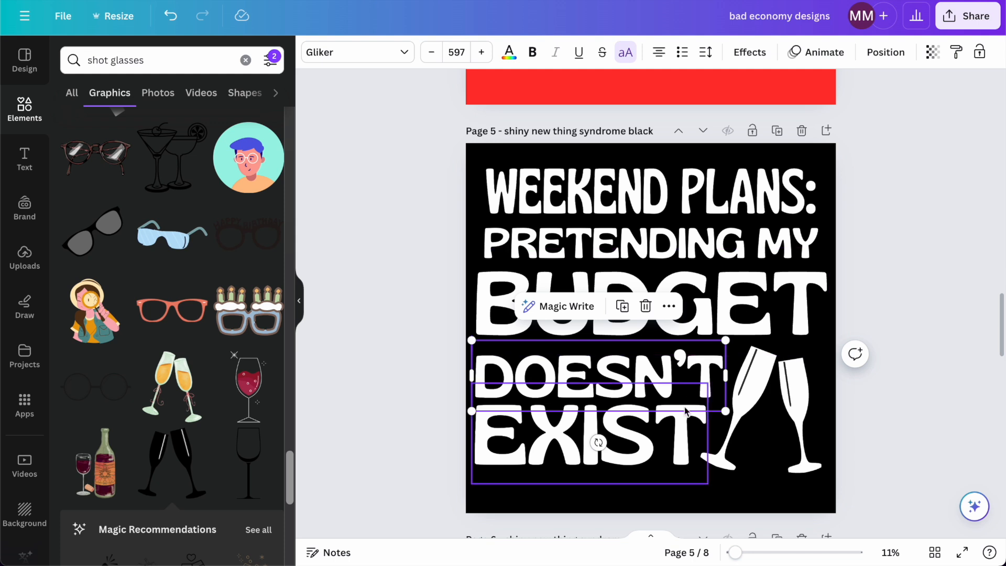
left_click(630, 480)
left_click_drag(630, 510, 621, 383)
left_click(884, 301)
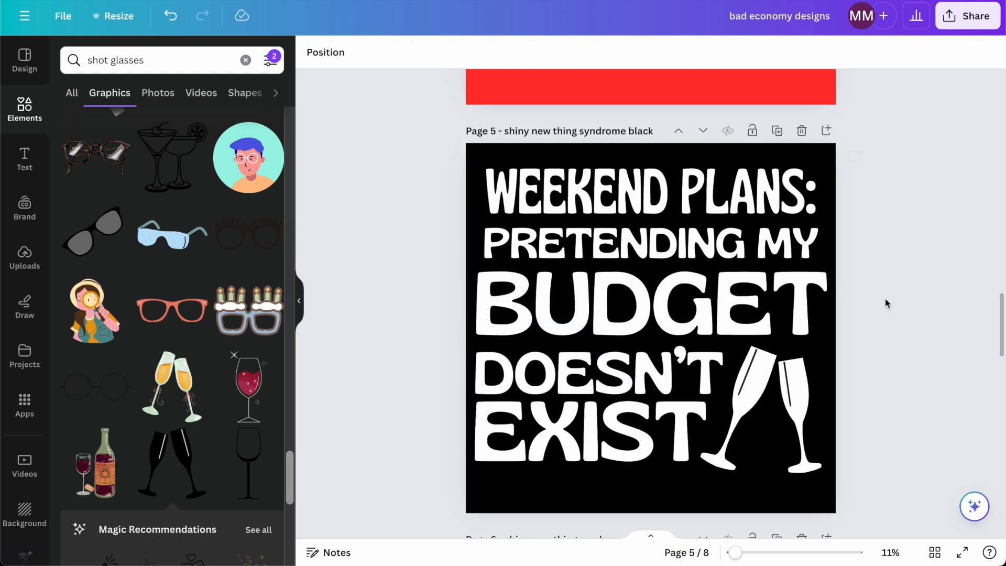
- Move "BUDGET" down closer to "DOESN'T", then lower "PRETENDING MY" and enlarge it to match the width of "BUDGET"
left_click(684, 307)
left_click_drag(683, 307, 703, 311)
left_click(937, 213)
left_click_drag(727, 244, 710, 252)
left_click_drag(810, 227, 831, 217)
left_click(927, 173)
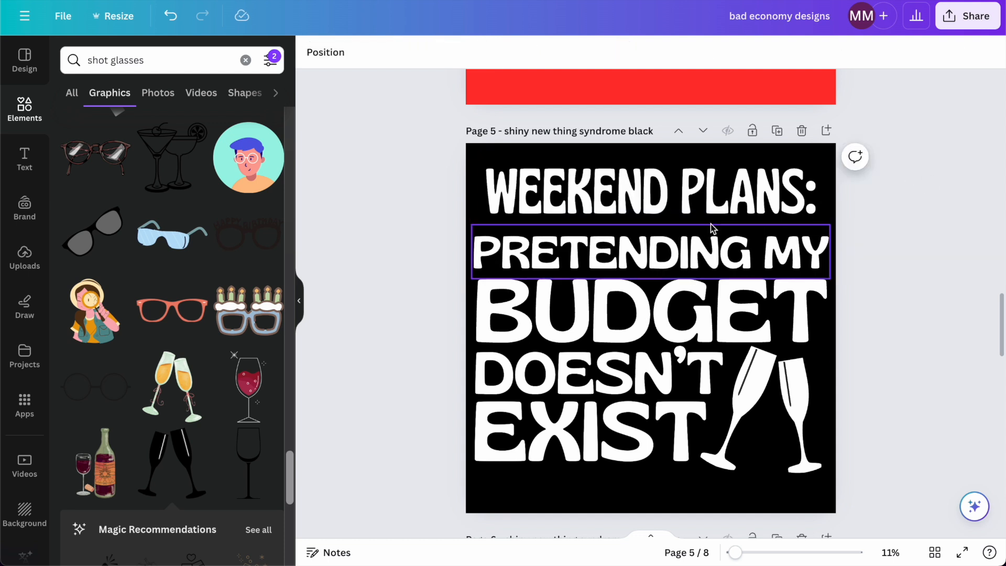
- Turn off all caps for the "WEEKEND PLANS:" line and replace its capital W with a lowercase w
left_click(723, 206)
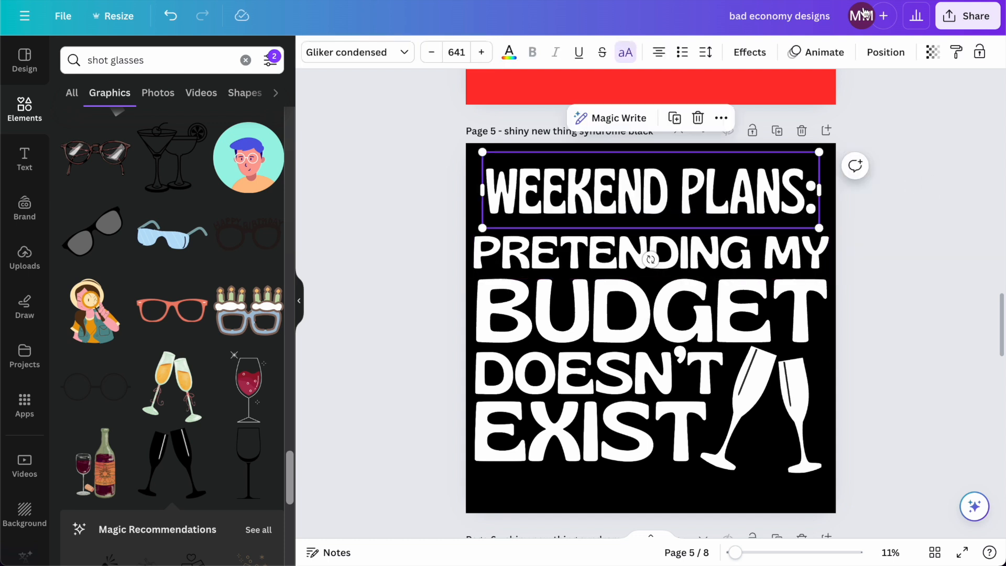
left_click(627, 54)
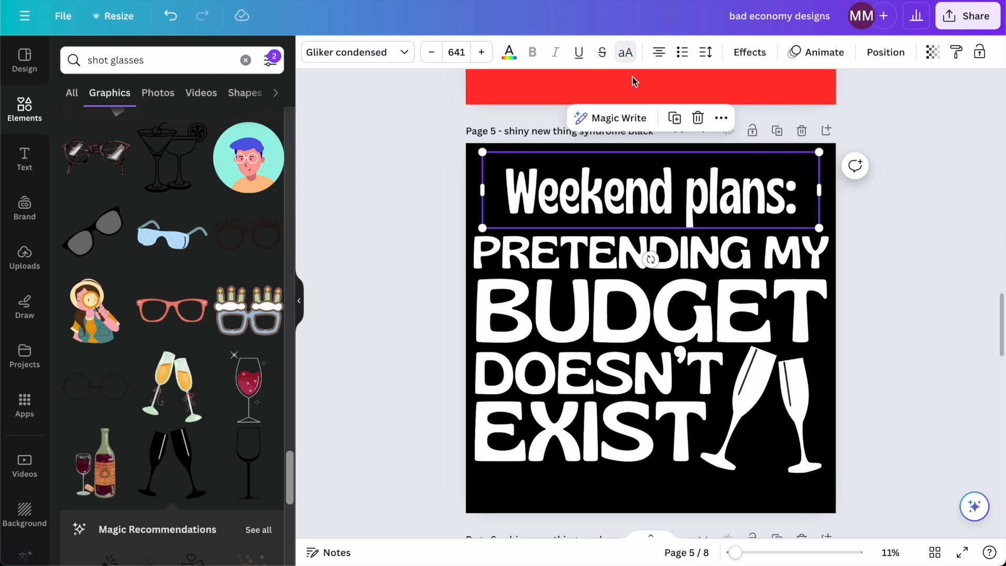
left_click(535, 191)
key("BackSpace")
type("w")
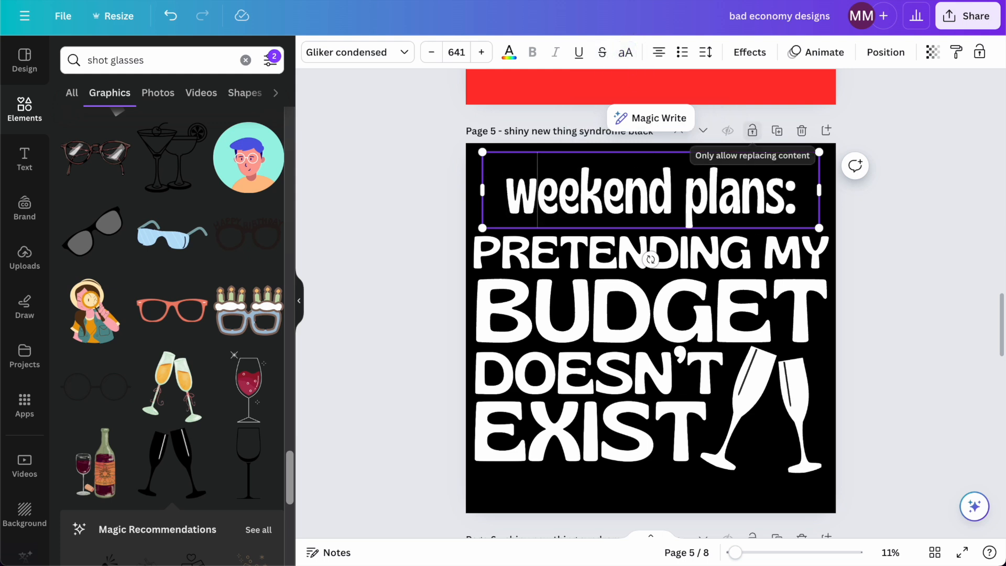
- Try the Inlander Texture, Zing Rust Base Rough and BOY fonts on the "weekend plans:" line
left_click(385, 58)
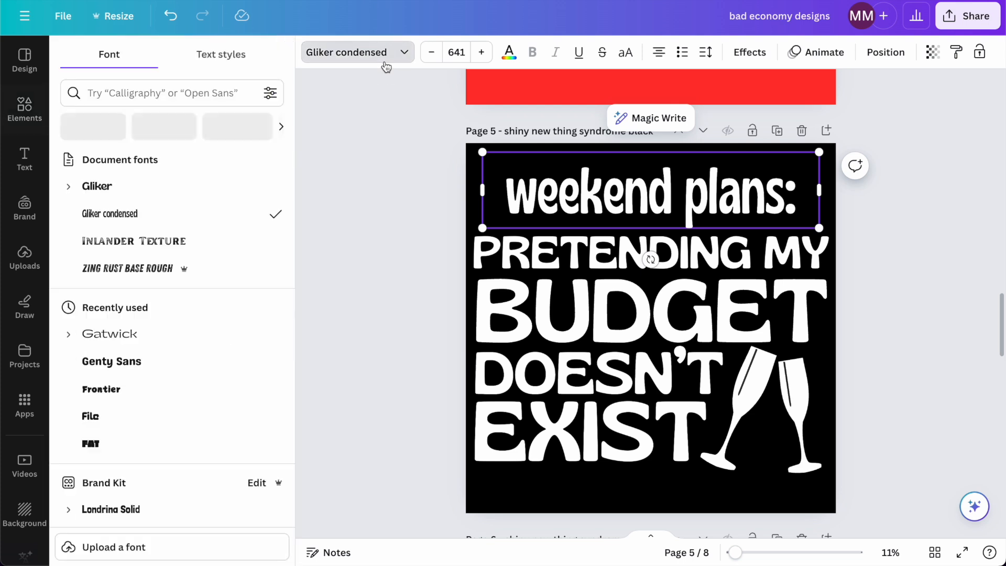
left_click(156, 244)
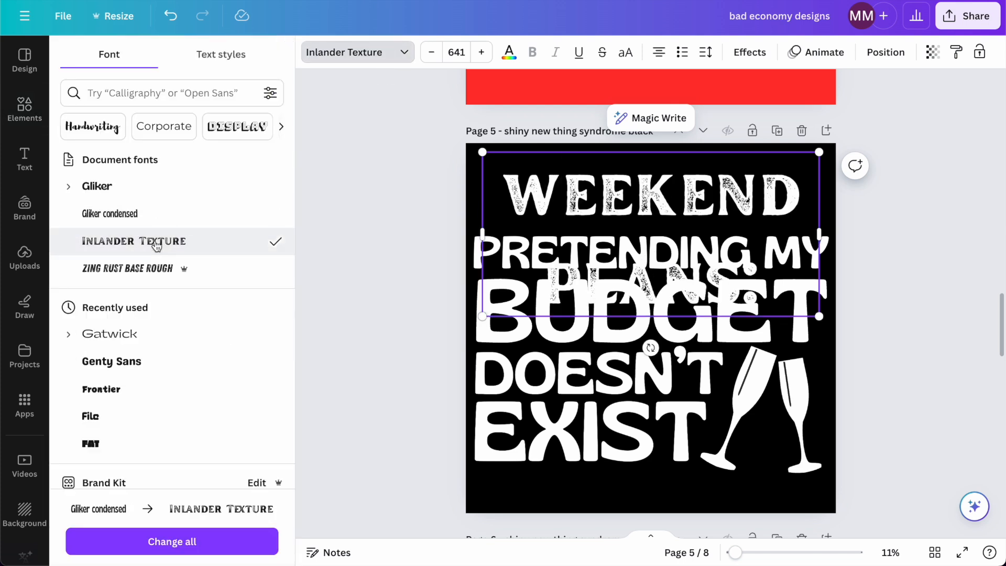
left_click(149, 267)
scroll(167, 226, "down", 1)
scroll(168, 226, "down", 10)
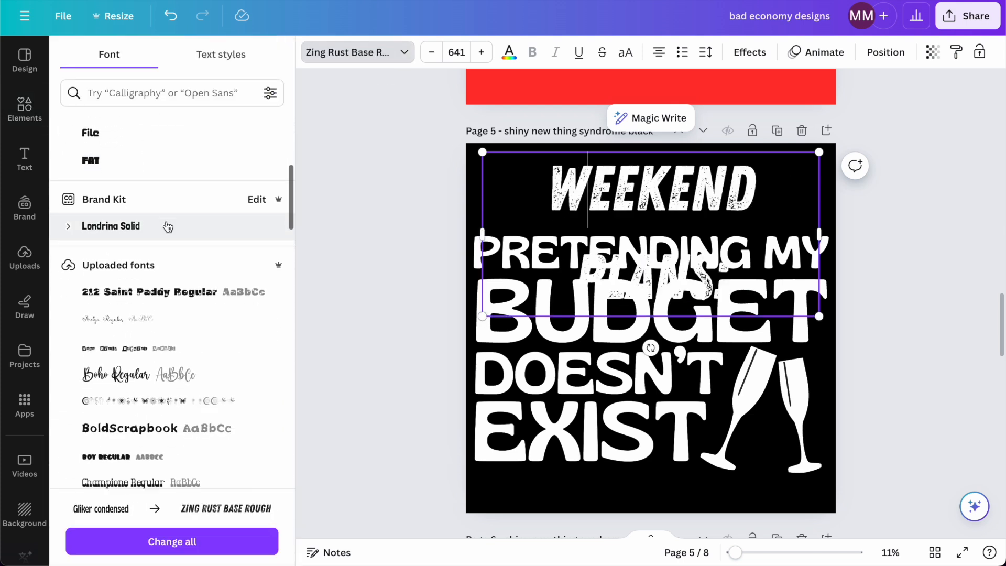
left_click(164, 200)
scroll(210, 220, "down", 4)
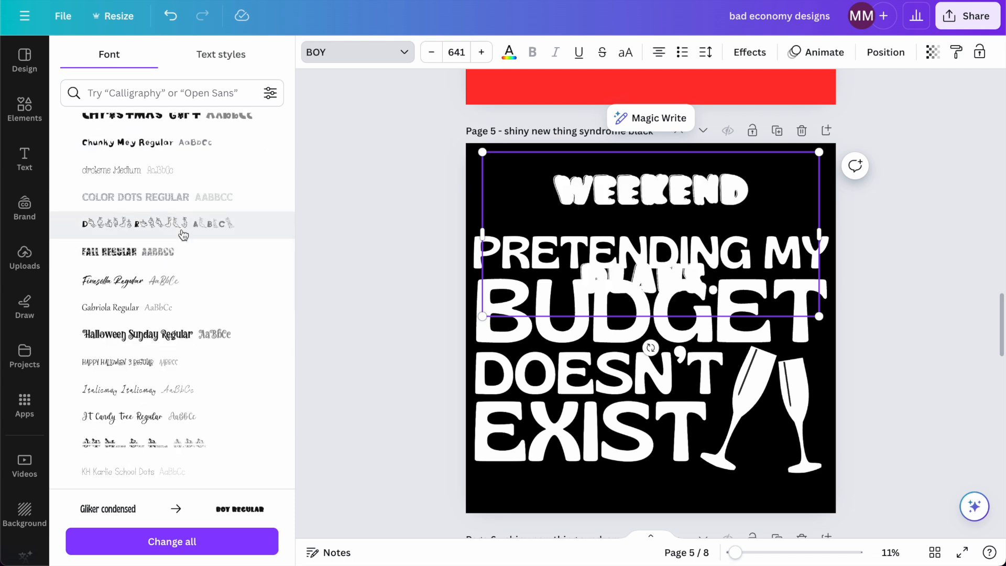
- Try the uploaded Pride and writingnature fonts on the "weekend plans:" line
scroll(183, 234, "down", 12)
scroll(183, 234, "down", 10)
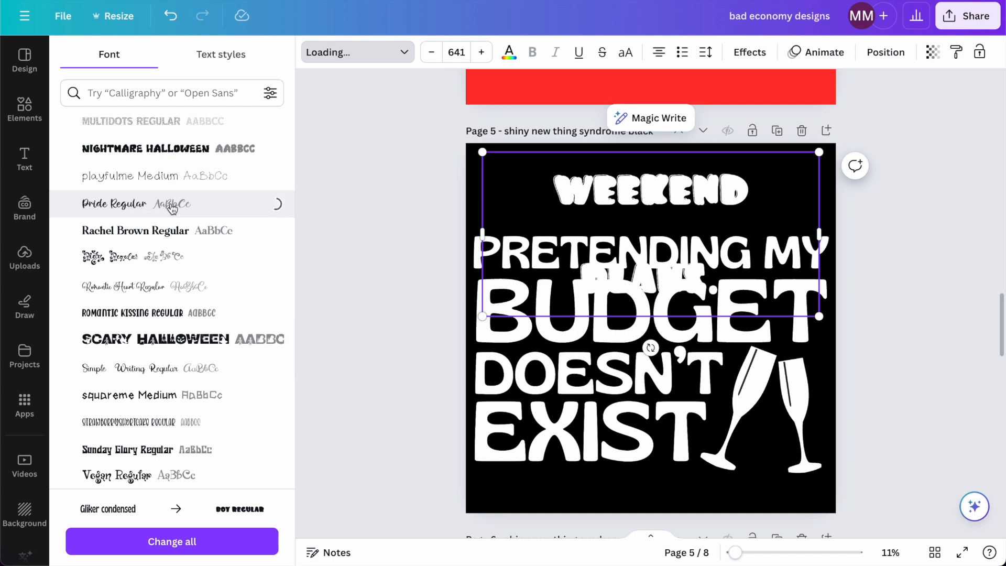
scroll(173, 208, "down", 5)
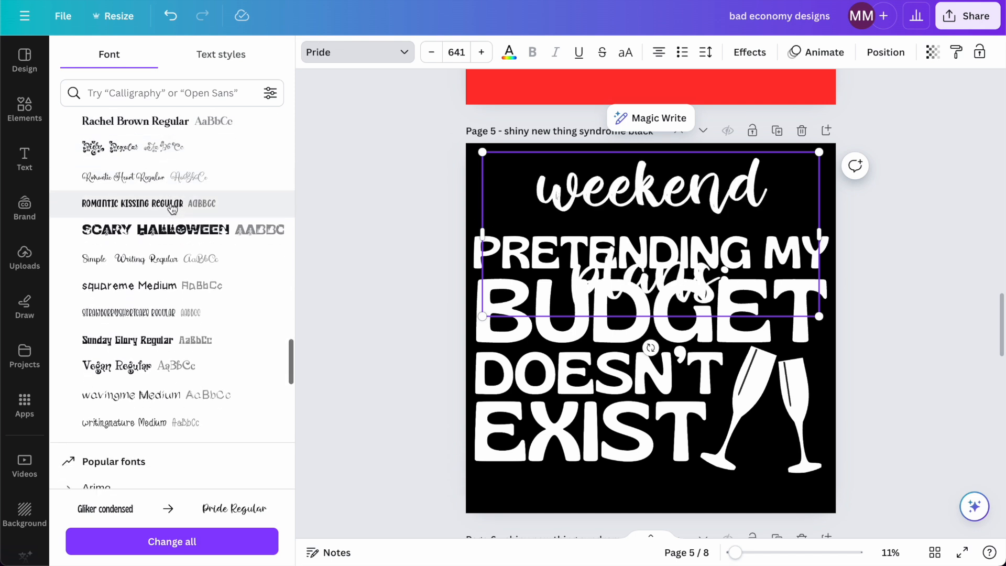
scroll(137, 260, "down", 4)
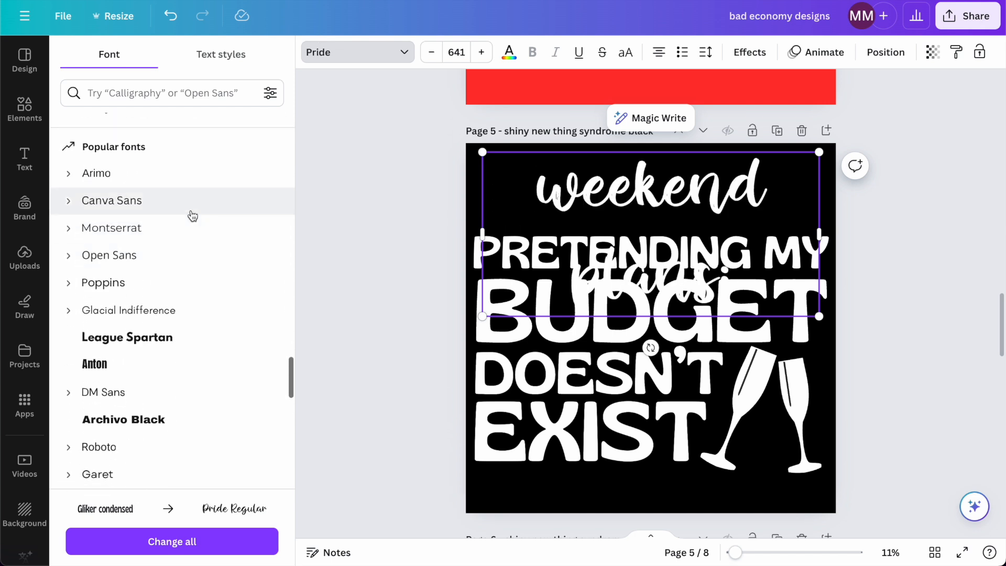
scroll(190, 216, "up", 3)
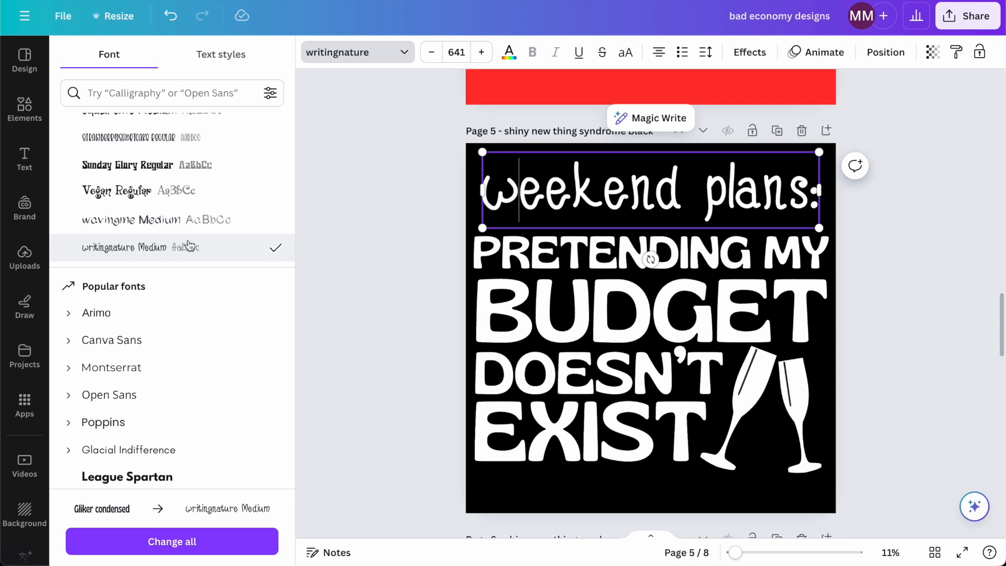
- Try the Moontime font from the popular fonts on the "weekend plans:" line
scroll(225, 244, "down", 7)
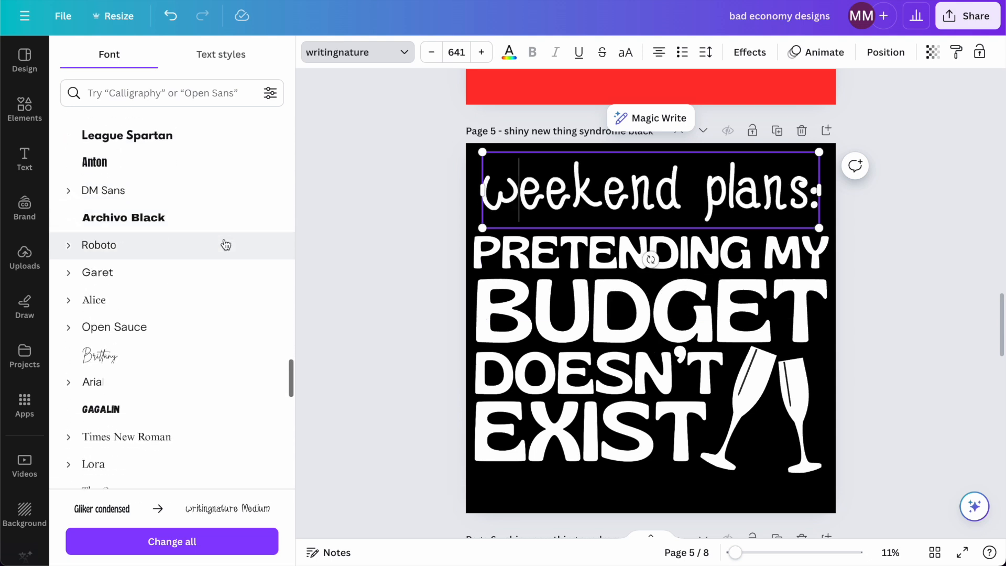
scroll(225, 245, "down", 3)
scroll(226, 216, "down", 3)
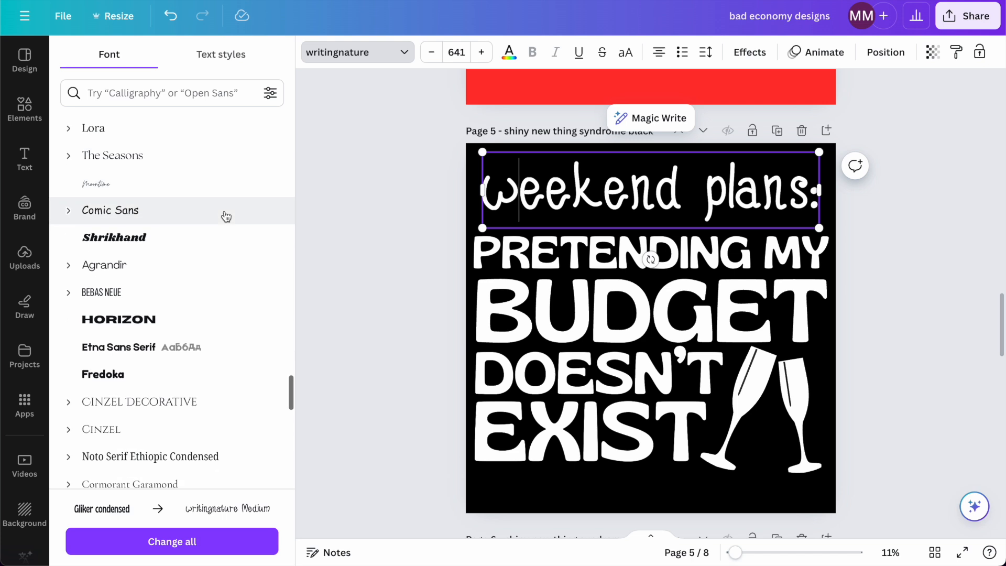
left_click(199, 192)
scroll(199, 196, "down", 2)
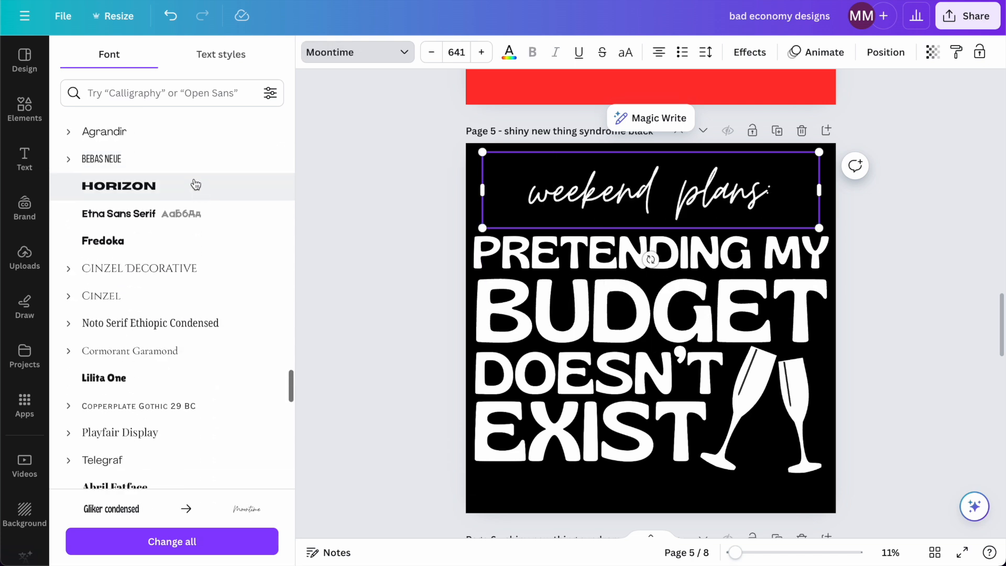
scroll(175, 237, "down", 1)
- Search the fonts for "cursive", try options such as Feeling Passionate and Handelson Three, and apply Sweet Apricot to the "weekend plans:" line
left_click(154, 100)
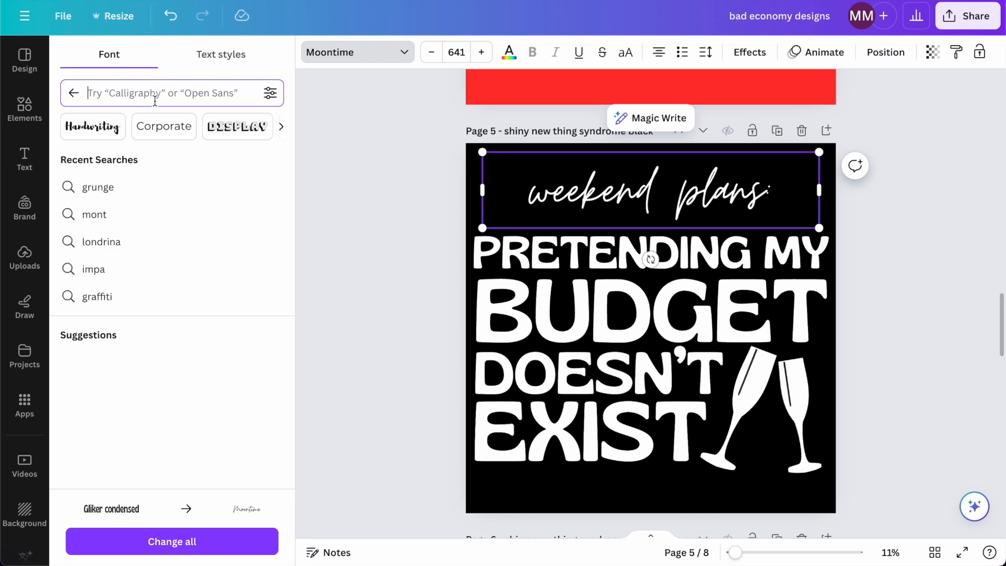
type("cursive")
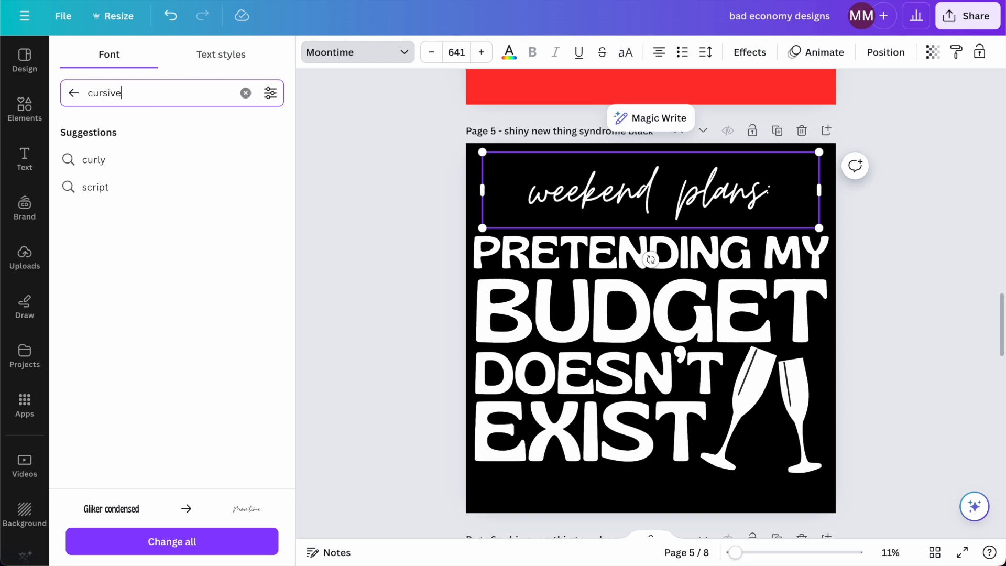
scroll(142, 241, "down", 2)
left_click(142, 190)
left_click(141, 287)
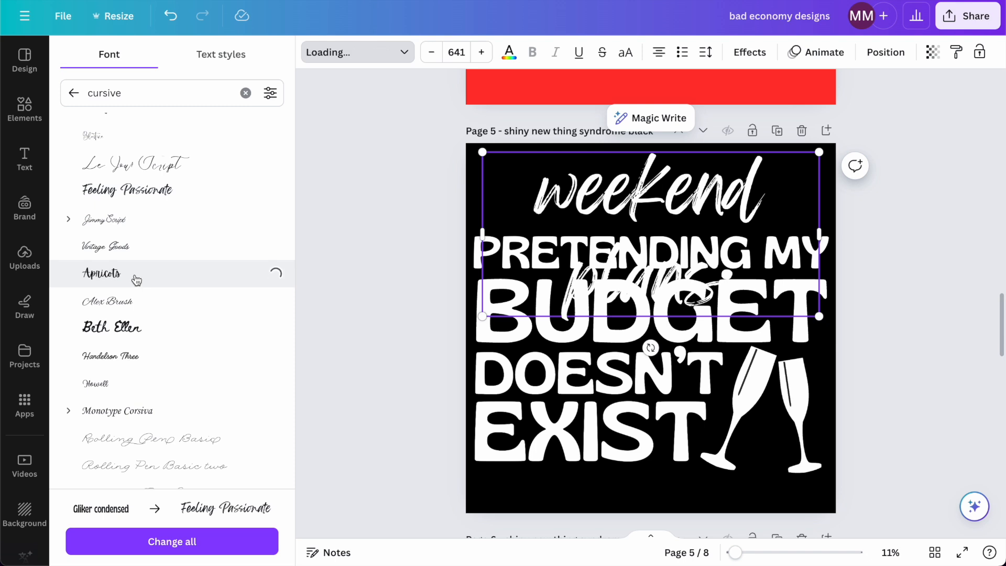
left_click(131, 356)
scroll(182, 276, "down", 2)
scroll(183, 276, "down", 1)
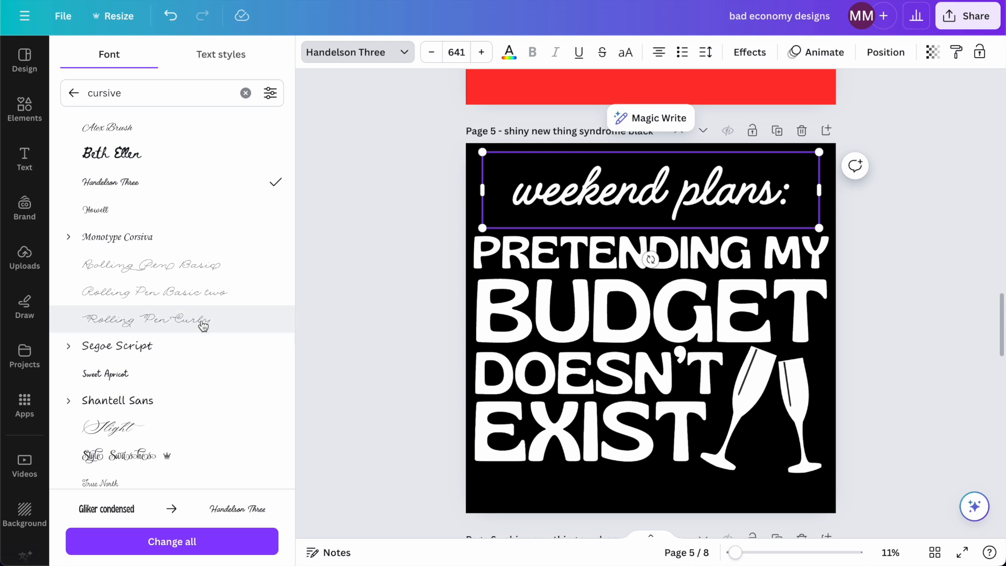
left_click(157, 350)
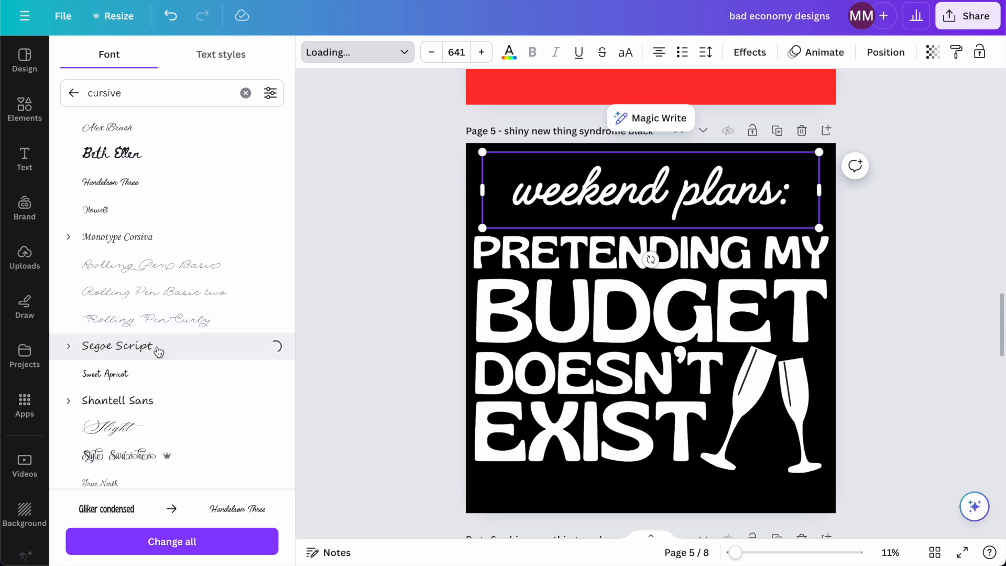
left_click(124, 378)
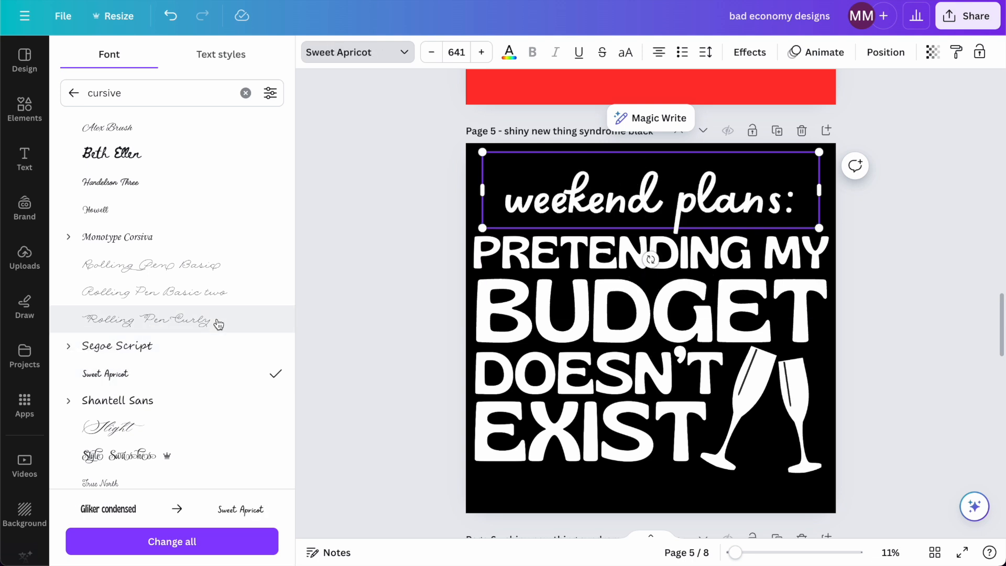
left_click(906, 231)
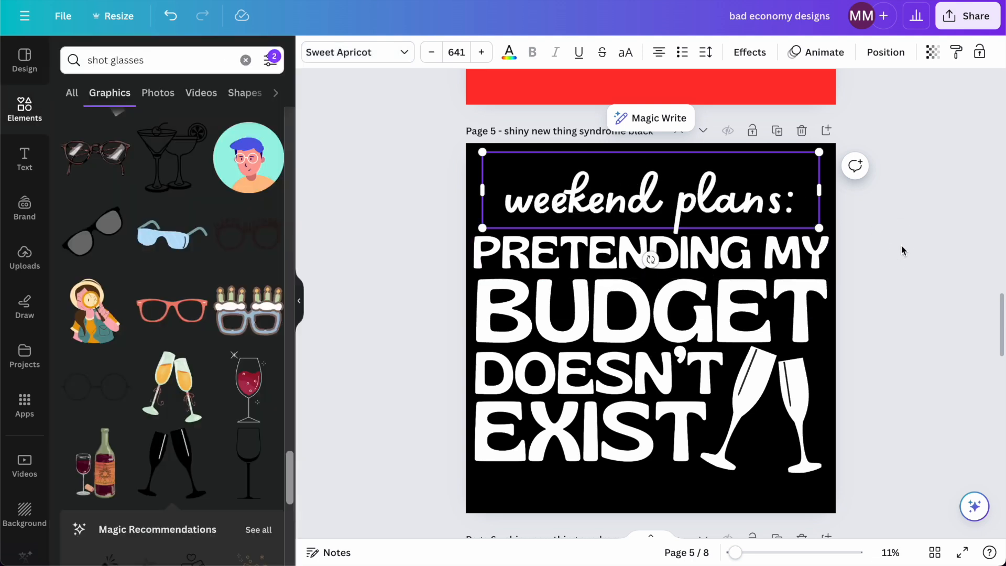
- Try capitalizing the initial letters so the top line reads "Weekend Plans:"
left_click(687, 205)
left_click(687, 205)
key("BackSpace")
type("P")
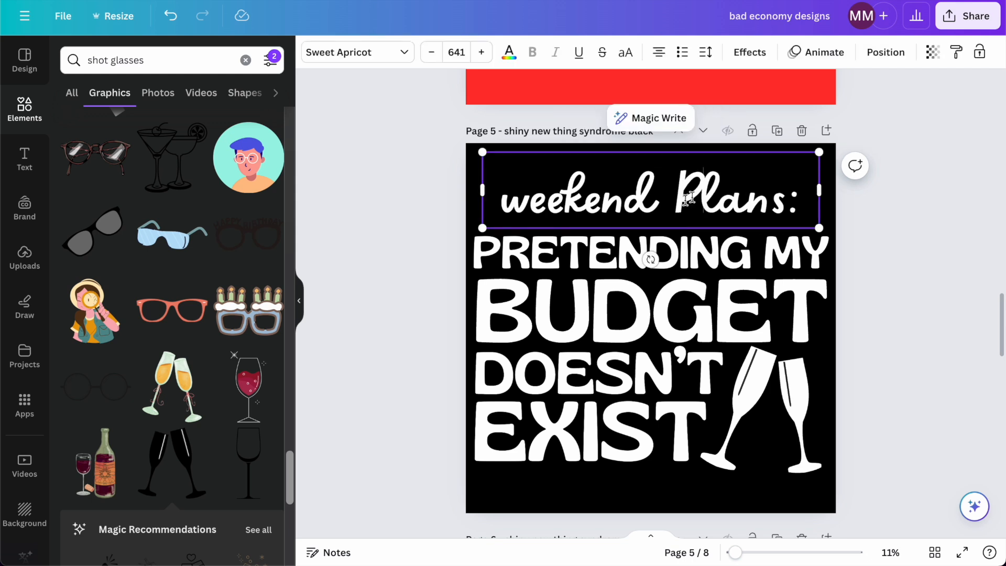
left_click(519, 203)
key("BackSpace")
type("W")
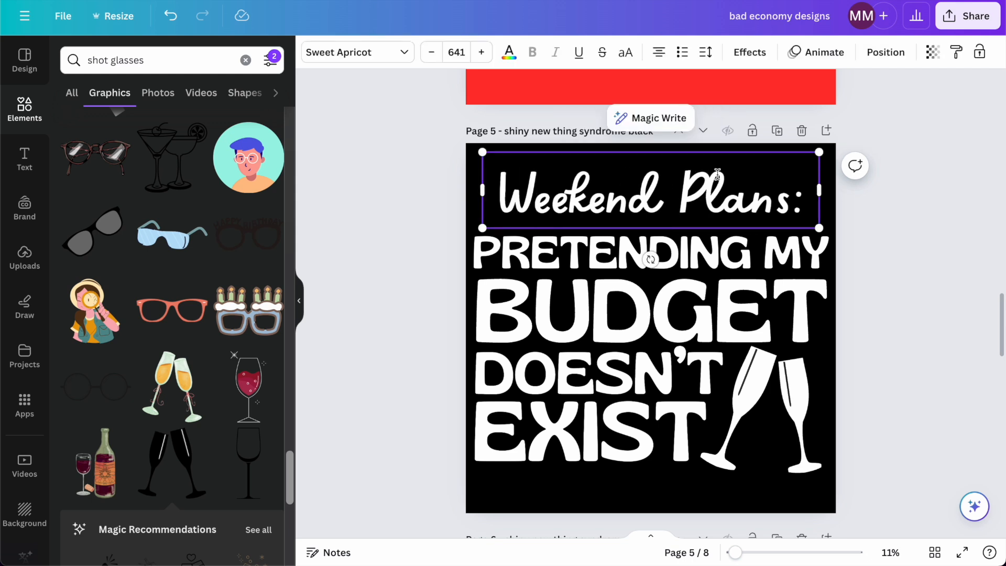
left_click(885, 211)
- Undo both capital-letter changes in the top line and deselect it
left_click(706, 191)
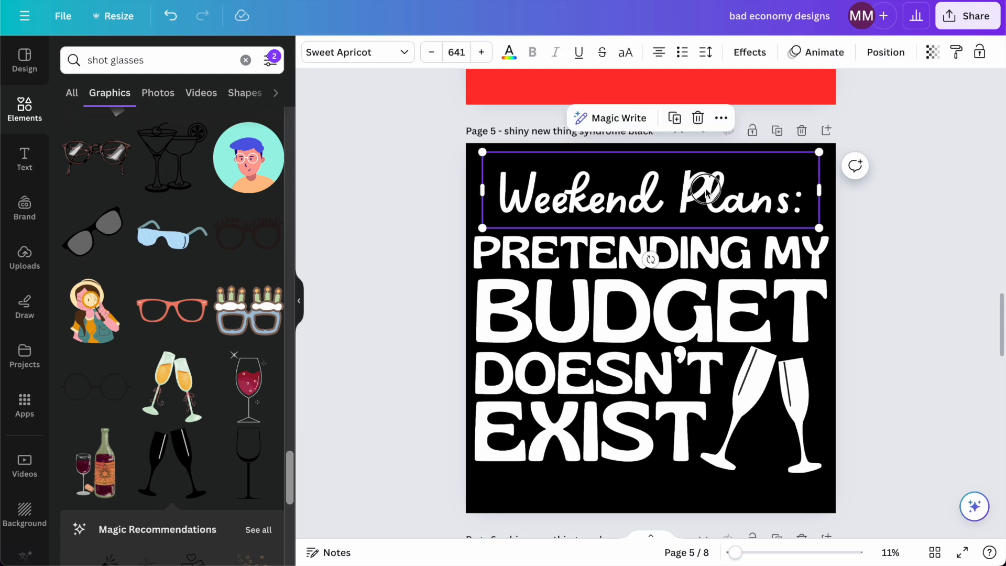
key("ctrl+z")
key("ctrl+z")
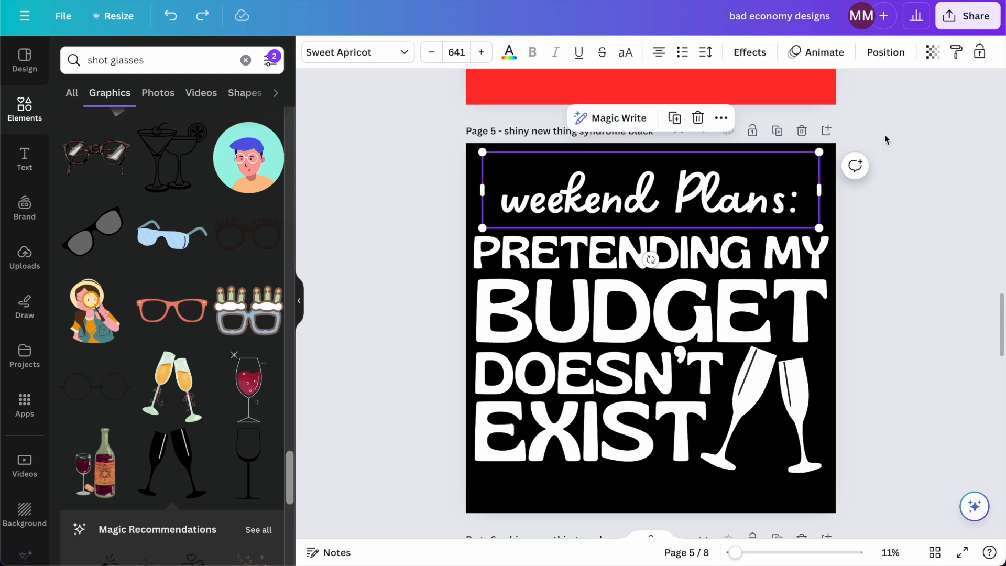
left_click(974, 155)
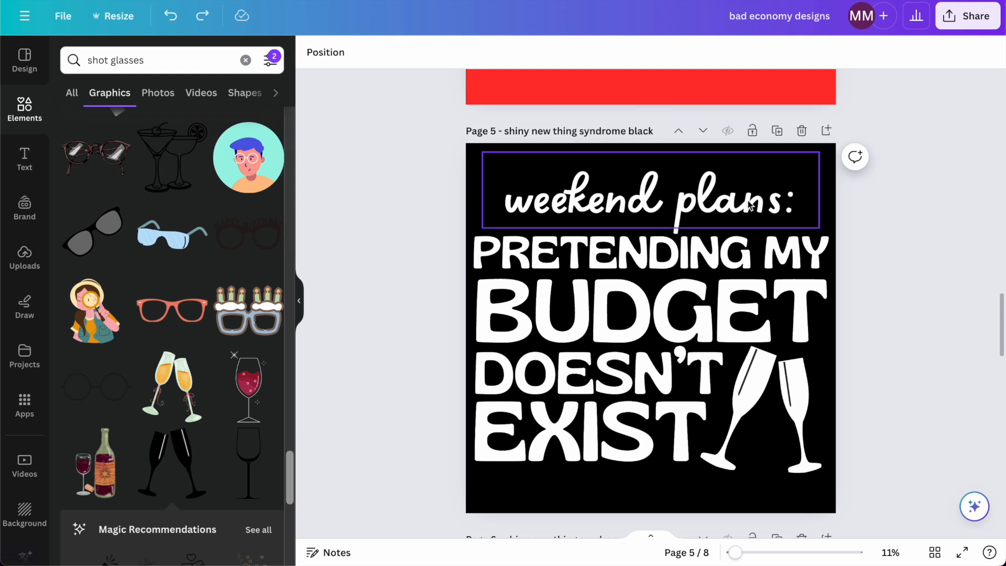
- Search the graphics for "line" and add the orange double-stroke swoosh to the black page 5 design
left_click_drag(754, 204, 745, 197)
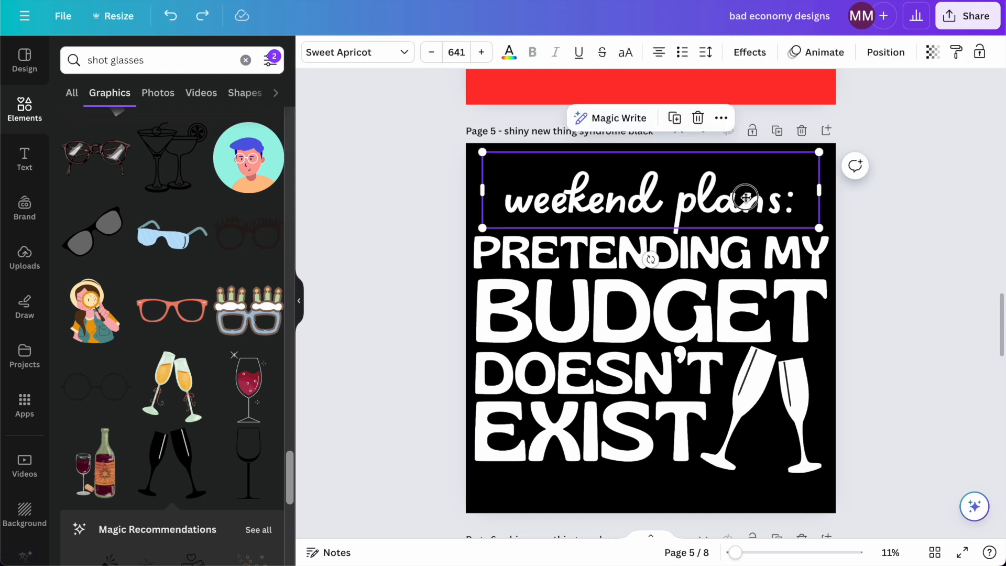
left_click(920, 208)
left_click(119, 60)
triple_click(119, 60)
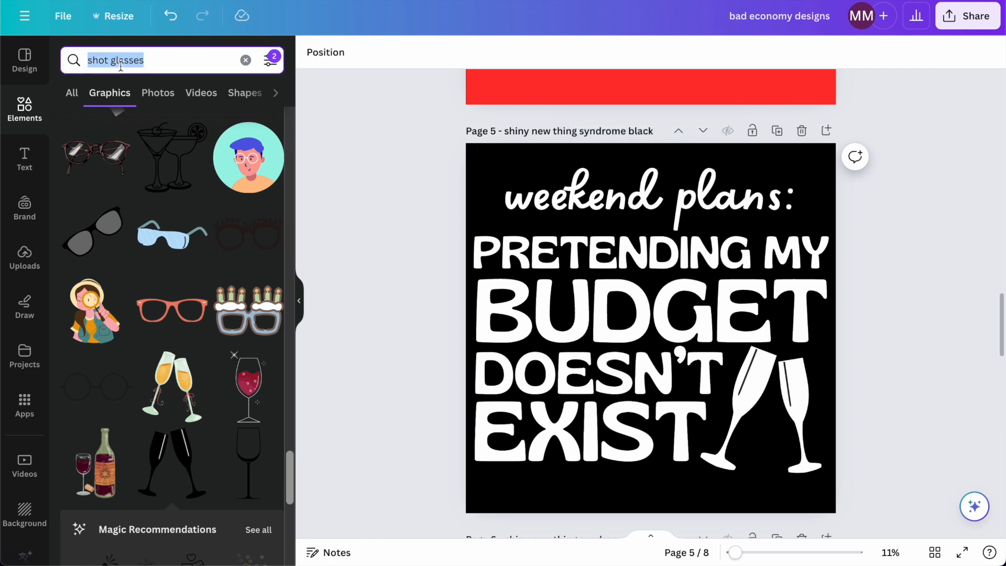
type("line")
key("Return")
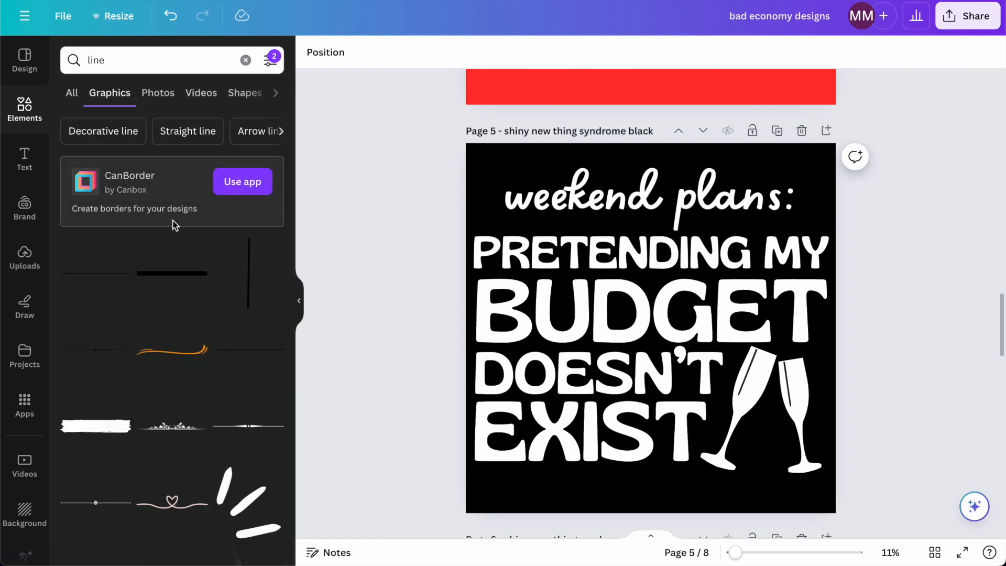
left_click(173, 355)
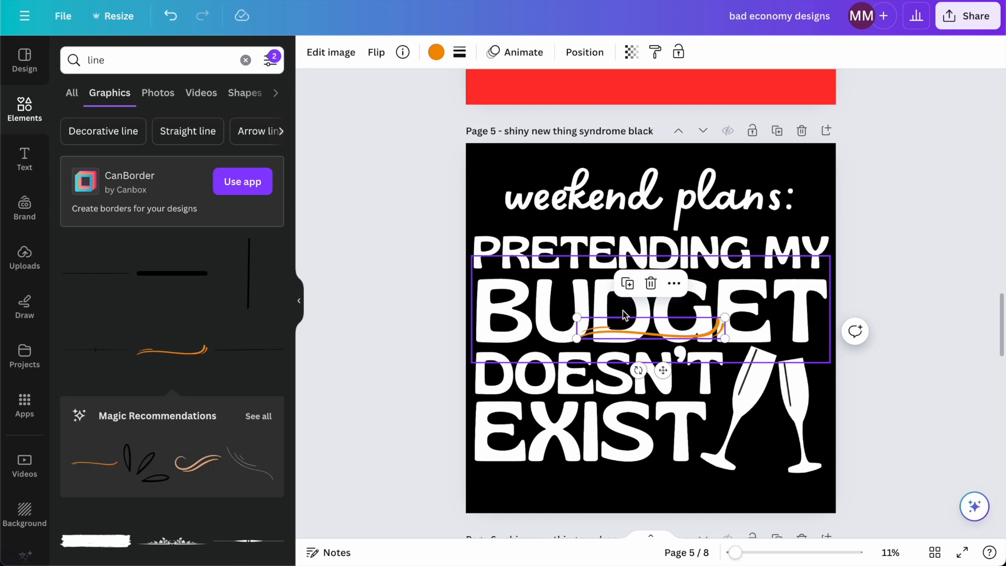
- Place the orange swoosh under the "weekend plans:" heading and enlarge it to nearly the heading's width
left_click_drag(649, 332, 554, 229)
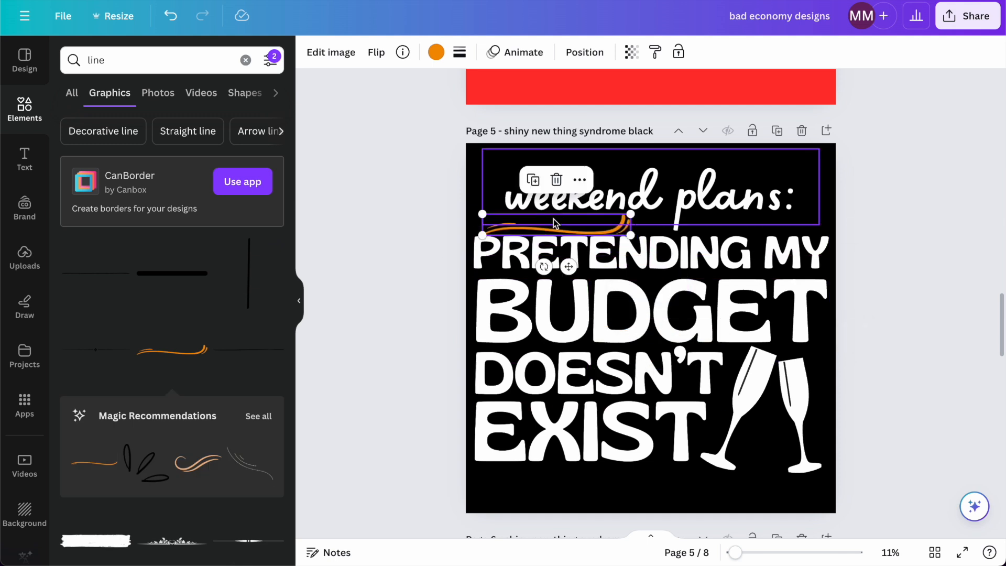
left_click_drag(630, 214, 791, 191)
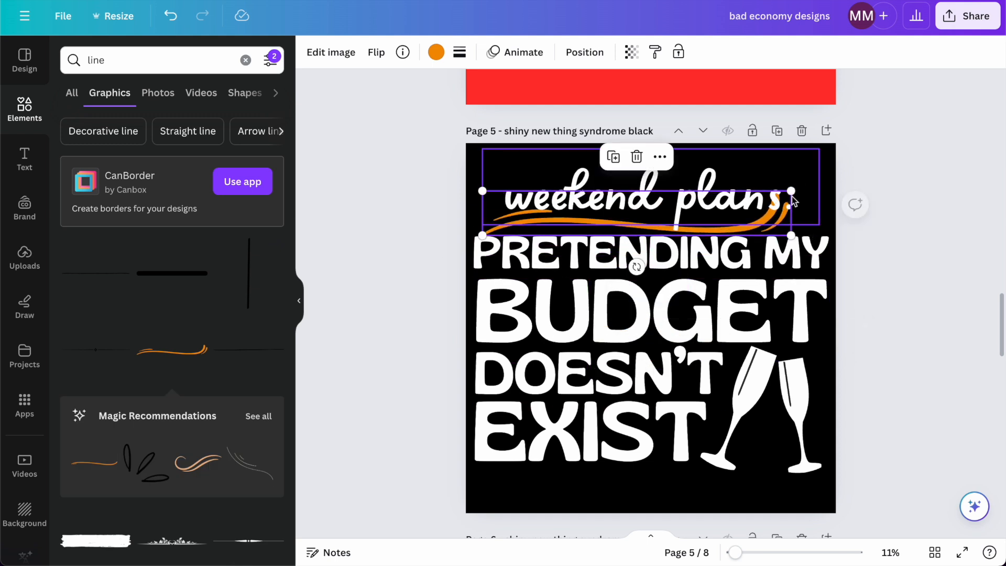
left_click(910, 213)
left_click(772, 230)
mouse_move(772, 229)
left_mouse_down()
mouse_move(791, 218)
mouse_move(780, 219)
left_mouse_up()
- Shrink the "weekend plans:" heading to font size 574 and position it above the orange swoosh
left_click(890, 211)
left_click(736, 204)
left_click_drag(695, 197, 700, 196)
left_click(760, 51)
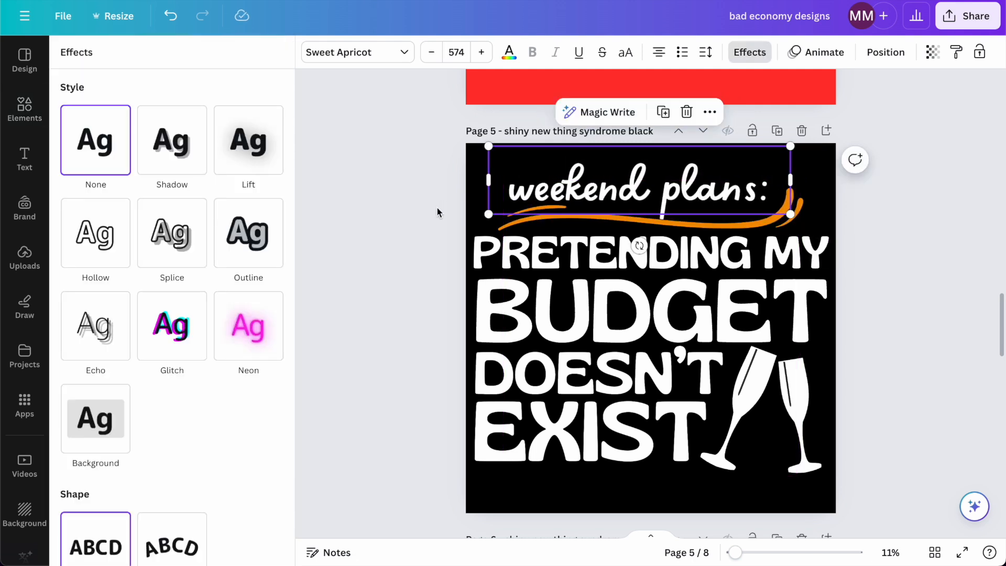
left_click(395, 300)
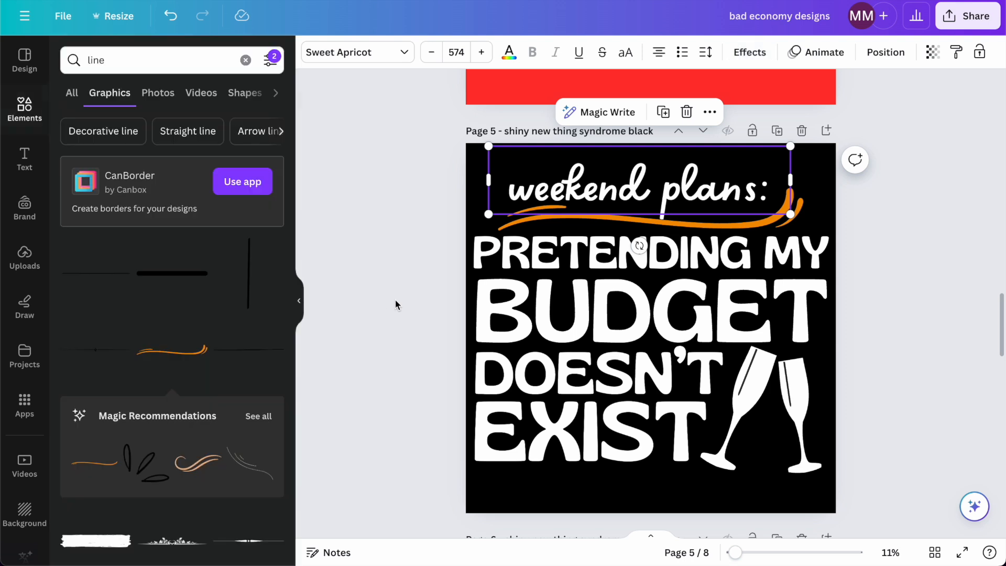
left_click(386, 315)
- Duplicate page 5 and shorten the heading on the copy to "weekend"
left_click(662, 196)
left_click(777, 131)
left_click(674, 198)
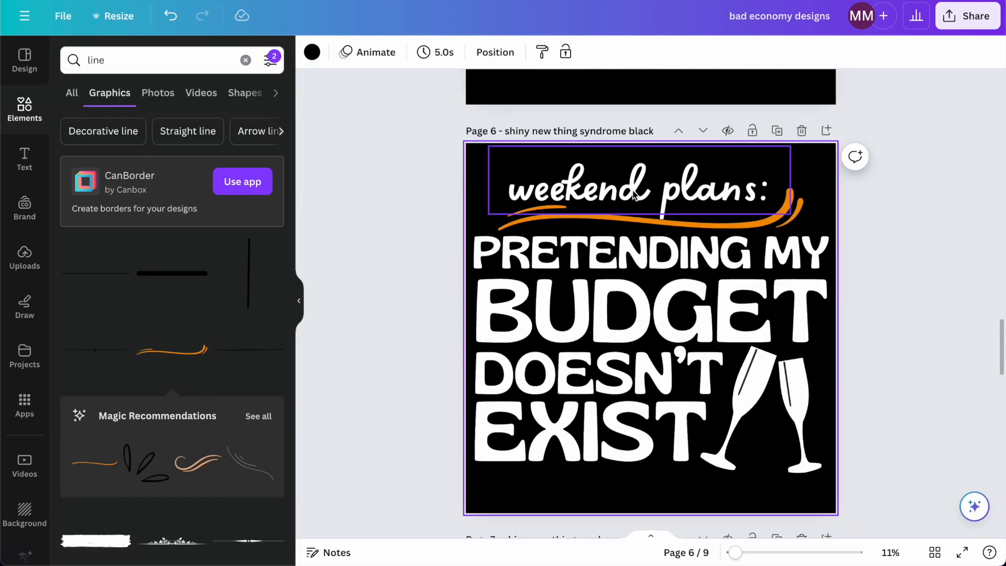
left_click(675, 198)
double_click(674, 198)
key("BackSpace")
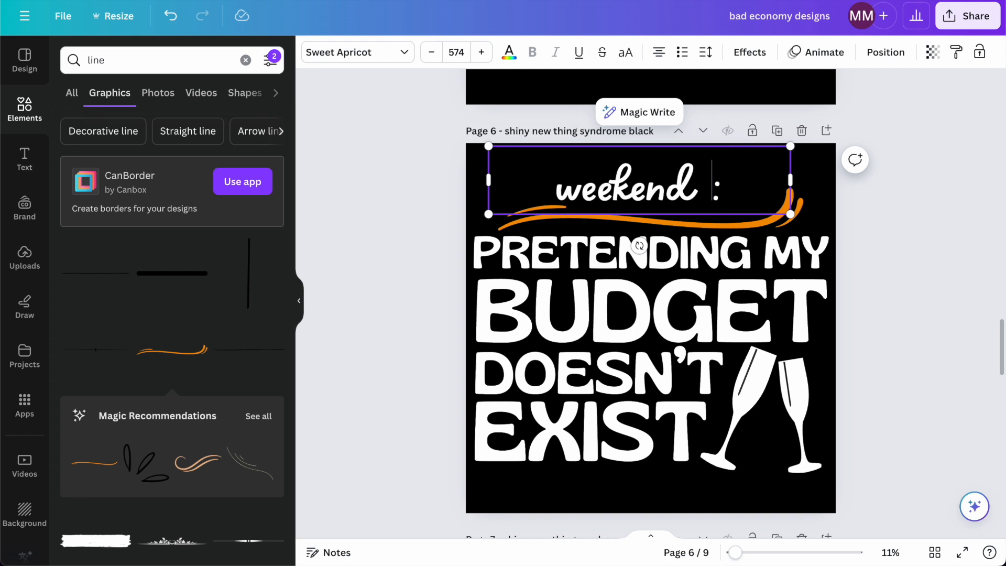
key("BackSpace")
key("BackSpace")
left_click(869, 197)
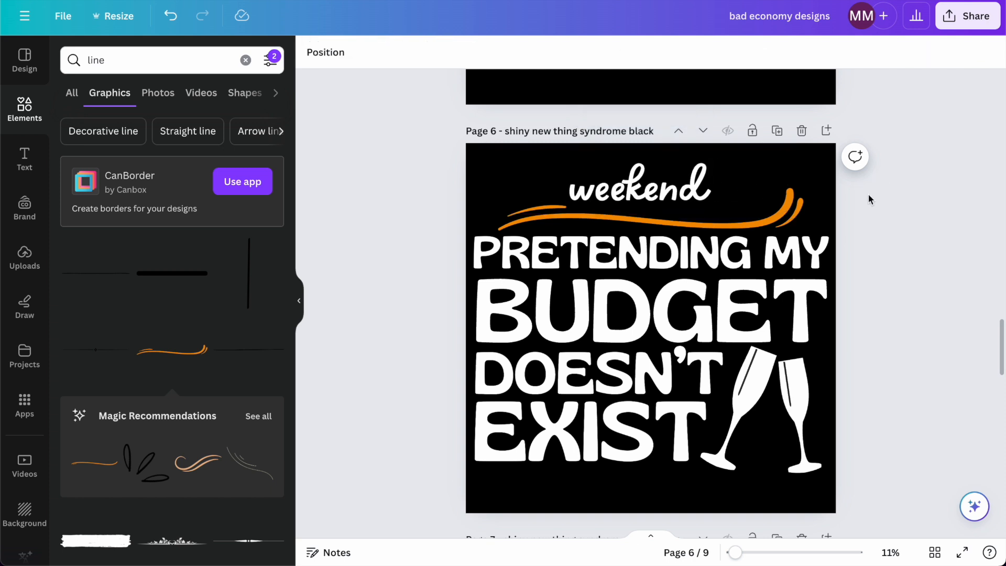
- Duplicate the "weekend" text just below itself and change the copy's wording to "plans:"
left_click(673, 193)
left_click_drag(673, 192, 697, 246)
double_click(697, 247)
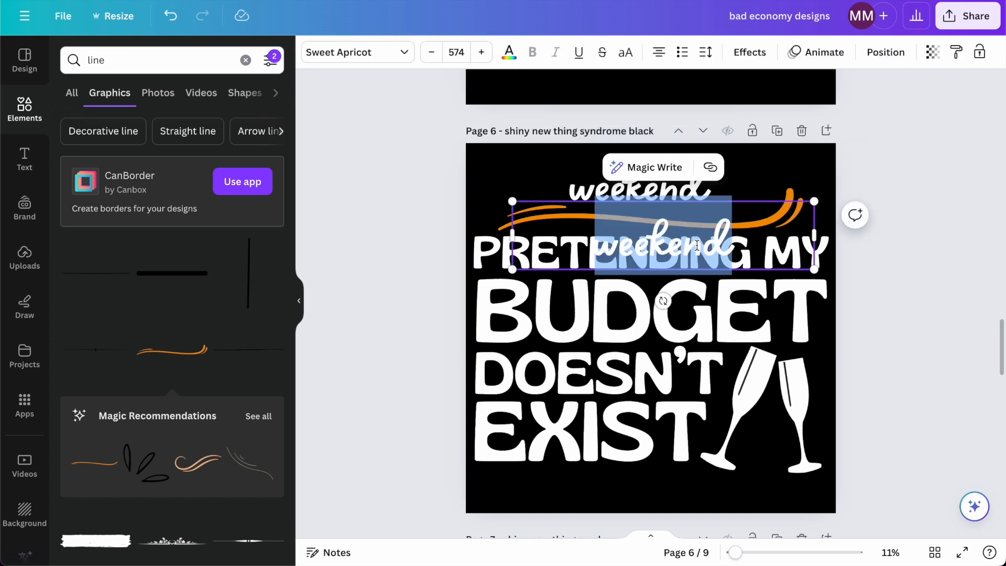
key("BackSpace")
type("Plans")
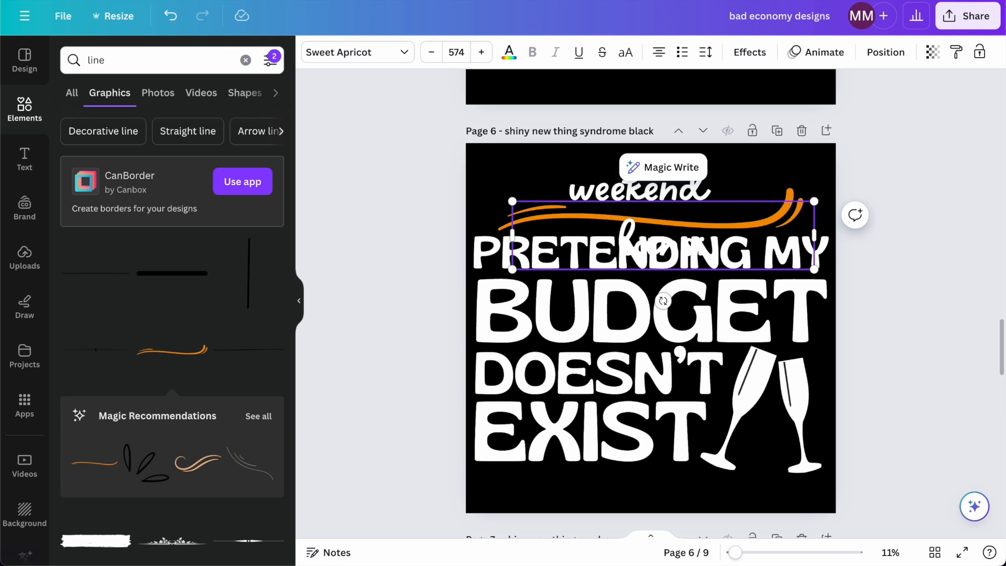
left_click(938, 179)
- Apply a Curve of 60 to "weekend", shift it toward the swoosh's left end and tilt it slightly clockwise
left_click(618, 192)
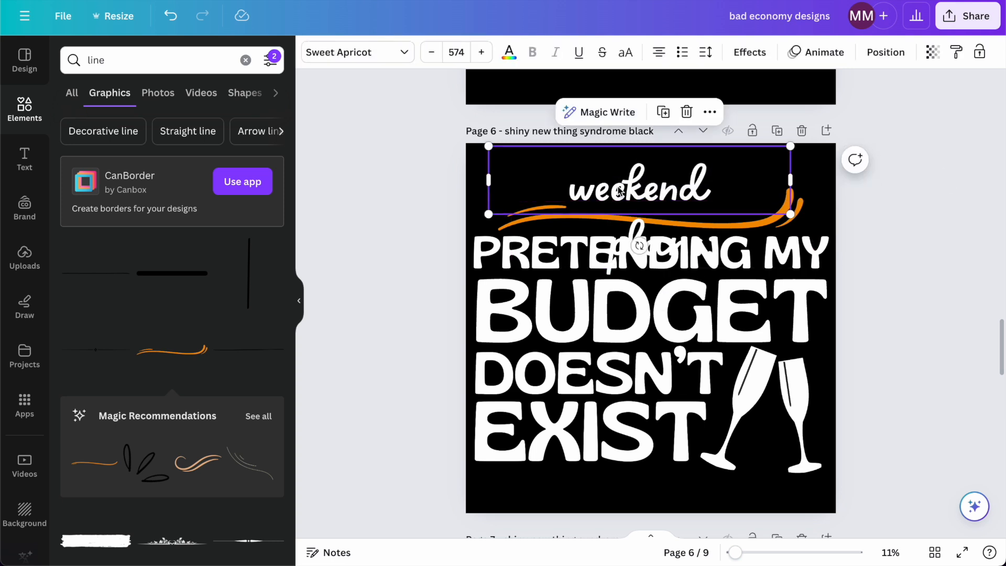
left_click(749, 52)
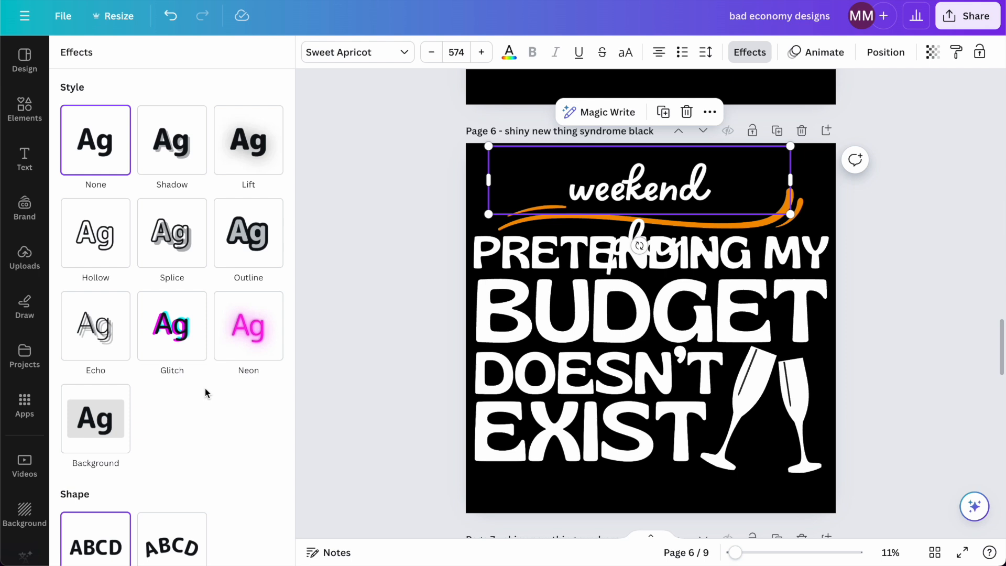
left_click(172, 539)
scroll(284, 430, "down", 3)
mouse_move(198, 554)
left_mouse_down()
mouse_move(186, 555)
mouse_move(205, 554)
left_mouse_up()
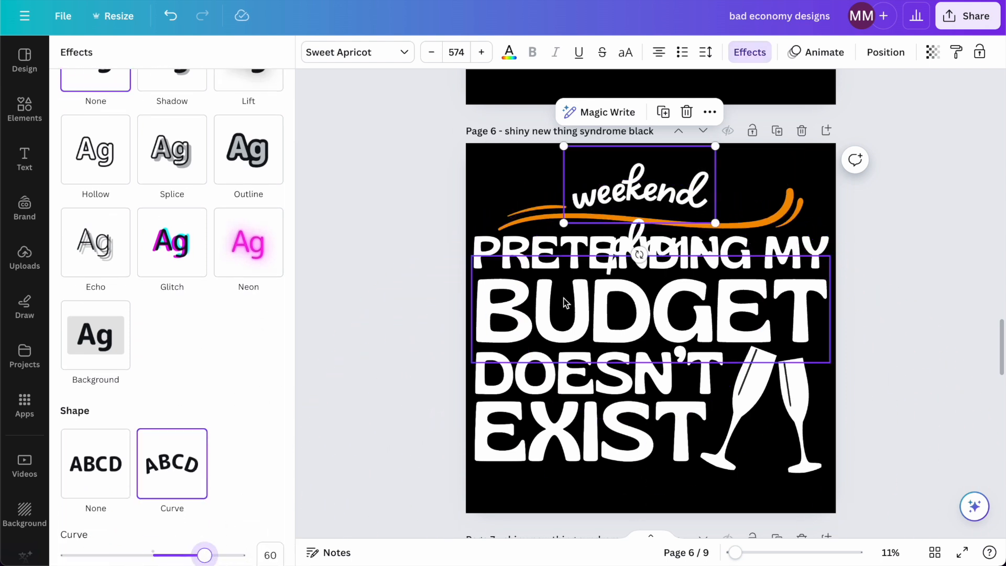
left_click_drag(663, 203, 603, 198)
left_click_drag(578, 250, 568, 251)
- Apply a Curve of -65 to "plans:" and place it beside "weekend" above the swoosh
left_click(661, 257)
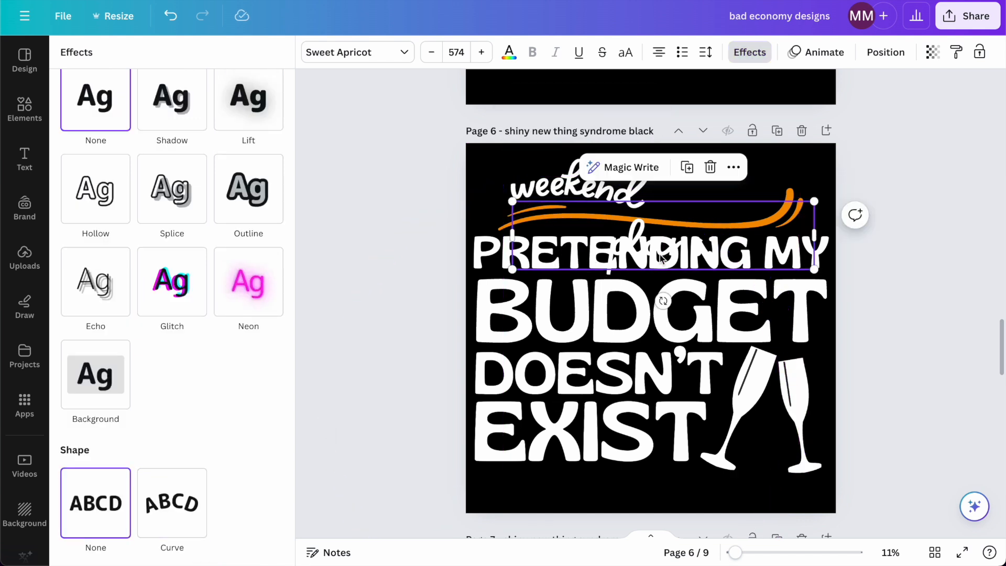
left_click(199, 481)
scroll(199, 481, "down", 1)
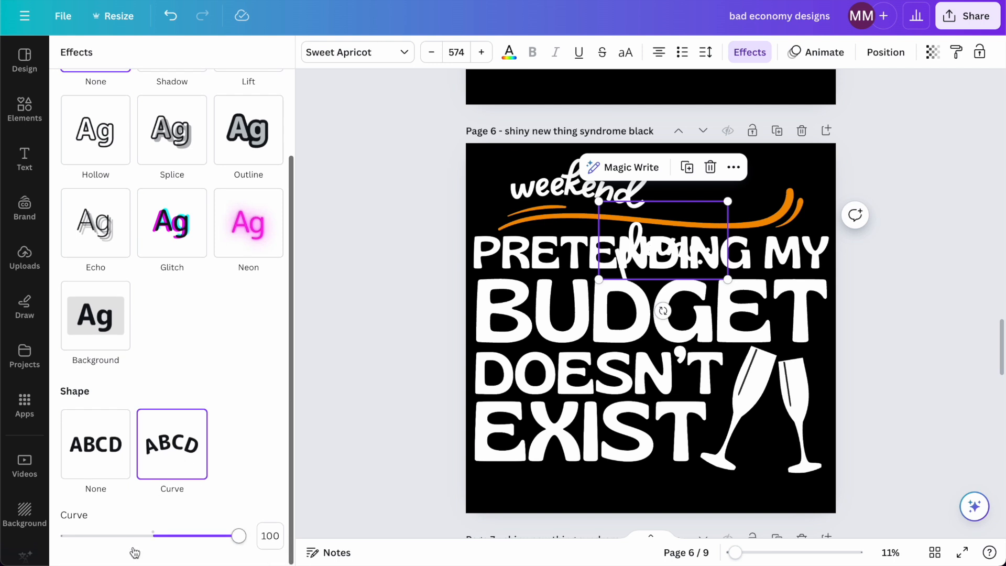
left_click(124, 536)
left_click_drag(659, 244, 723, 201)
left_click_drag(124, 535, 97, 535)
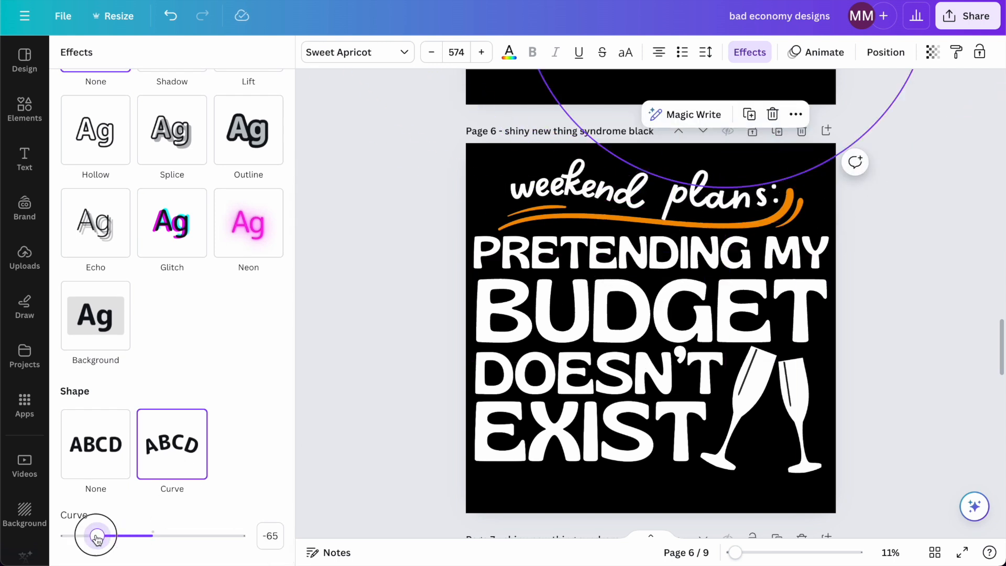
- Tilt "plans:" slightly counterclockwise and set its Curve to -48
left_click_drag(727, 252, 734, 253)
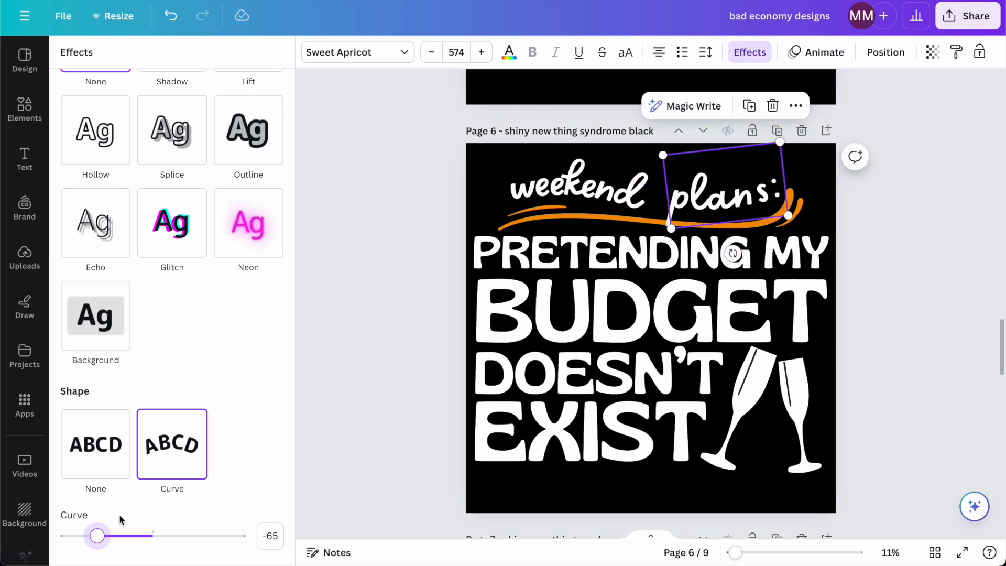
left_click_drag(97, 535, 83, 535)
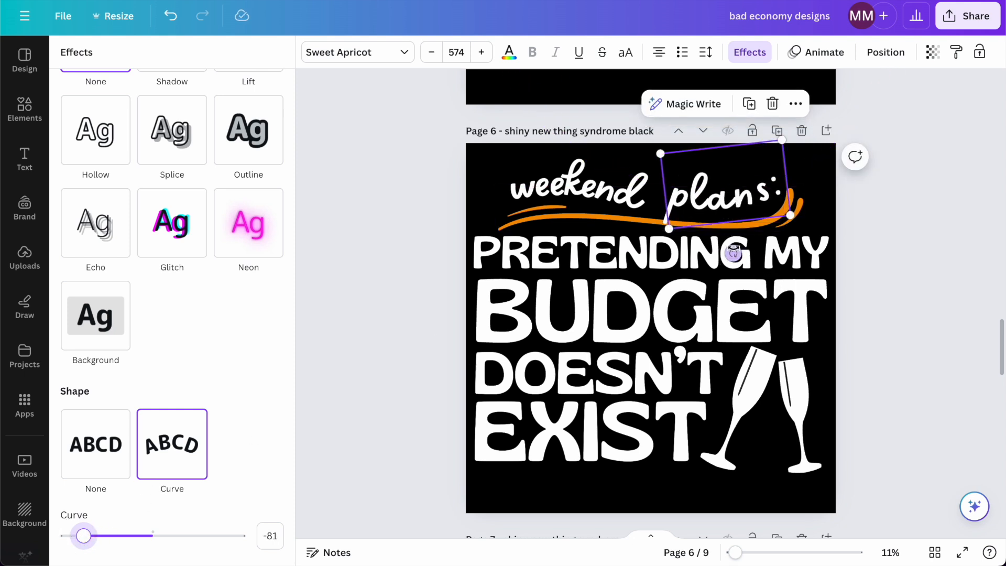
left_click_drag(733, 253, 727, 254)
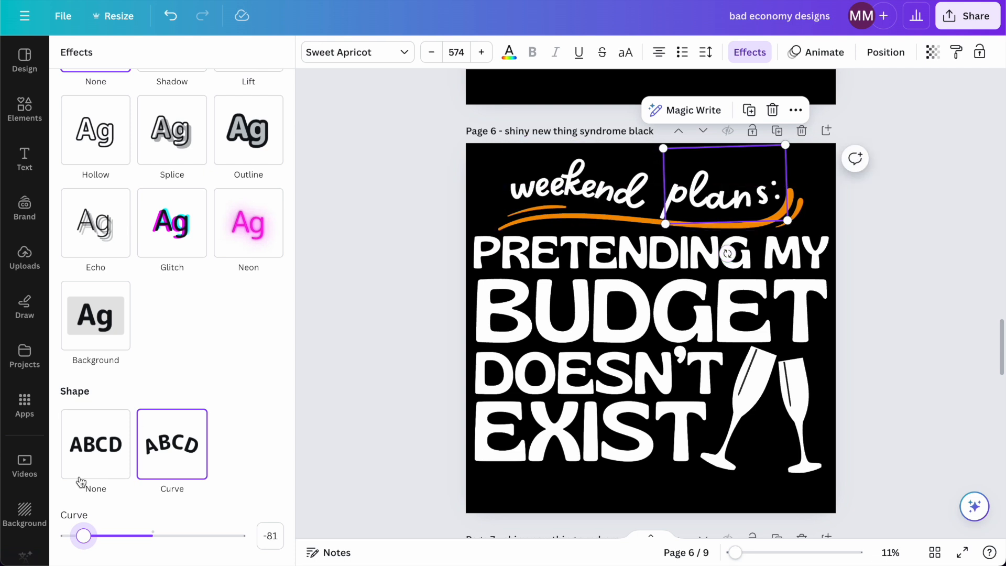
left_click_drag(84, 535, 112, 535)
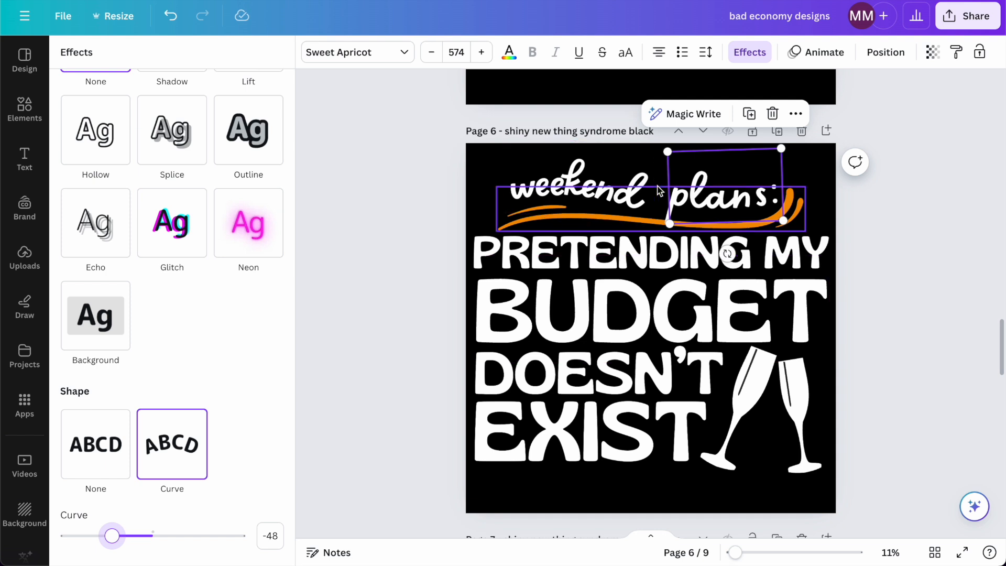
- Move the letter "d" from the end of the "weekend" text to the start of the "plans:" text
left_click(693, 182)
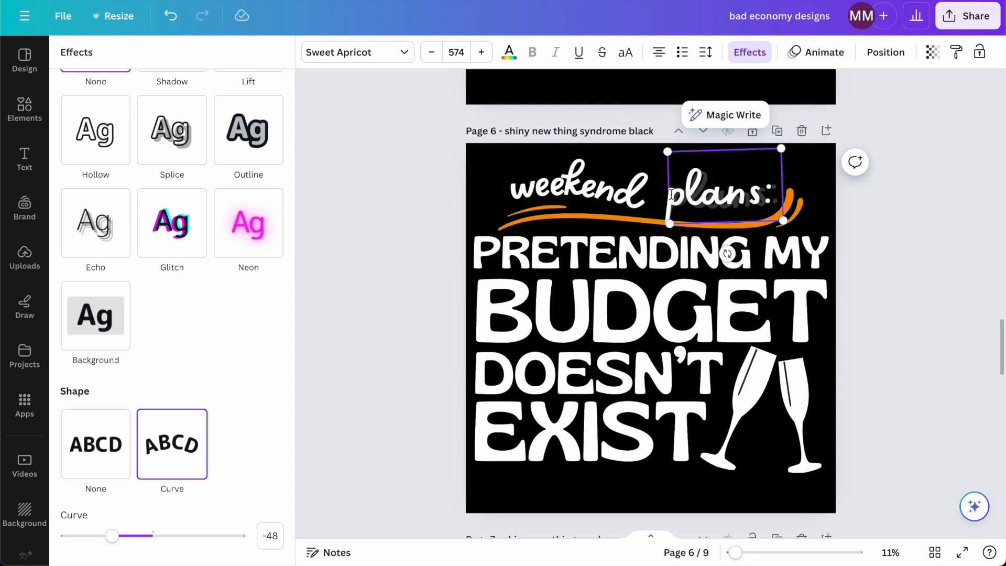
key("Escape")
left_click(587, 168)
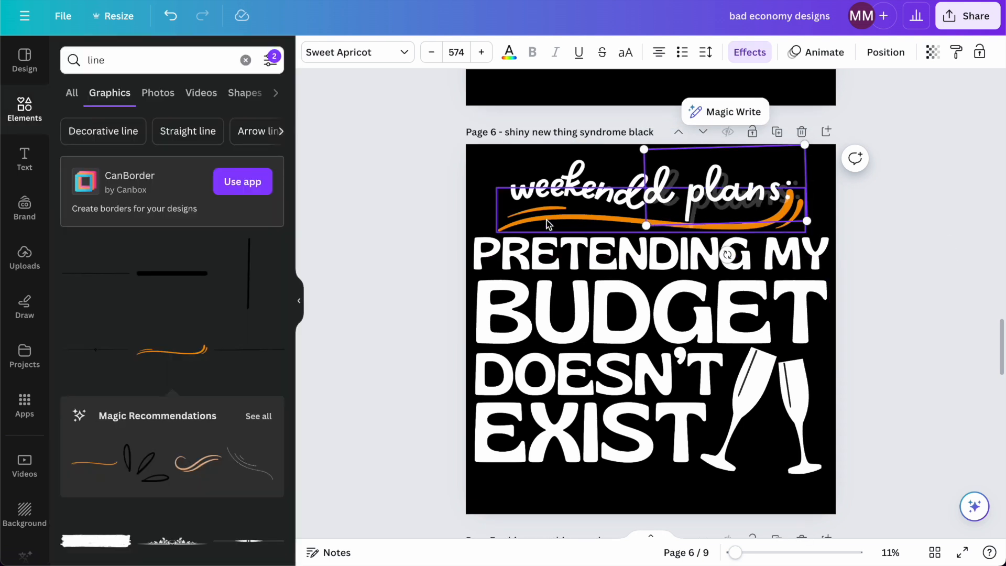
double_click(587, 168)
key("Right")
key("BackSpace")
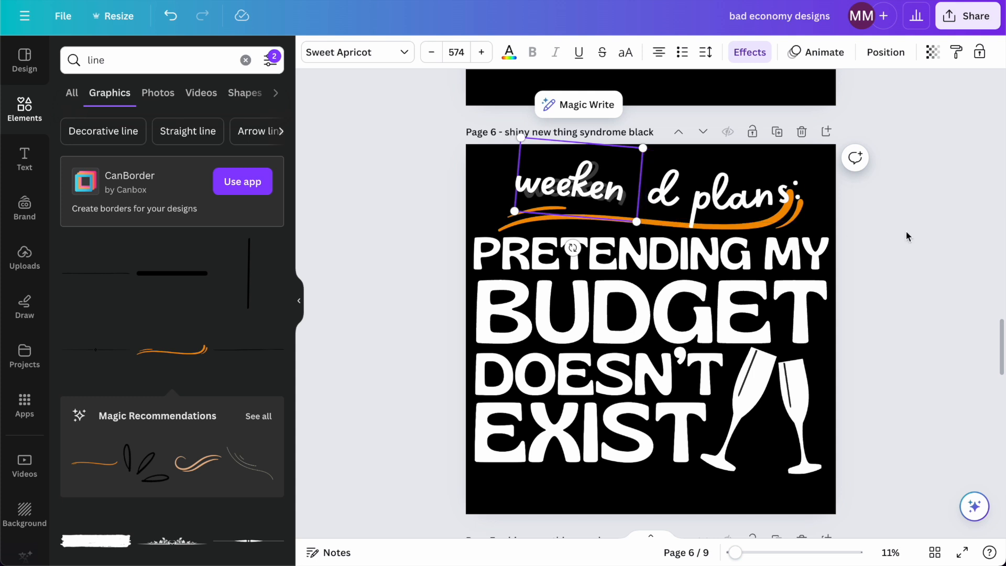
- Shift the "d plans:" text left so its "d" completes the word "weekend"
left_click(908, 237)
left_click_drag(710, 207, 688, 206)
key("Escape")
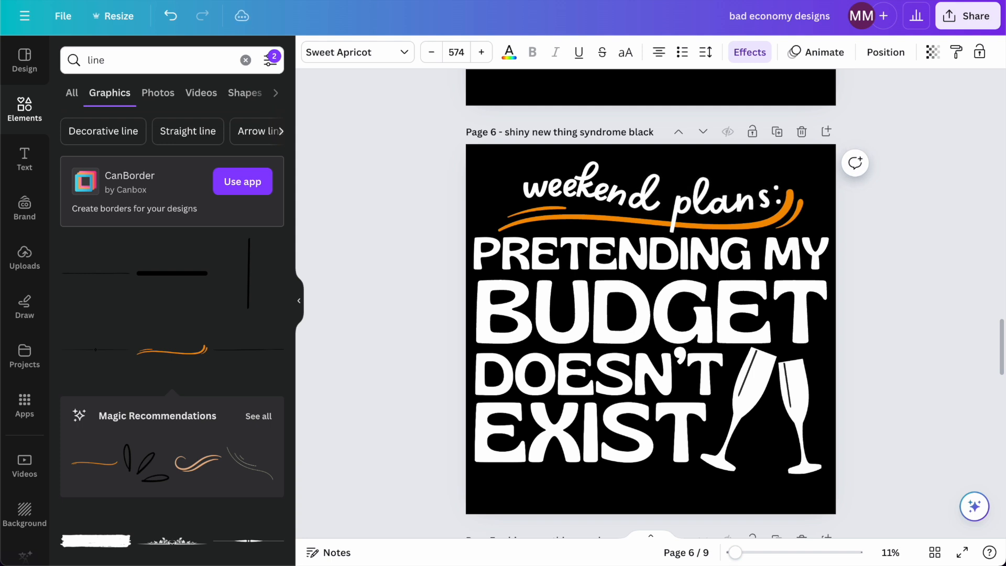
- Set the Curve of the "weeken" text to 73 and straighten its rotation
left_click(577, 191)
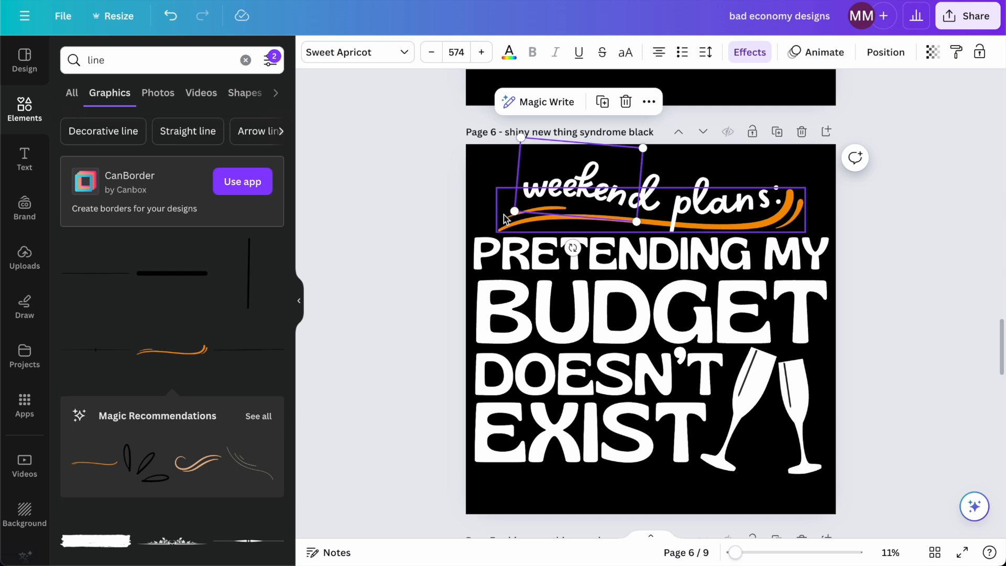
left_click(689, 186)
left_click(594, 184)
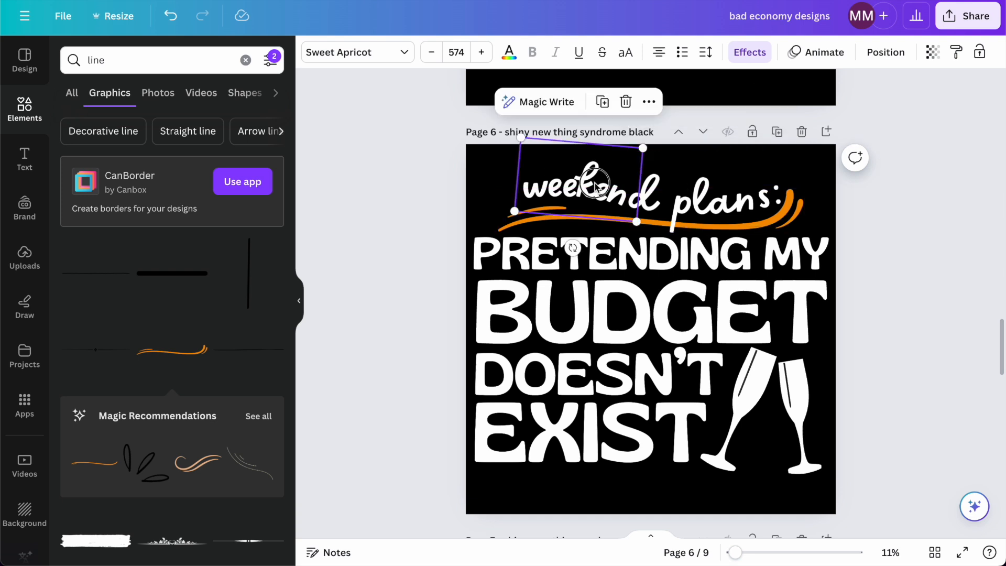
left_click(746, 58)
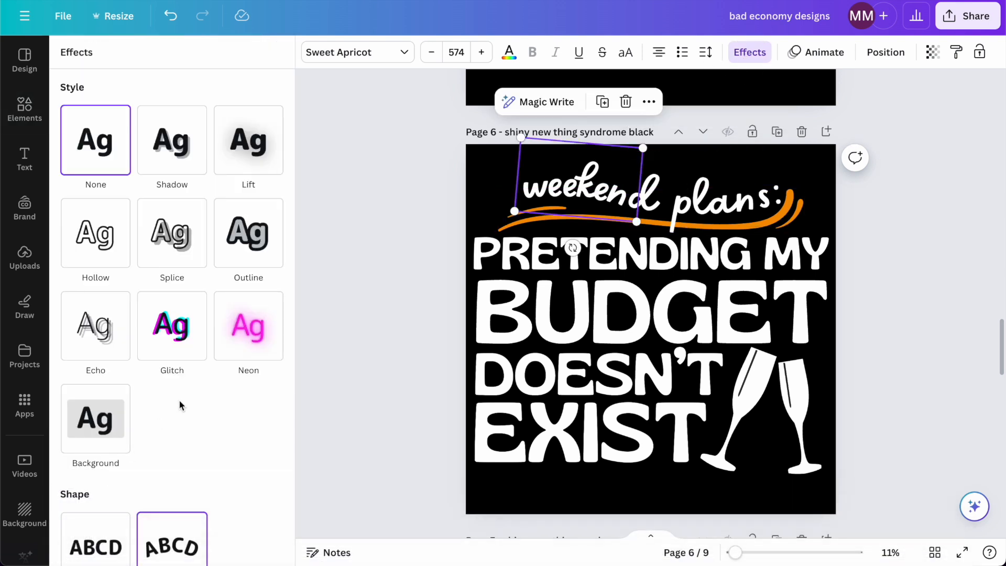
scroll(183, 404, "down", 2)
left_click_drag(204, 547, 216, 547)
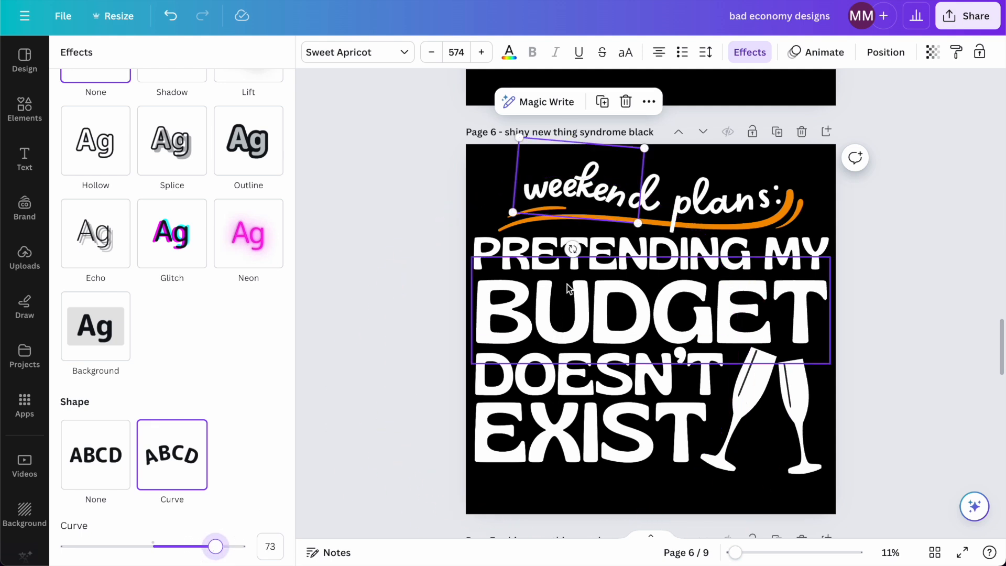
left_click_drag(573, 250, 577, 249)
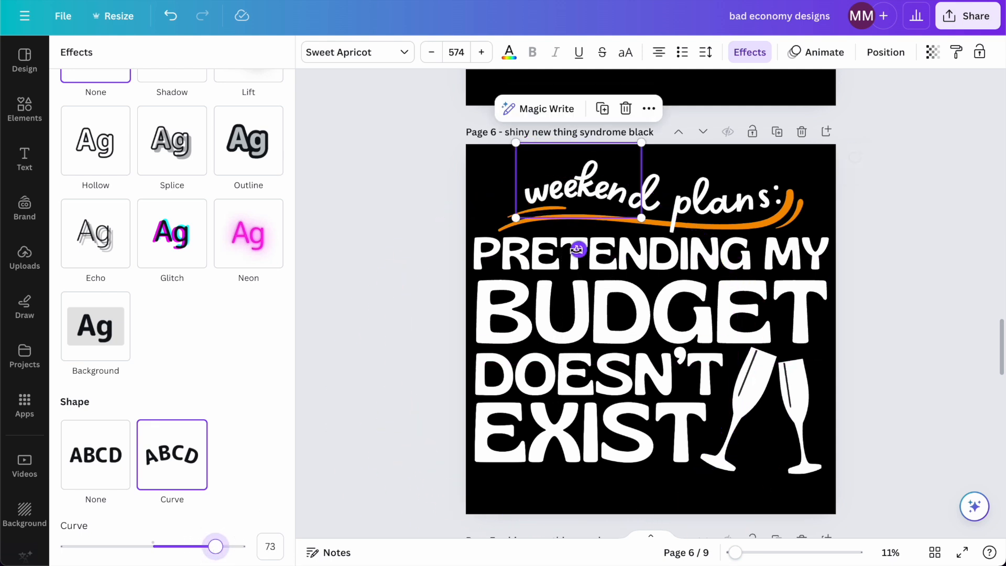
left_click(924, 180)
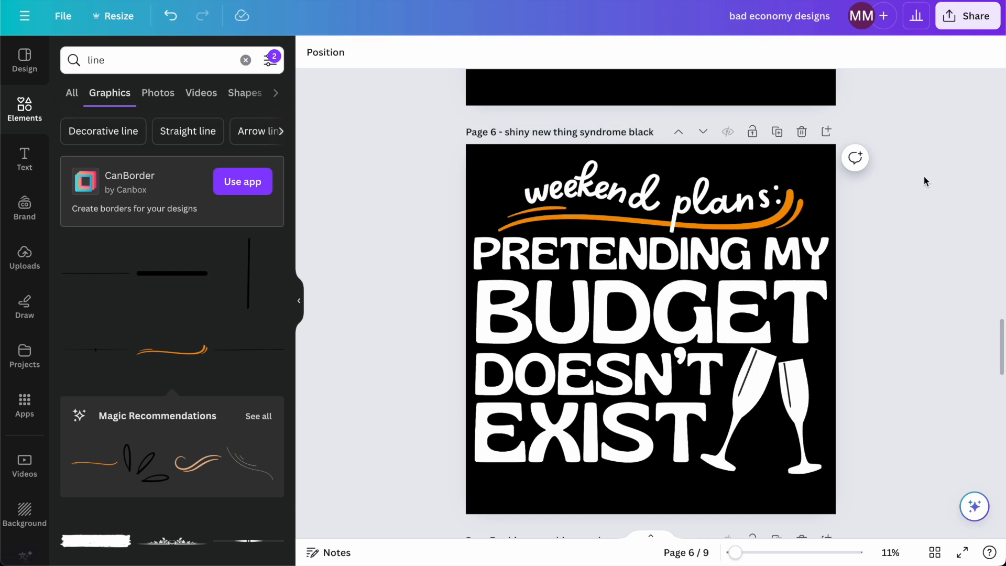
- Nudge the "d plans:" text slightly left to close the gap after "weeken"
left_click(570, 168)
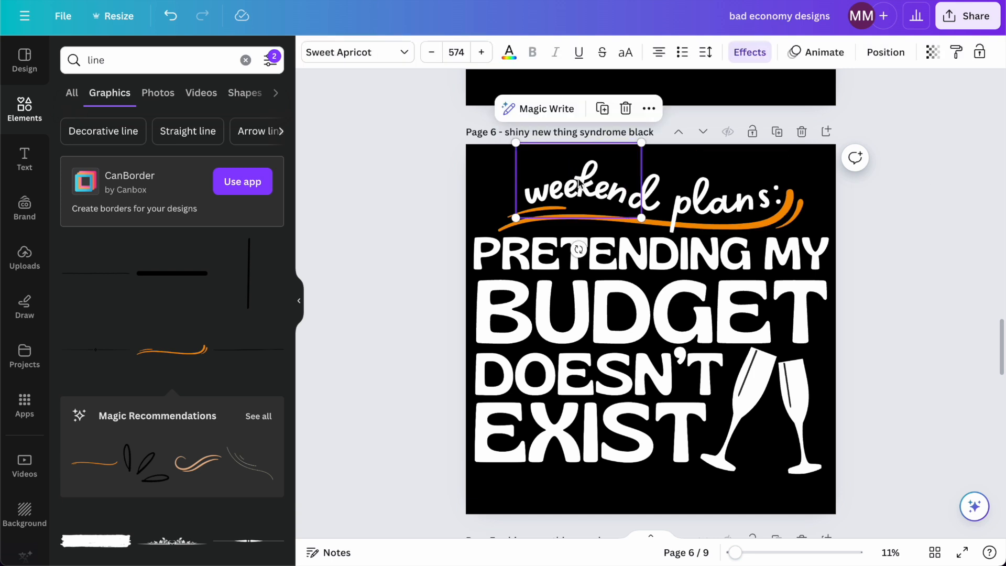
left_click(673, 204)
key("Left")
key("Left")
key("Left")
key("Left")
key("Left")
key("Left")
key("Left")
key("Left")
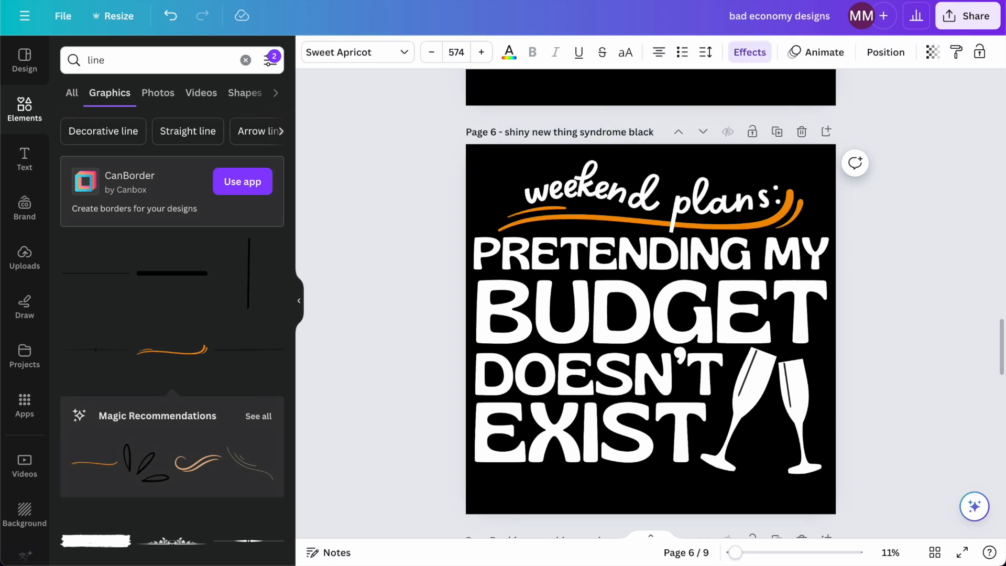
- Set the Curve of the "weeken" text to 59 and rotate the text slightly clockwise
key("shift+Tab")
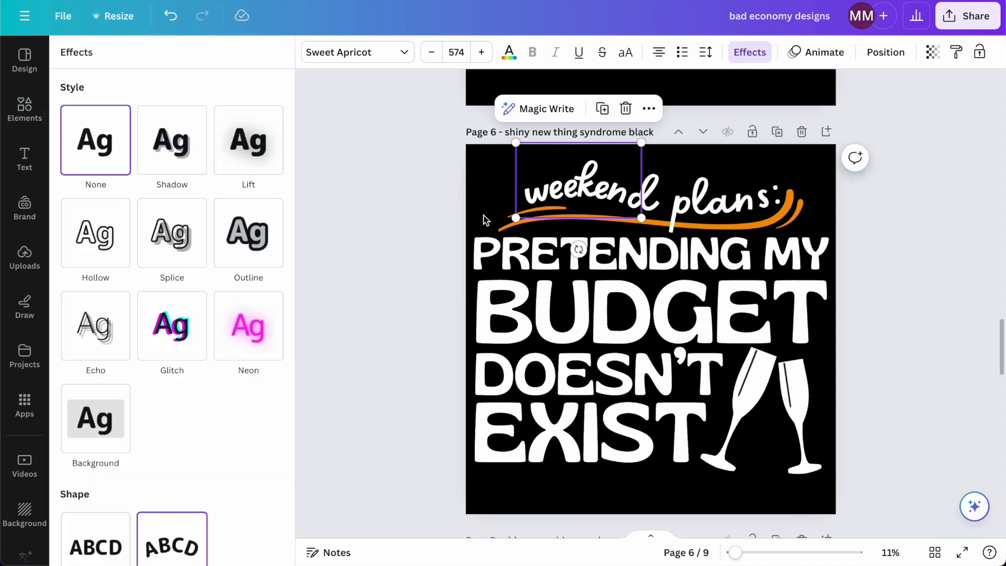
scroll(178, 474, "down", 2)
left_click_drag(215, 558, 204, 557)
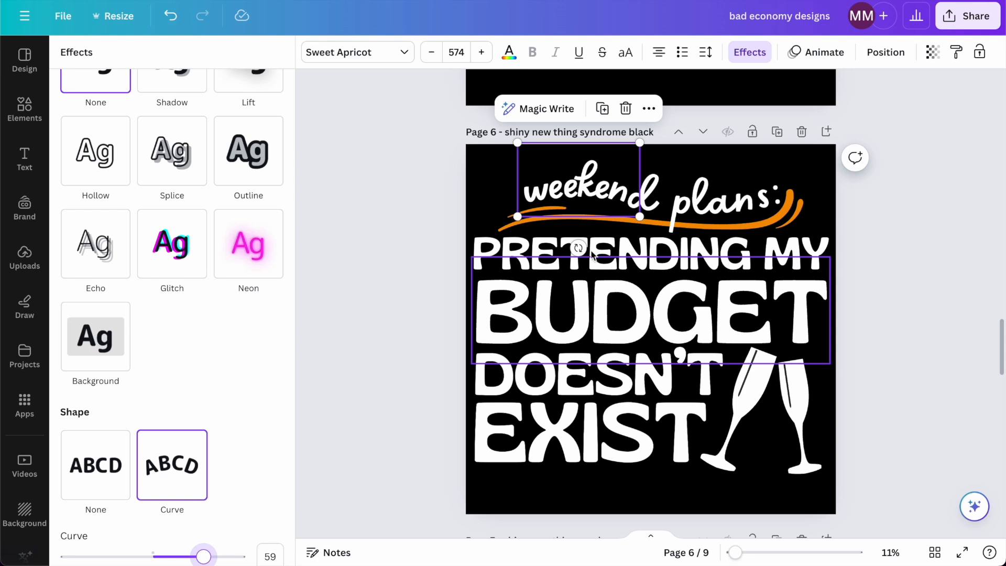
left_click_drag(579, 247, 575, 248)
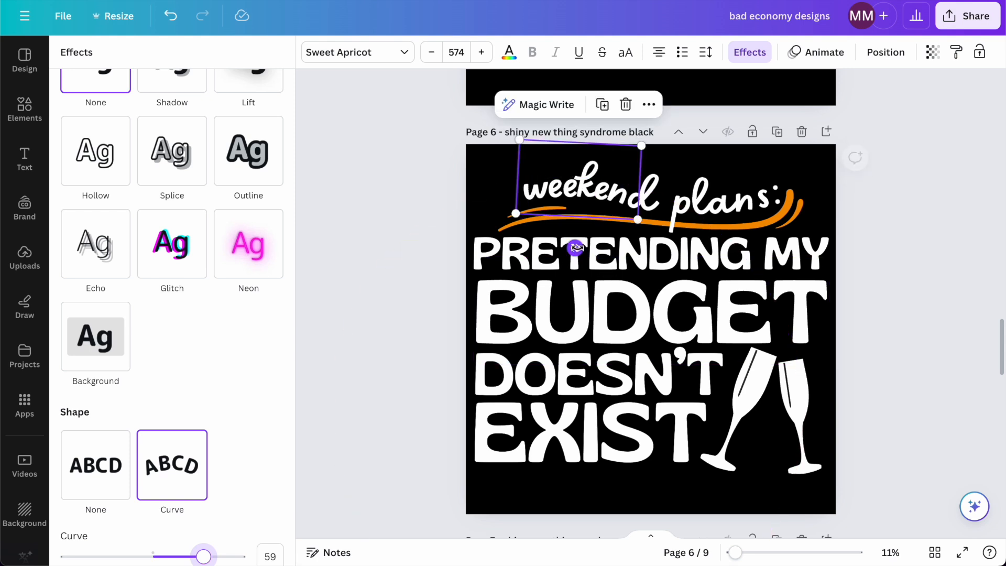
left_click(884, 178)
left_click(891, 239)
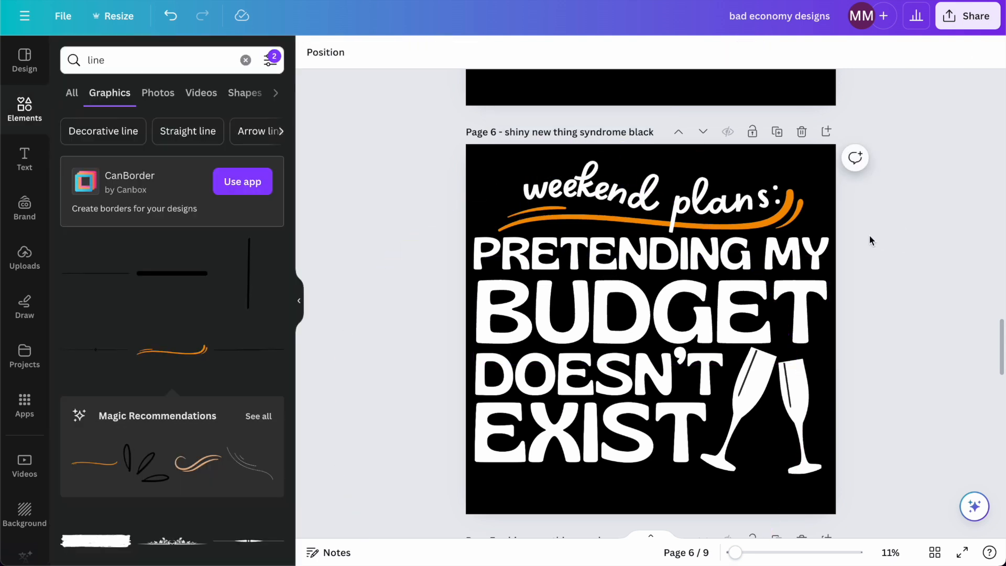
- Rotate the orange swoosh under the heading slightly clockwise
left_click(584, 212)
left_click(780, 230)
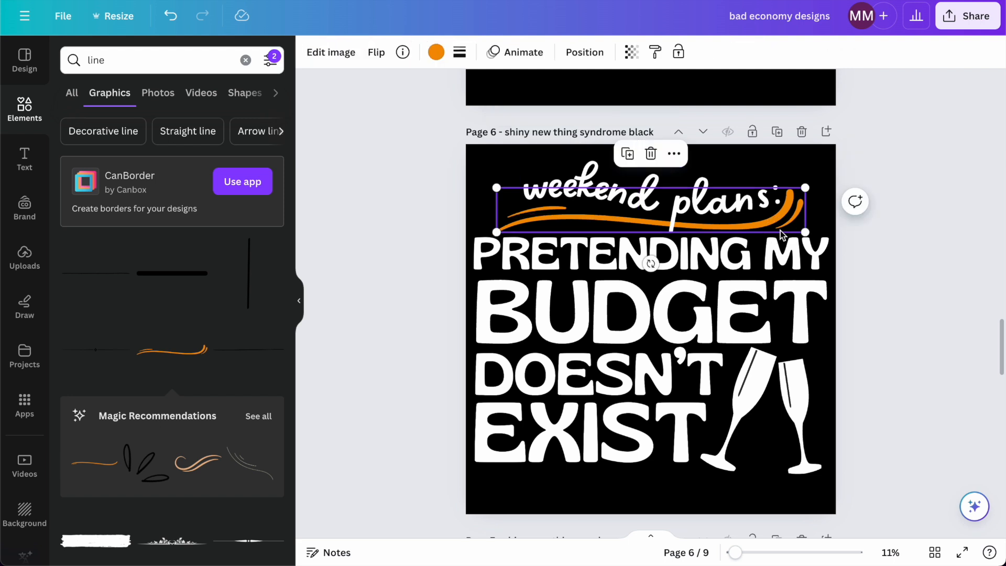
left_click_drag(652, 264, 652, 272)
left_click(883, 217)
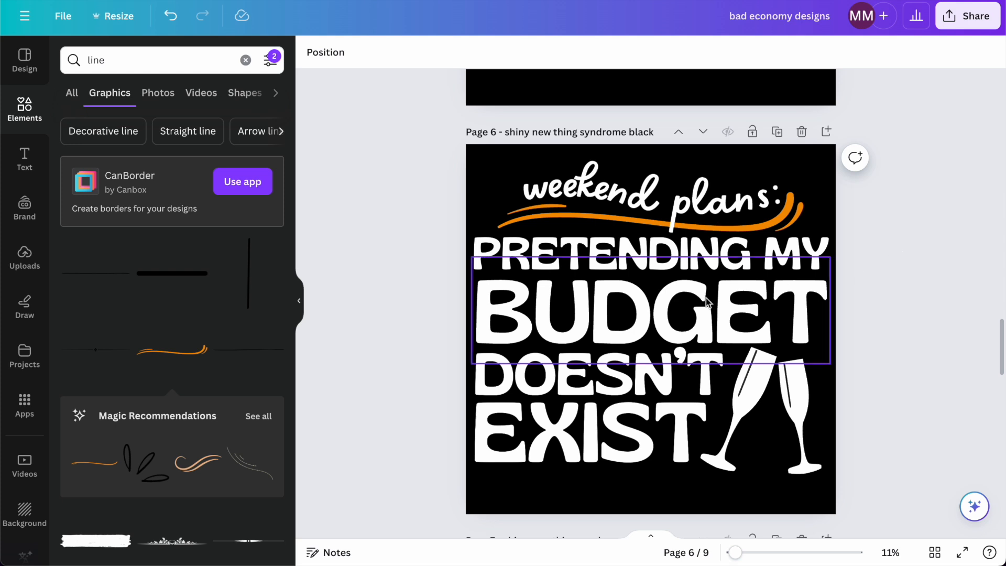
- Recolor the "BUDGET" text, trying orange and light yellow before applying the golden yellow from the Brand Kit palette
left_click(662, 307)
left_click(504, 57)
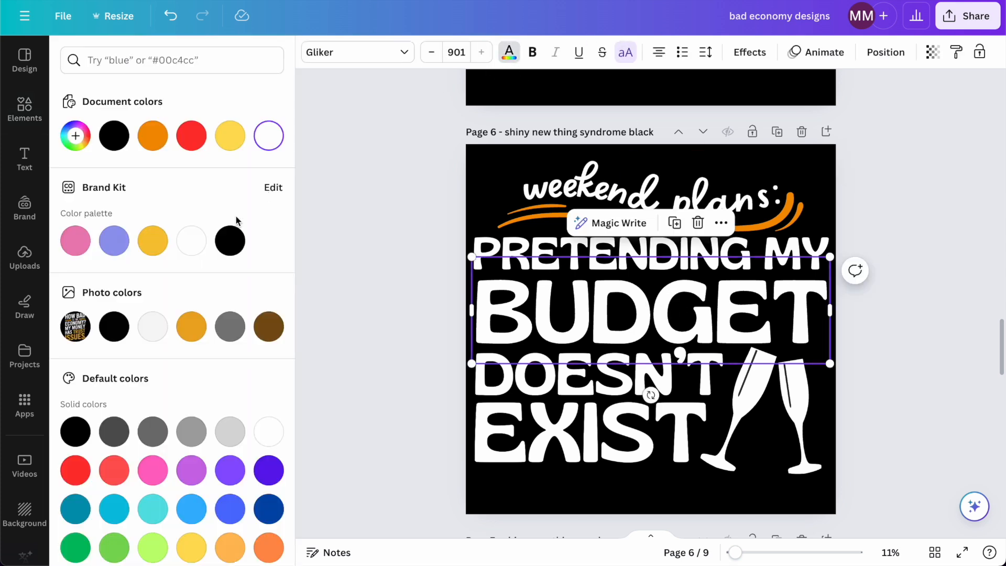
left_click(152, 135)
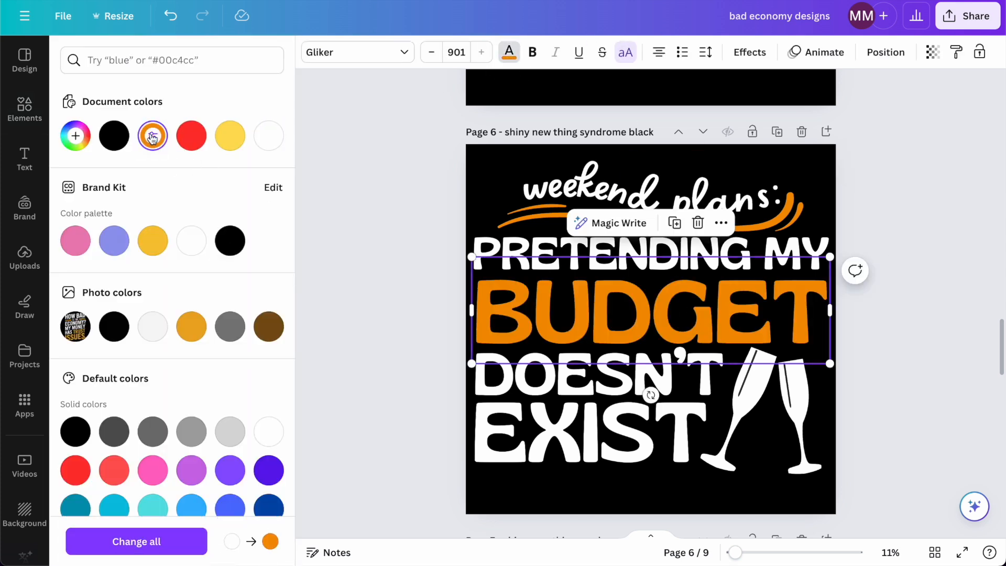
left_click(230, 136)
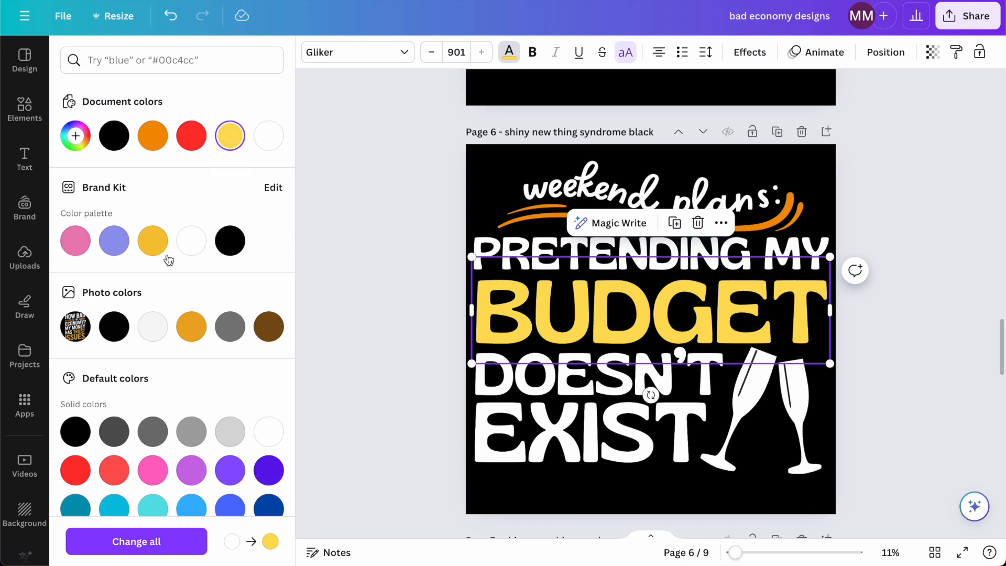
left_click(152, 240)
- Recolor the orange swoosh with the golden yellow from the Brand Kit palette
left_click(795, 220)
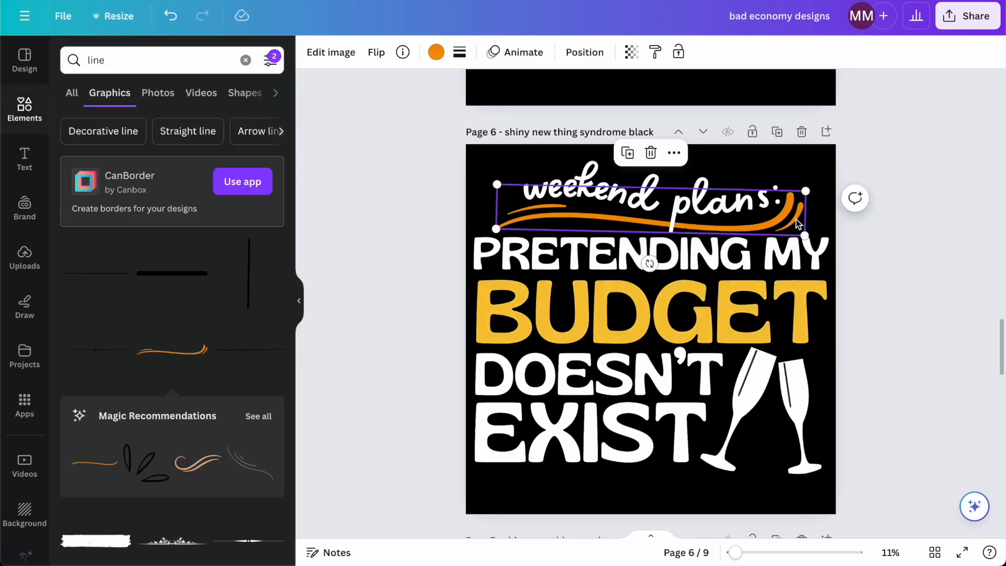
left_click(436, 52)
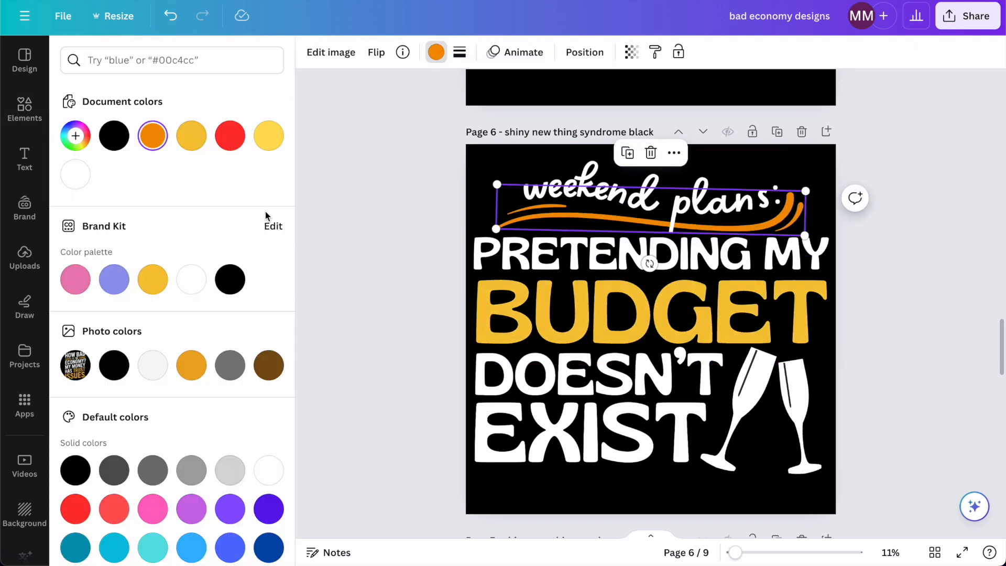
left_click(152, 279)
left_click(922, 210)
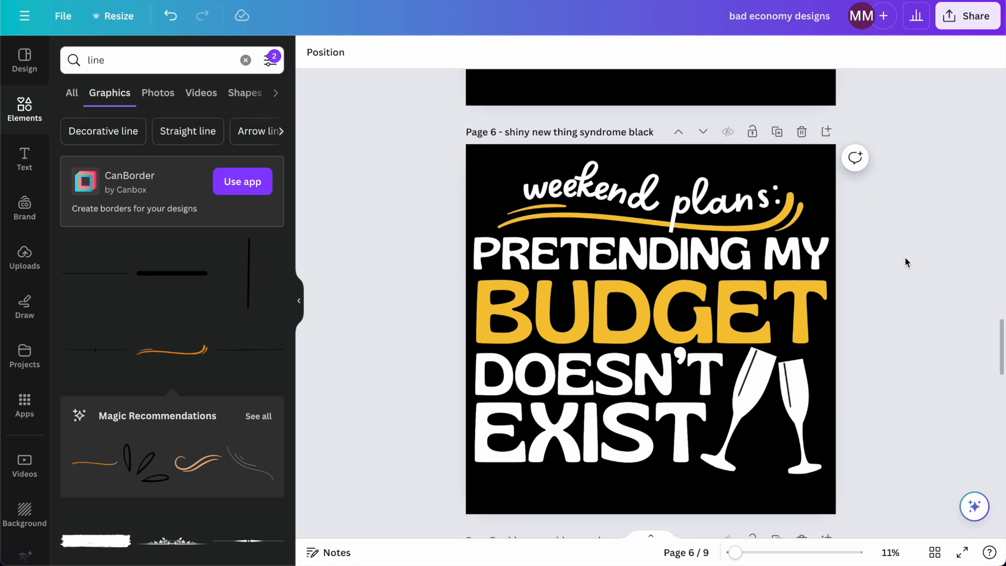
- Move the recolored "weekend plans" page up so it becomes page 2 of the document
left_click(679, 134)
left_click(678, 134)
left_click(679, 134)
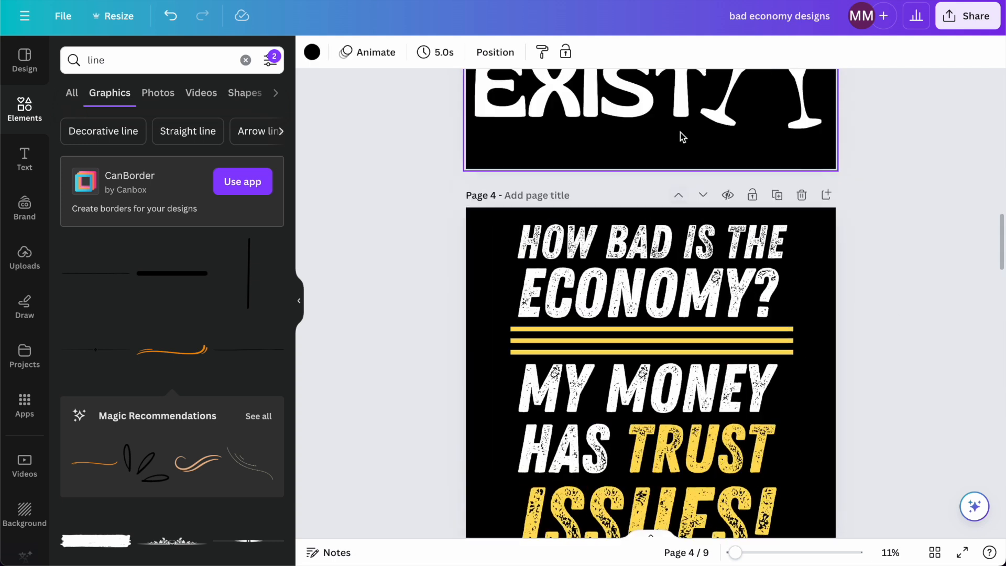
left_click(680, 132)
left_click(680, 132)
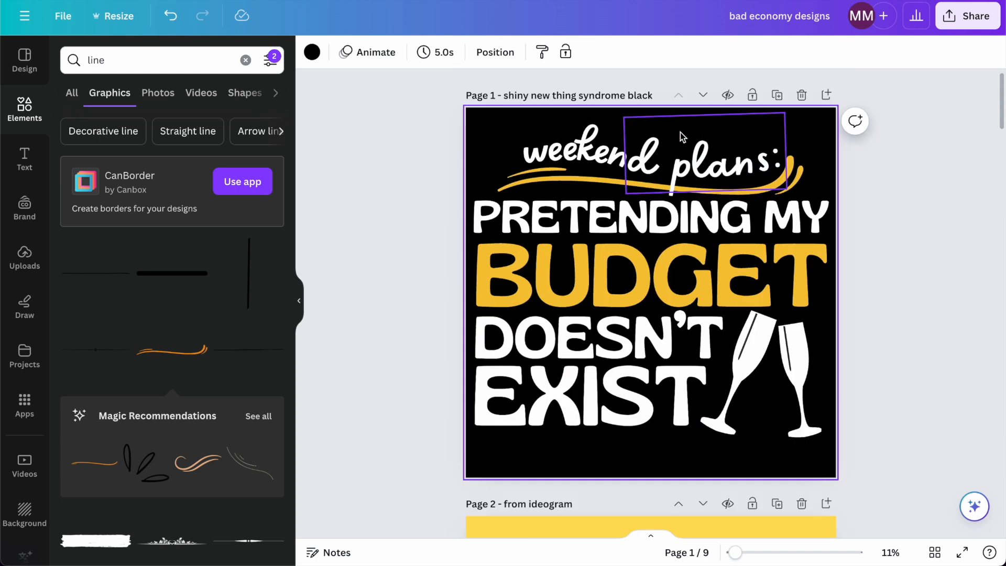
left_click(703, 95)
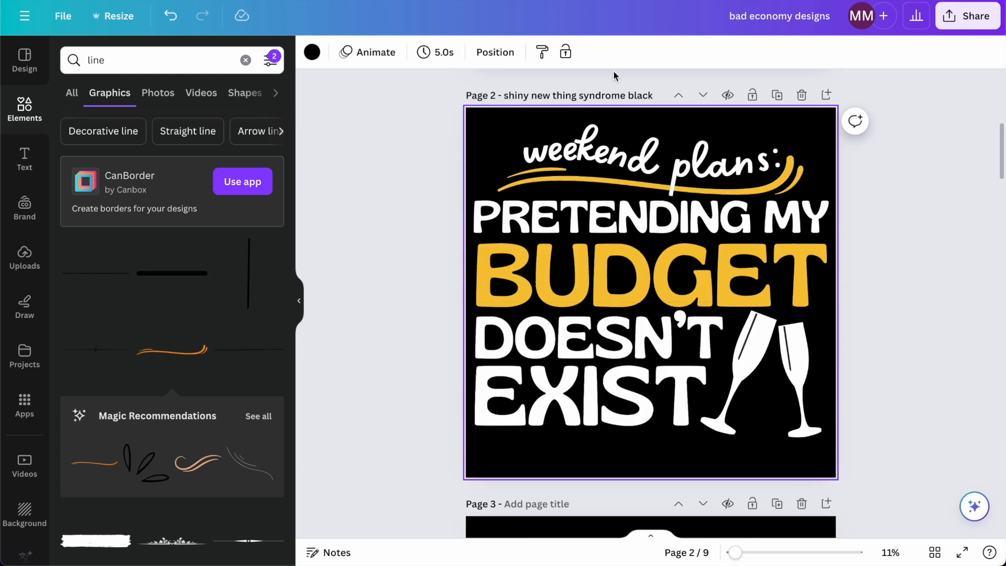
- Rename page 2 as "weekend plans funny bad economy tshirt"
left_click(592, 96)
type("ww")
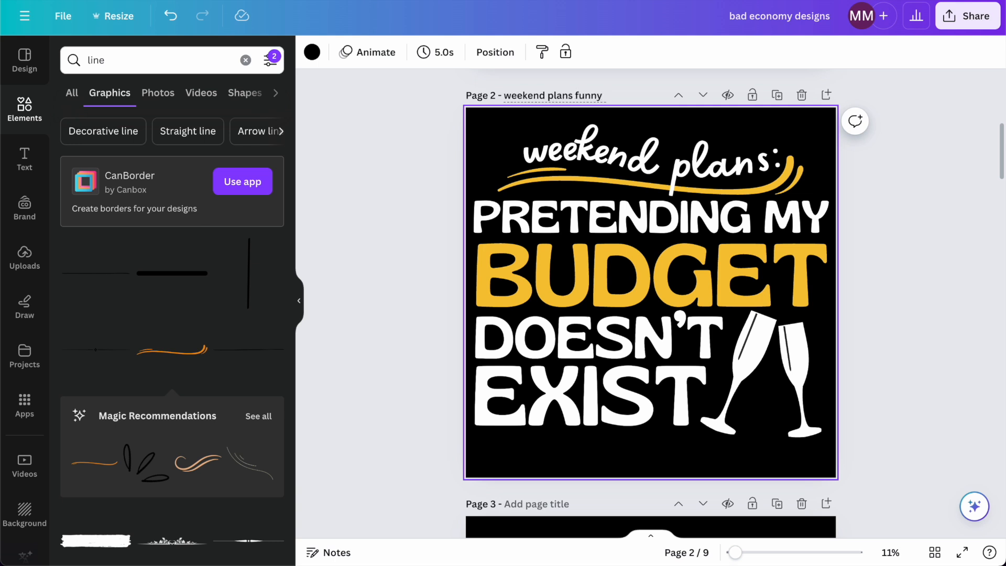
type("ekend plans funny bad economy tshirt")
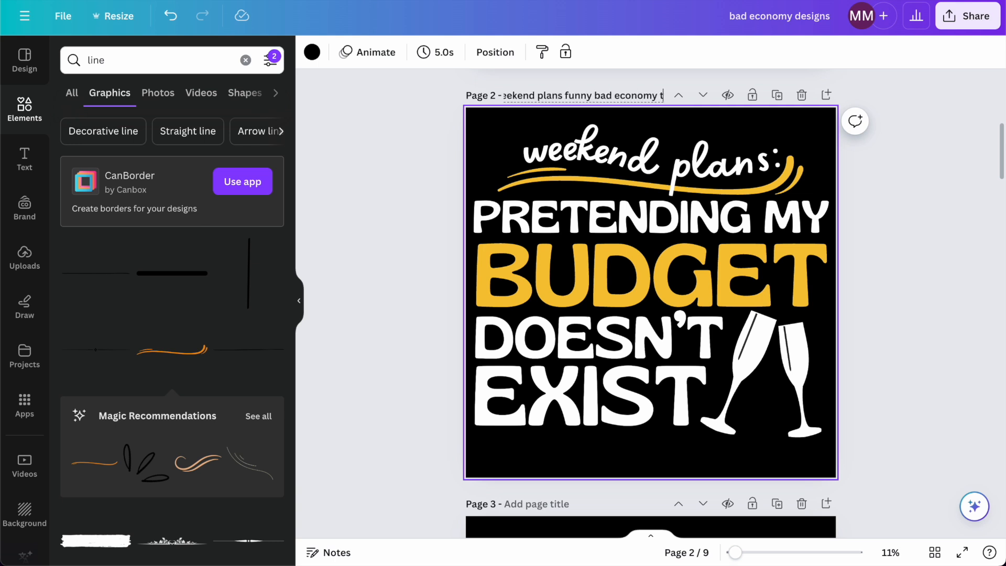
left_click(931, 169)
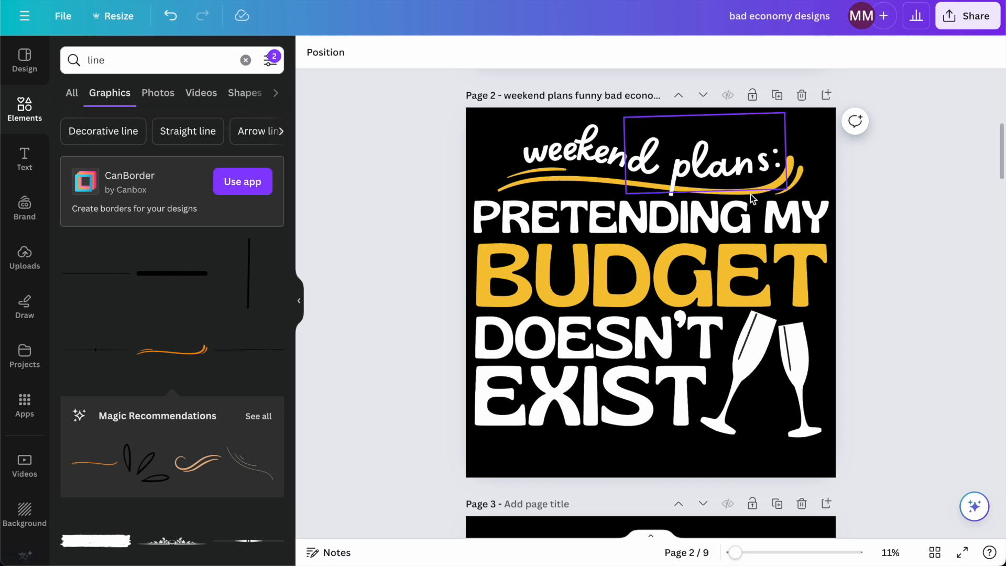
- Title page 3 "money trust issues tshirt"
scroll(776, 205, "down", 3)
scroll(777, 205, "down", 1)
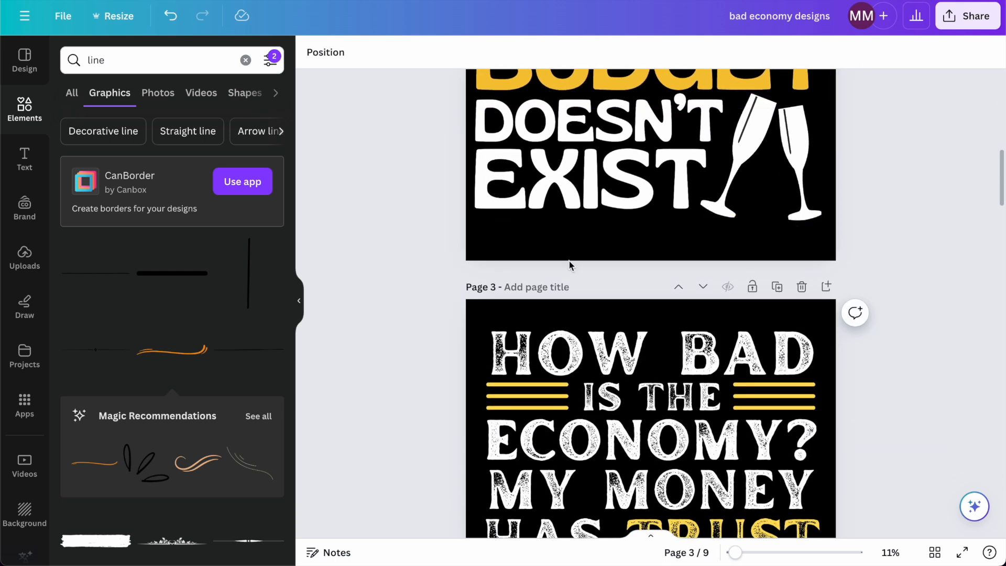
scroll(759, 222, "down", 3)
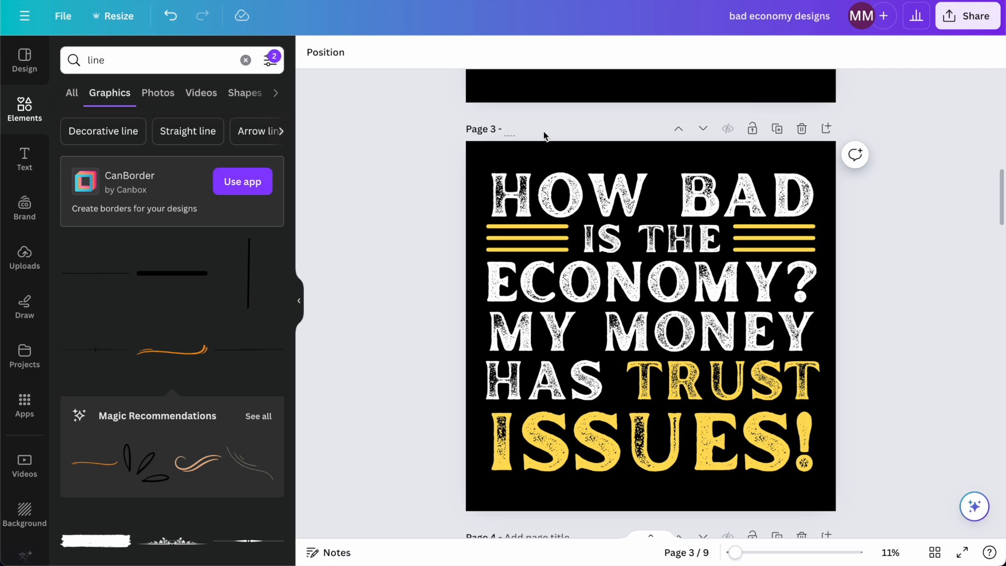
type("money trust issues tshirt")
scroll(407, 241, "down", 6)
scroll(545, 225, "up", 6)
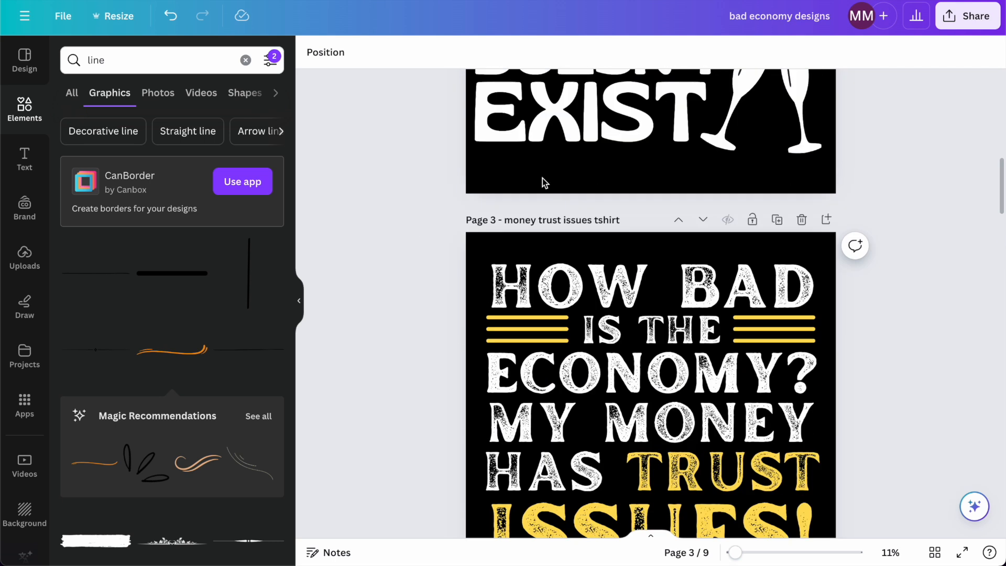
- Title page 4 "money trust issues tshirt 2"
scroll(550, 220, "down", 3)
left_click(540, 376)
type("money trust issues tshirt")
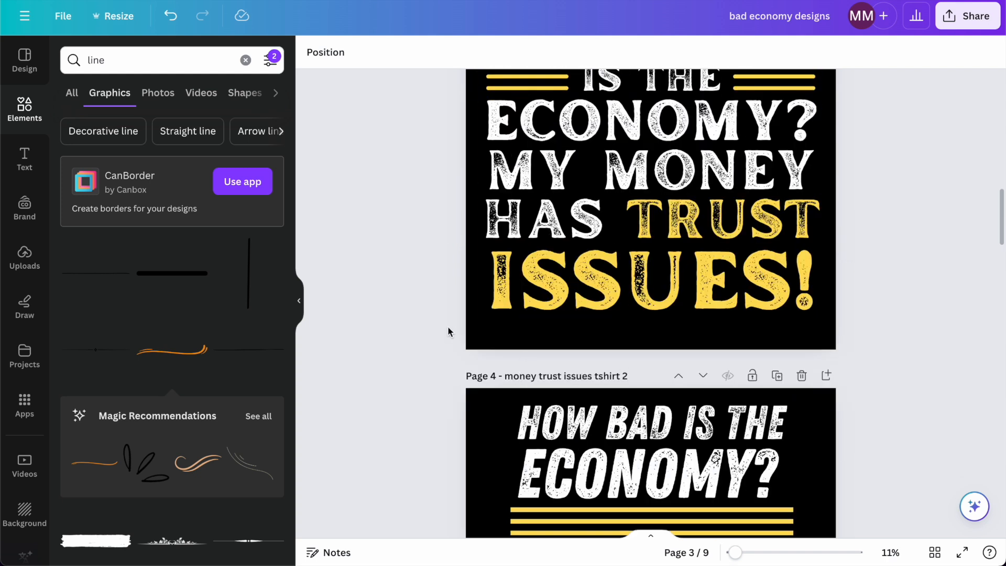
- Title page 5, the red page, "weekend plans bad economy couch"
scroll(445, 330, "down", 5)
left_click(539, 231)
type("weekend plans")
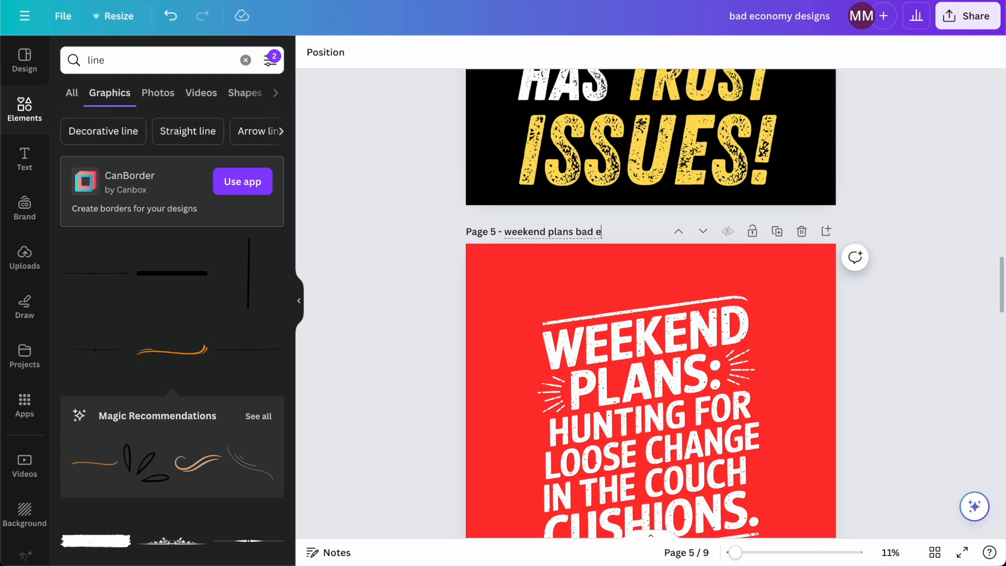
type("bad economy couch")
key("Return")
- Delete the two leftover draft pages of the "weekend plans" budget design that follow the red page
scroll(798, 158, "down", 5)
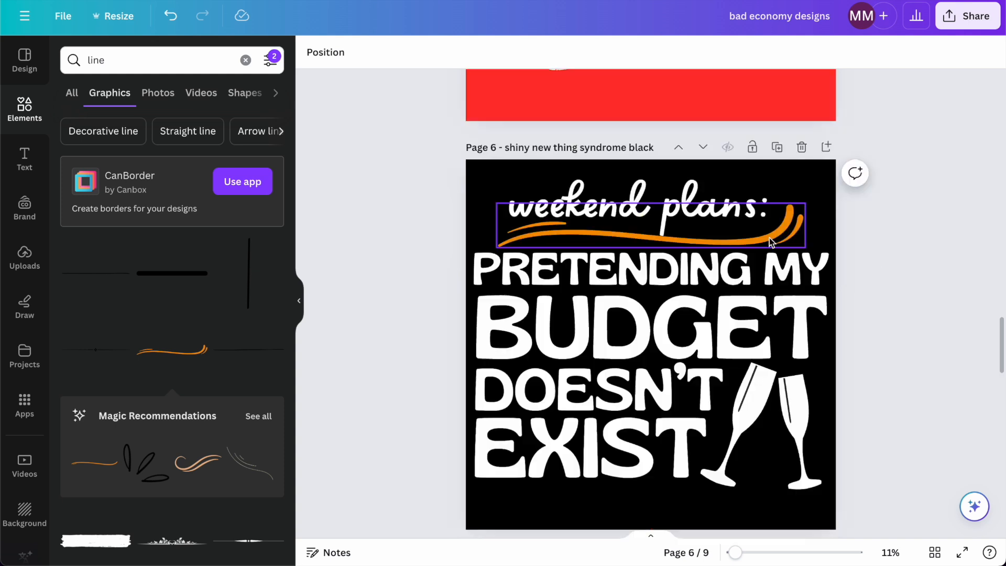
left_click(801, 148)
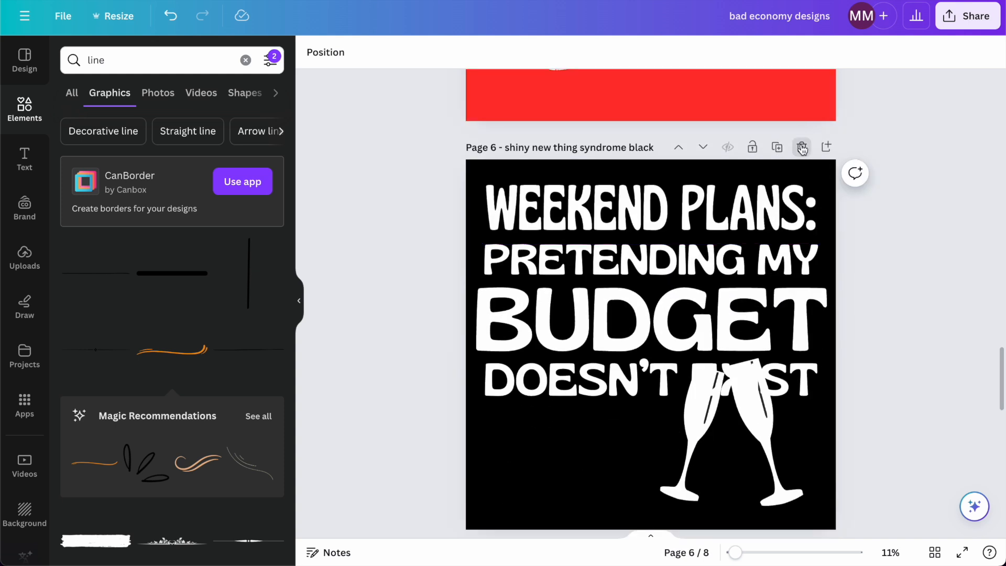
left_click(801, 148)
scroll(786, 194, "up", 15)
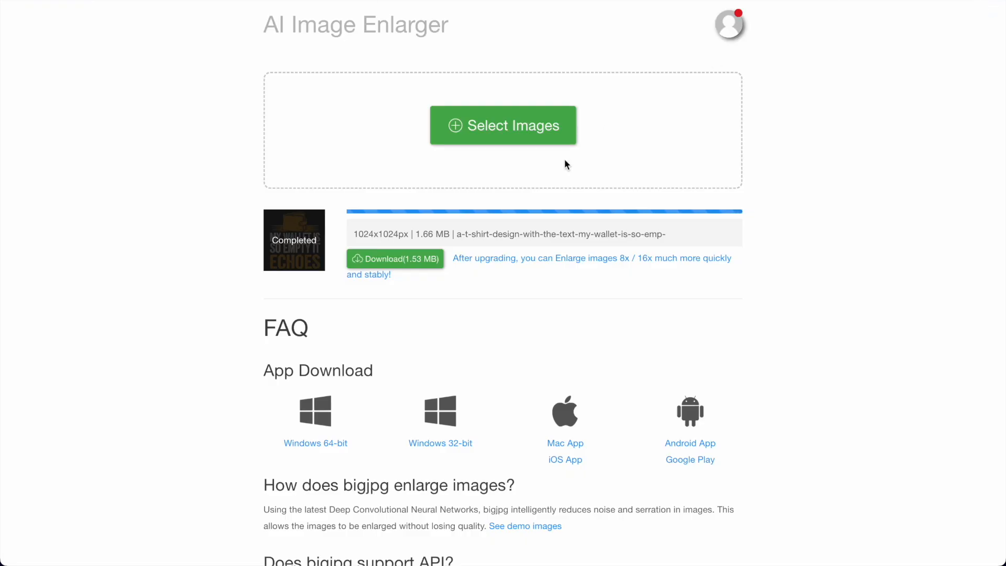
- Download the enlarged "My wallet is so empty it echoes" image from Bigjpg and check its pixel dimensions in Preview
left_click(392, 260)
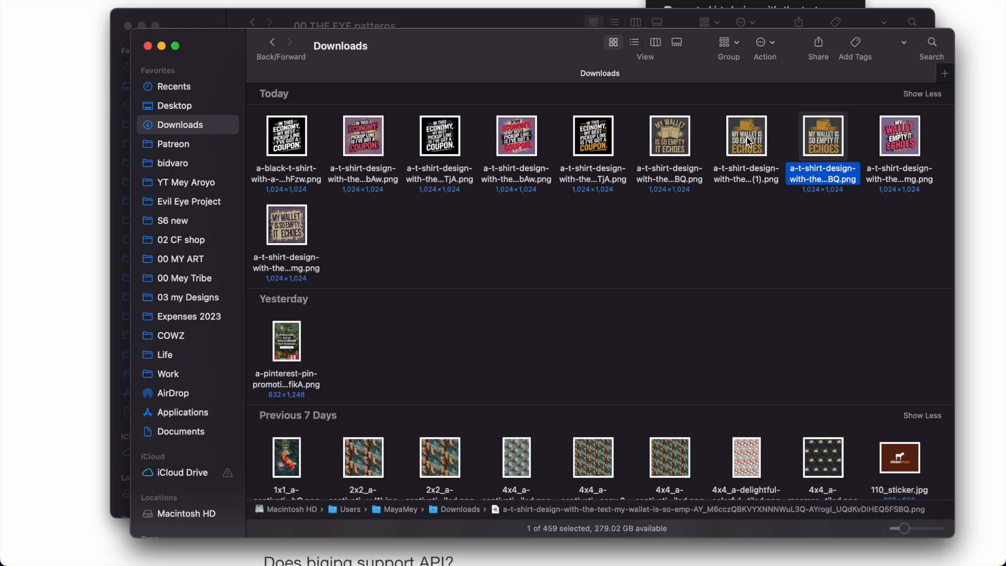
left_click(749, 141)
double_click(749, 143)
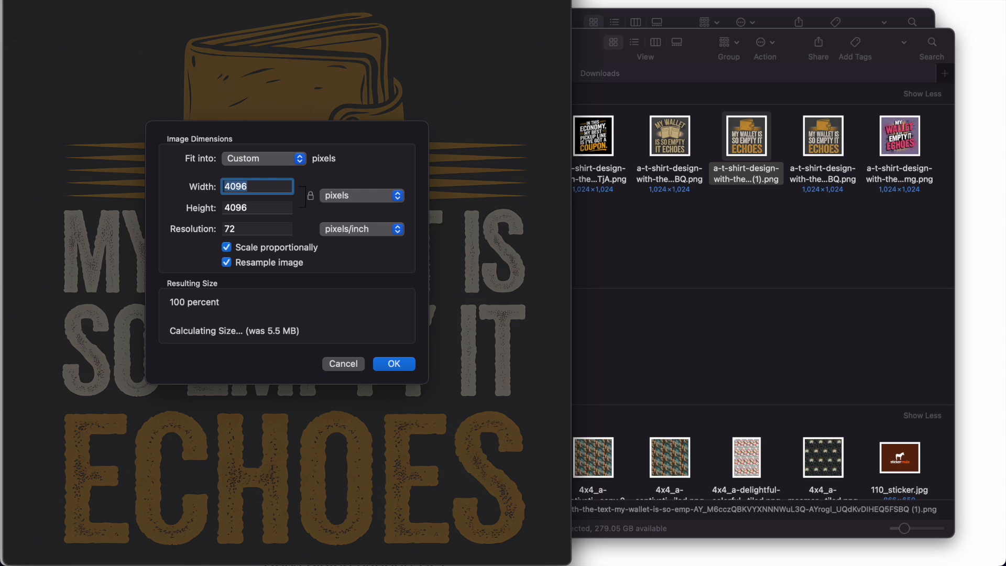
left_click(394, 364)
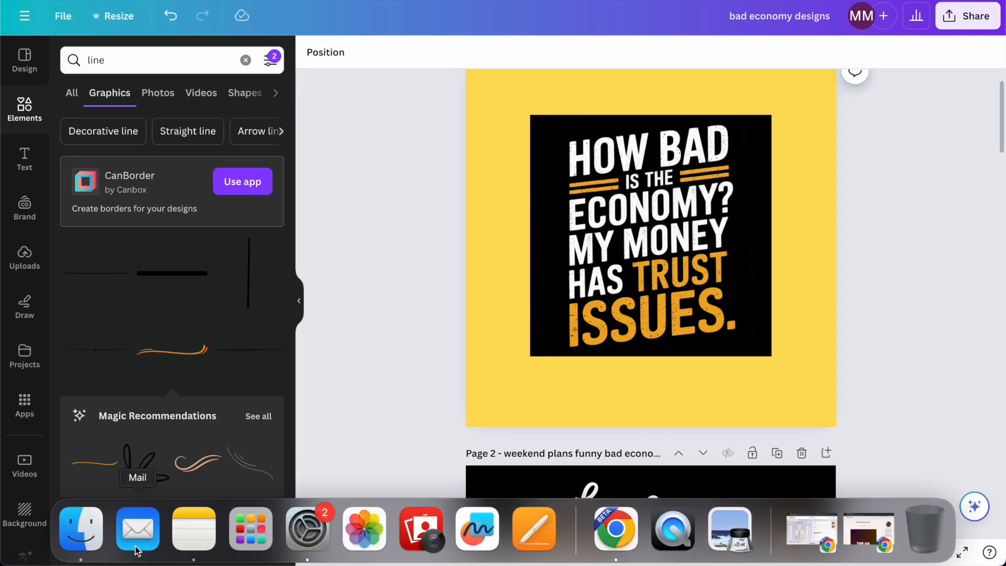
- Upload the enlarged wallet image from the Downloads folder to the Canva design's uploads
left_click(81, 528)
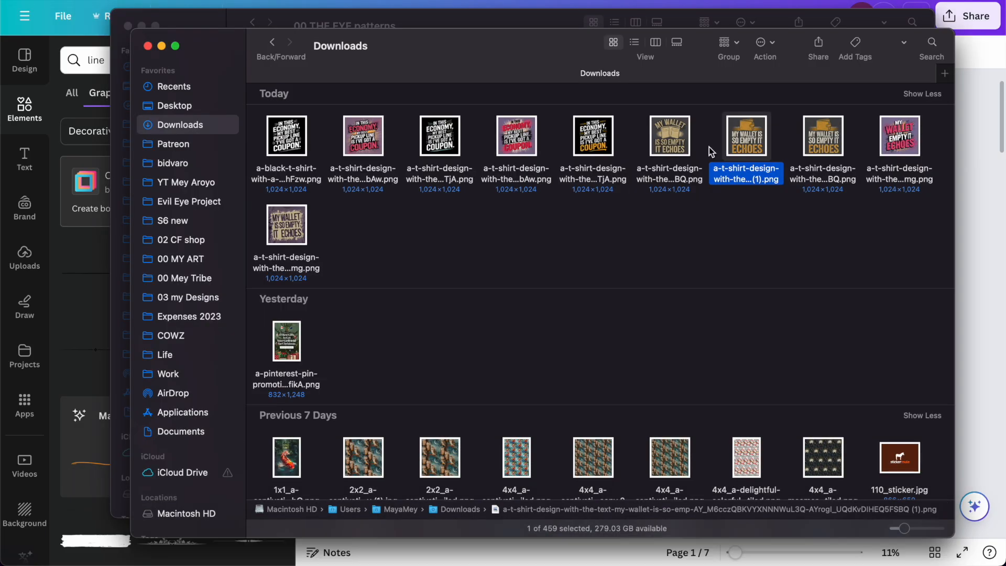
left_click_drag(706, 138, 79, 372)
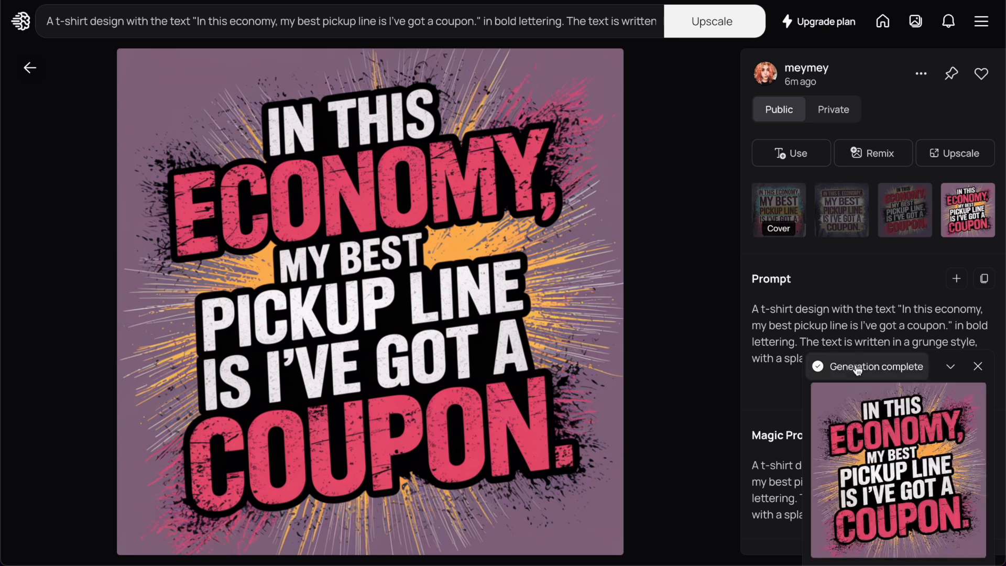
- Open the upscaled "In this economy" coupon image in Ideogram and download it
left_click(856, 365)
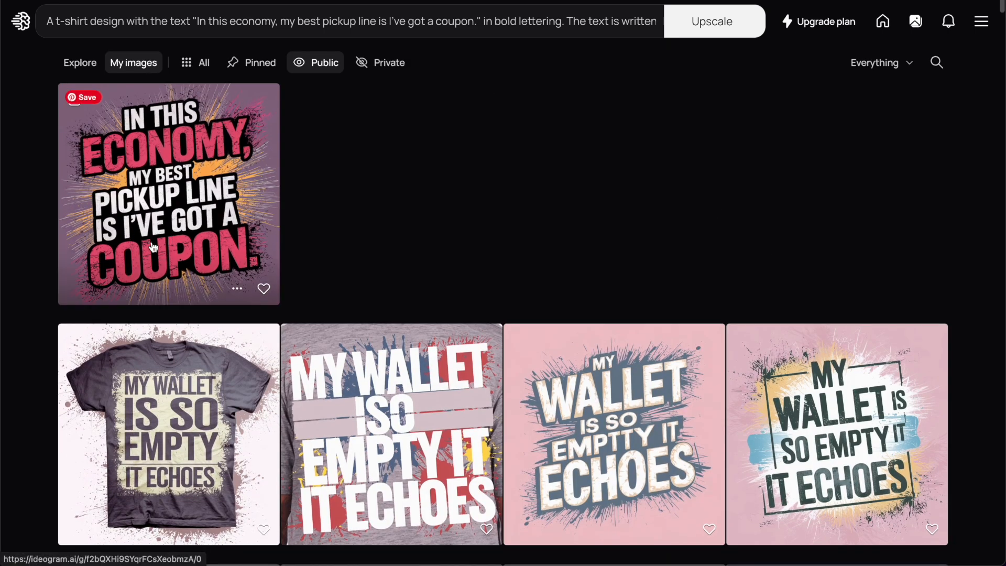
left_click(167, 191)
left_click(920, 73)
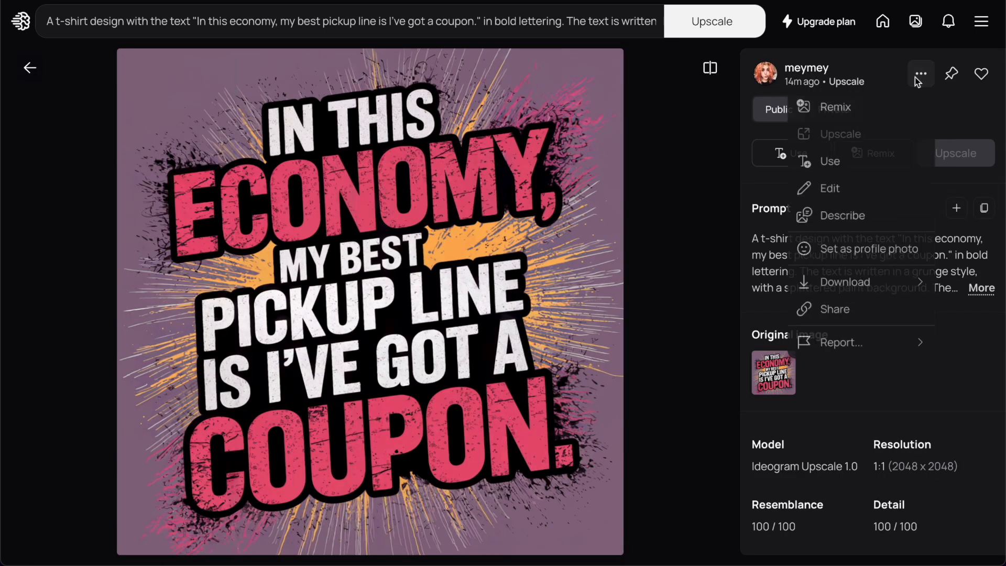
mouse_move(848, 284)
left_click(743, 283)
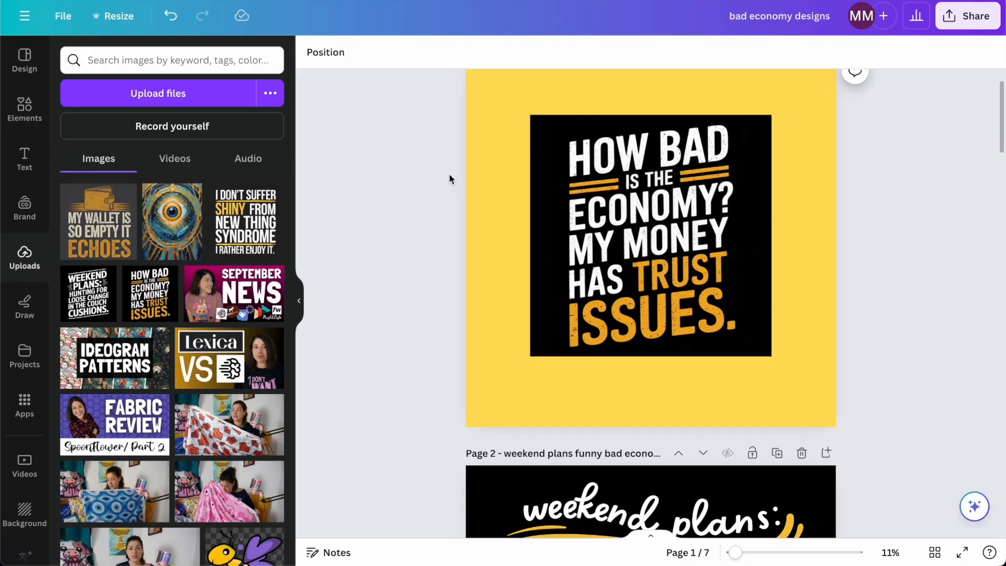
- Duplicate the "shiny new thing syndrome black" page and delete all the text from the first of the two copies
scroll(449, 175, "down", 20)
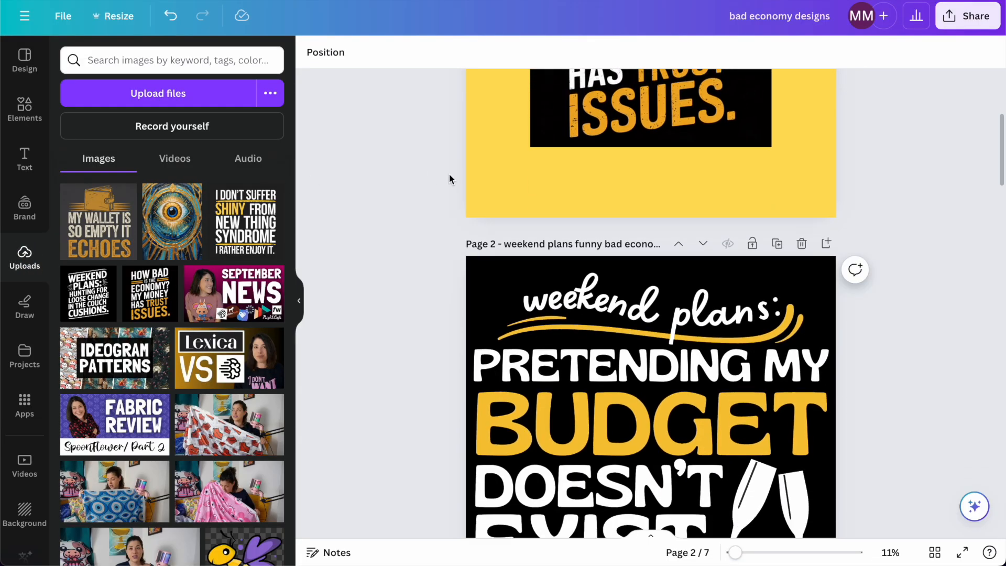
scroll(449, 174, "down", 12)
scroll(448, 174, "up", 7)
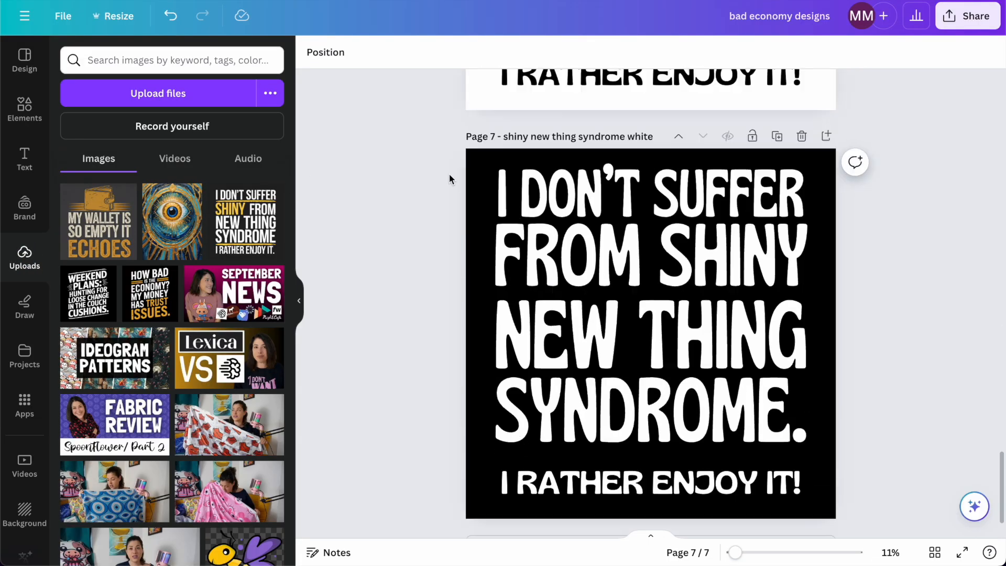
left_click(774, 195)
scroll(674, 288, "up", 3)
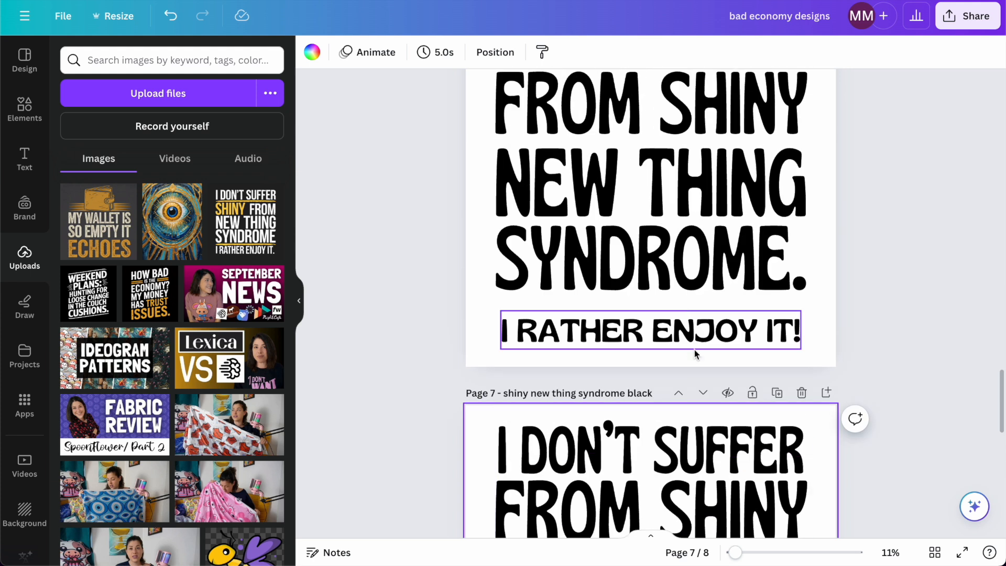
key("ctrl+a")
key("Delete")
scroll(648, 271, "up", 2)
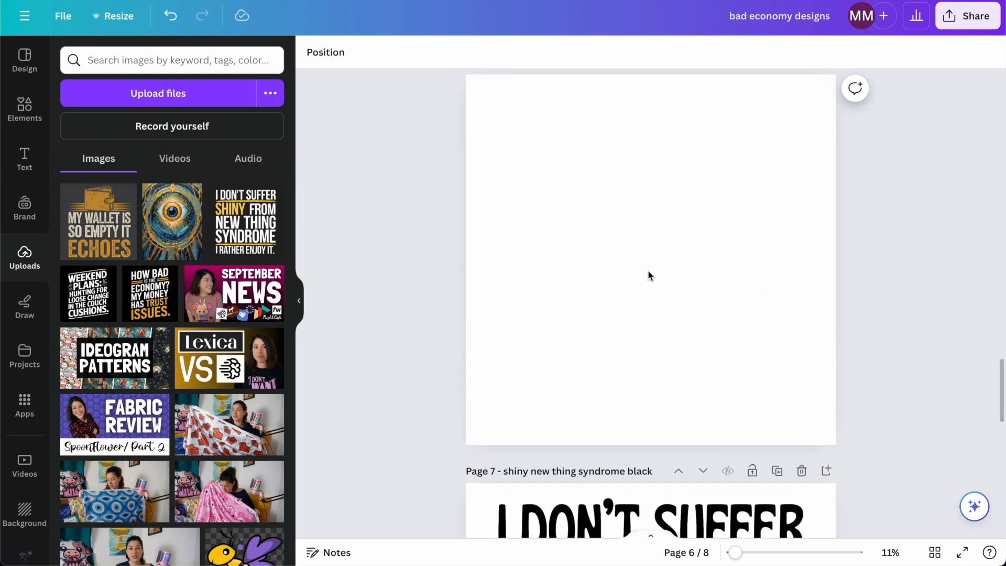
- Add the uploaded wallet image to the blank page, enlarge it to about 4050 px square and center it on the page
left_click(64, 252)
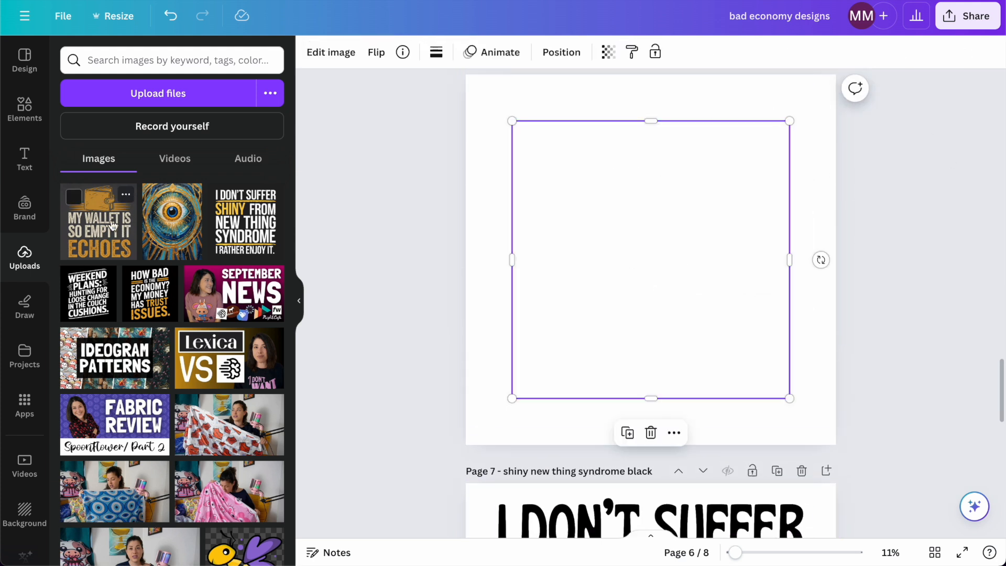
left_click_drag(785, 121, 814, 97)
mouse_move(758, 186)
left_mouse_down()
mouse_move(732, 186)
mouse_move(742, 197)
left_mouse_up()
left_click_drag(799, 109, 798, 113)
left_click_drag(693, 274, 696, 271)
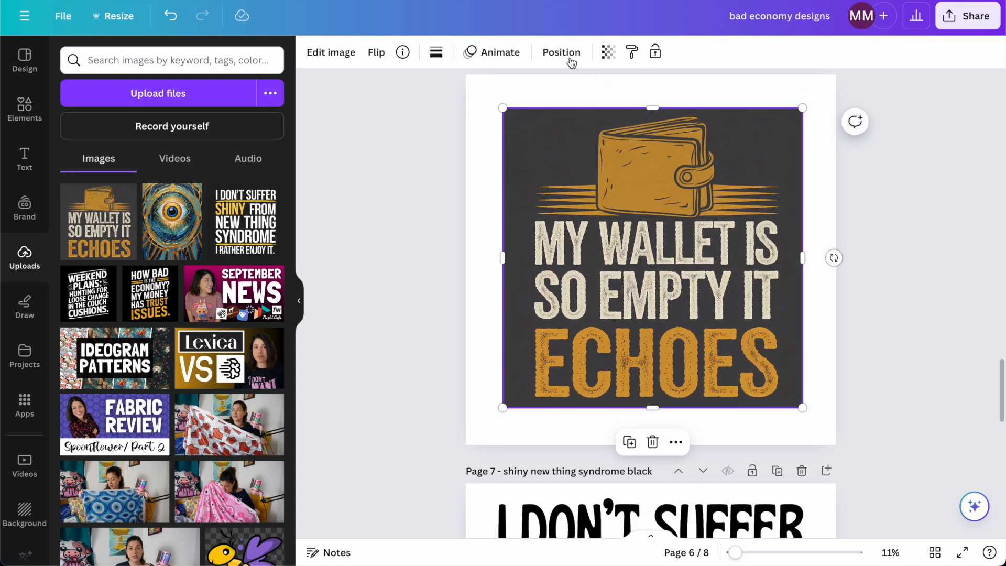
left_click(563, 52)
left_click(210, 203)
left_click(111, 206)
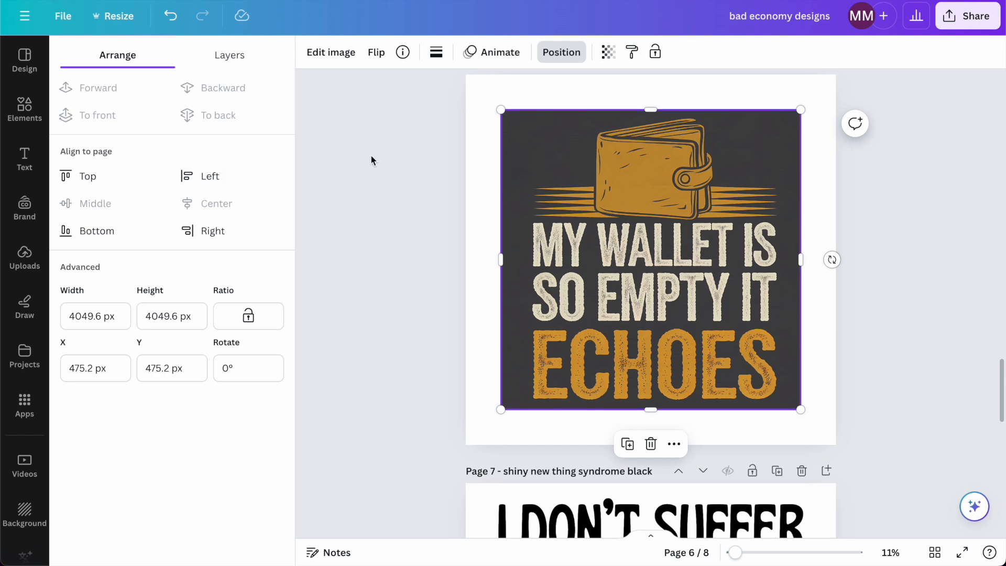
- Set the wallet page's background to light purple
left_click(472, 130)
left_click(312, 52)
left_click(114, 240)
left_click(464, 119)
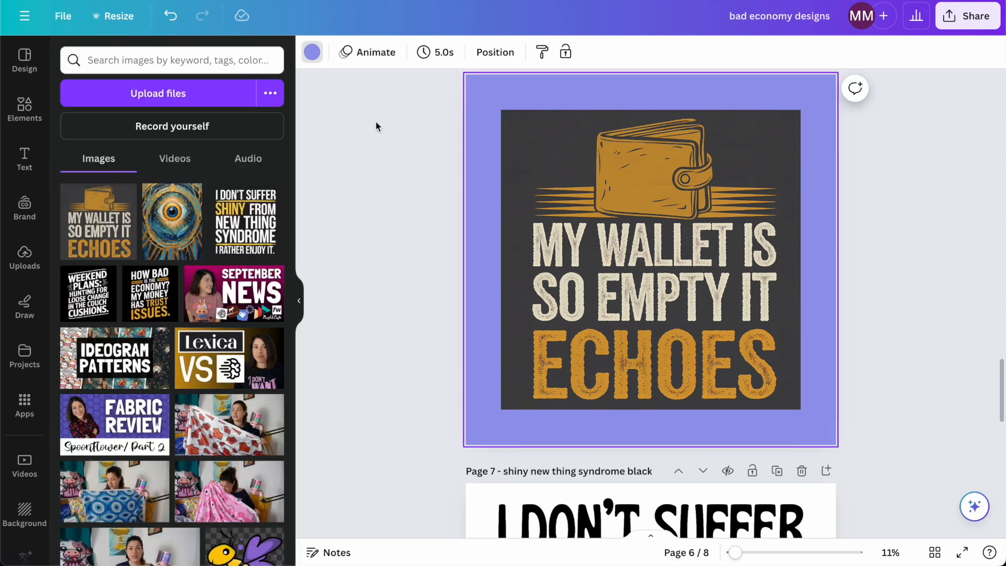
- Remove the dark background from the "My wallet is so empty it echoes" image with BG Remover
left_click(627, 196)
left_click(570, 52)
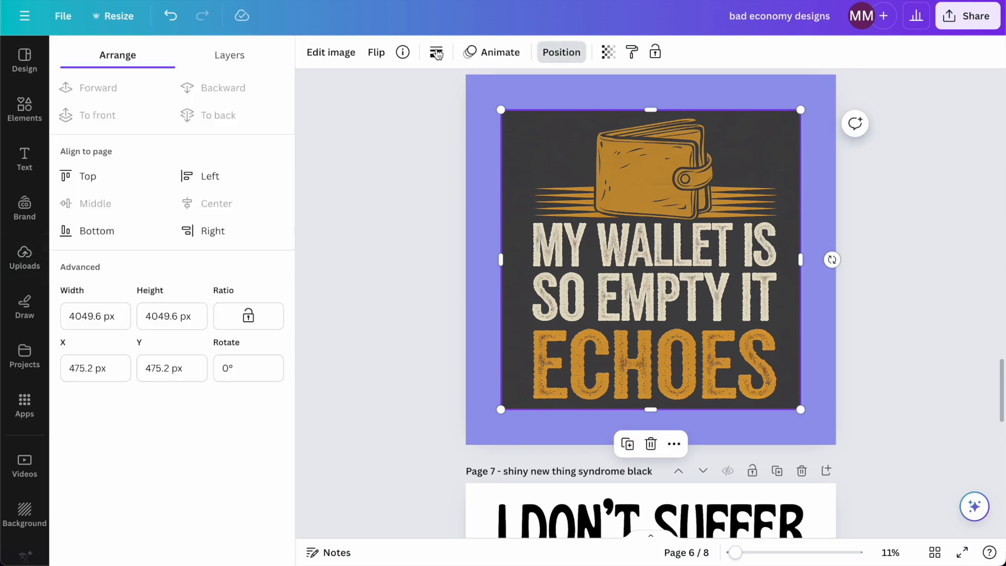
left_click(319, 55)
left_click(94, 166)
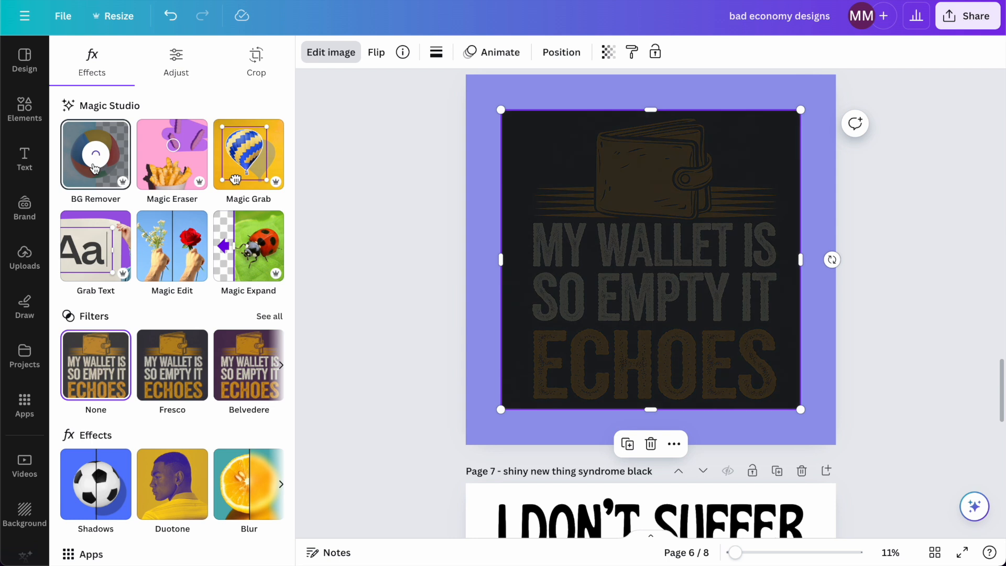
- Set the wallet page's background color to black
left_click(812, 158)
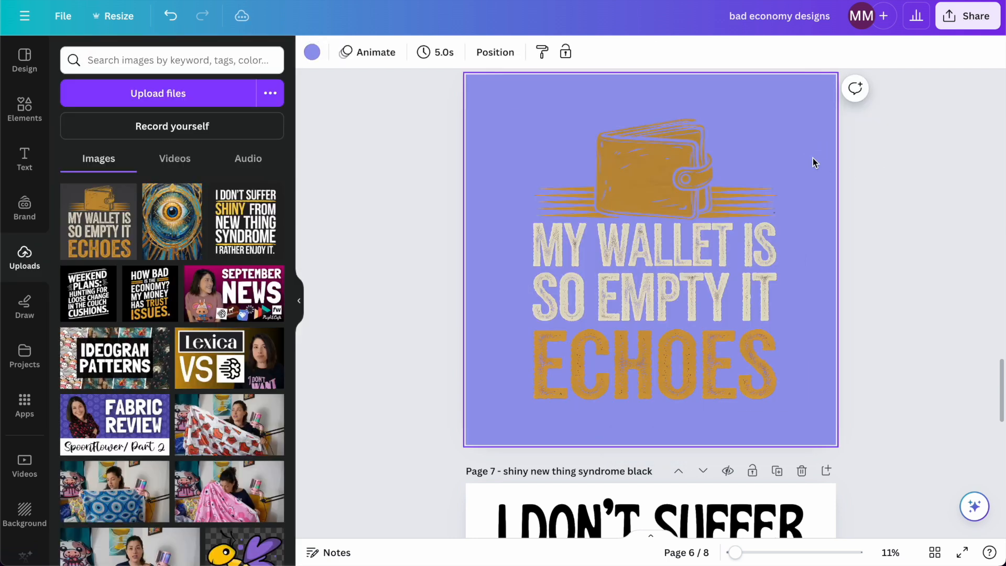
left_click(312, 52)
left_click(114, 135)
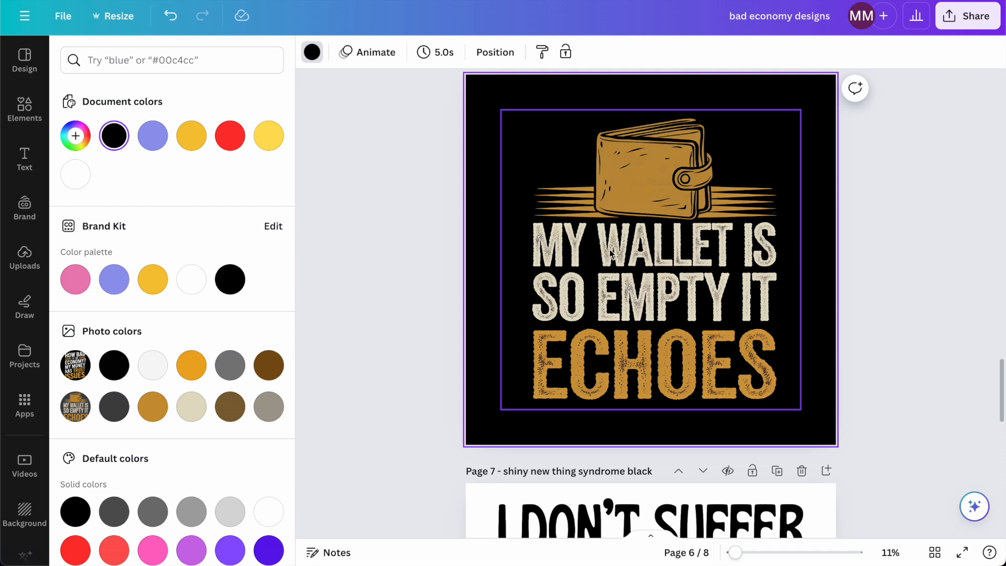
- Edit the wallet image's cream tone, setting its saturation to 73 and brightness to 76
left_click(696, 253)
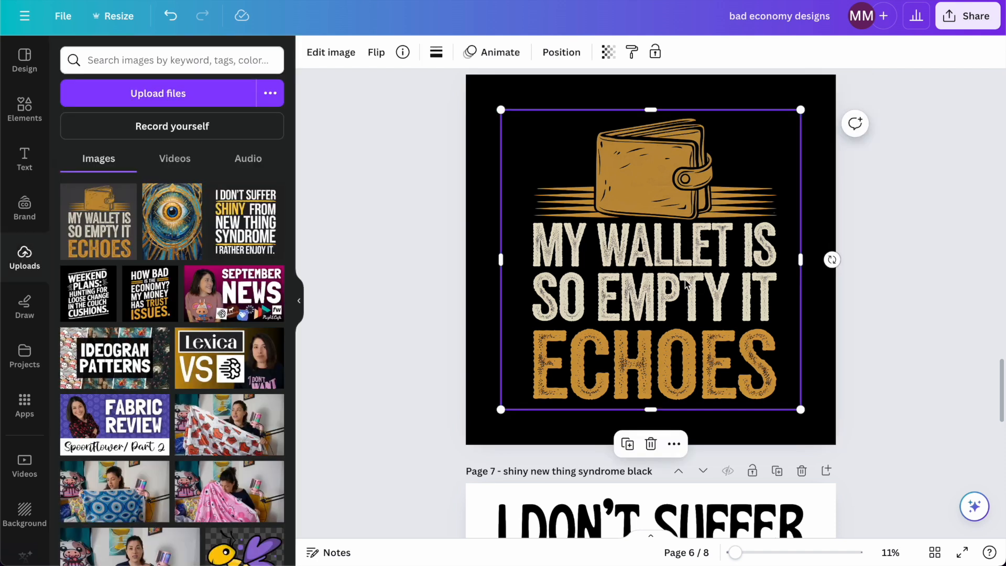
left_click(353, 59)
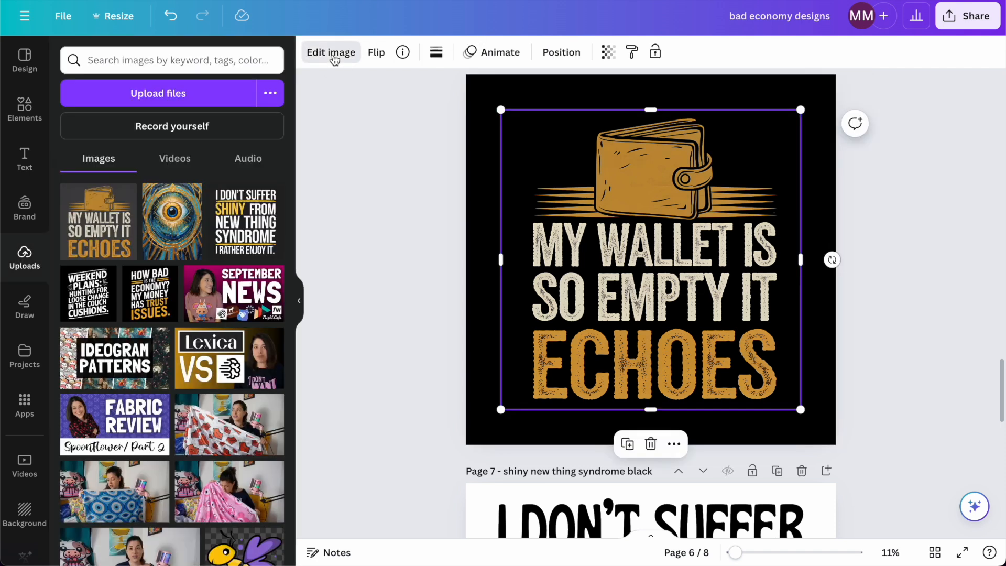
left_click(181, 65)
scroll(220, 194, "down", 10)
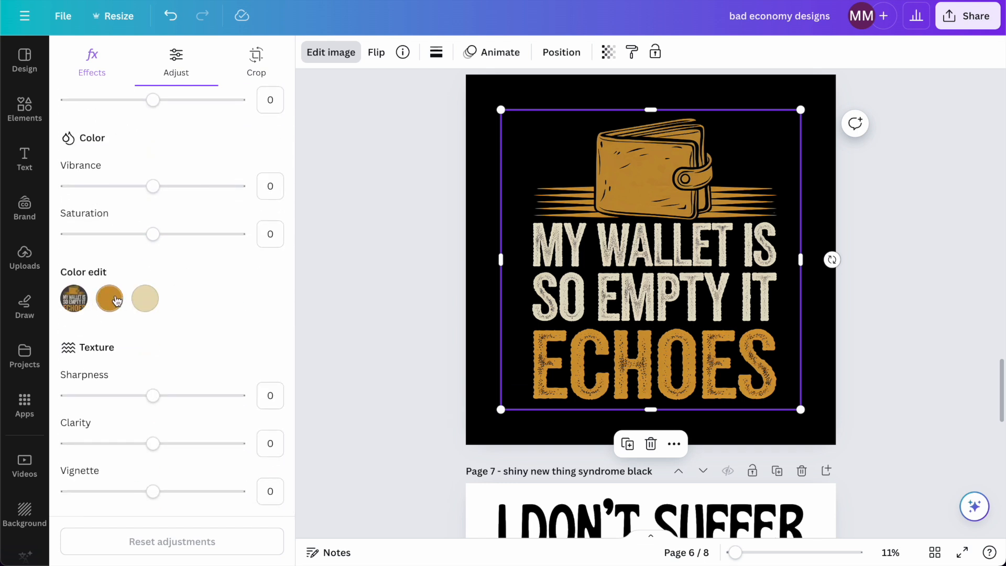
left_click(145, 300)
scroll(152, 364, "down", 3)
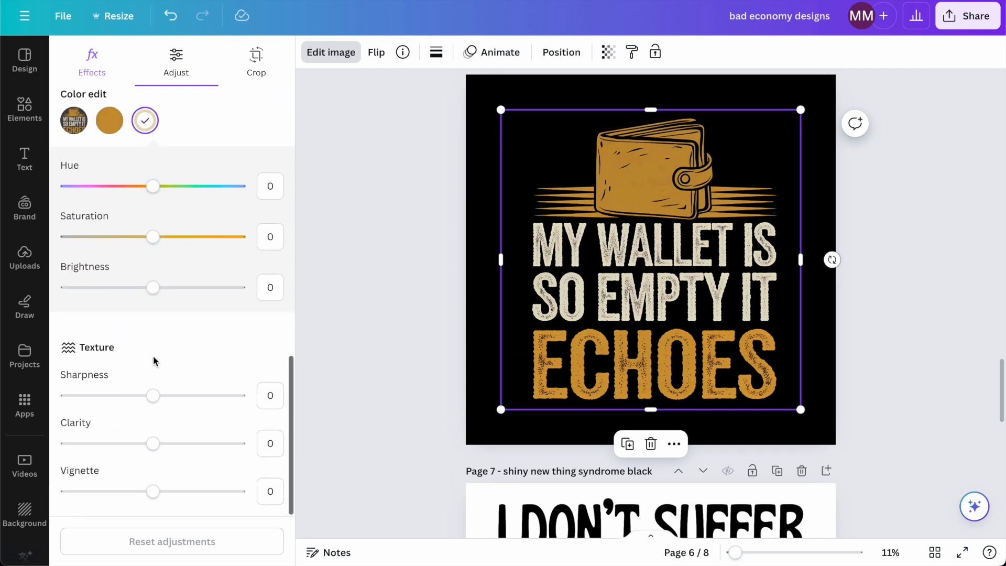
scroll(169, 293, "up", 4)
scroll(134, 359, "down", 2)
left_click_drag(152, 387, 218, 387)
left_click_drag(152, 336, 218, 343)
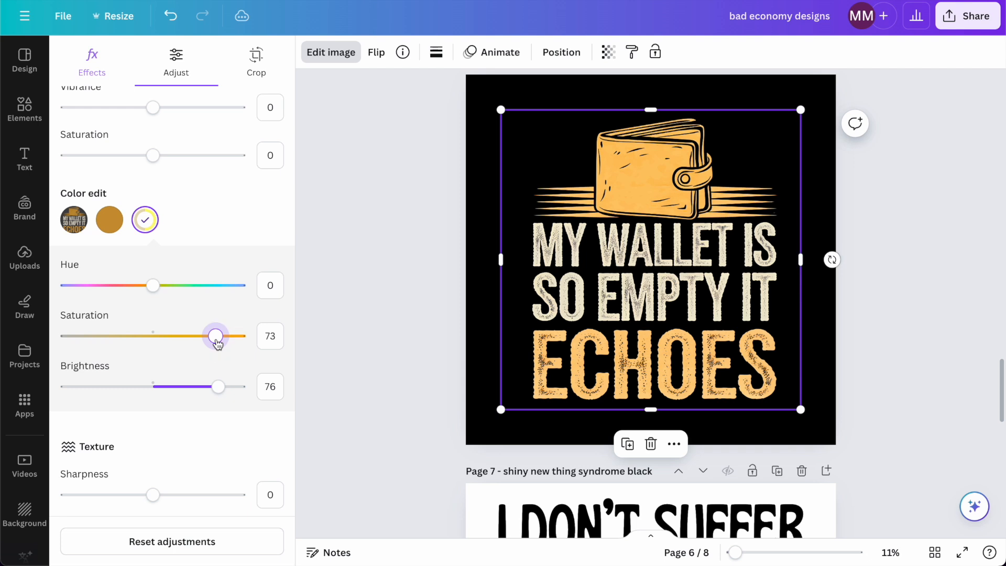
- Edit the wallet image's orange tone, setting its saturation to 71, brightness to -41 and hue to 67
left_click(110, 222)
left_click_drag(156, 342, 213, 338)
left_click_drag(153, 386, 119, 385)
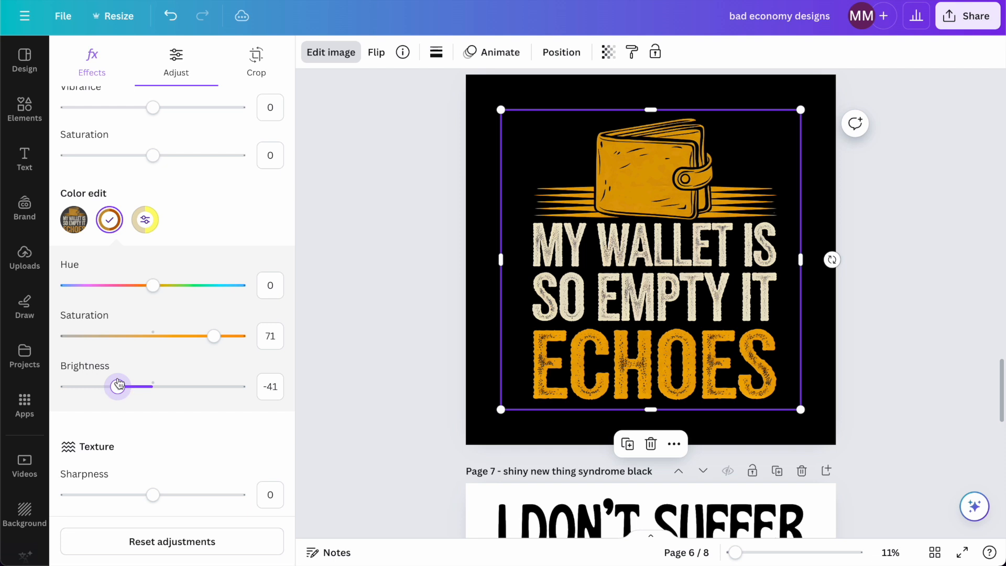
left_click_drag(154, 285, 213, 291)
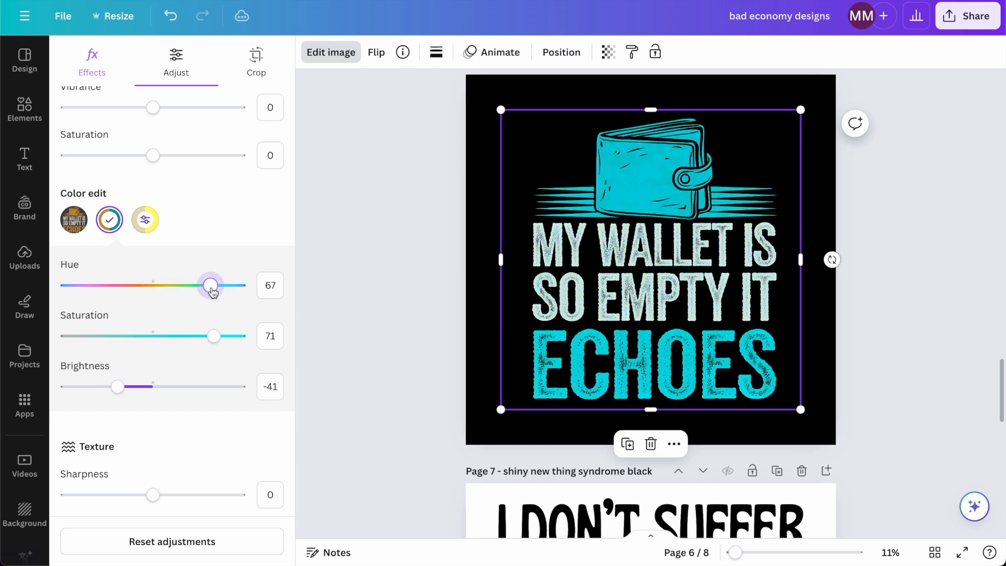
- Shift the cream tone's hue to 42, raise its brightness further, and set the orange tone's hue to 46
left_click(146, 221)
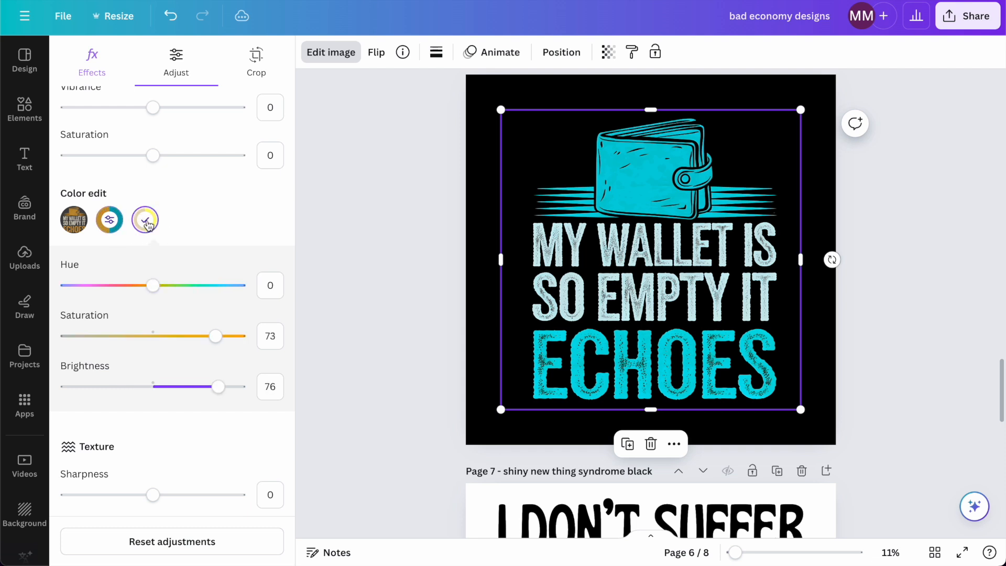
left_click_drag(153, 285, 190, 293)
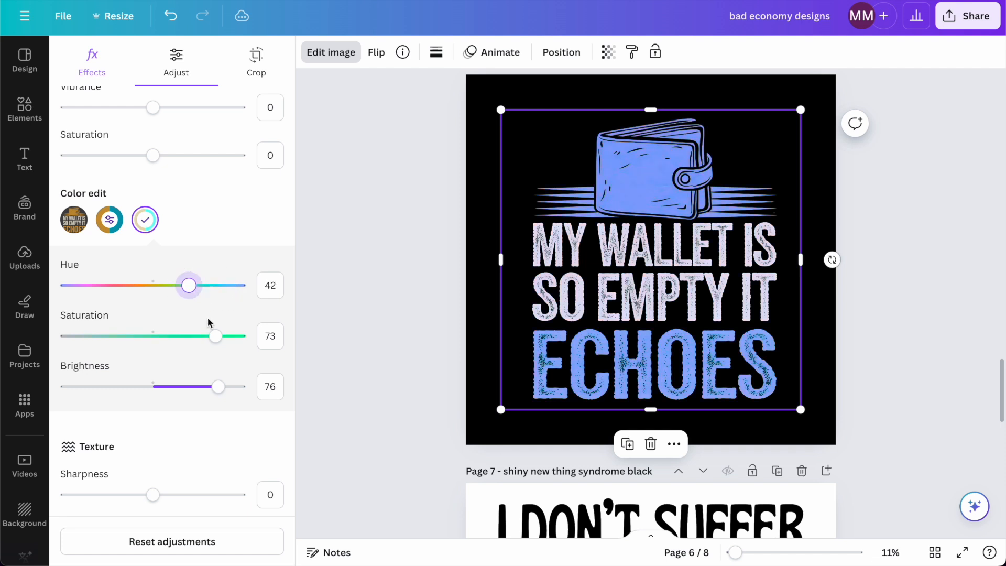
left_click_drag(215, 397, 235, 390)
mouse_move(188, 287)
left_mouse_down()
mouse_move(203, 291)
mouse_move(181, 289)
mouse_move(203, 283)
mouse_move(193, 286)
left_mouse_up()
left_click(109, 231)
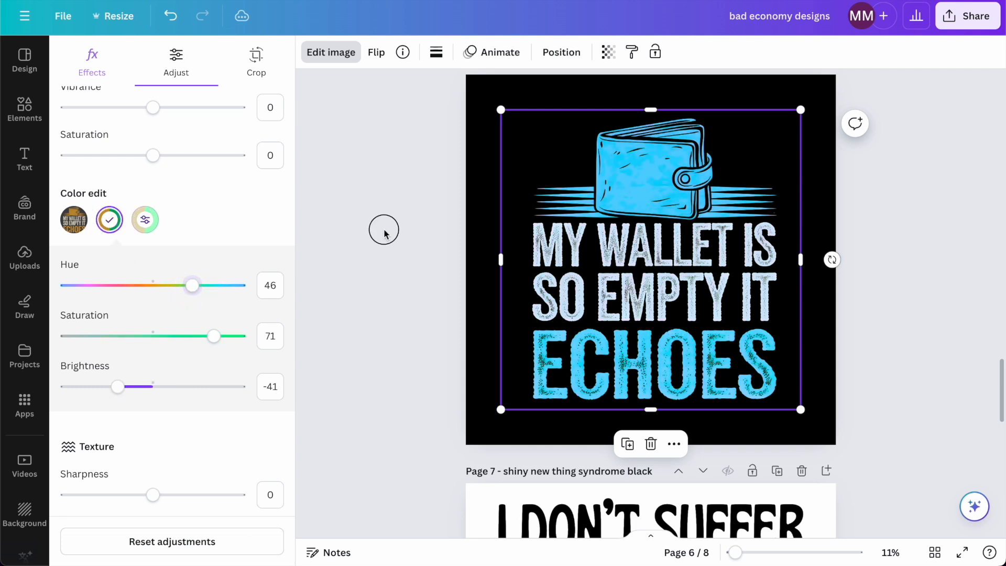
key("Escape")
key("Escape")
- Inspect the recolored lettering up close and title the wallet page "wallet echoes tshirt blue"
scroll(753, 375, "up", 5)
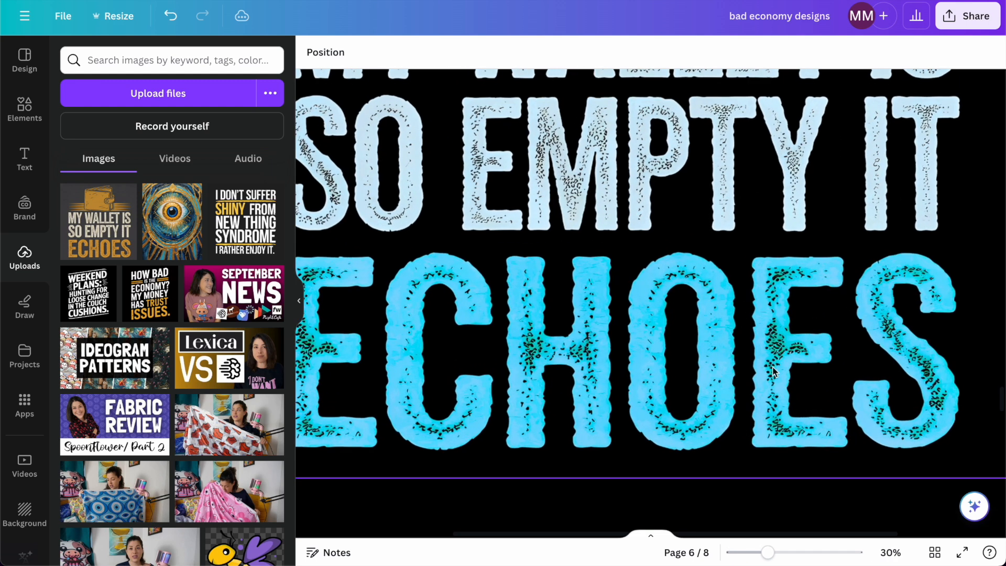
scroll(805, 302, "down", 5)
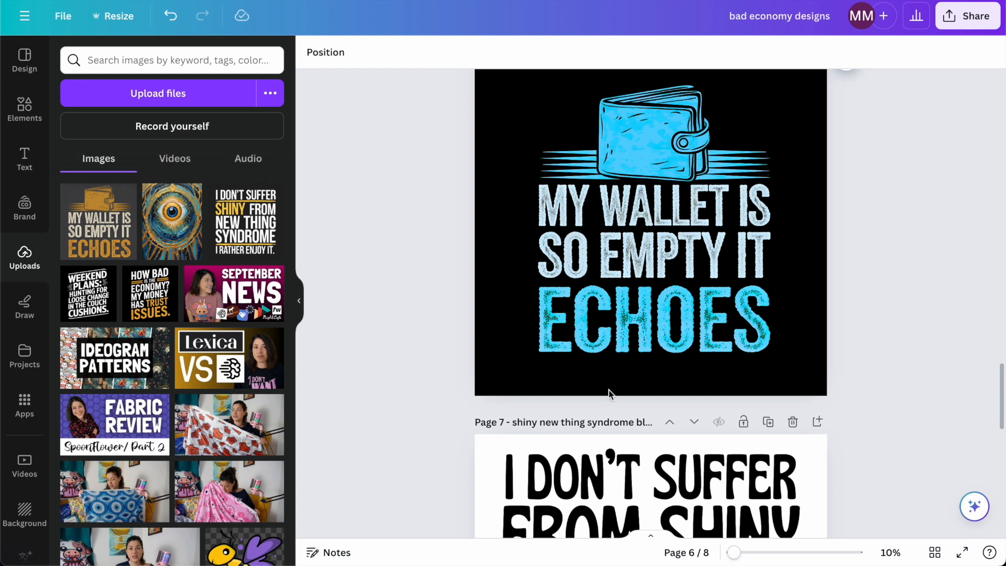
scroll(609, 390, "up", 2)
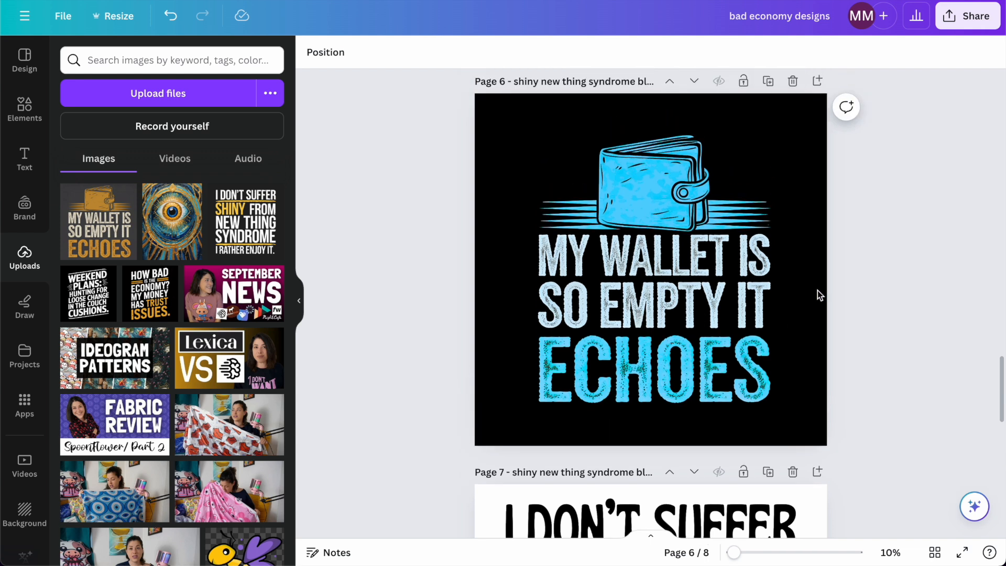
scroll(819, 295, "down", 1)
scroll(818, 294, "up", 3)
scroll(818, 290, "up", 2)
triple_click(576, 211)
type("wallet echo")
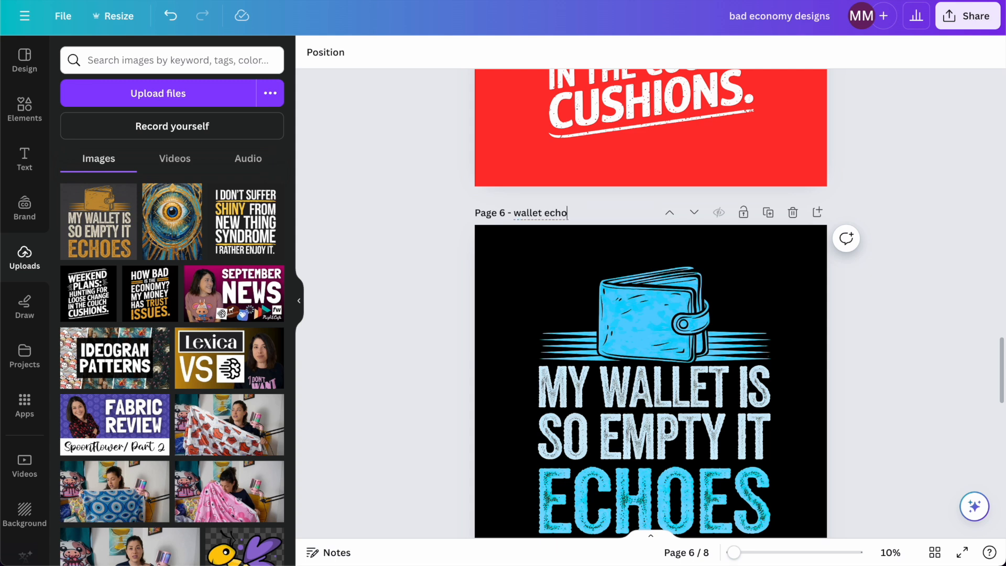
type("es tshirt blue")
- Preview the upscaled pink-and-purple "In this economy" coupon image in the Downloads folder
left_click(86, 529)
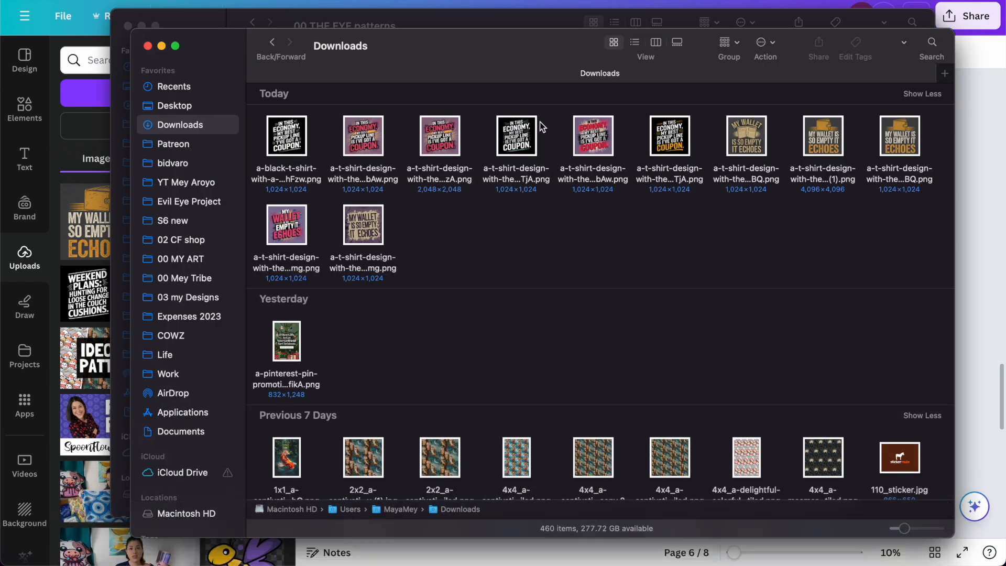
left_click(442, 137)
key("space")
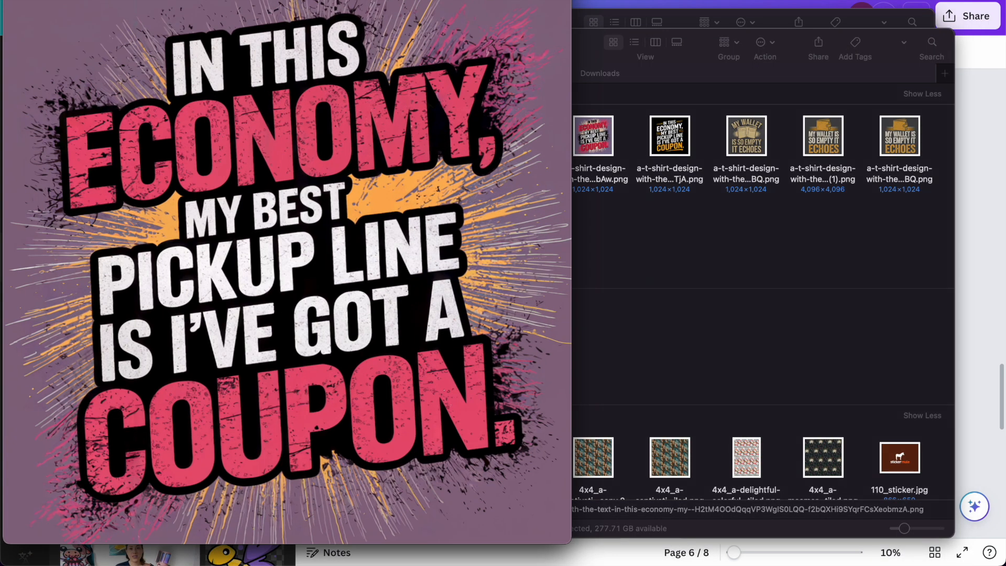
key("space")
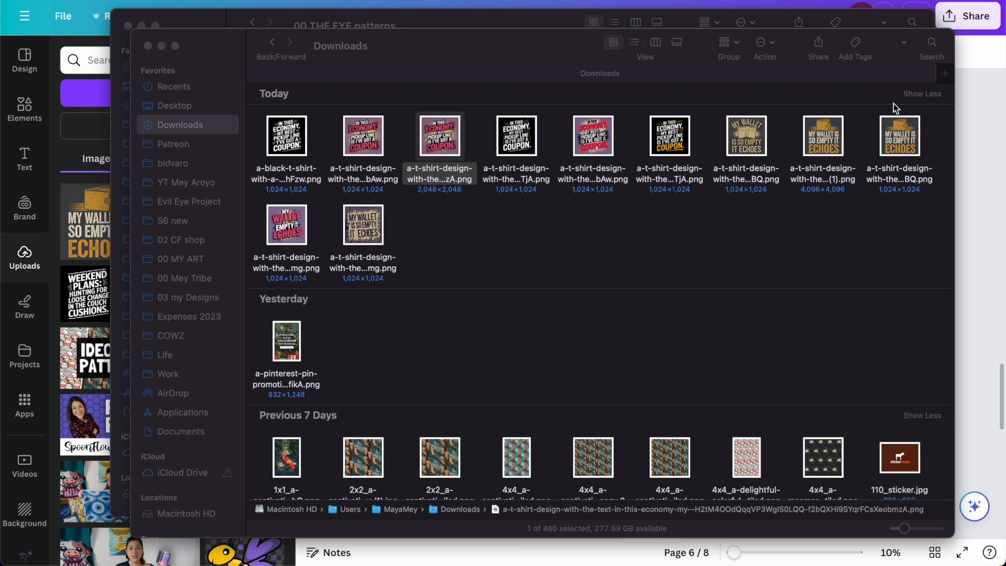
- Create a new custom-size design of 2000 × 2000 px from the Canva home page
left_click(985, 158)
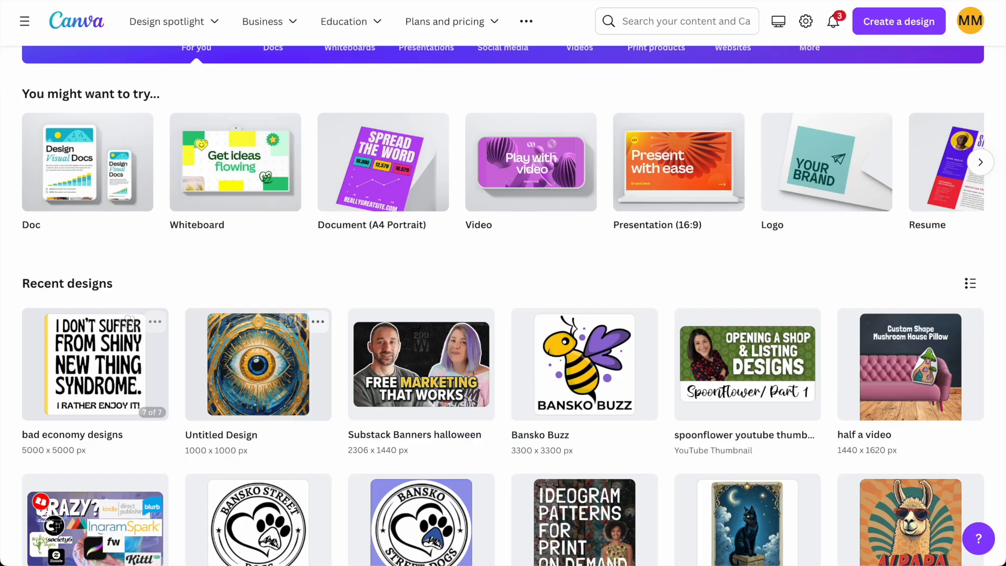
left_click(899, 21)
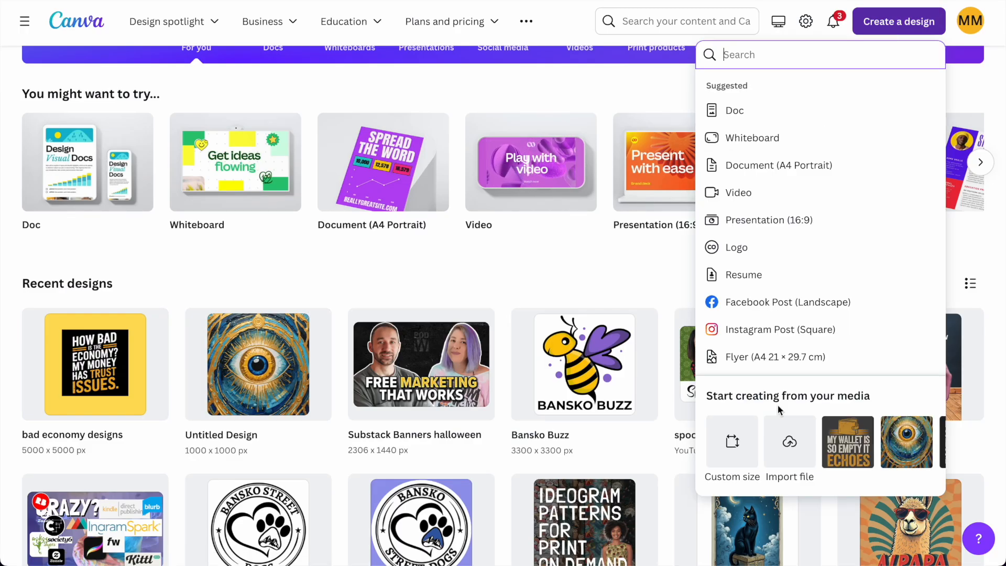
left_click(732, 441)
type("2000")
key("Tab")
type("2000")
key("Return")
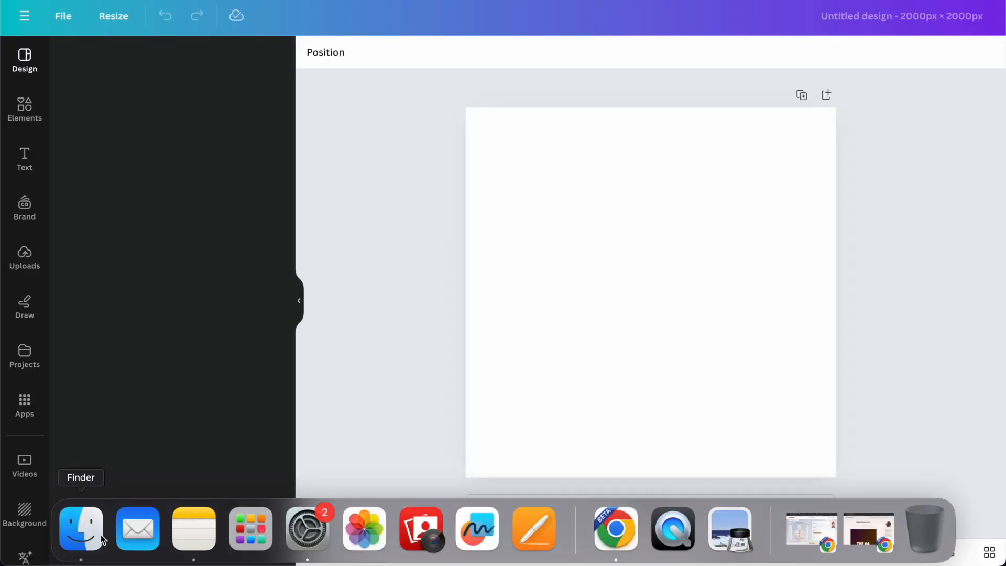
- Upload the upscaled coupon image from the Downloads folder, place it on the blank page and select it
left_click(82, 539)
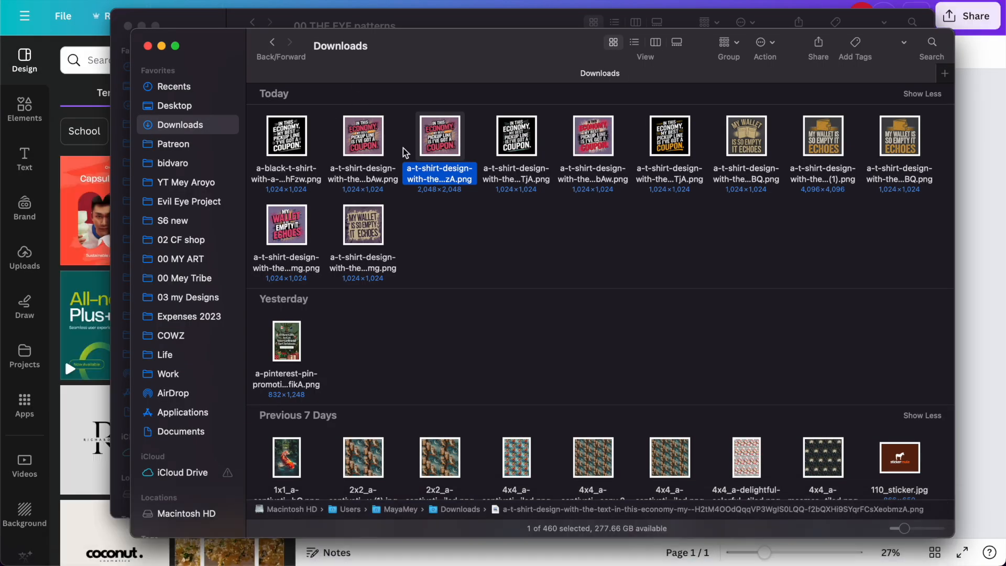
left_click_drag(436, 137, 72, 330)
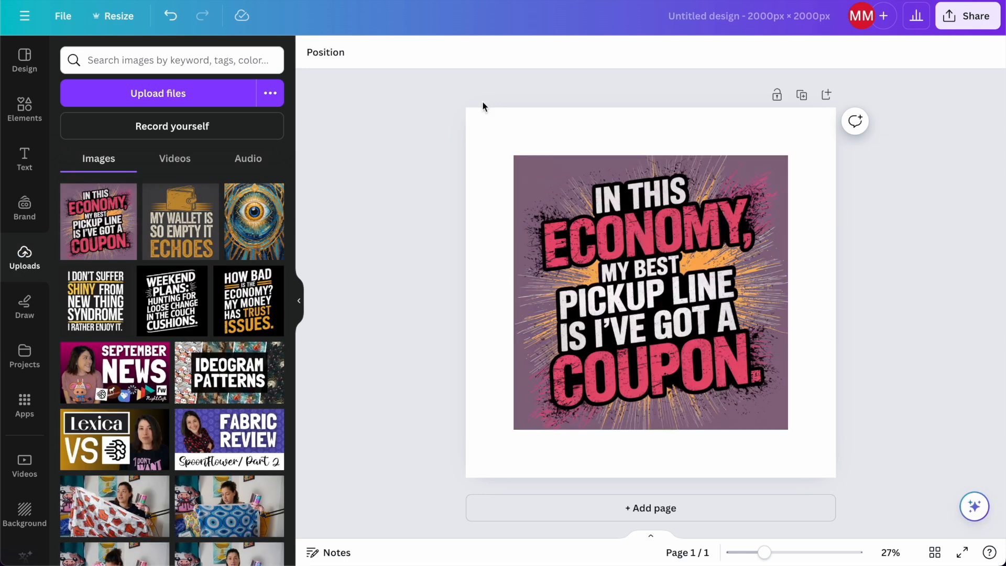
left_click(484, 216)
left_click(629, 241)
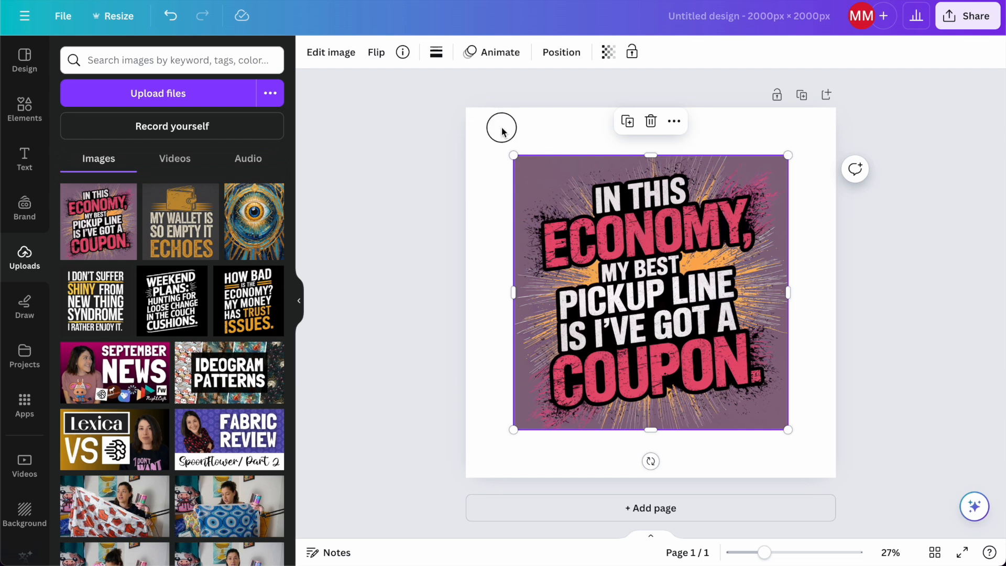
- Set the page background behind the coupon image to bright blue
left_click(502, 130)
left_click(312, 53)
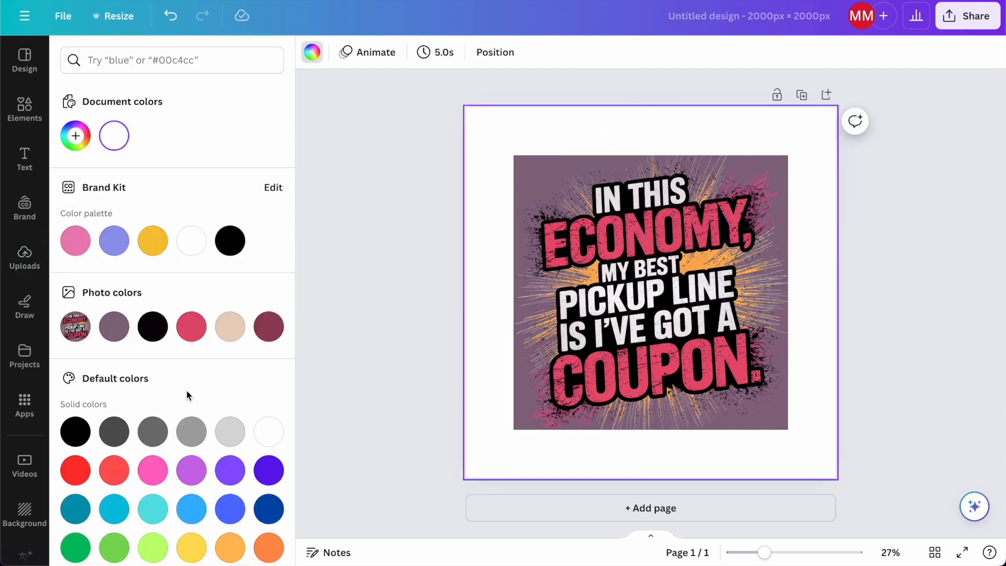
left_click(191, 510)
left_click(454, 261)
- Remove the background of the coupon image with BG Remover
left_click(717, 247)
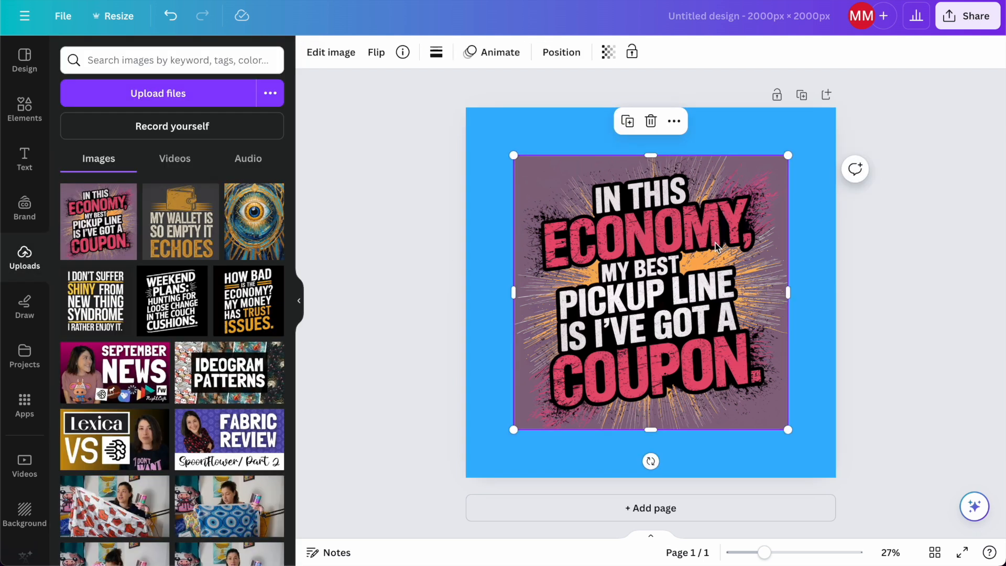
left_click(343, 56)
left_click(102, 157)
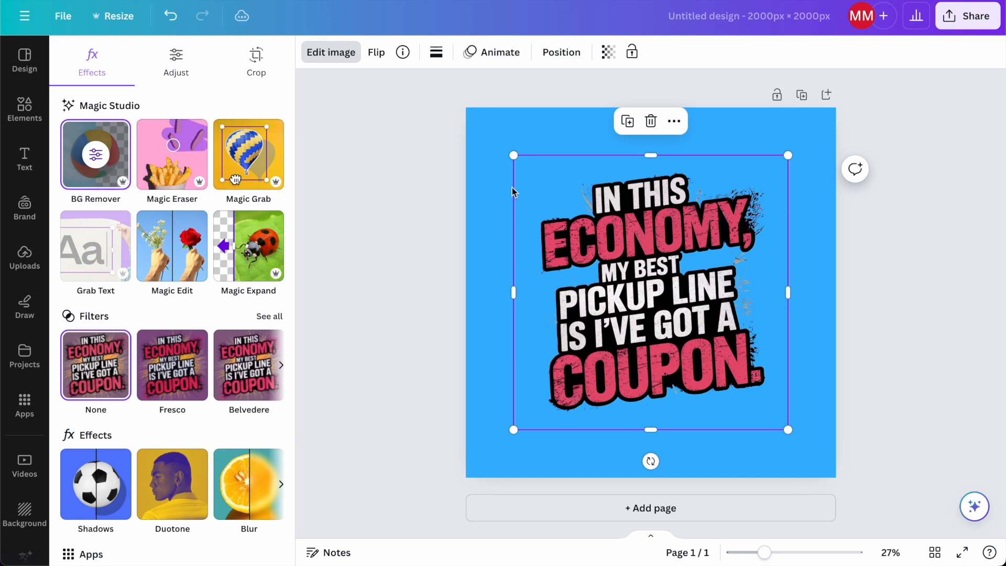
- Erase the leftover orange speck beneath "COUPON" with the background remover's Erase brush at size 20
left_click(95, 154)
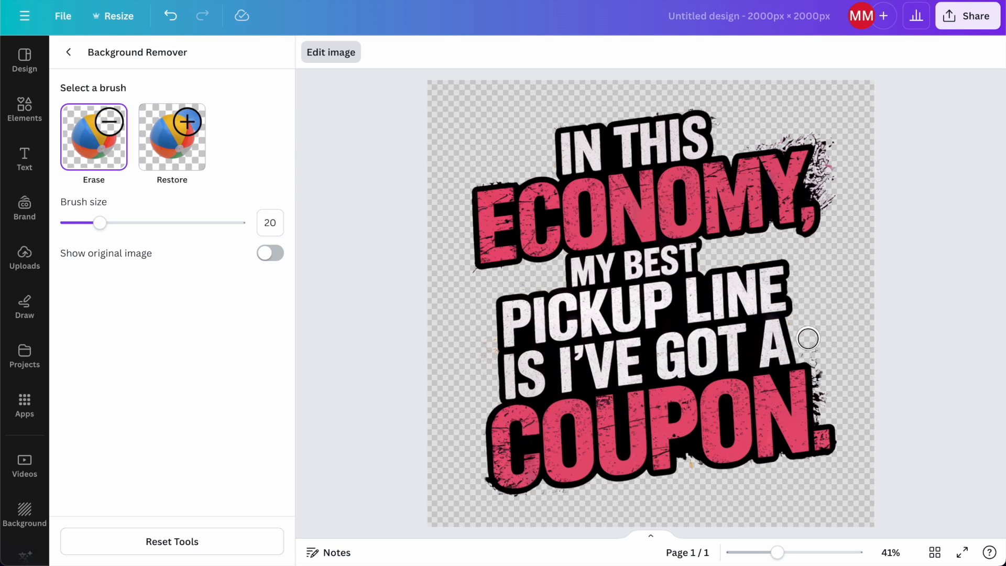
scroll(808, 339, "up", 3)
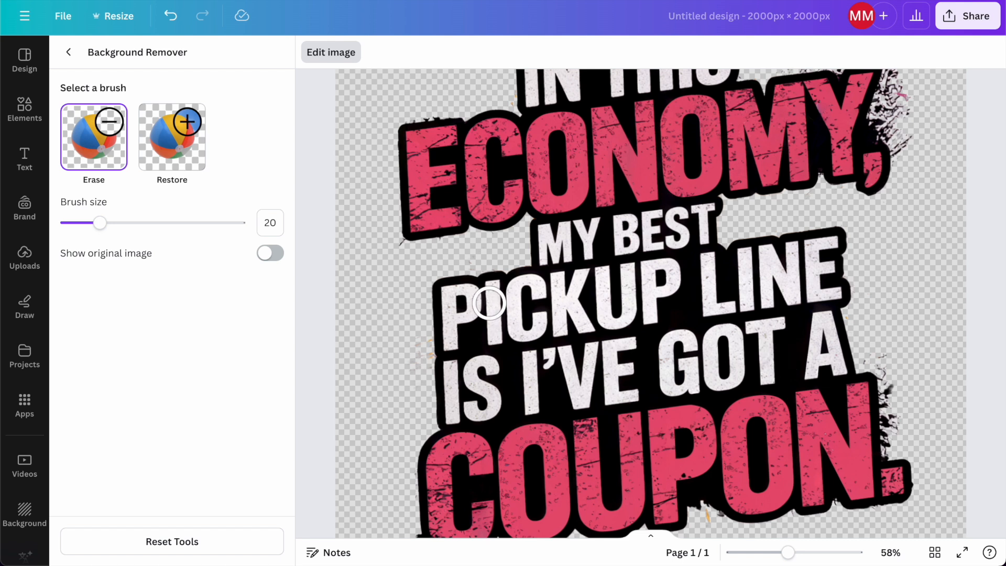
scroll(507, 255, "down", 2)
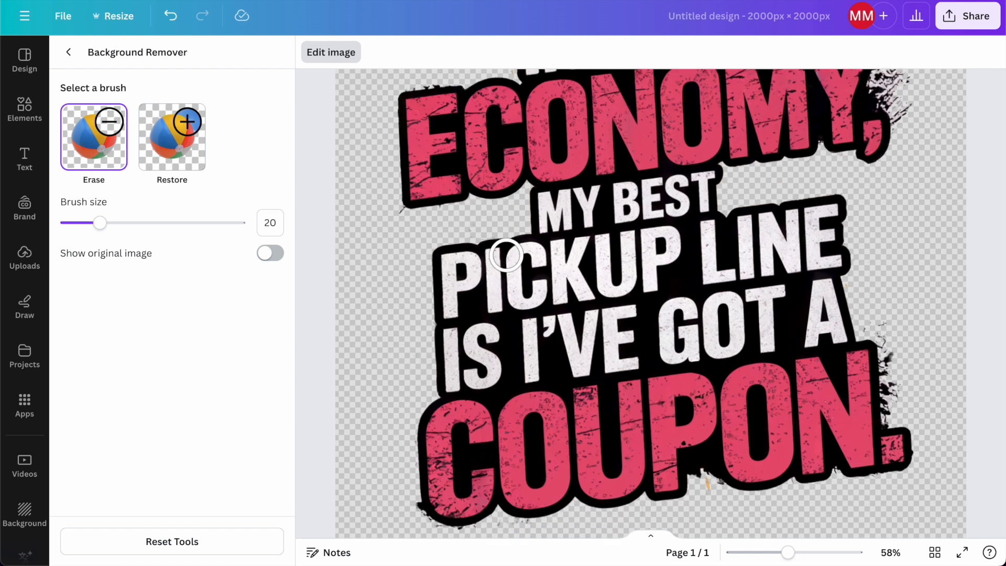
left_click_drag(707, 457, 707, 449)
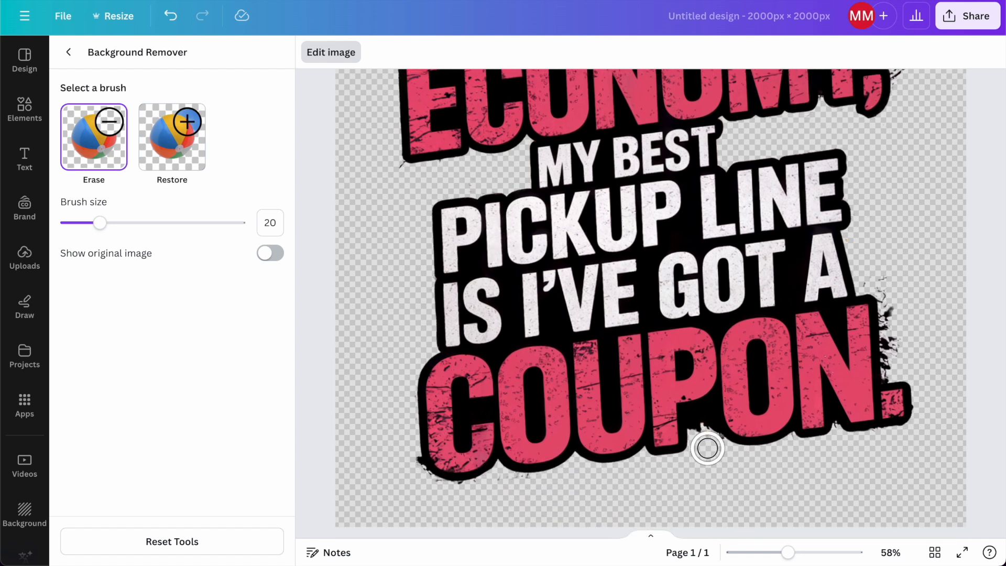
left_click(68, 54)
left_click(418, 187)
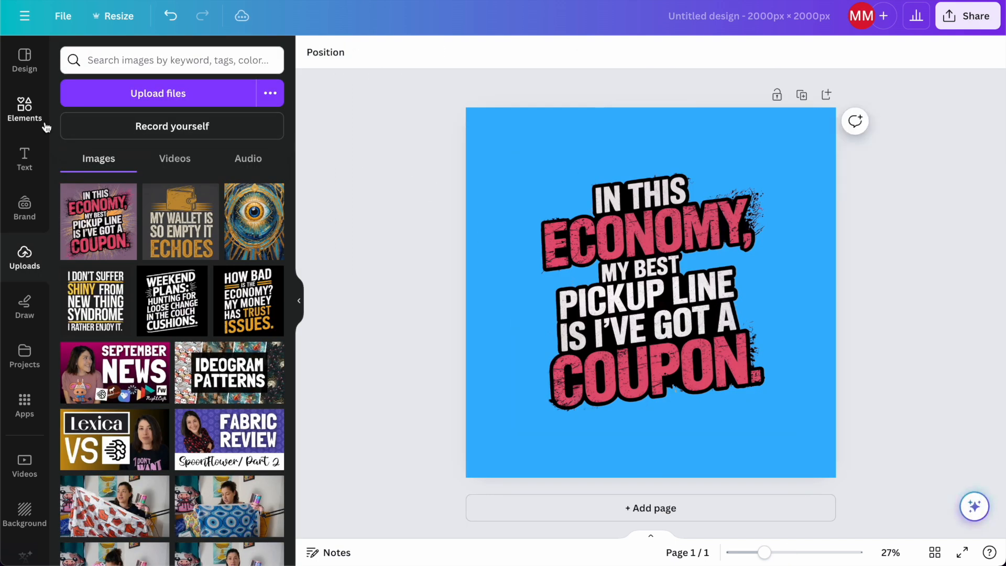
- Search the elements for "splash of lines" and show all graphics results
left_click(24, 108)
left_click(129, 55)
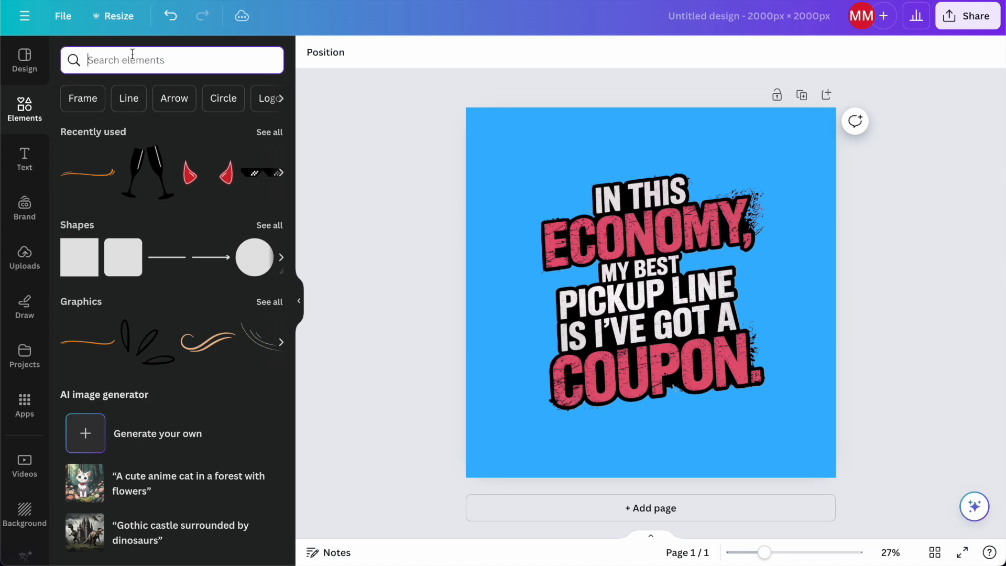
type("splash of ")
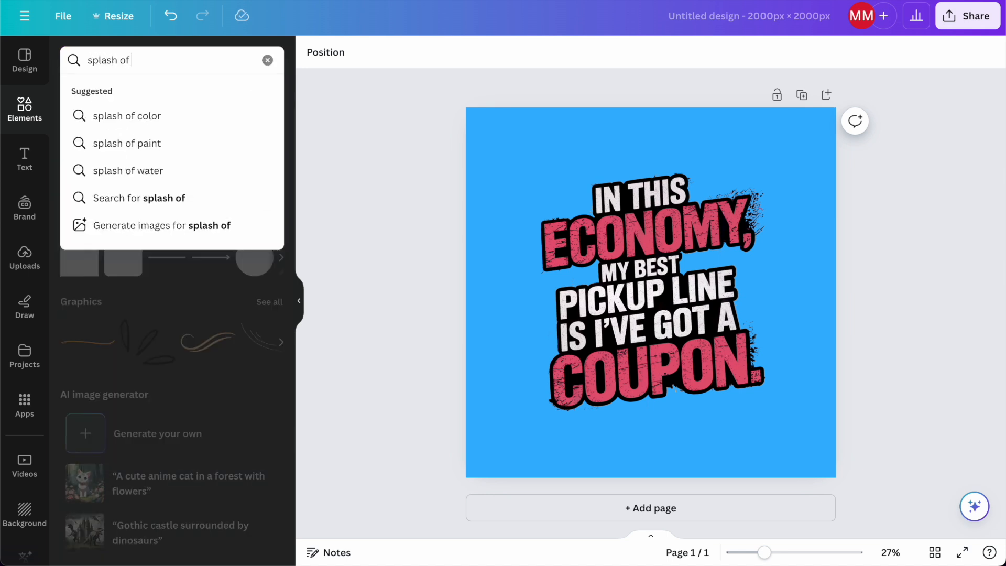
type(",ines")
key("BackSpace")
type("lines")
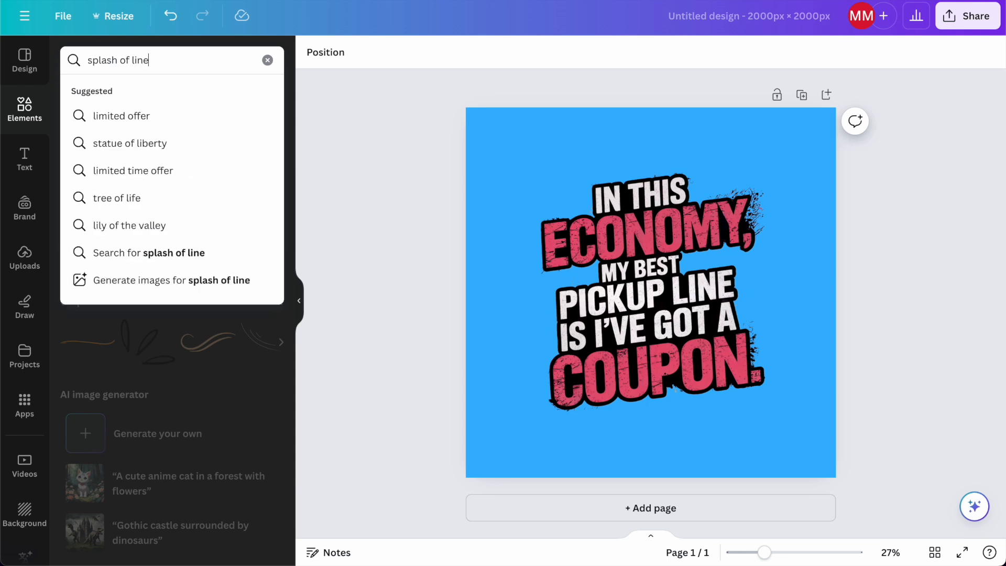
key("Return")
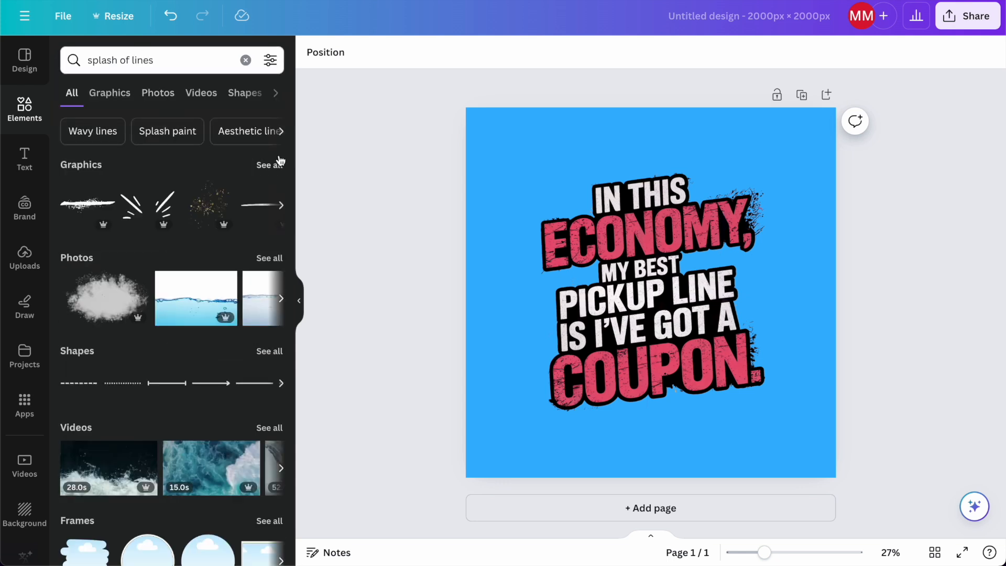
left_click(276, 167)
- Browse the graphics results and add the orange paint splat to the page
scroll(273, 168, "down", 2)
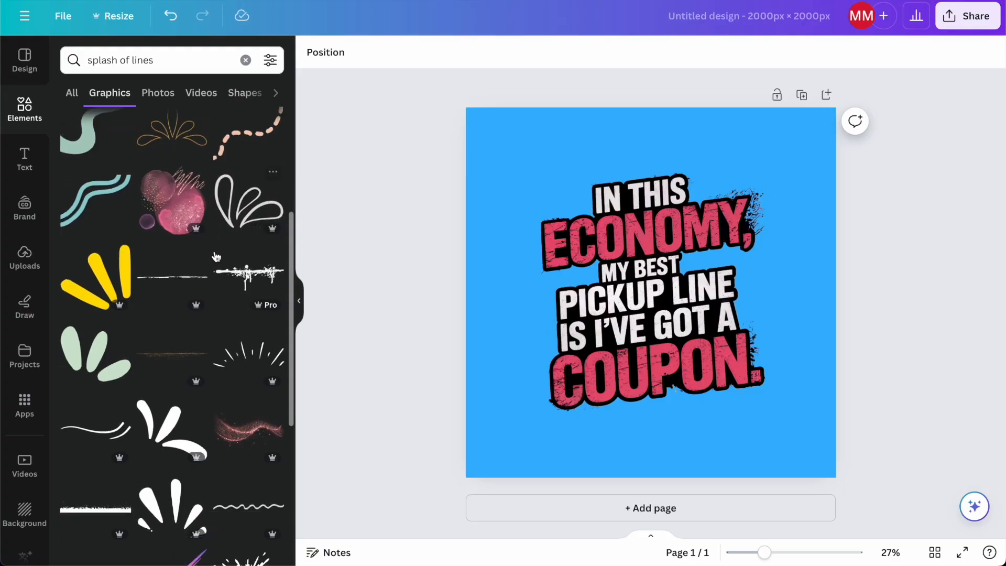
scroll(216, 256, "down", 7)
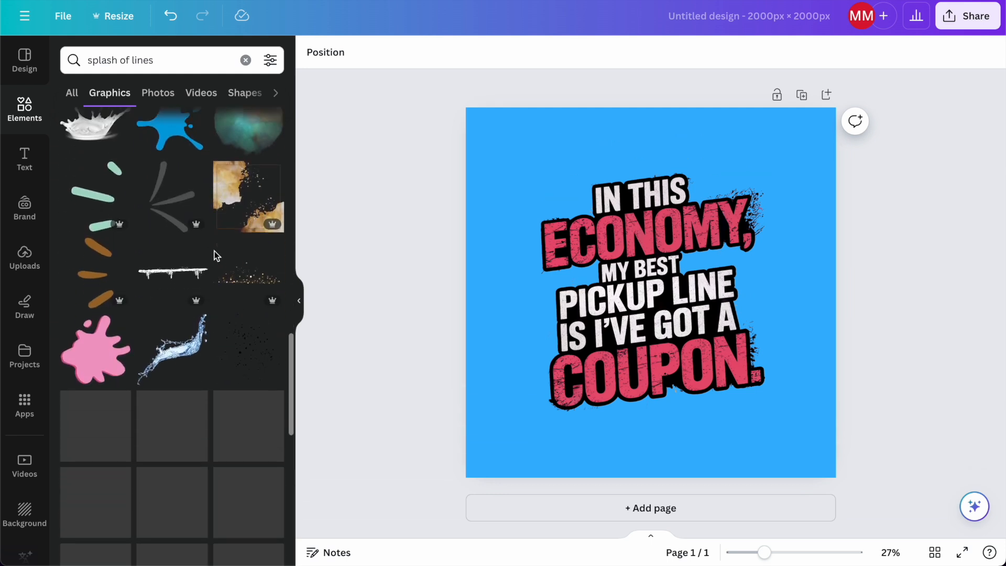
scroll(215, 250, "down", 4)
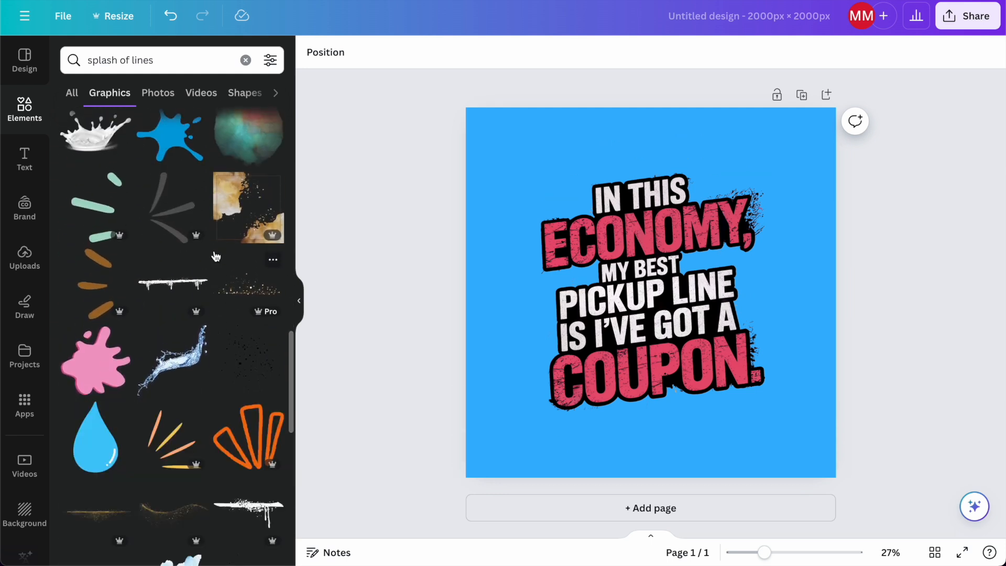
scroll(215, 256, "down", 4)
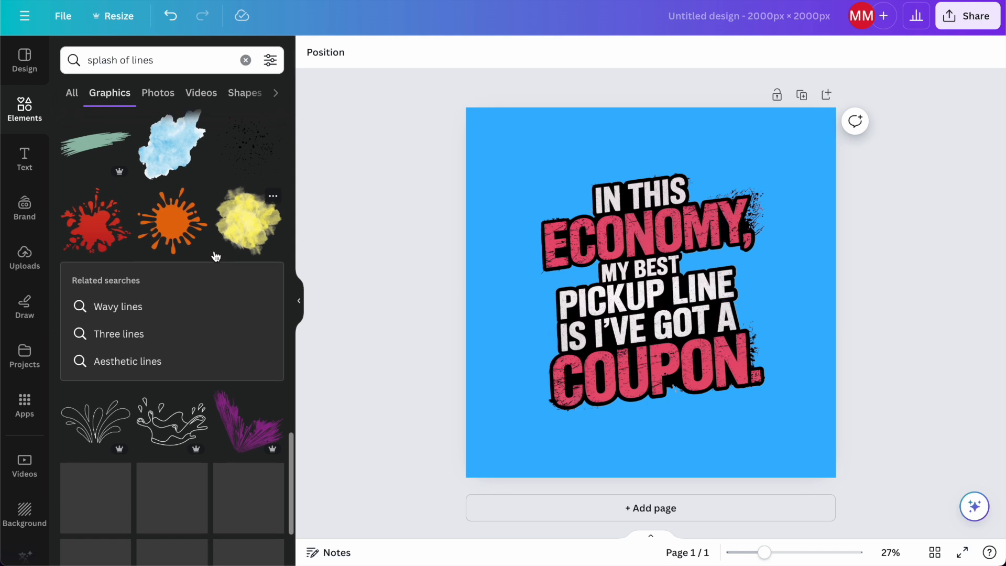
left_click(178, 233)
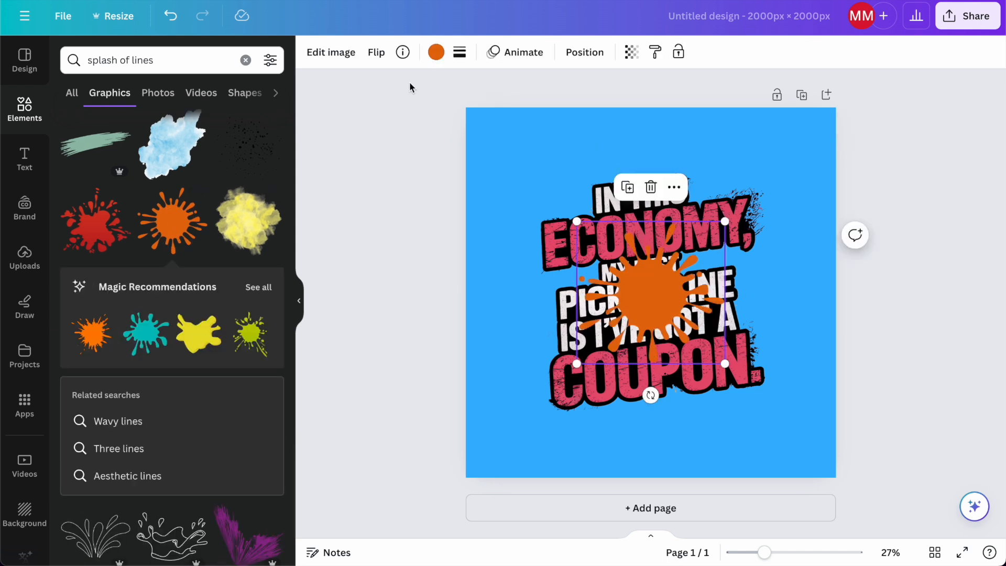
- Recolor the splat with the brand kit's golden yellow and enlarge it to about 1936 × 1863 px, centered horizontally on the page
left_click(426, 62)
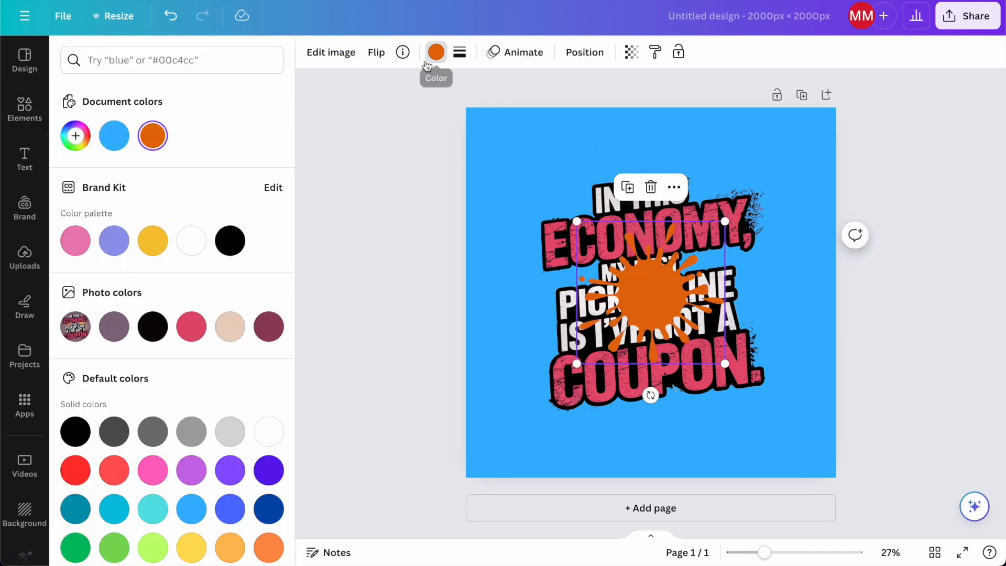
left_click(164, 251)
left_click_drag(724, 220, 932, 13)
left_click_drag(820, 203, 715, 291)
- Send the yellow splat to the back, behind the coupon lettering
left_click(585, 52)
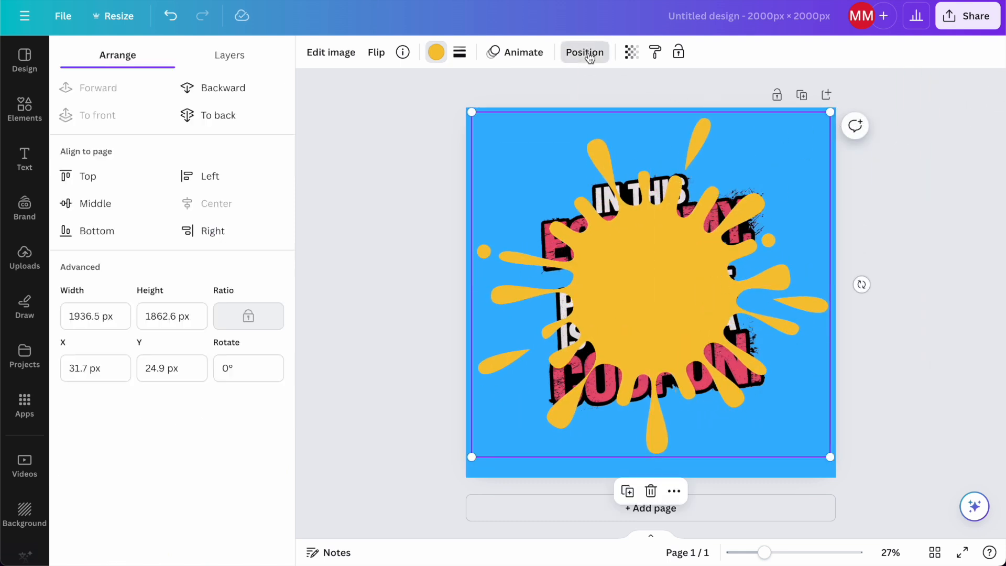
left_click(226, 127)
left_click(405, 236)
- Enlarge the coupon lettering image to nearly fill the page, trimming its top and bottom edges, and center it
left_click(657, 265)
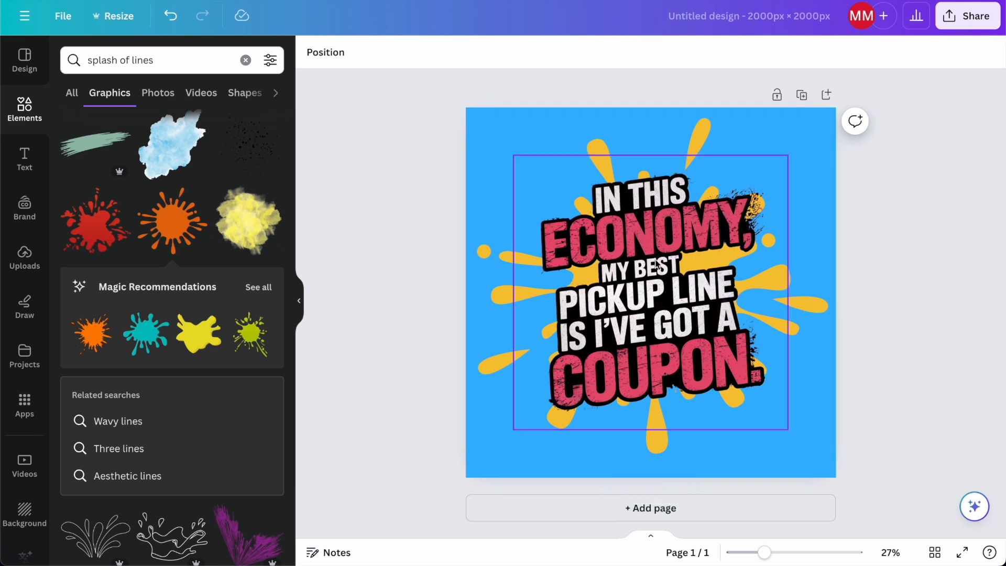
left_click_drag(801, 147, 830, 114)
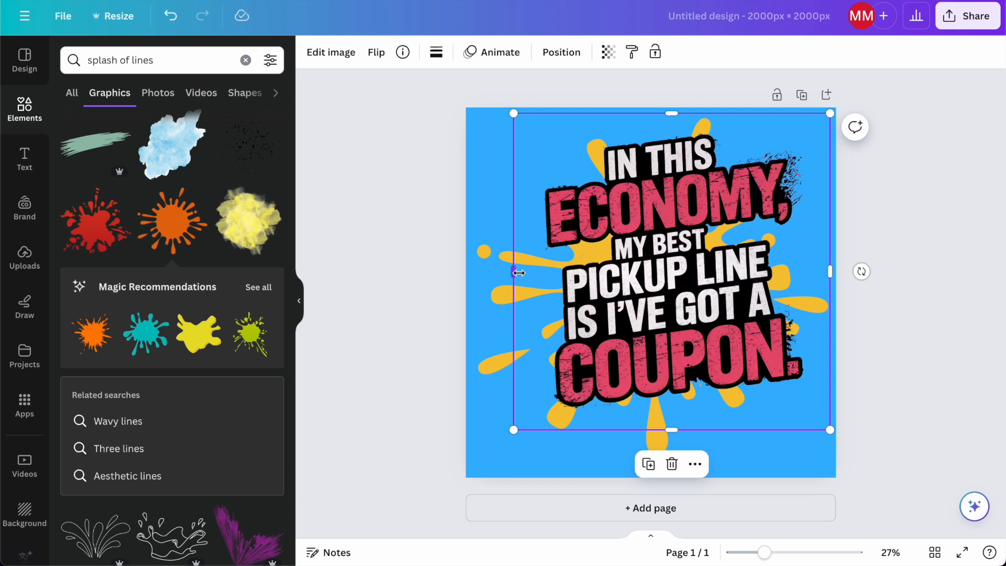
left_click_drag(672, 428, 672, 413)
left_click_drag(673, 120, 673, 129)
left_click_drag(687, 223, 639, 225)
left_click_drag(785, 415, 852, 444)
left_click(909, 348)
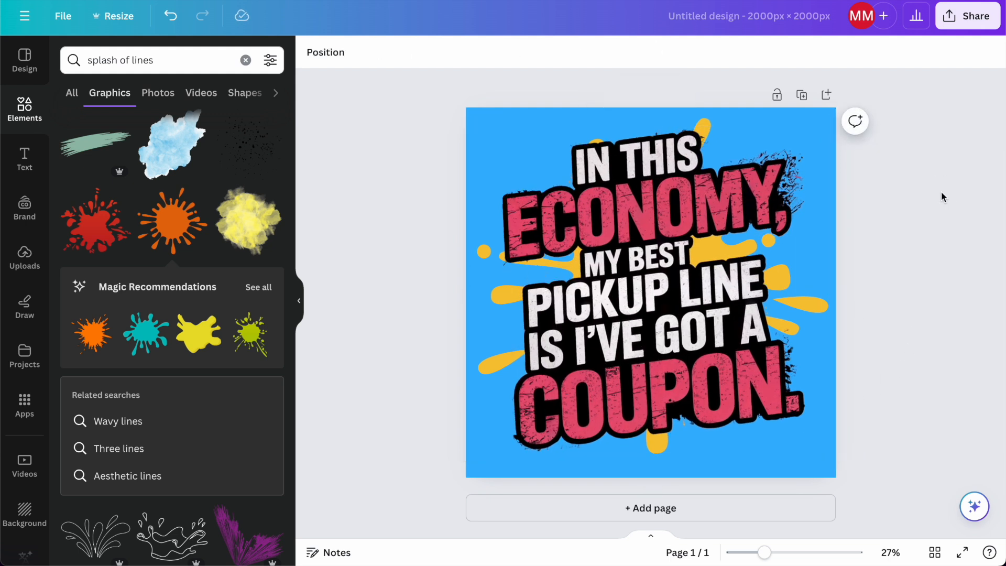
- Replace the yellow splat with the purple brush-stroke burst graphic on a mauve page background
left_click(662, 118)
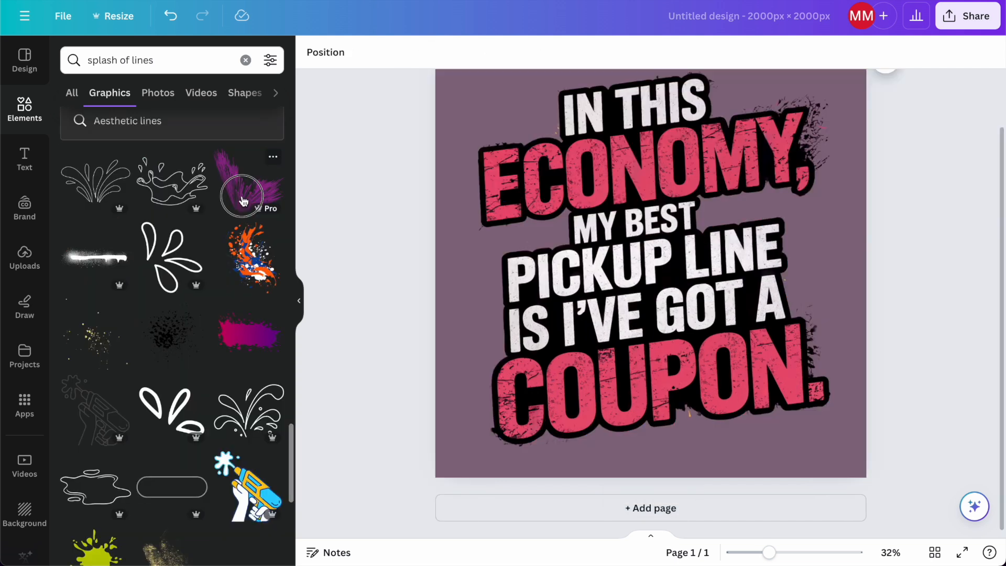
left_click(244, 189)
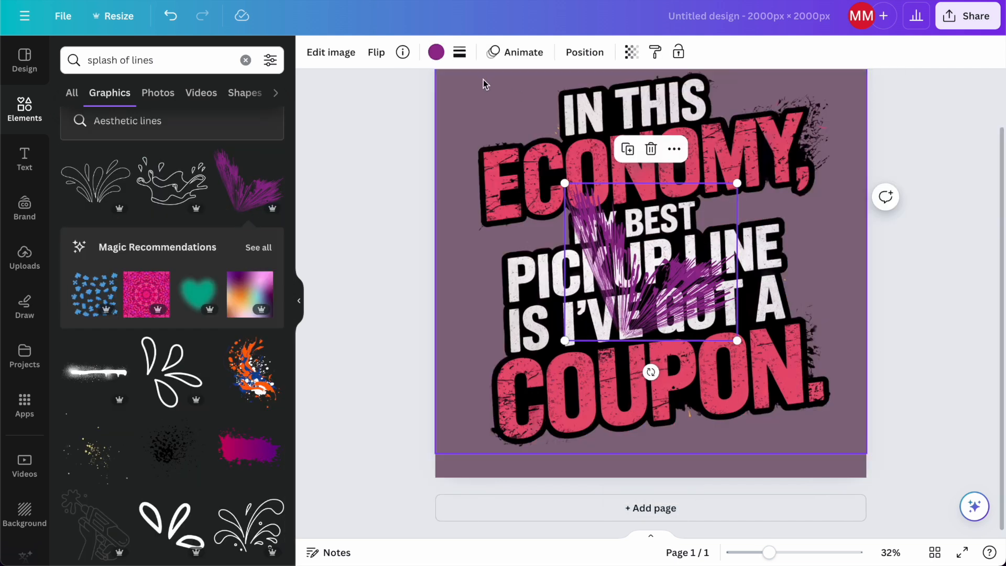
- Recolor the burst graphic with the orange #E9A94F sampled from the leftover speck beneath "COUPON"
left_click(434, 57)
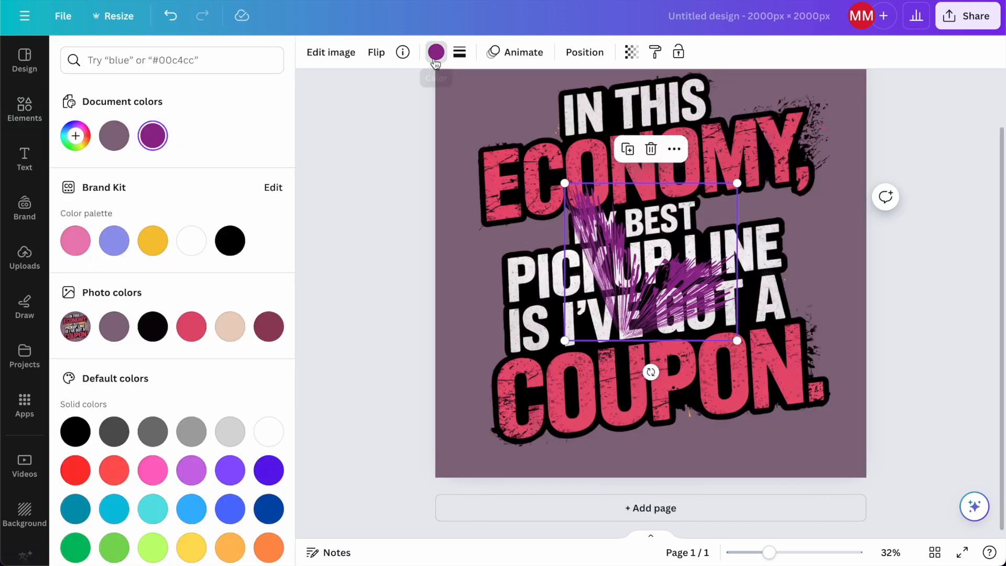
left_click(75, 136)
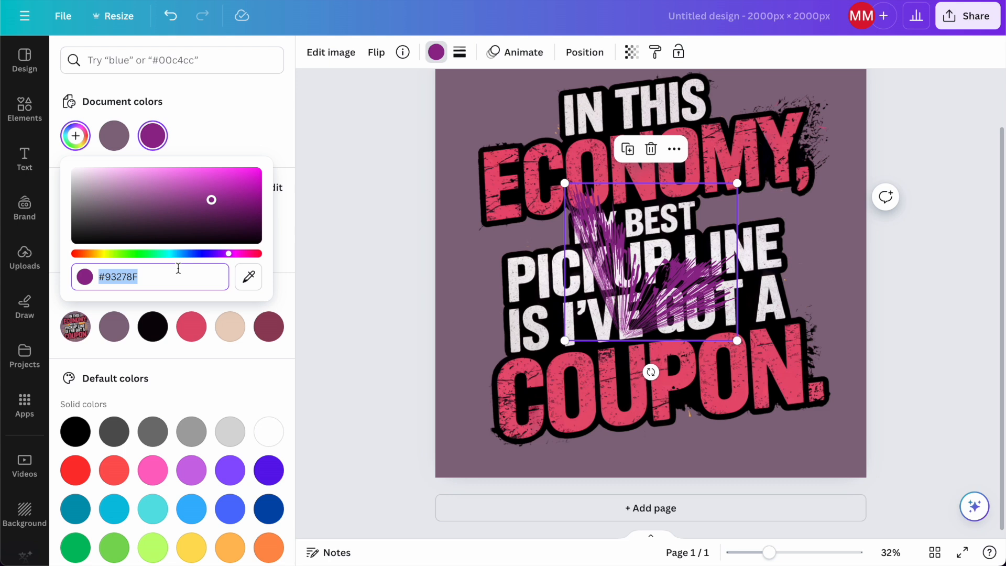
left_click(248, 276)
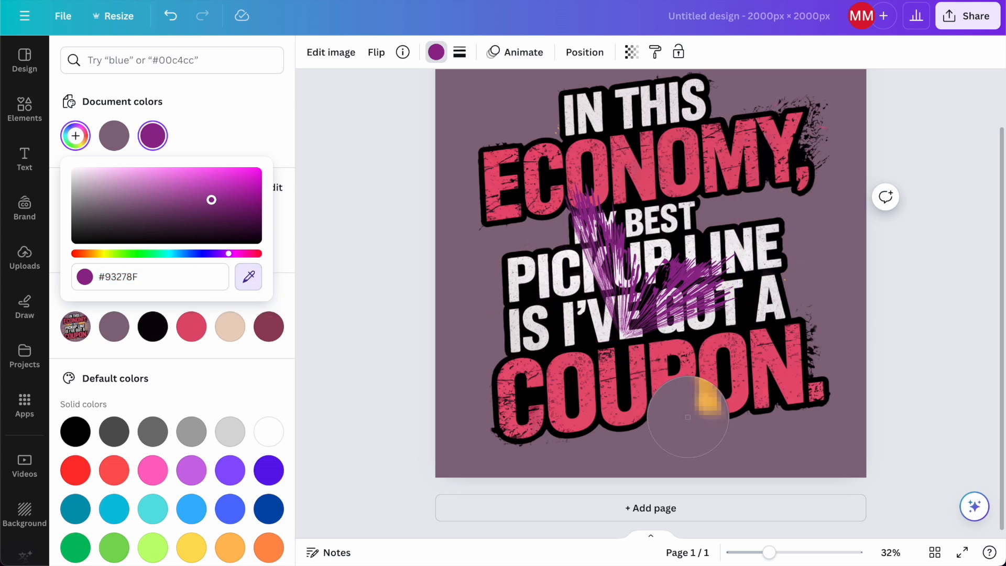
left_click(689, 415)
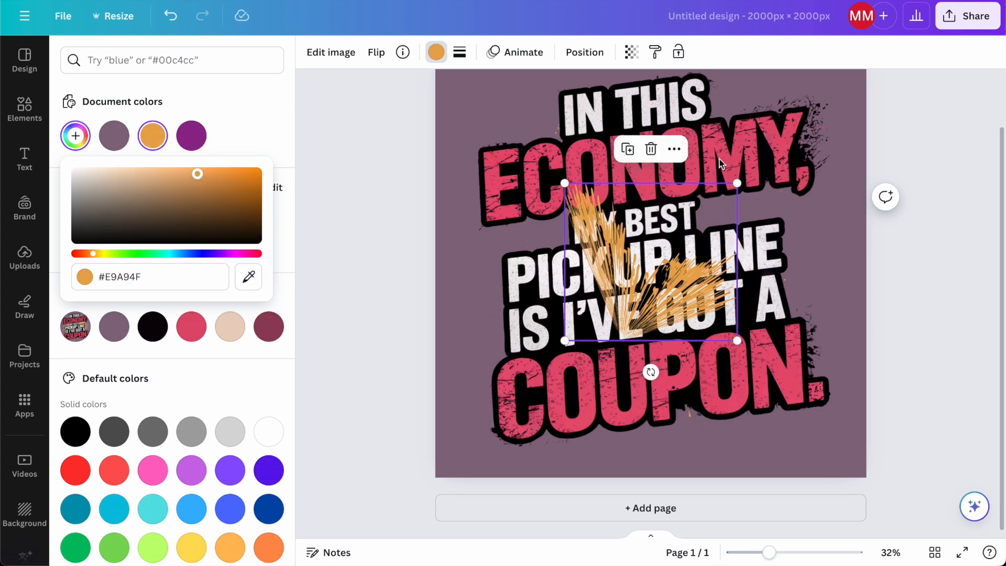
left_click(837, 220)
- Move the orange burst over the end of "ECONOMY", then shrink the coupon lettering image and center it on the page
left_click(671, 238)
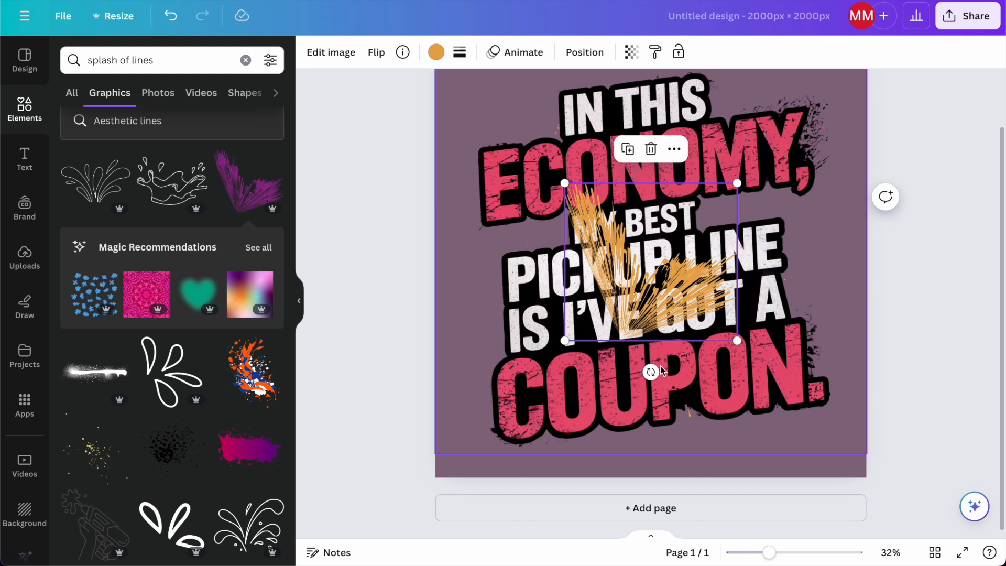
left_click_drag(648, 271, 758, 181)
scroll(759, 181, "up", 1)
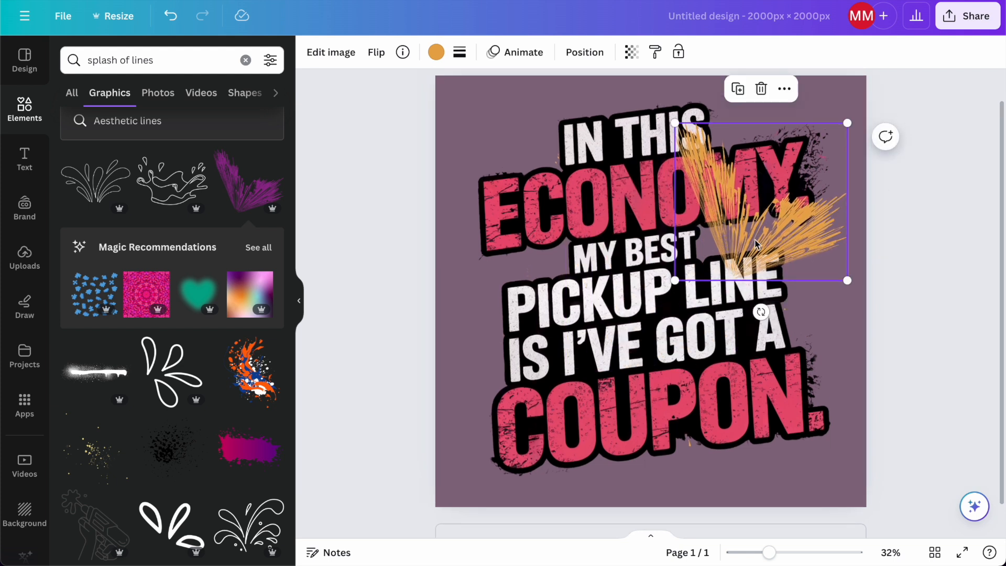
left_click(619, 292)
left_click_drag(867, 95, 805, 151)
left_click_drag(647, 311, 678, 286)
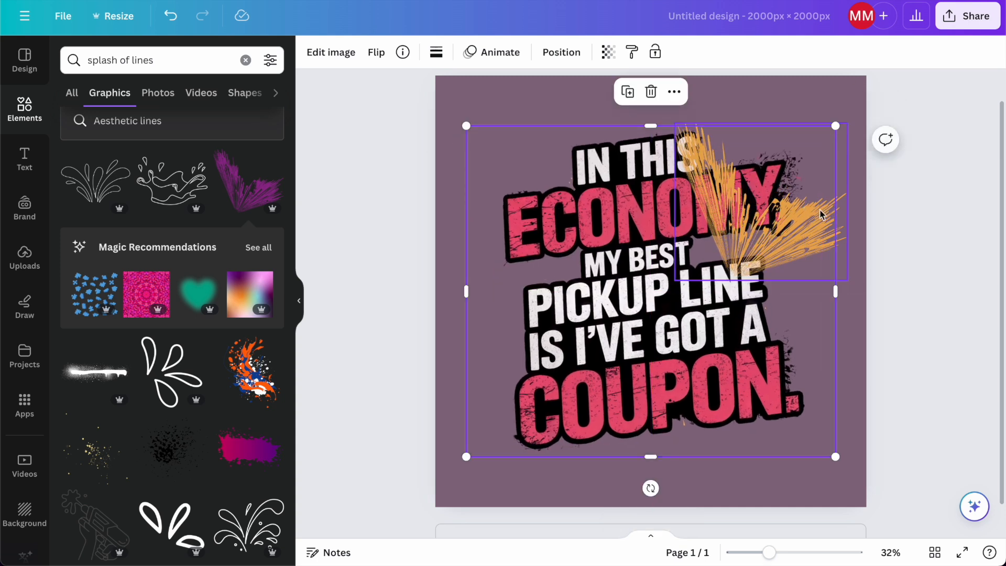
- Enlarge and rotate the orange burst, duplicating it into four copies that radiate outward from the center of the lettering
left_click(678, 287)
left_click_drag(760, 317, 702, 306)
left_click_drag(649, 225, 553, 262)
left_click_drag(698, 300, 732, 324)
left_click_drag(673, 359, 587, 357)
key("ctrl+d")
left_click_drag(538, 399, 490, 292)
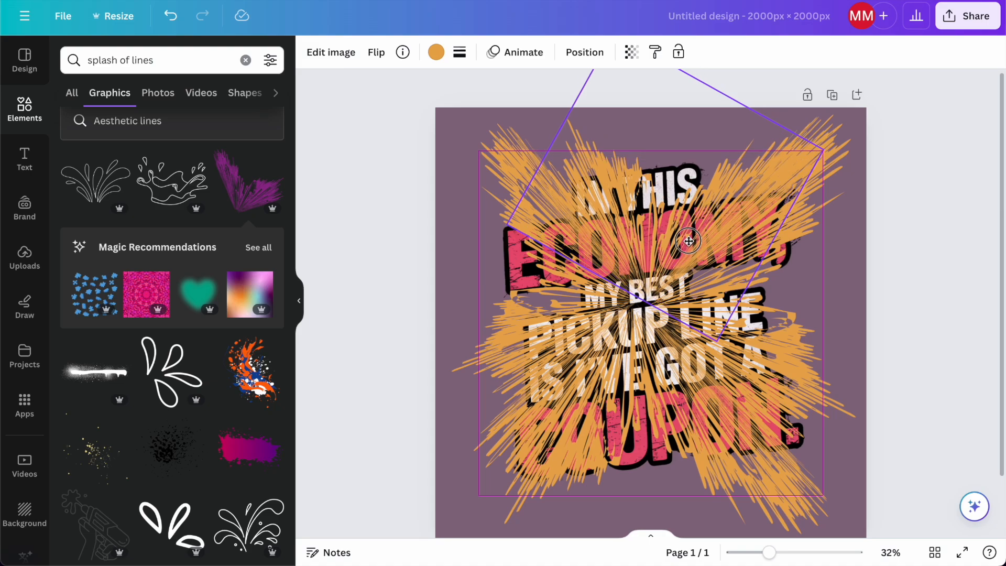
left_click_drag(681, 246, 689, 241)
- Select all four orange bursts and send them to the back, behind the coupon lettering
left_click(802, 207)
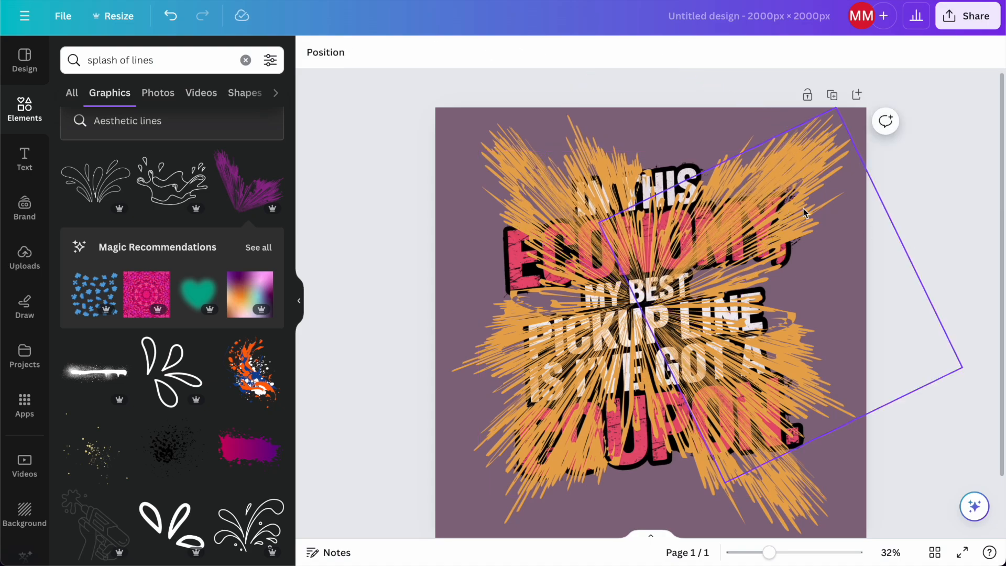
left_click(518, 354, "shift")
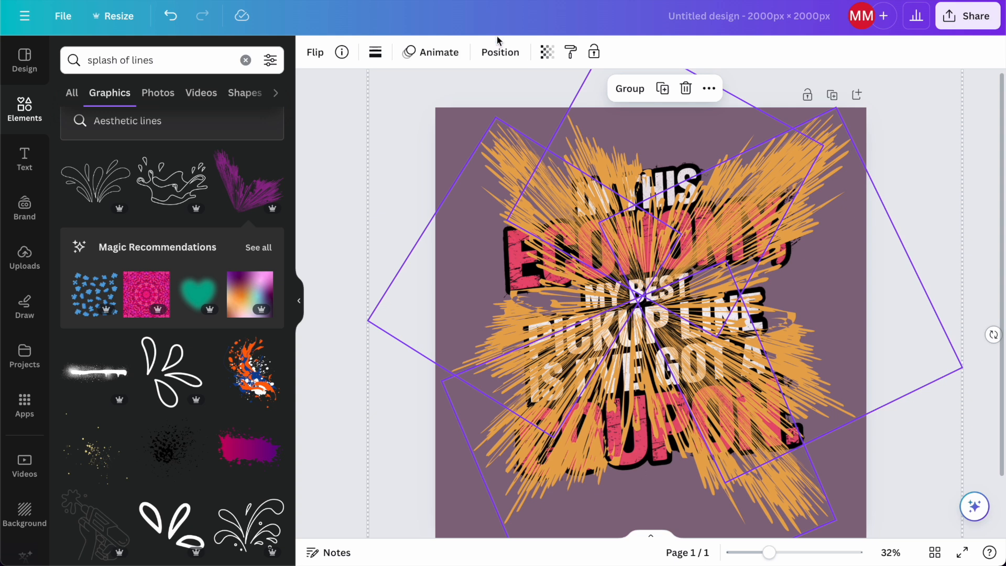
left_click(499, 52)
left_click(225, 117)
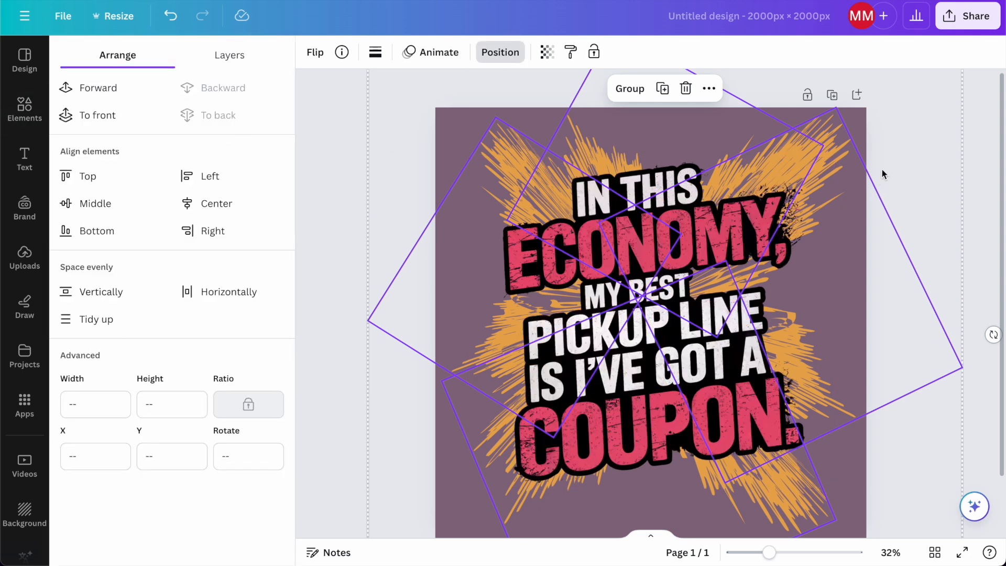
- Select the coupon lettering image and shift the hue of its red tone to orange in the color adjustments
left_click(919, 172)
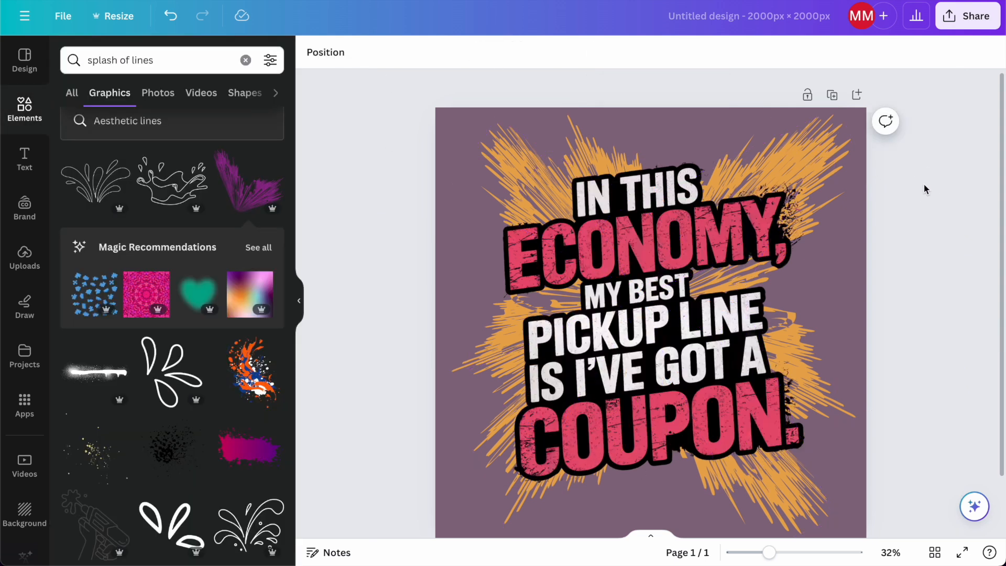
scroll(923, 186, "down", 1)
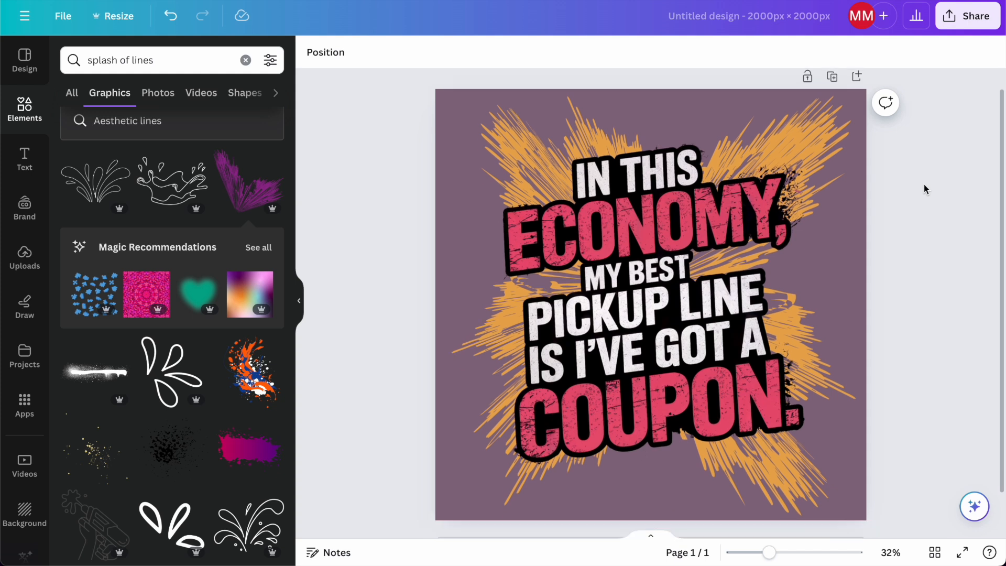
left_click(606, 192)
left_click(330, 53)
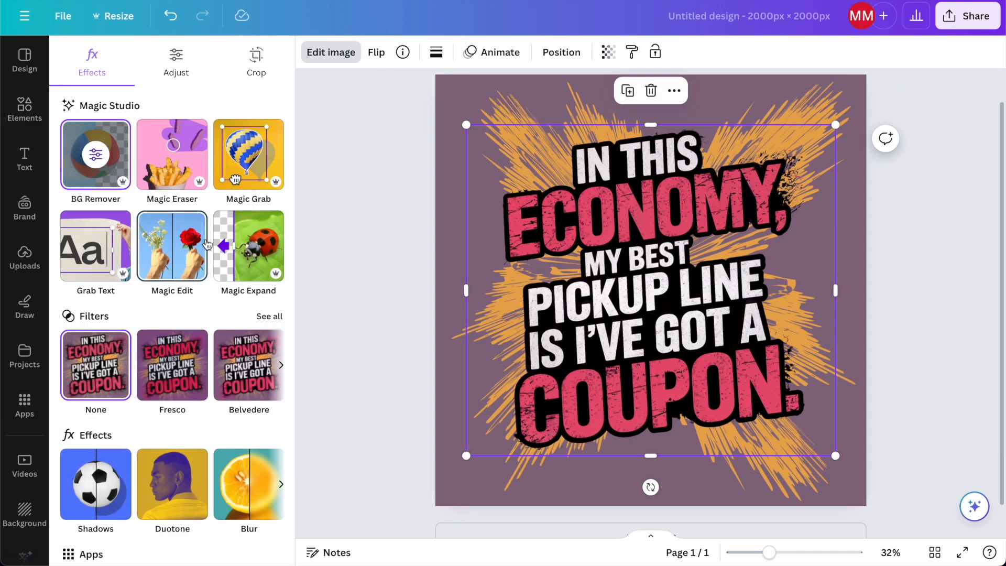
scroll(205, 244, "down", 2)
left_click(176, 59)
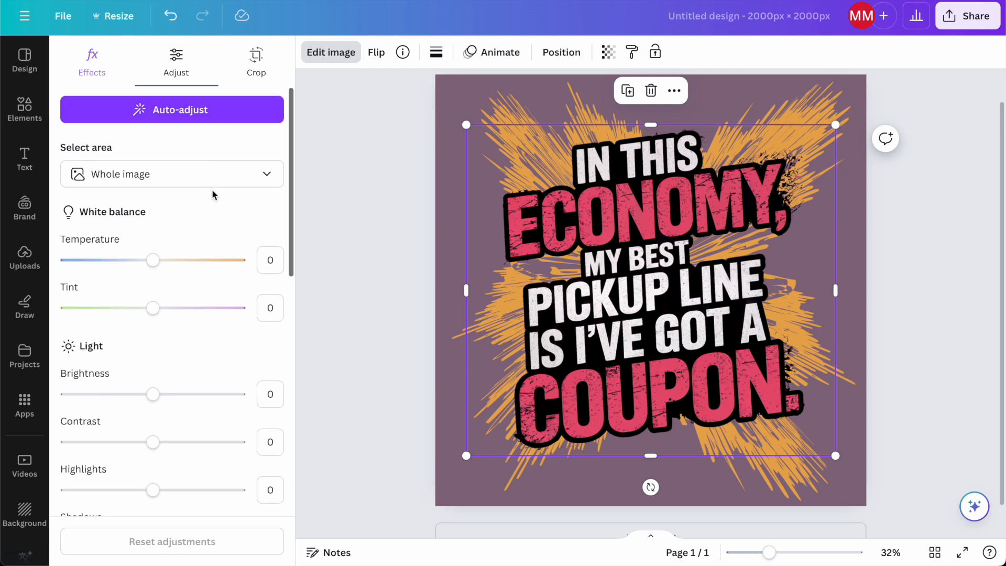
scroll(211, 195, "down", 10)
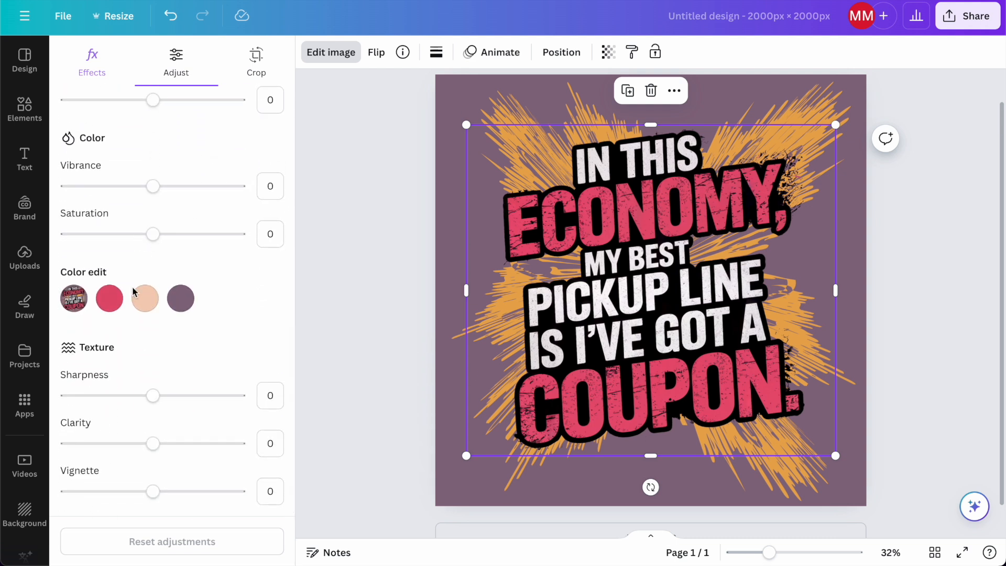
left_click(110, 300)
left_click_drag(153, 367, 171, 369)
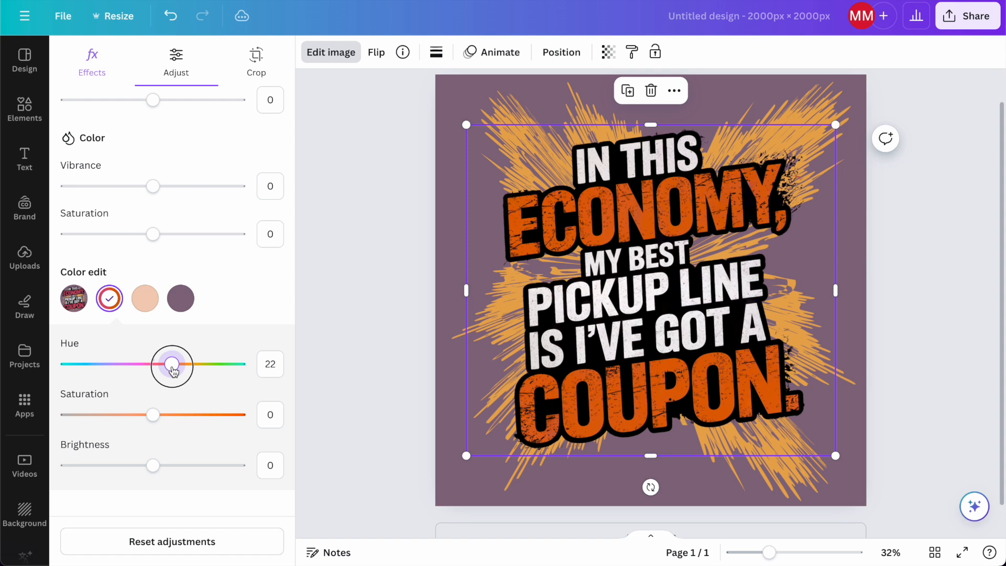
- Raise the saturation of the lettering image's peach tone to about 63 and increase that tone's brightness
left_click(147, 303)
mouse_move(153, 364)
left_mouse_down()
mouse_move(231, 364)
mouse_move(97, 366)
mouse_move(211, 366)
mouse_move(217, 378)
mouse_move(150, 362)
left_mouse_up()
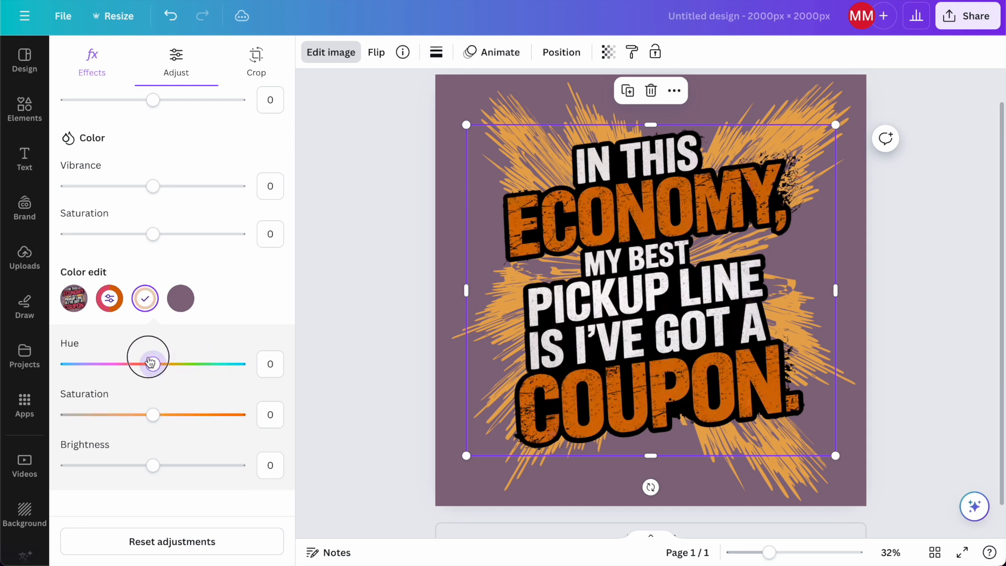
left_click_drag(150, 409, 209, 415)
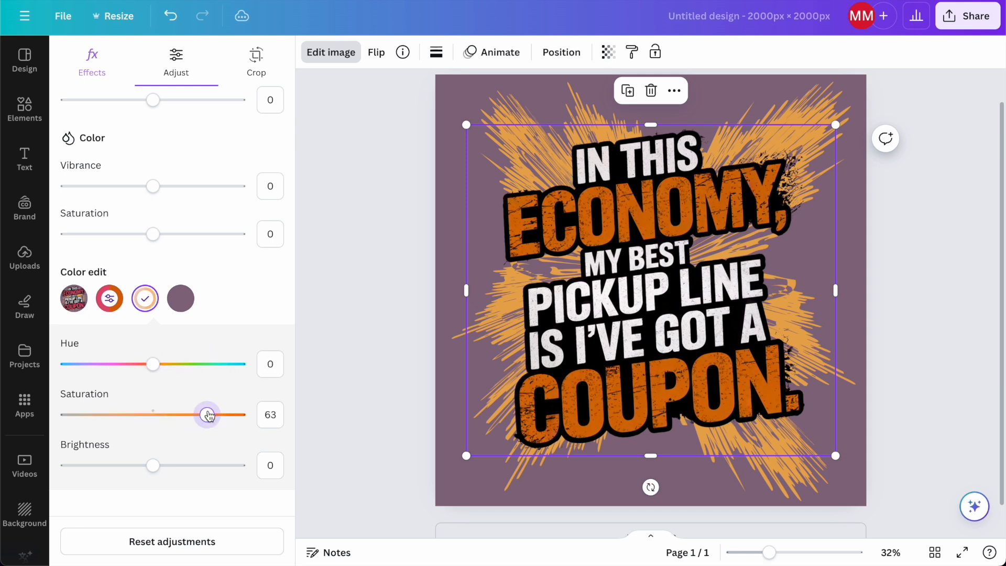
left_click_drag(153, 472, 178, 471)
- Brighten the lettering's orange tone and raise the brightness of the image's purple tone
left_click(109, 298)
left_click(180, 298)
mouse_move(171, 363)
left_mouse_down()
mouse_move(226, 367)
mouse_move(123, 364)
mouse_move(244, 365)
mouse_move(154, 365)
left_mouse_up()
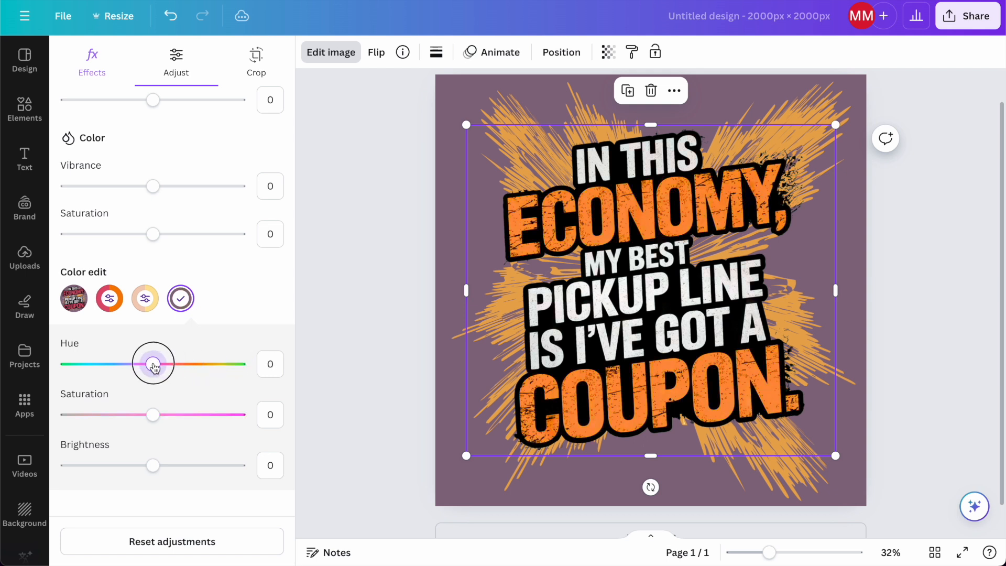
left_click_drag(153, 465, 184, 462)
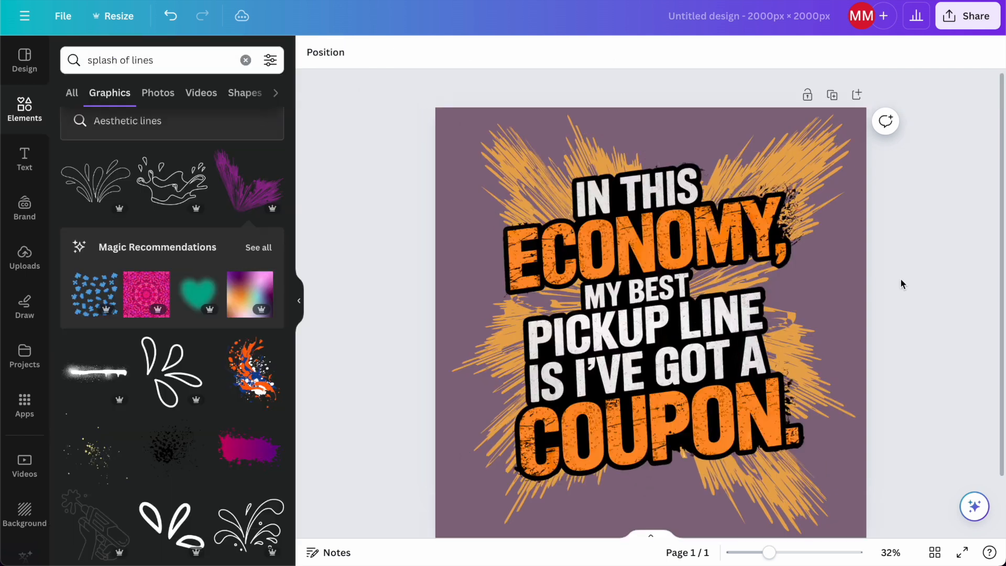
- Enlarge the coupon lettering slightly and reposition it so it stays centered over the bursts
scroll(891, 340, "down", 1)
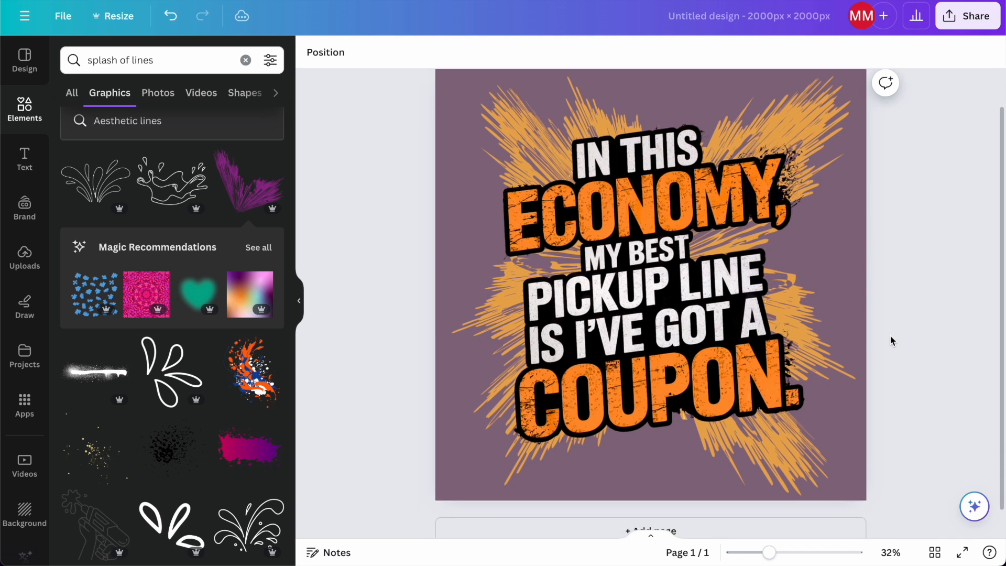
left_click(680, 322)
left_click_drag(834, 450, 869, 474)
left_click_drag(725, 372, 708, 345)
- Recolor the burst beneath "COUPON" with the light yellow #FAD680 sampled from the canvas
left_click(792, 464)
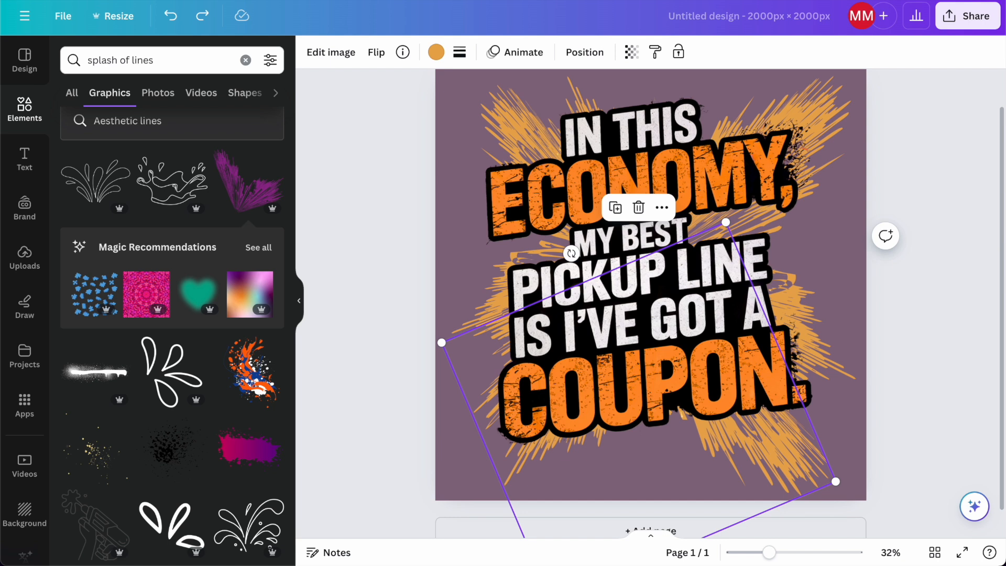
left_click(437, 52)
left_click(75, 135)
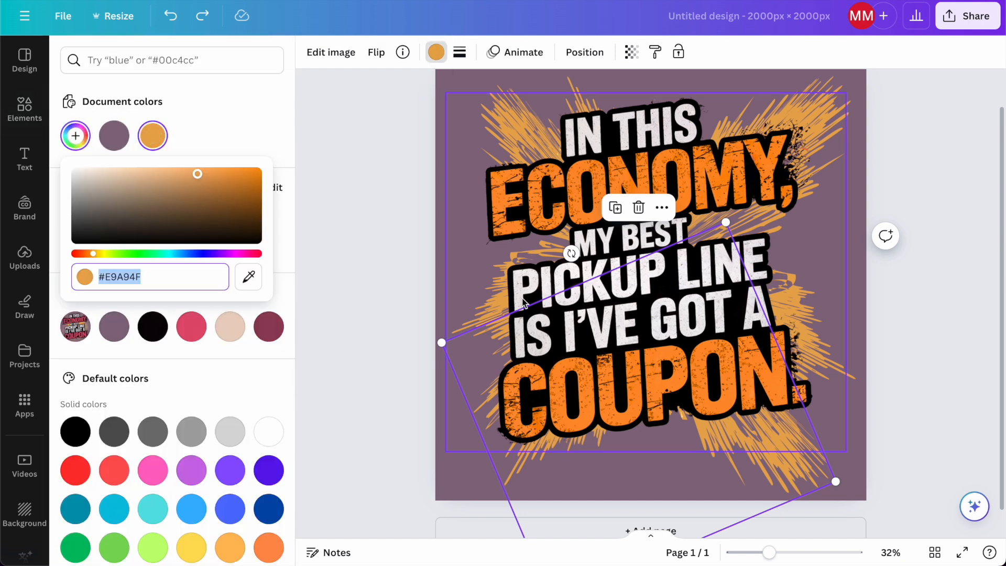
left_click(252, 278)
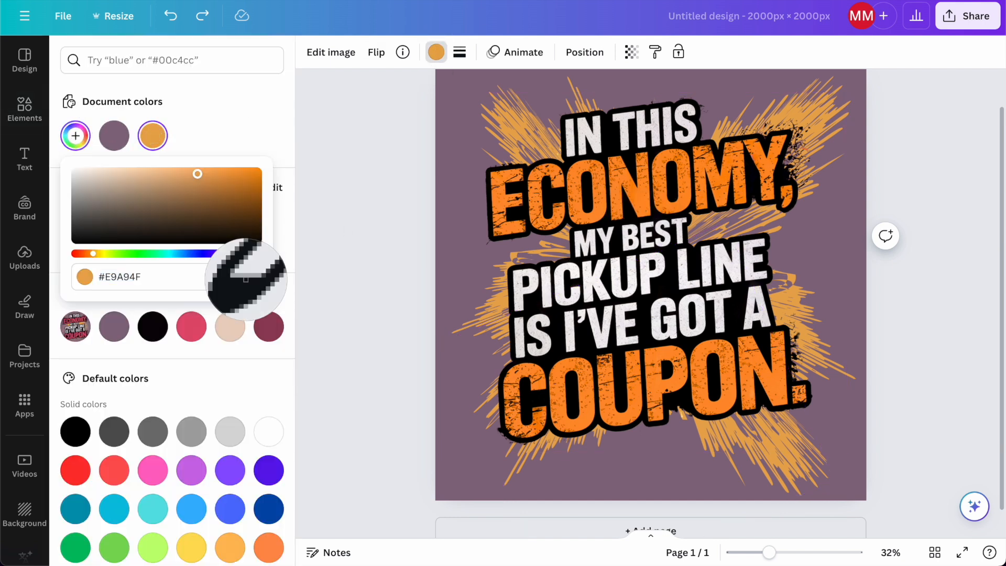
left_click(681, 417)
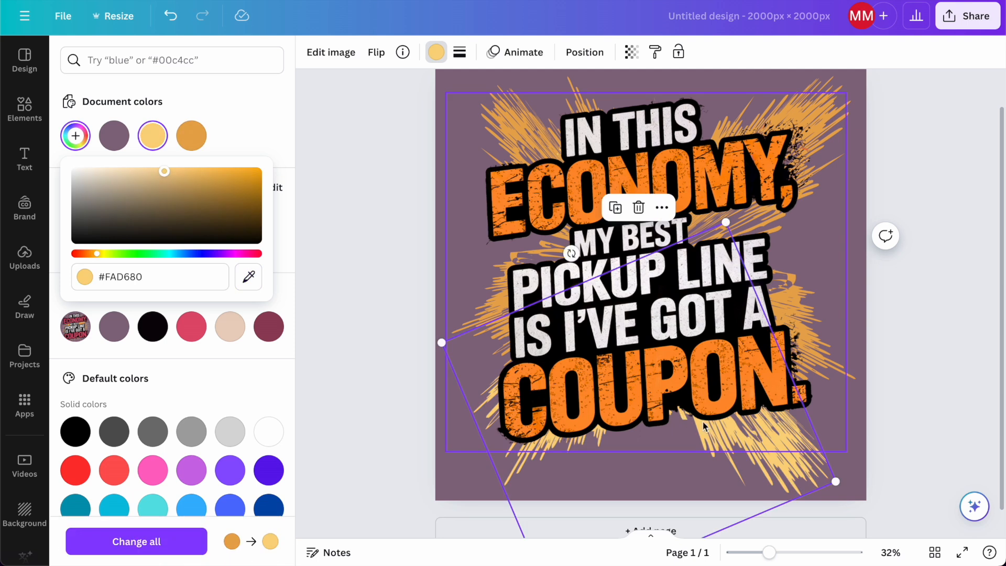
- Recolor the remaining orange bursts with the same light yellow from the document colors
left_click(823, 294)
left_click(464, 132)
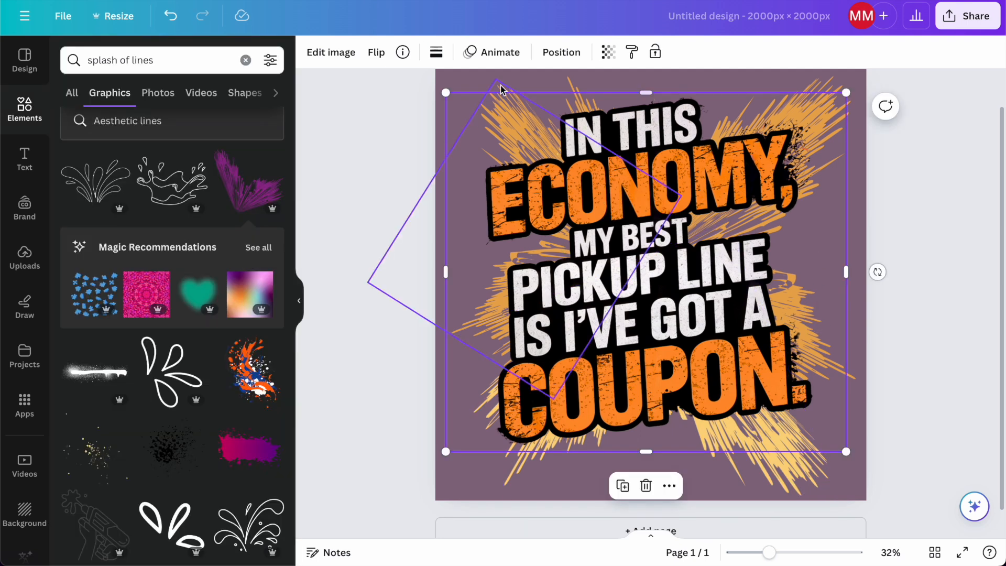
left_click(436, 52)
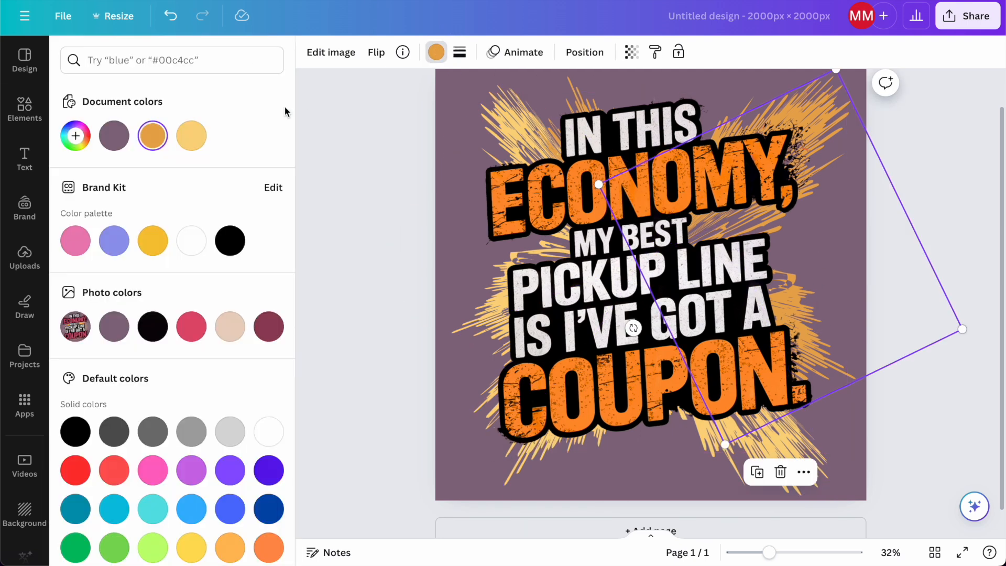
left_click(194, 145)
left_click(593, 75)
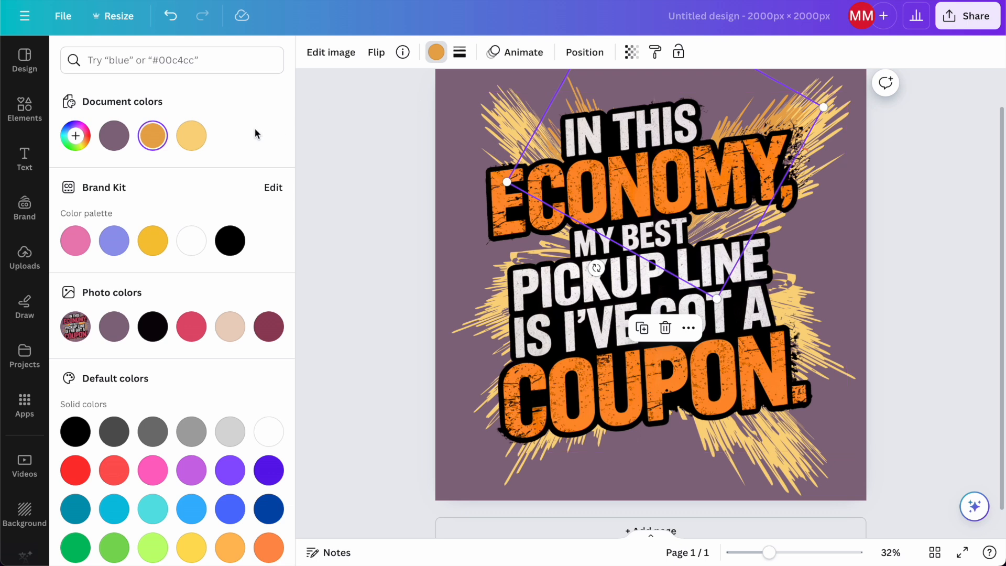
left_click(191, 136)
left_click(868, 225)
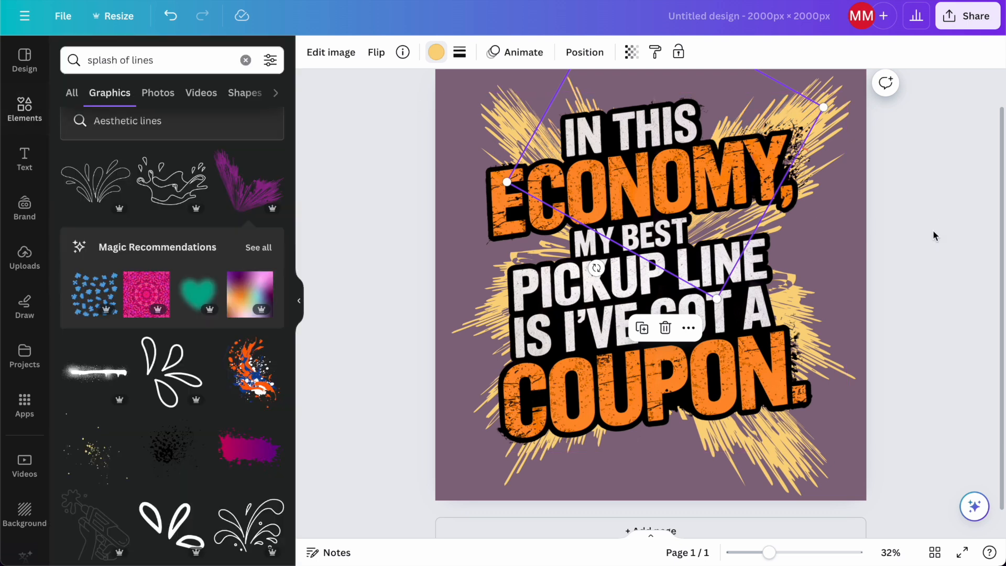
- Download the finished coupon design as a 2,000 × 2,000 px PNG with a transparent background
left_click(911, 283)
scroll(898, 200, "up", 2)
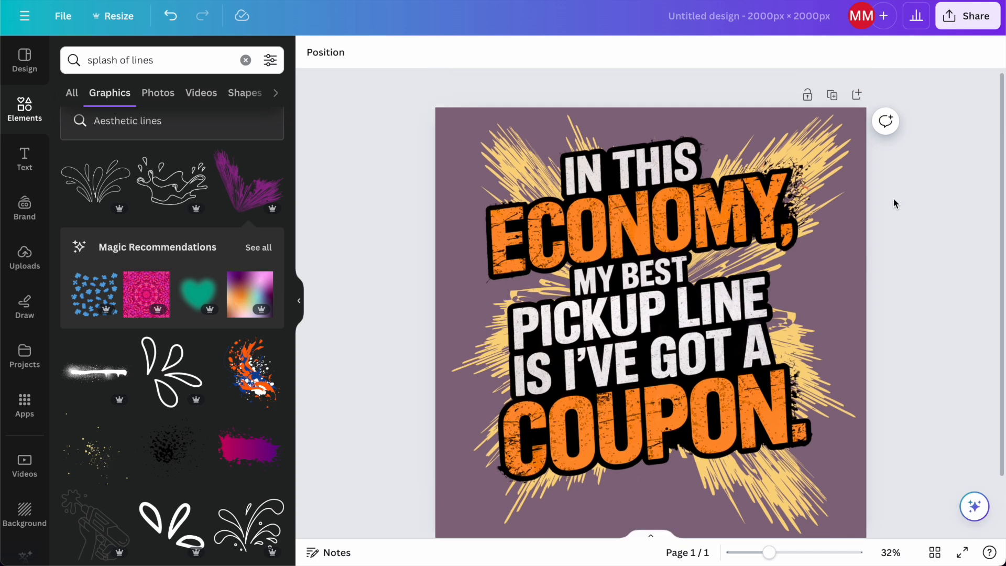
left_click(967, 16)
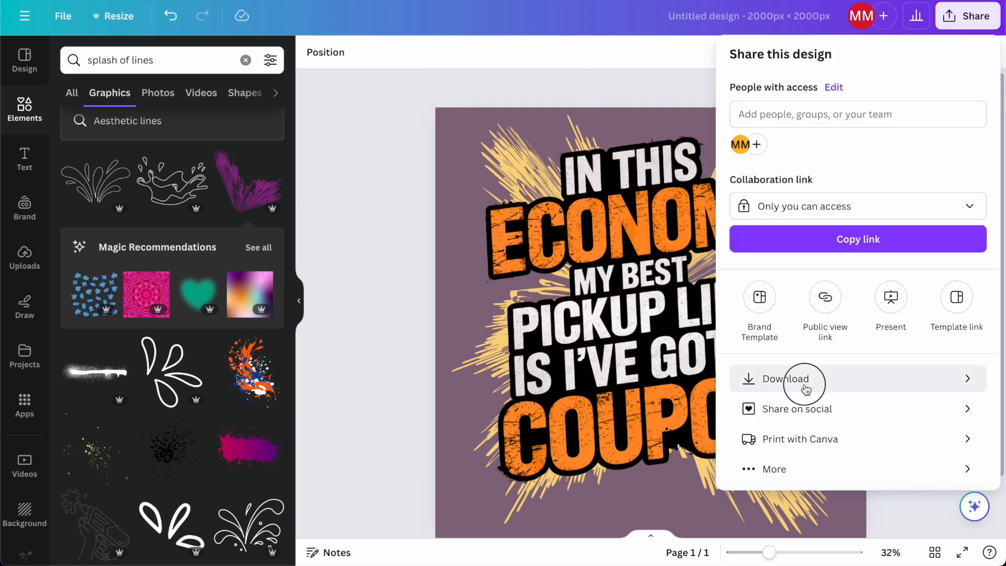
left_click(747, 386)
left_click(770, 204)
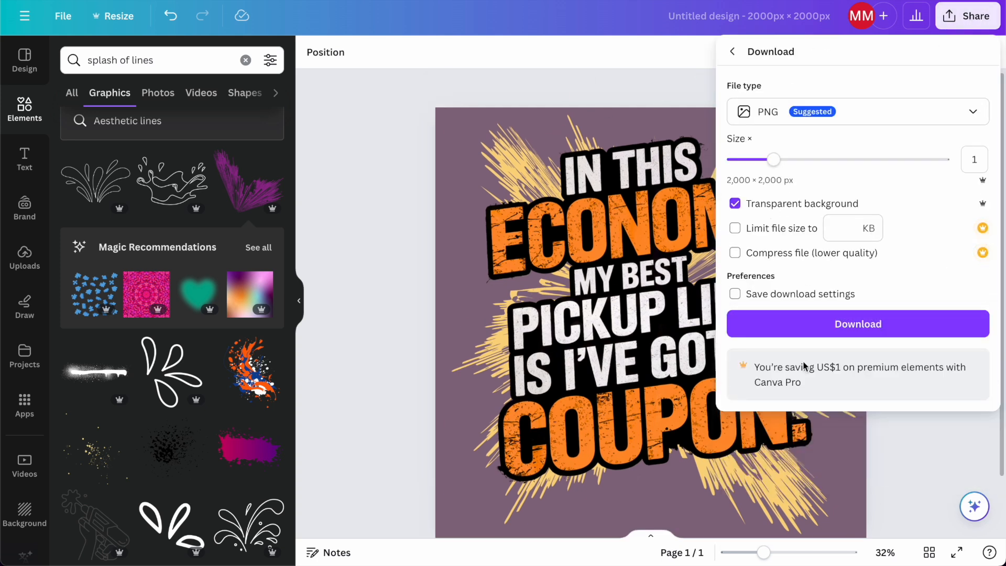
left_click(818, 321)
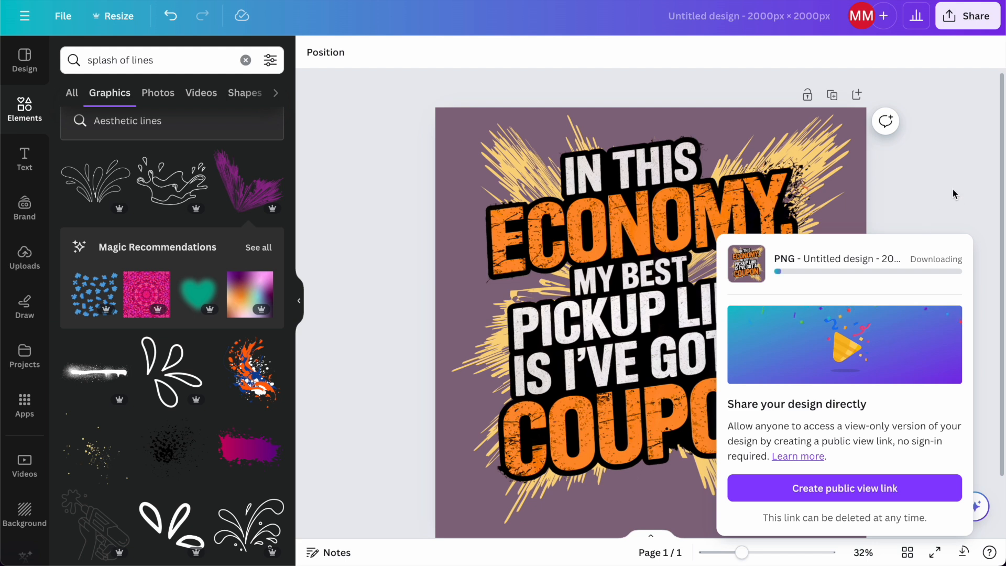
- Switch to the AI Image Enlarger and submit the downloaded coupon design for enlarging
scroll(954, 95, "down", 1)
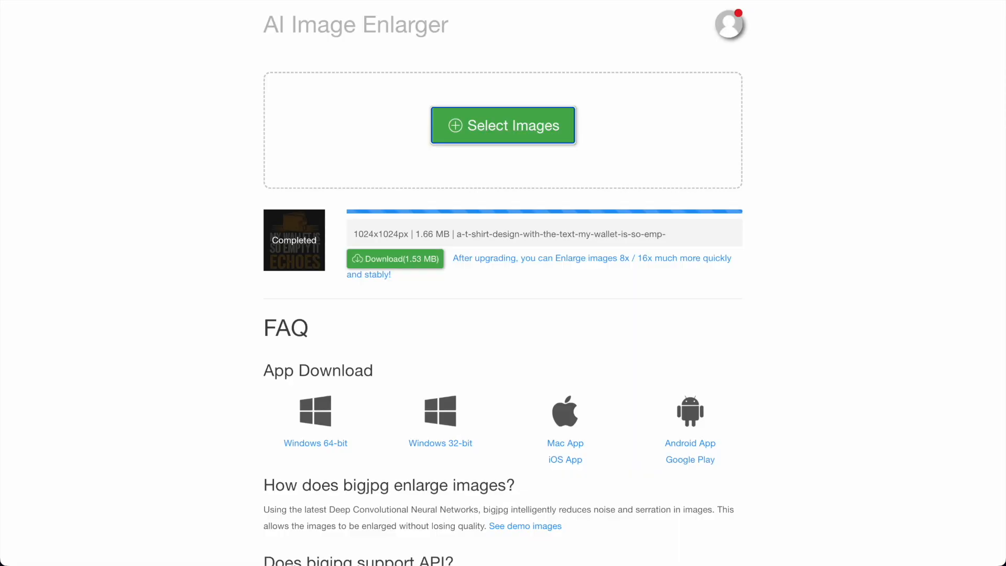
left_click(498, 125)
left_click(241, 88)
key("Return")
left_click(377, 346)
left_click(677, 217)
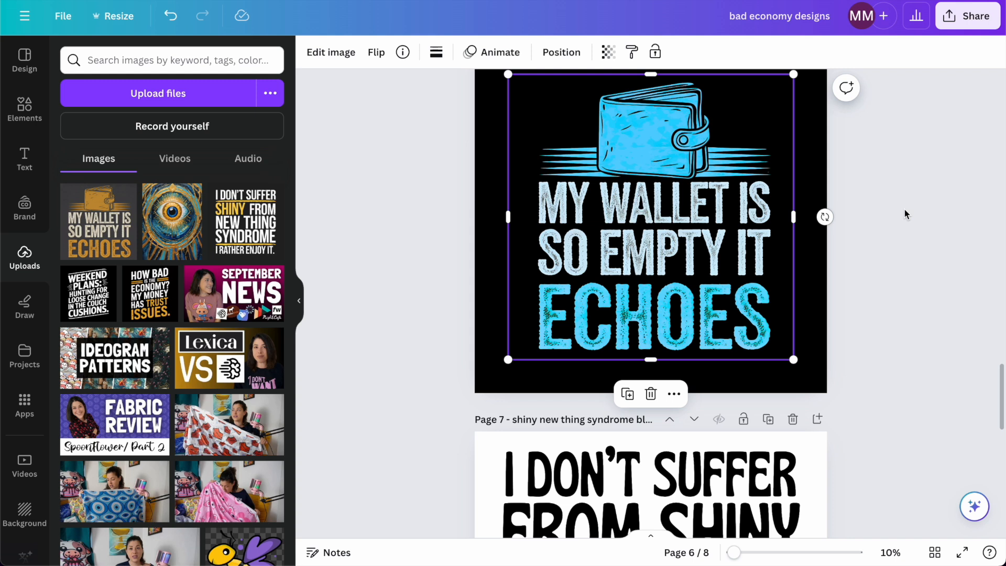
- Look through the pages of the bad economy designs file in Canva to review the finished t-shirt designs
scroll(904, 214, "up", 20)
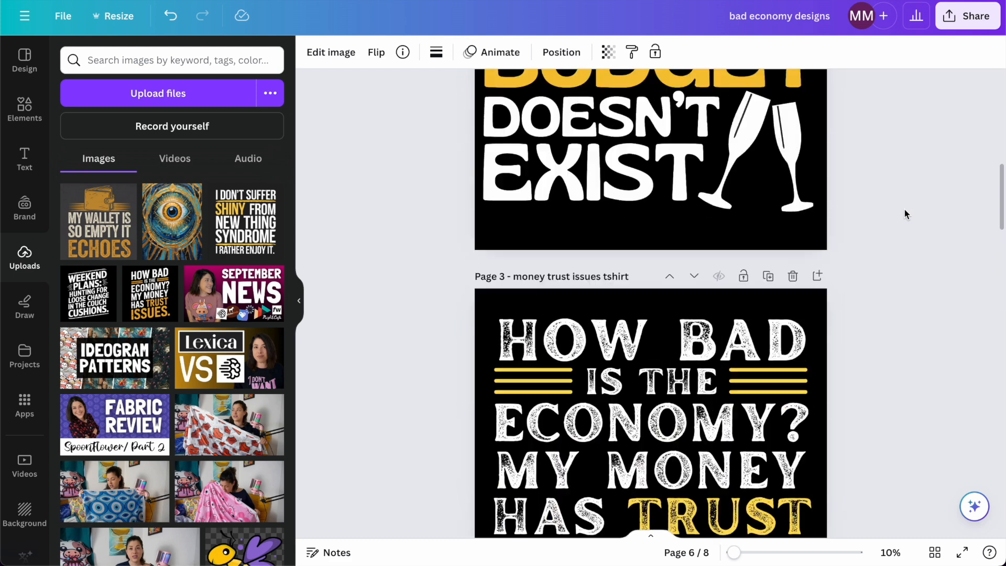
scroll(905, 209, "up", 10)
scroll(929, 163, "down", 8)
scroll(928, 162, "down", 20)
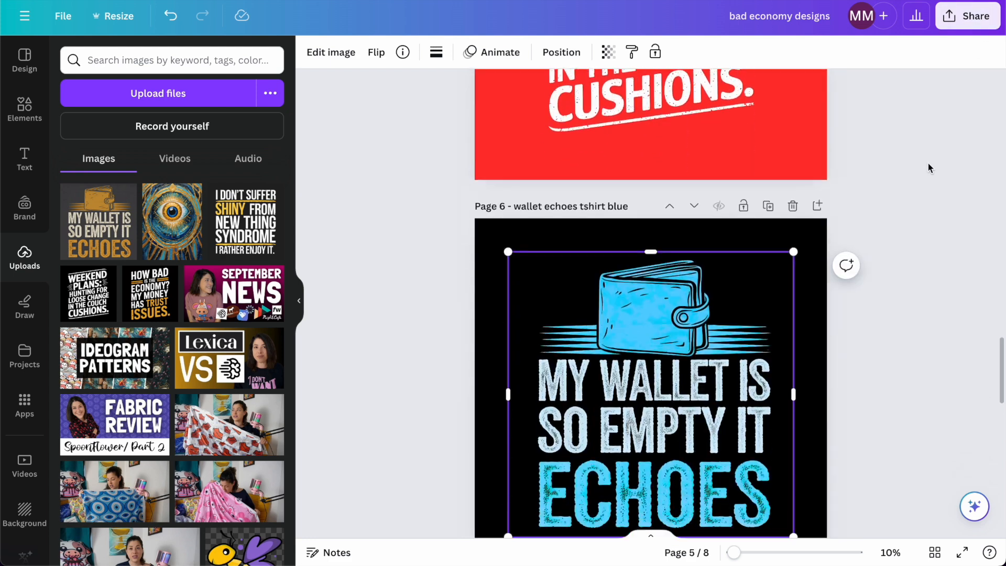
scroll(927, 163, "down", 1)
scroll(876, 237, "down", 1)
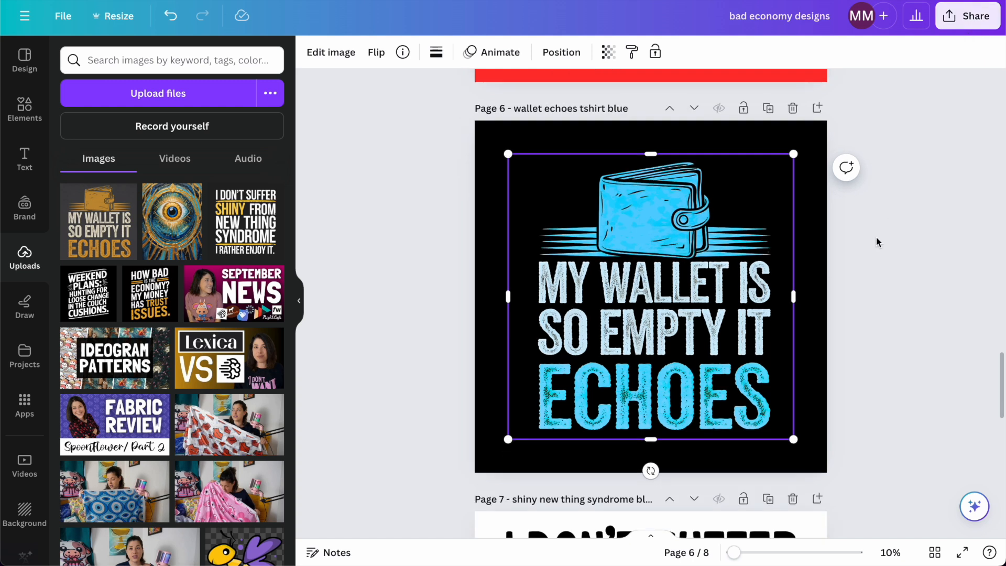
scroll(878, 242, "down", 2)
scroll(898, 344, "up", 6)
- Download only pages 2–6 of the bad economy designs as PNG files with a transparent background
left_click(968, 16)
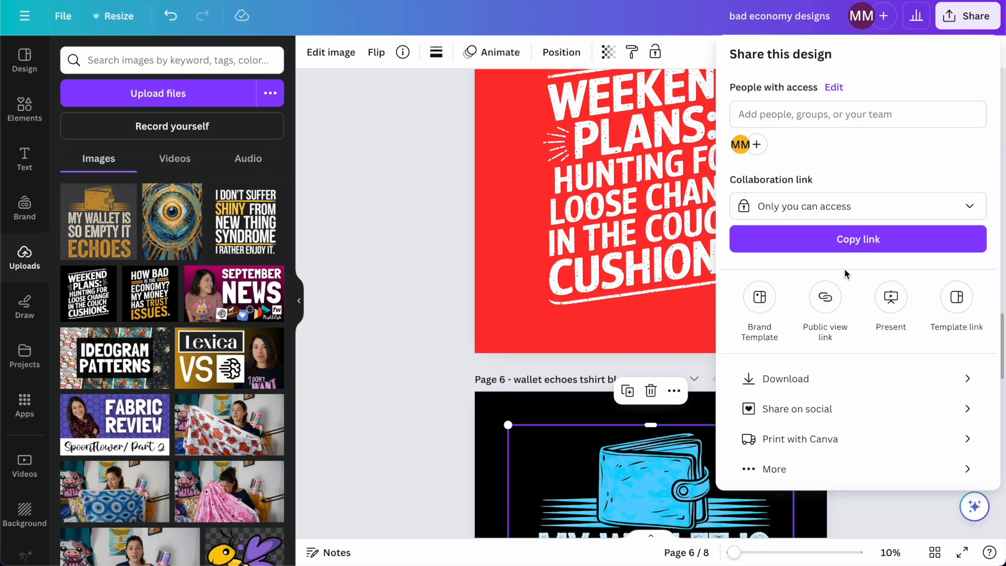
left_click(800, 380)
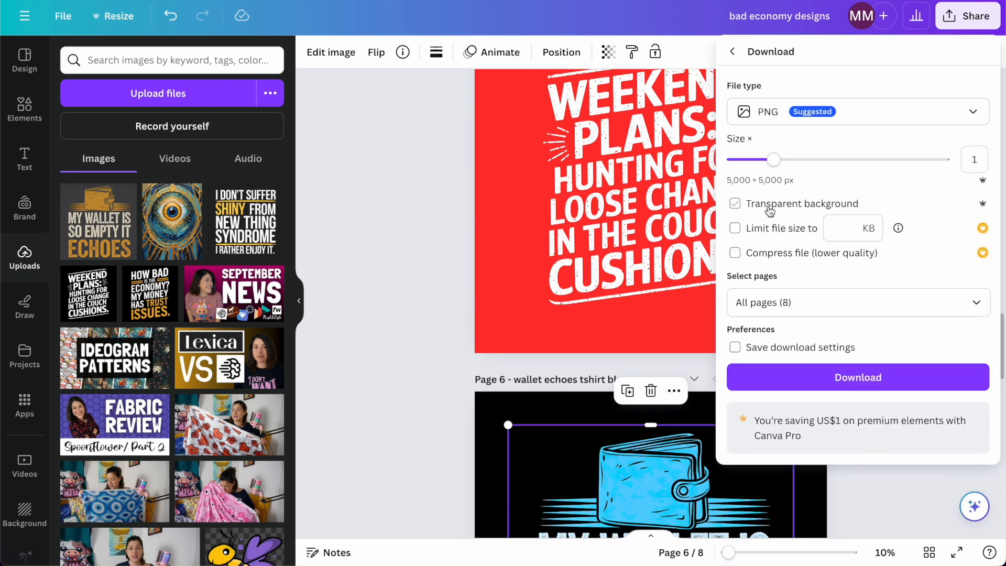
left_click(770, 303)
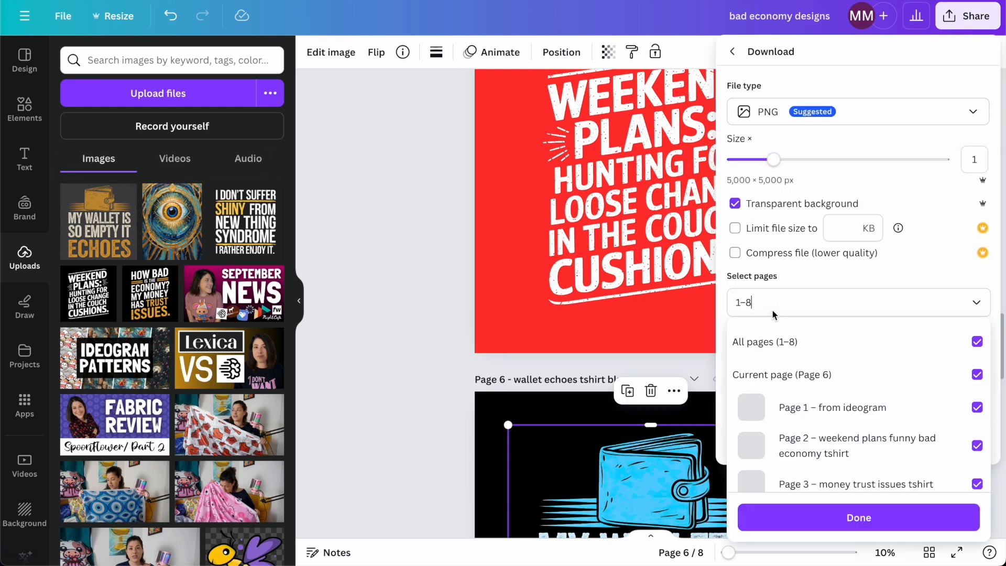
left_click(778, 402)
scroll(780, 402, "down", 4)
left_click(792, 472)
left_click(805, 427)
left_click(803, 516)
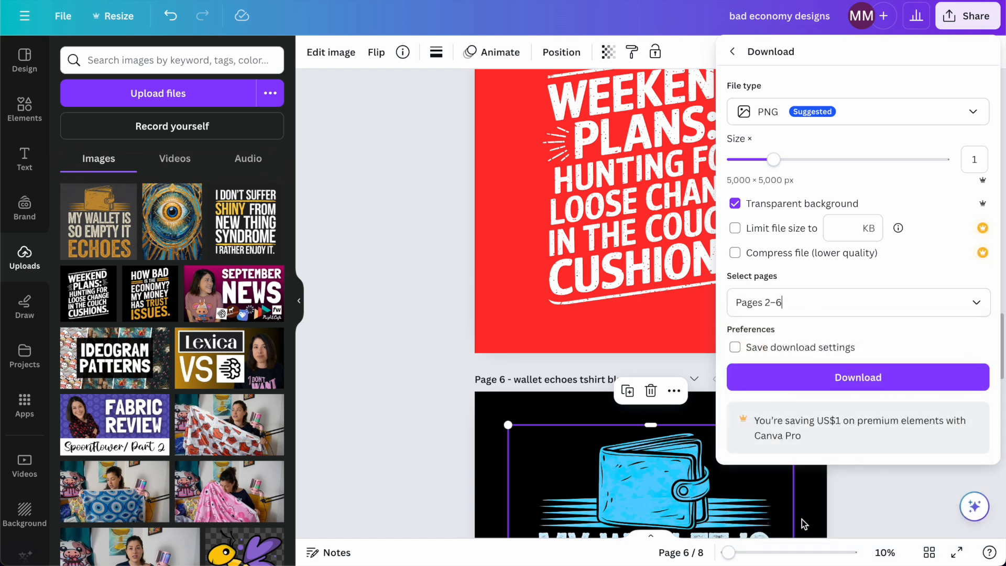
left_click(821, 376)
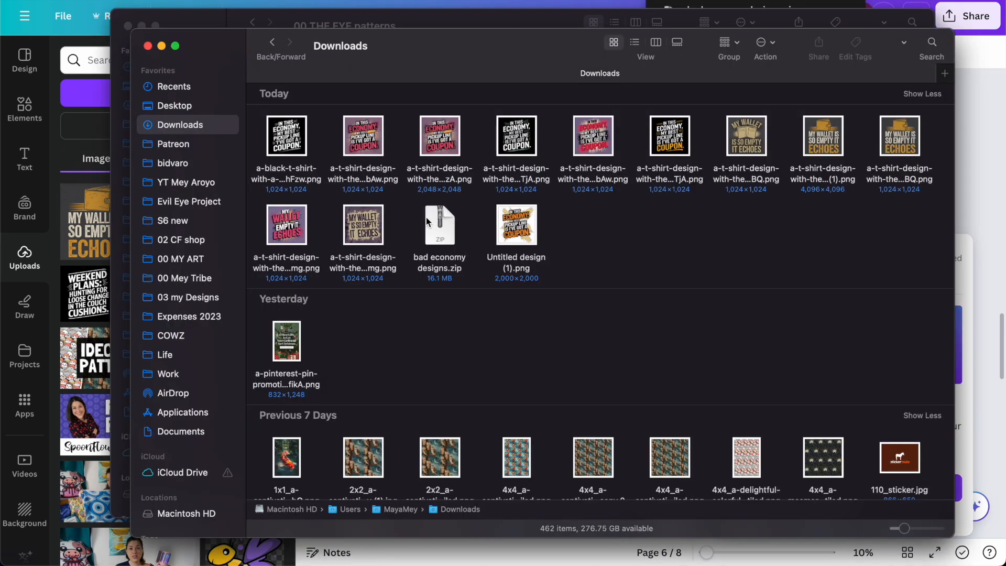
- Extract bad economy designs.zip in the Downloads folder and open the extracted bad economy designs folder
double_click(425, 222)
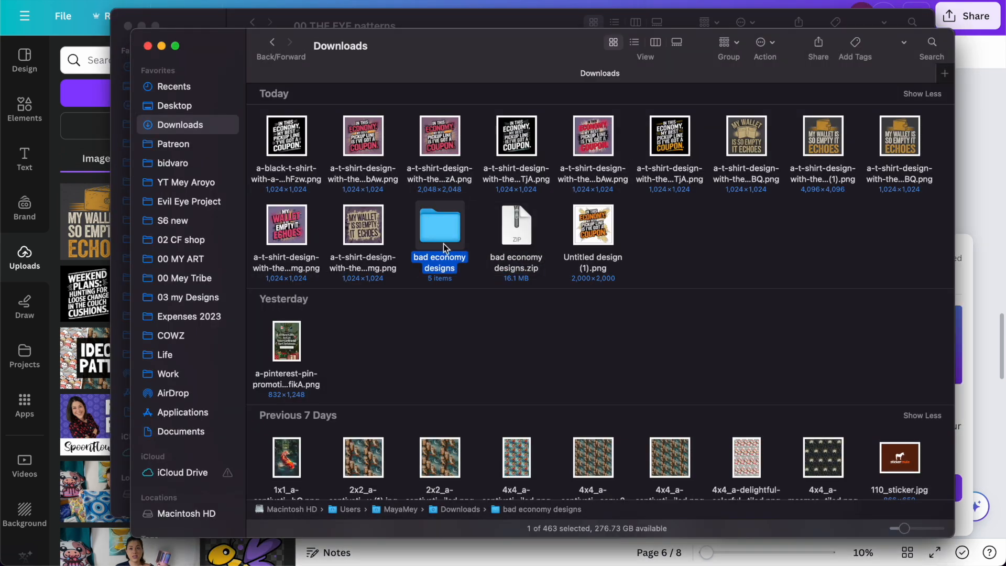
double_click(444, 231)
left_click(975, 138)
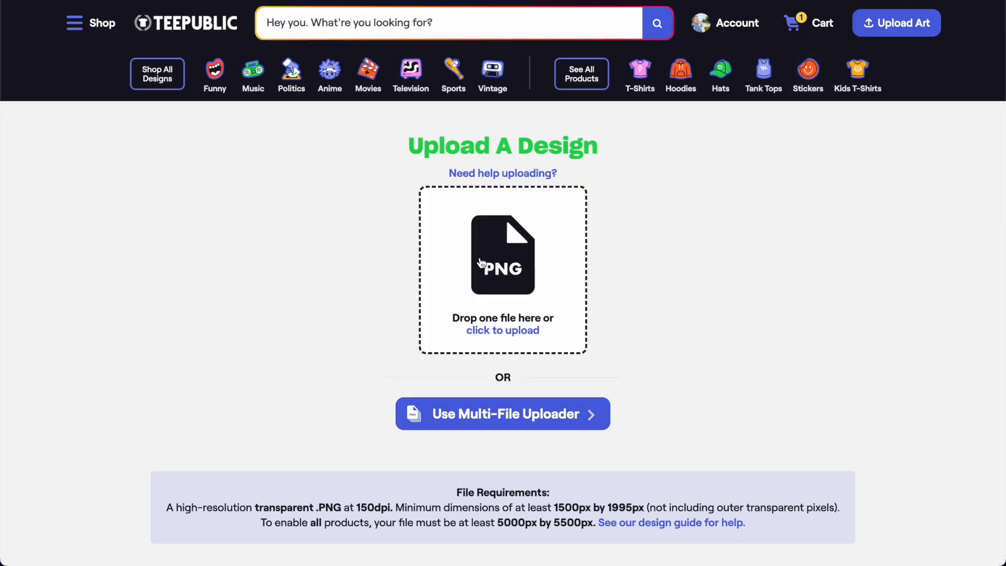
- Upload wallet echoes tshirt blue.png from the bad economy designs folder as a new design
left_click(485, 258)
double_click(235, 92)
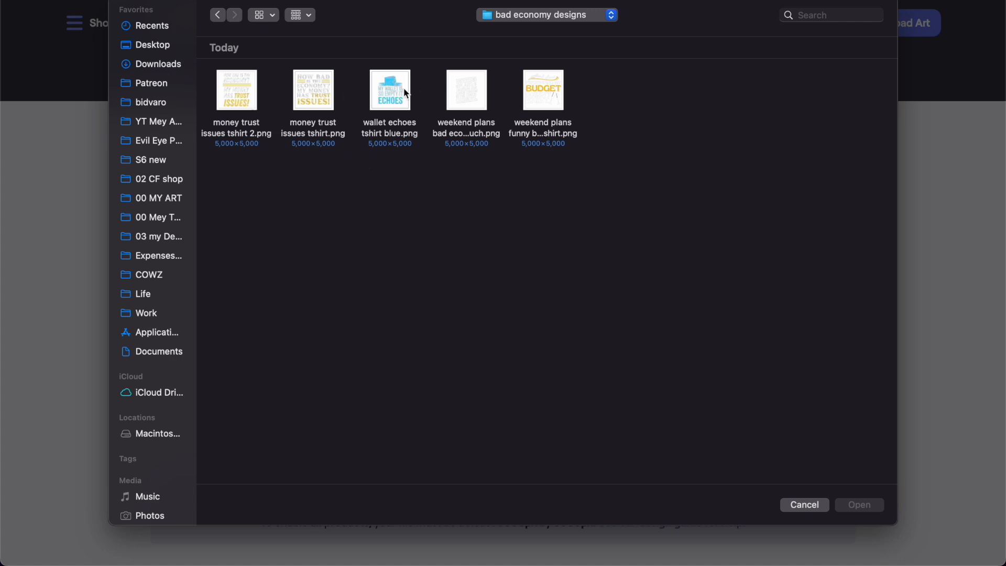
double_click(388, 91)
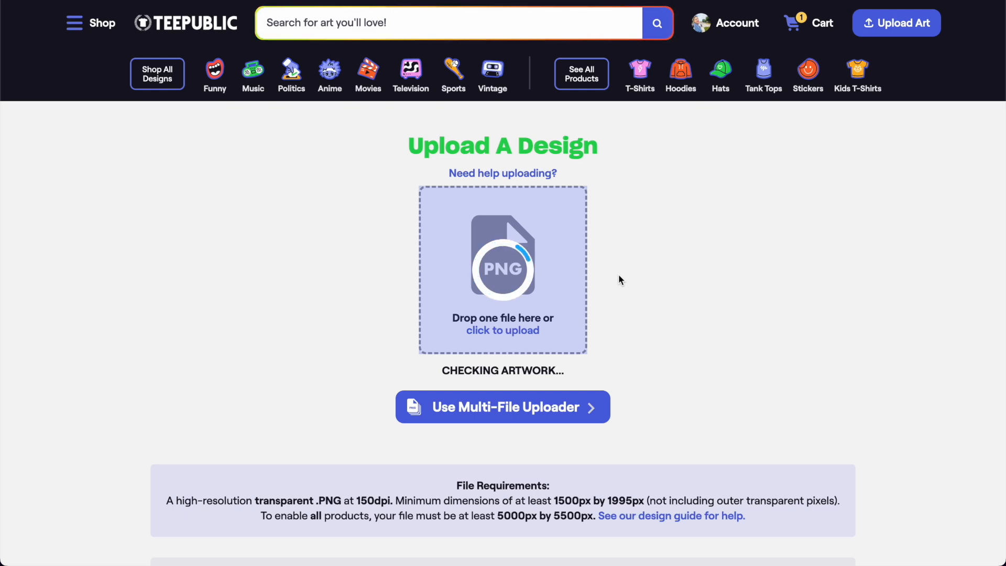
- Title the design "My Wallet Echoes - Bad Economy Joke", add a description, main tag sarcasm and supporting tags, and mark it as not mature
scroll(618, 275, "down", 5)
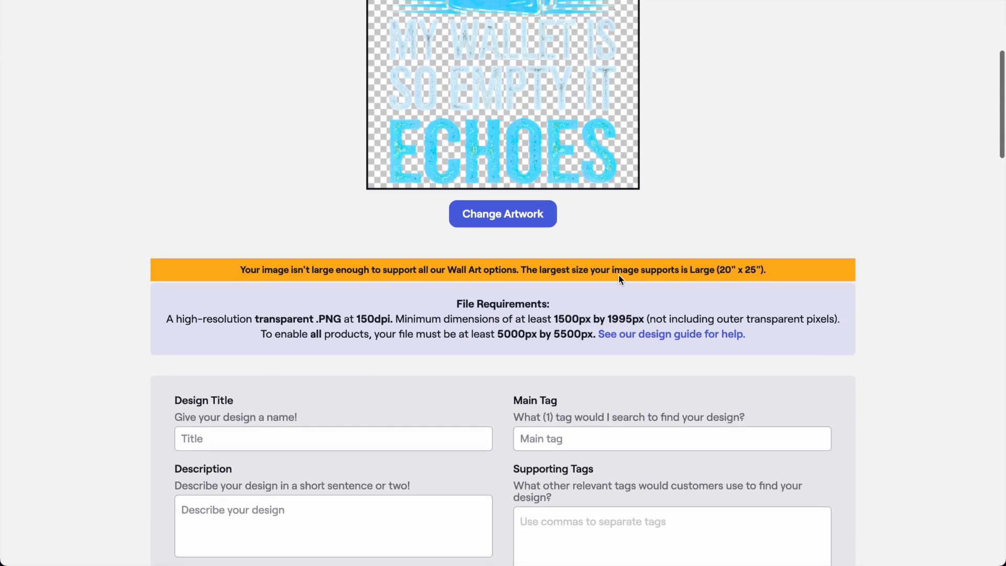
scroll(618, 274, "down", 2)
left_click(225, 346)
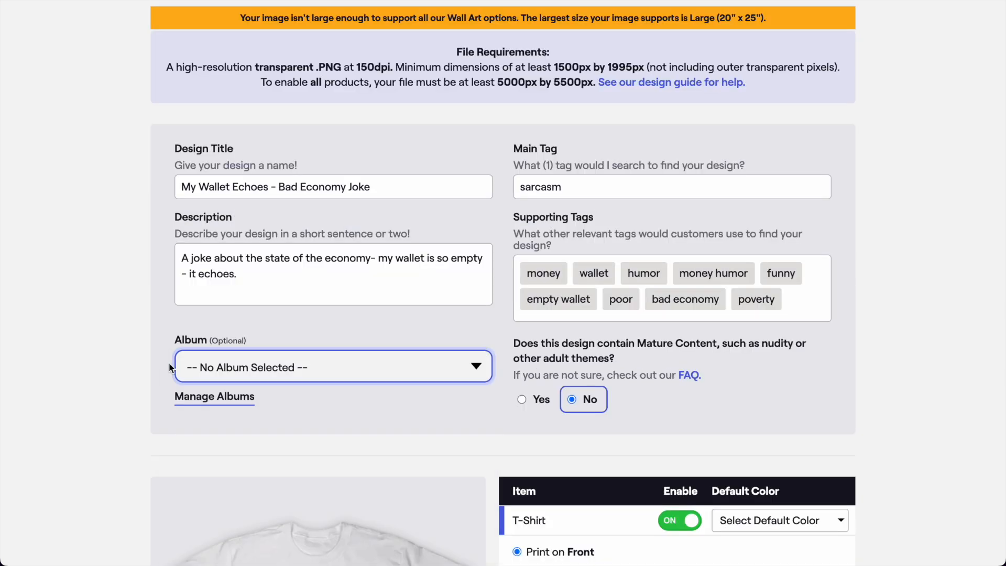
- Limit the product colors to the dark set and deactivate the medium gray, both bright reds and the dark orange
scroll(350, 348, "down", 7)
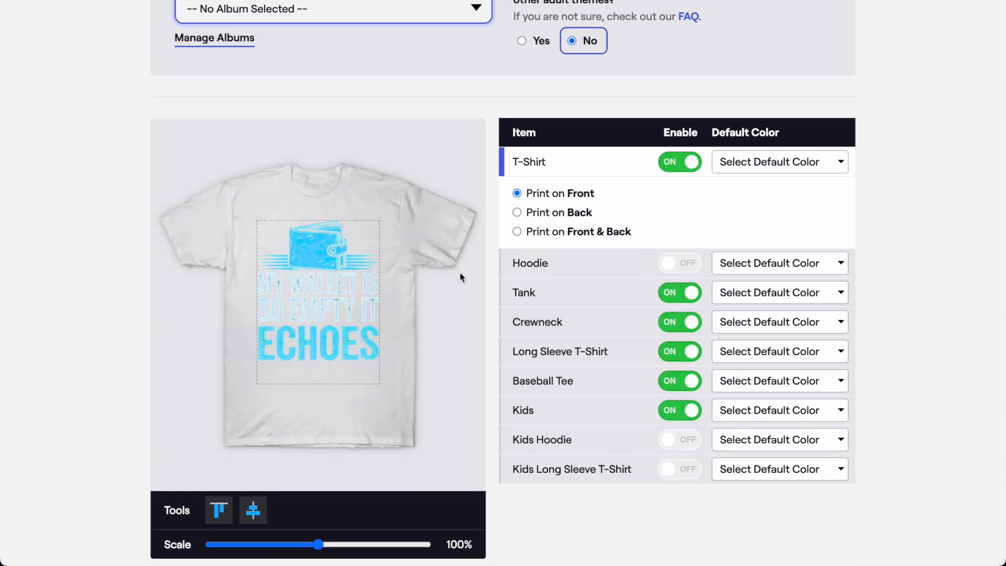
scroll(442, 330, "down", 4)
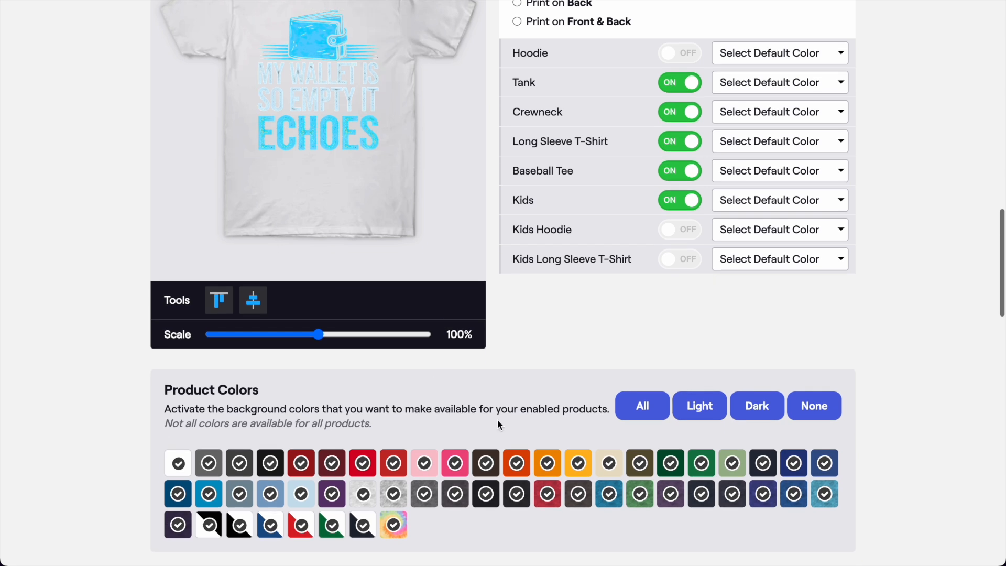
left_click(757, 414)
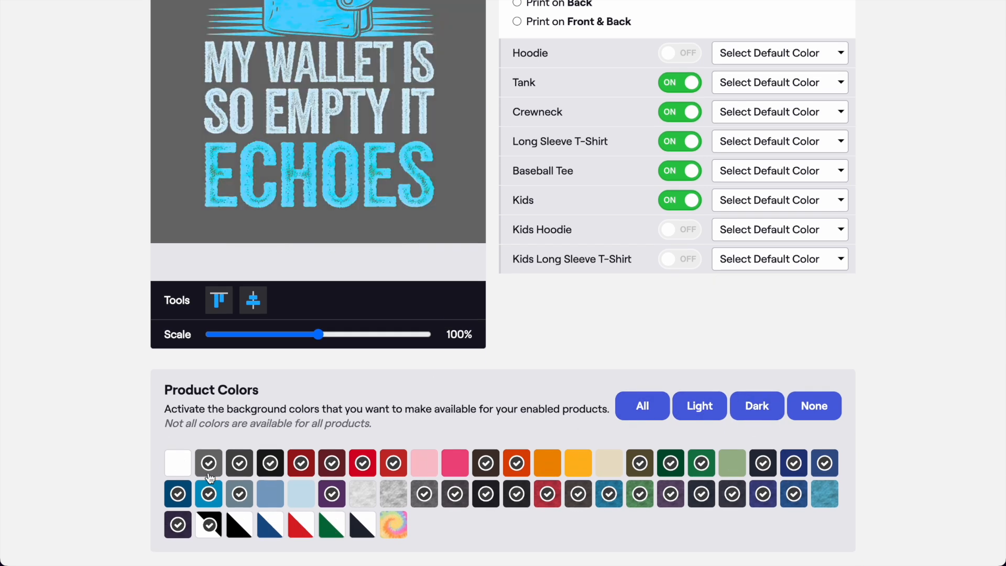
left_click(208, 467)
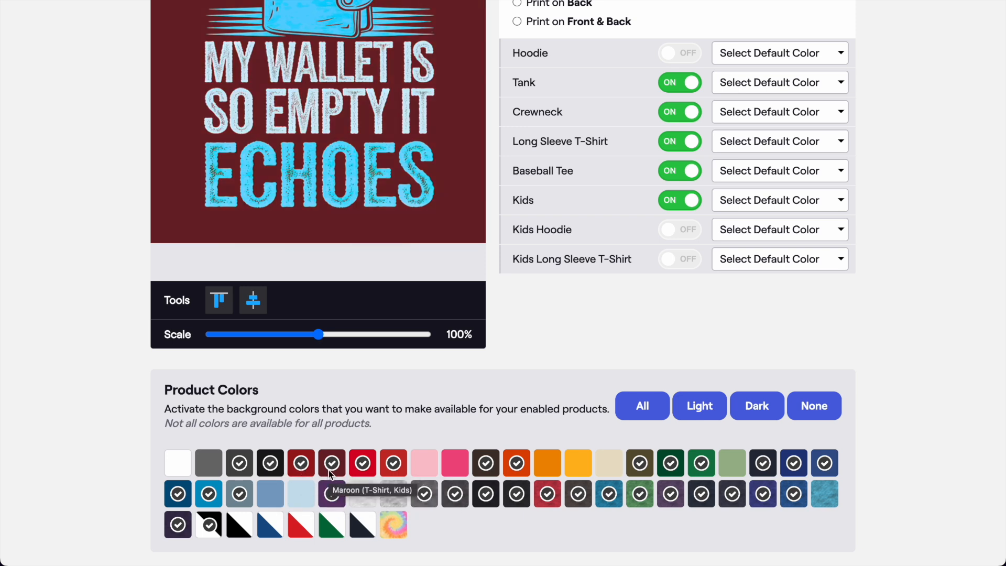
left_click(362, 464)
left_click(392, 466)
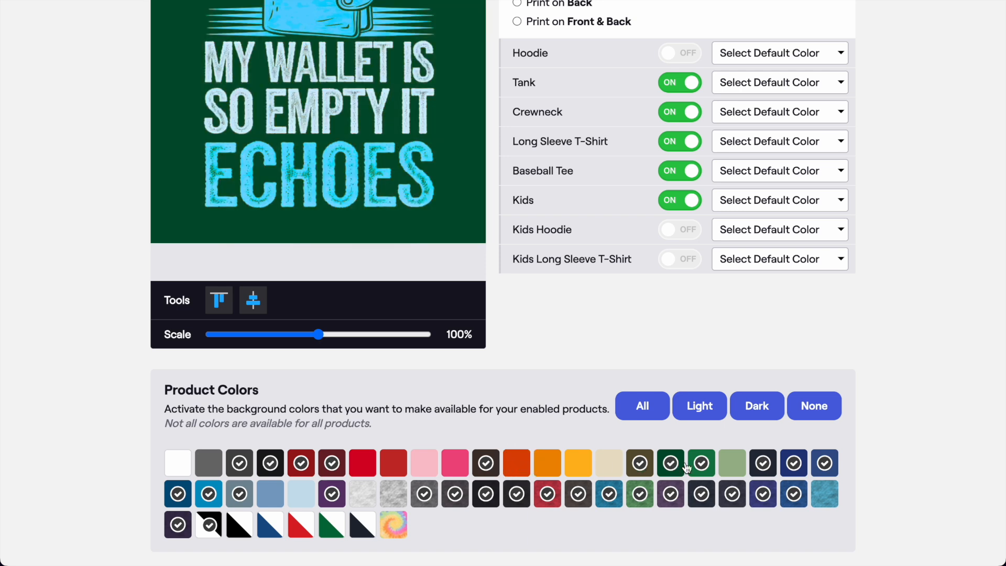
- Deactivate the bright green, bright blue, slate blue, and the heather gray, red, teal and green product colors
left_click(705, 465)
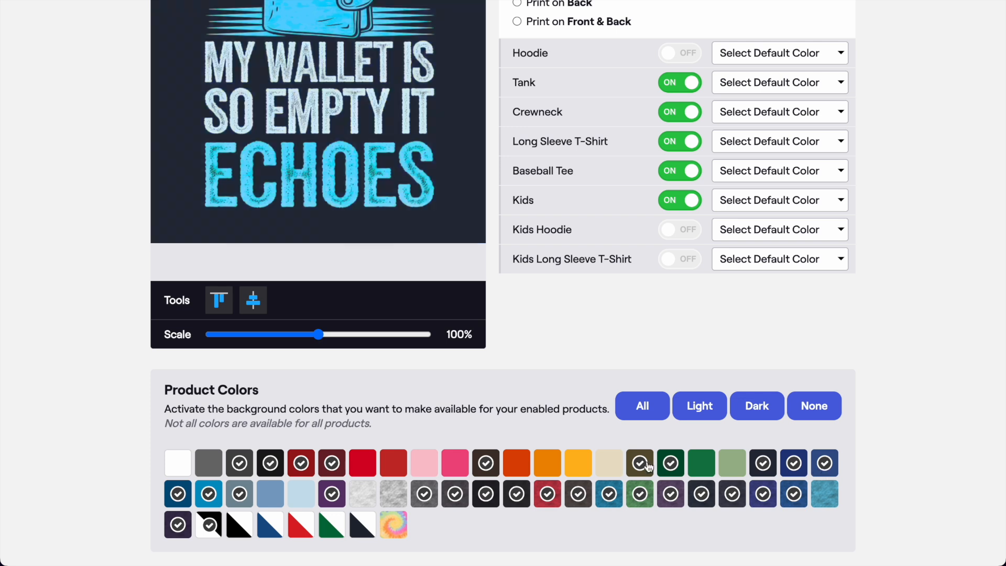
left_click(204, 499)
left_click(235, 497)
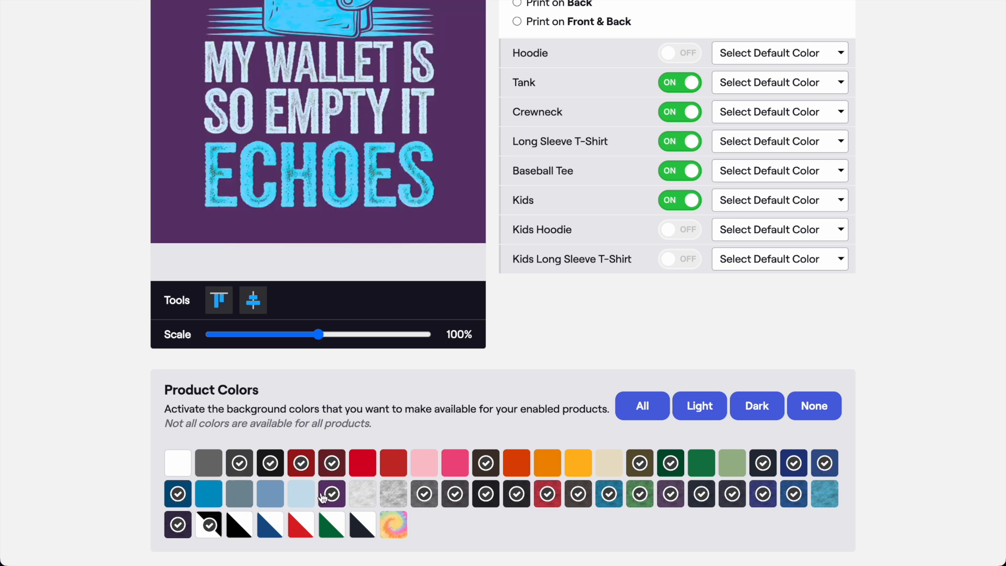
left_click(425, 495)
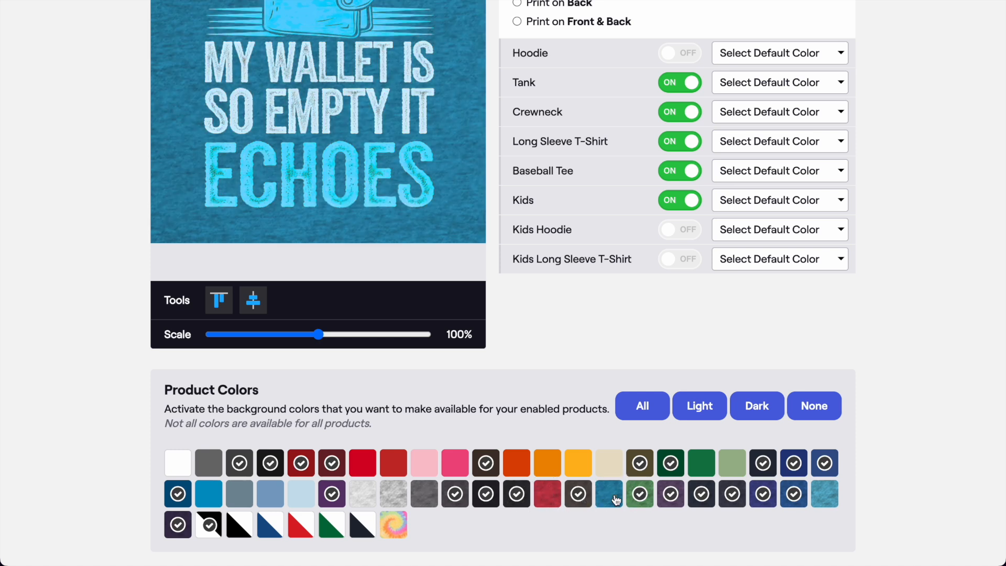
left_click(639, 495)
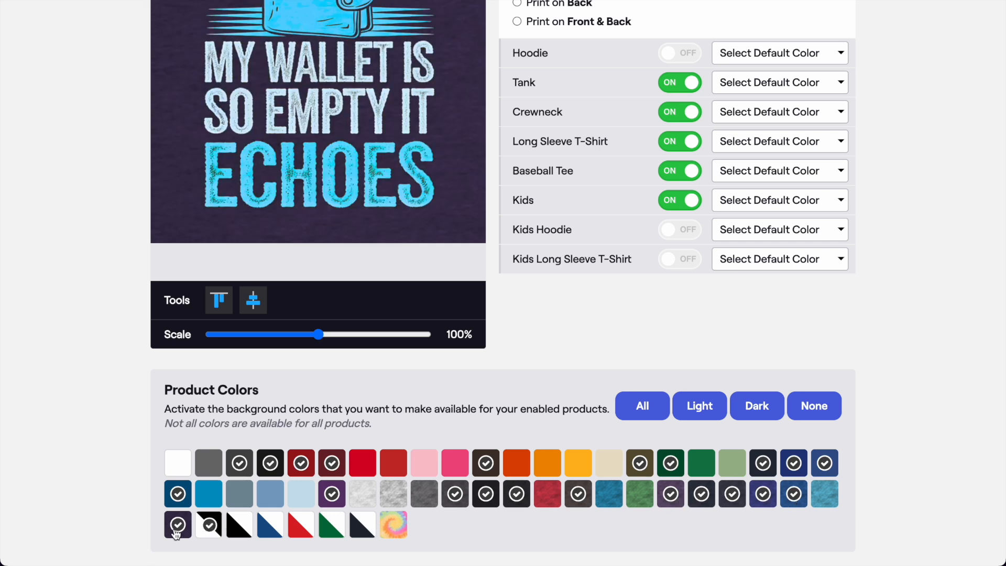
- Set the T-shirt's default color to Black and the hoodie's default color to Red
scroll(623, 212, "up", 5)
left_click(758, 280)
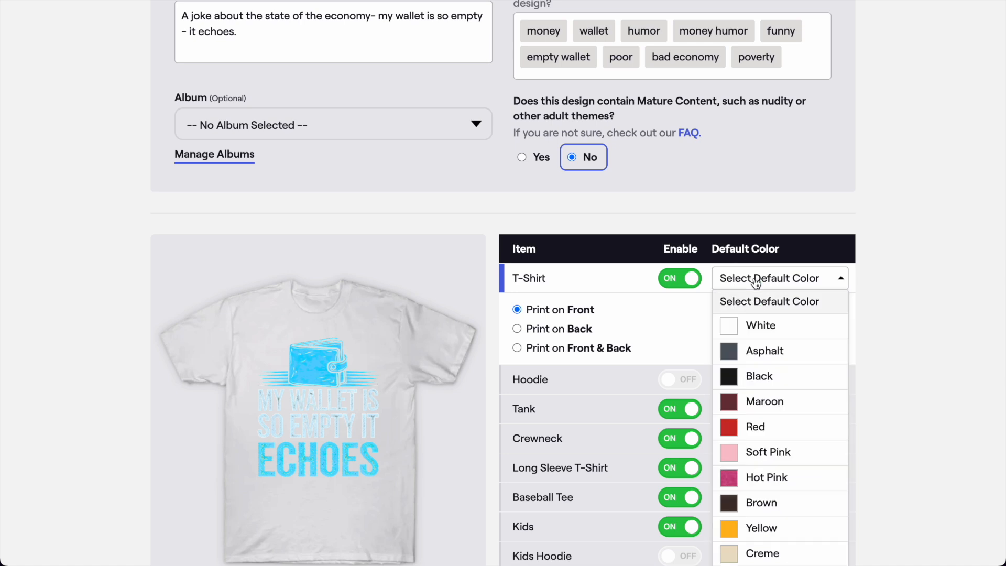
left_click(760, 375)
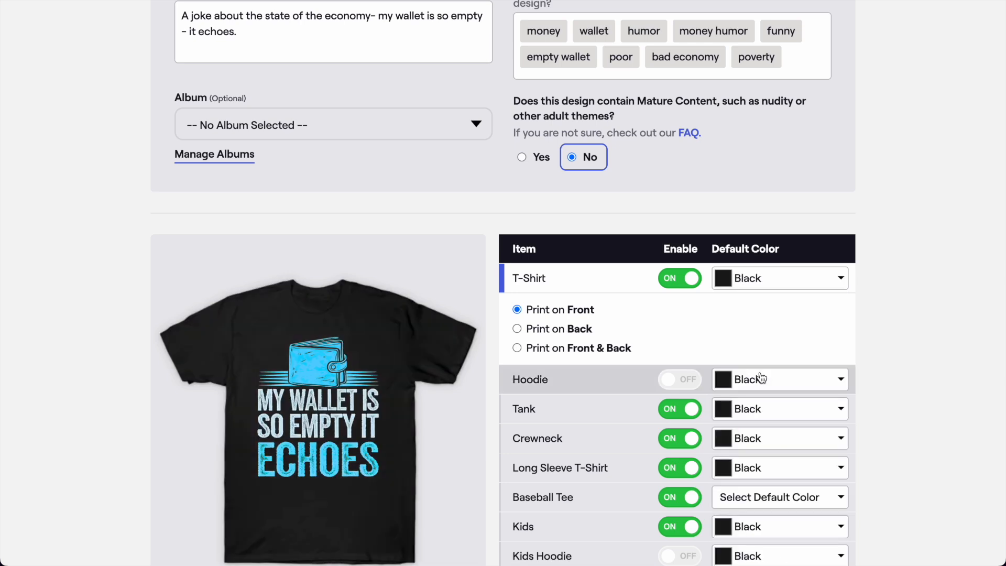
scroll(846, 329, "down", 2)
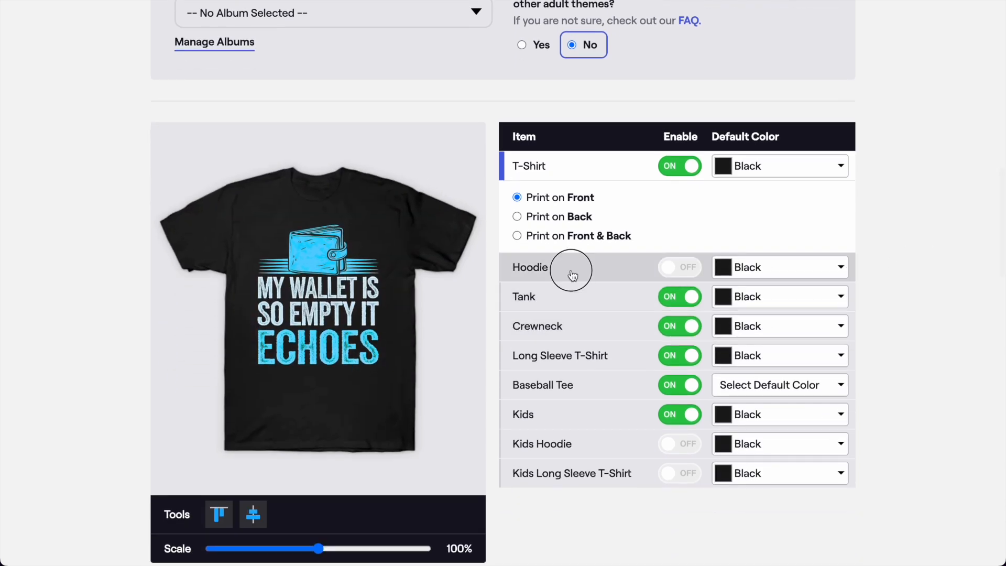
left_click(572, 269)
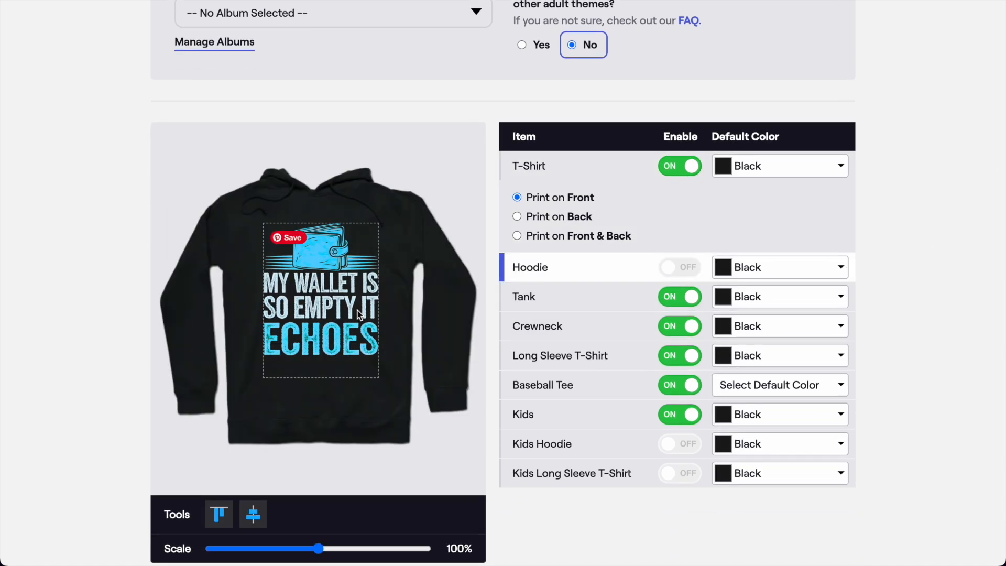
left_click(739, 270)
left_click(754, 337)
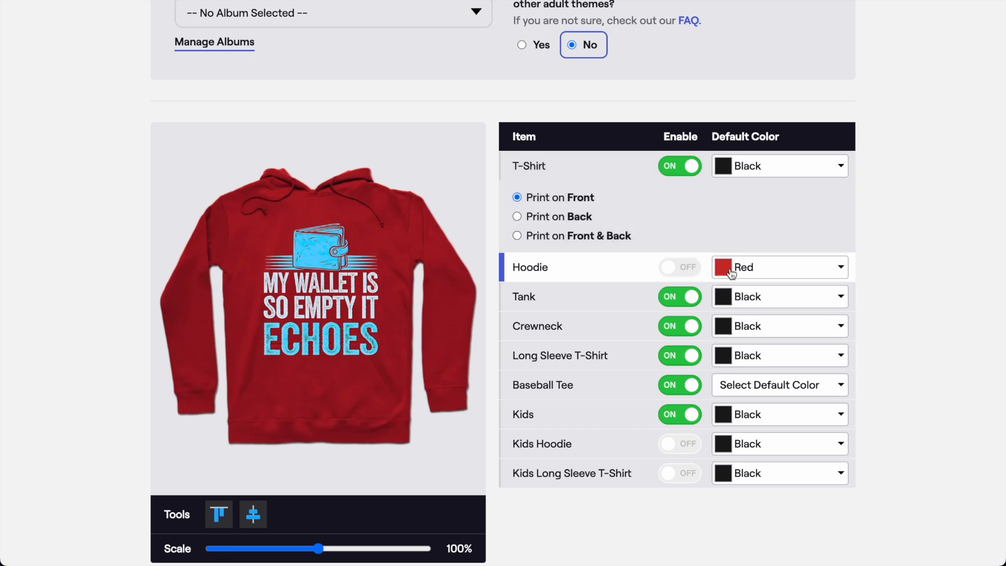
- Preview the tank, set the Baseball Tee's default color to Black/White, and disable the Kids product
left_click(569, 303)
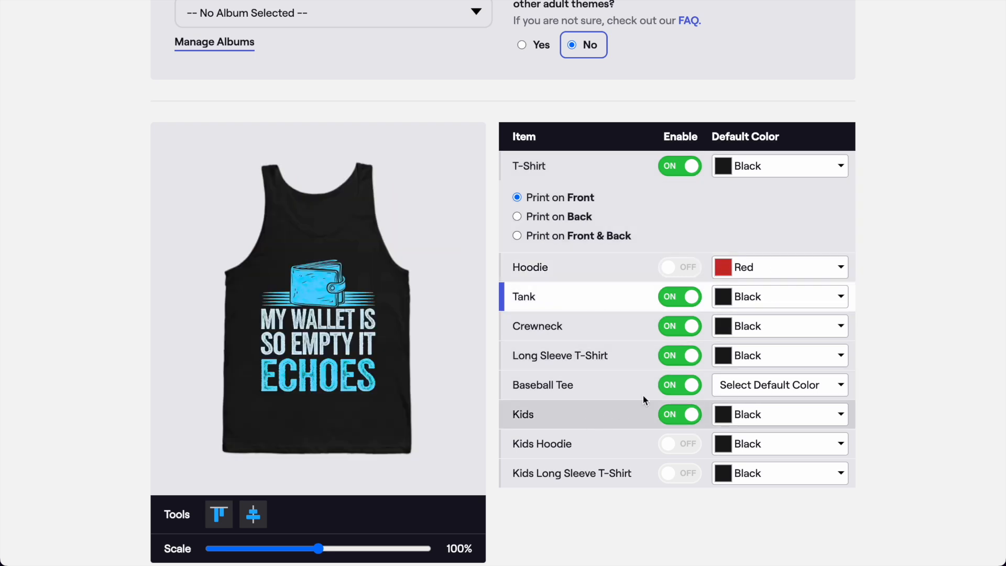
left_click(732, 385)
left_click(761, 433)
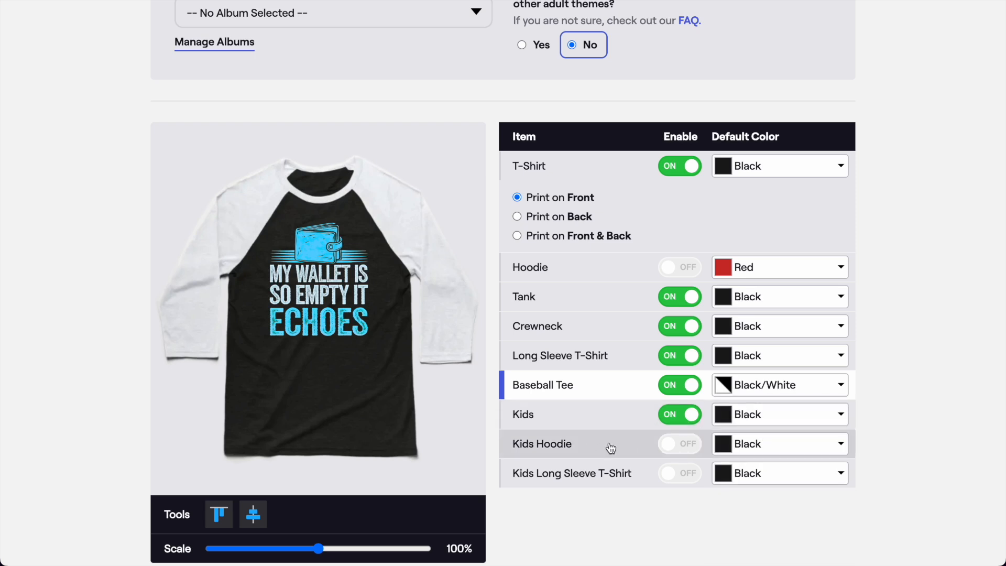
left_click(668, 423)
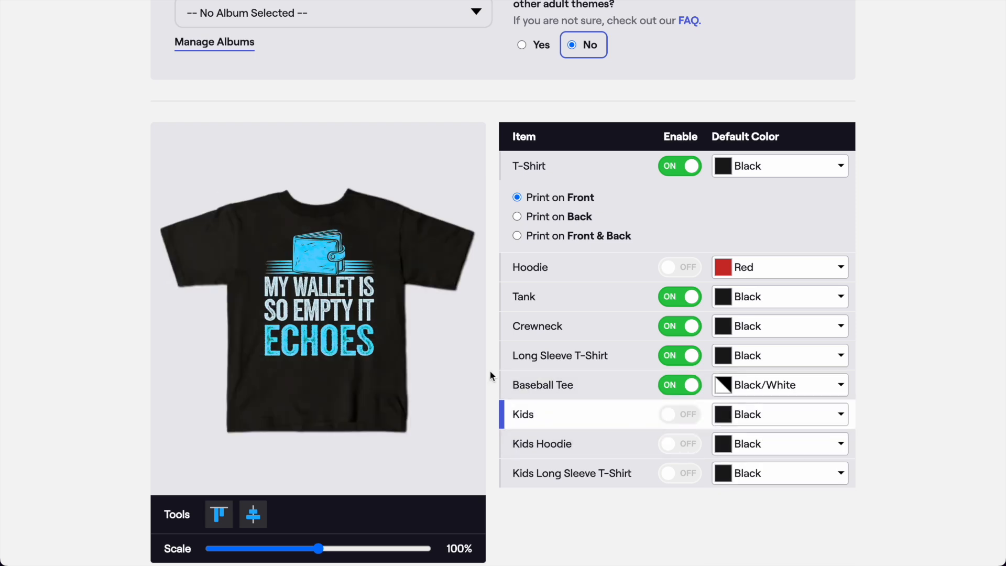
- Open the Hats configuration and check the wallet design's placement and the available hat colors
scroll(361, 327, "down", 5)
scroll(362, 329, "down", 6)
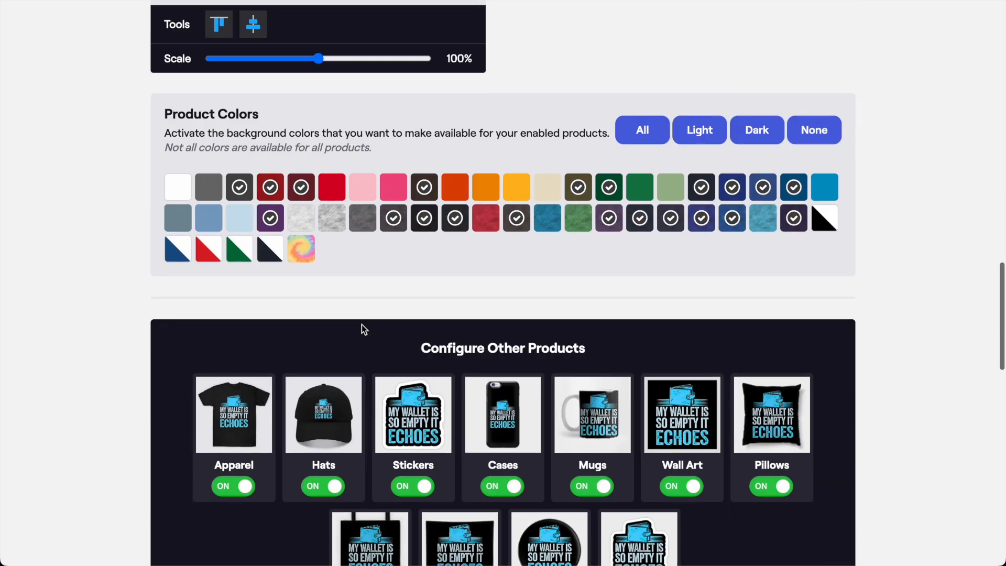
left_click(322, 289)
scroll(479, 296, "up", 5)
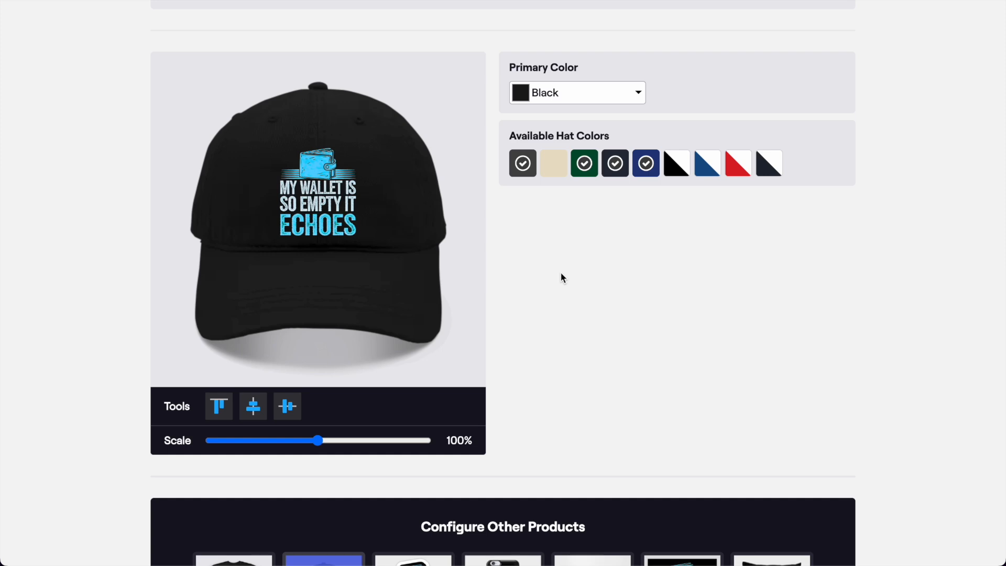
scroll(562, 277, "down", 3)
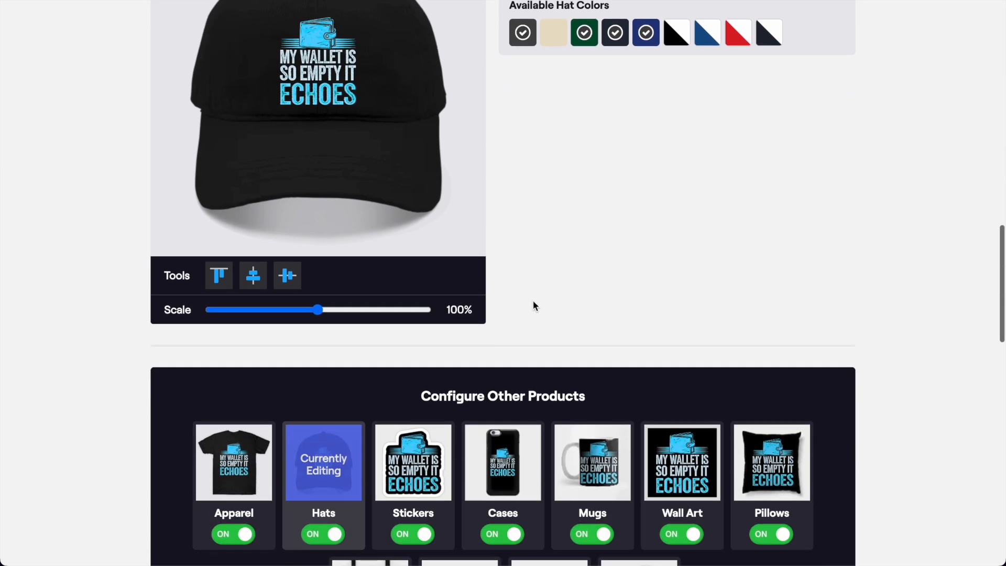
scroll(680, 202, "down", 5)
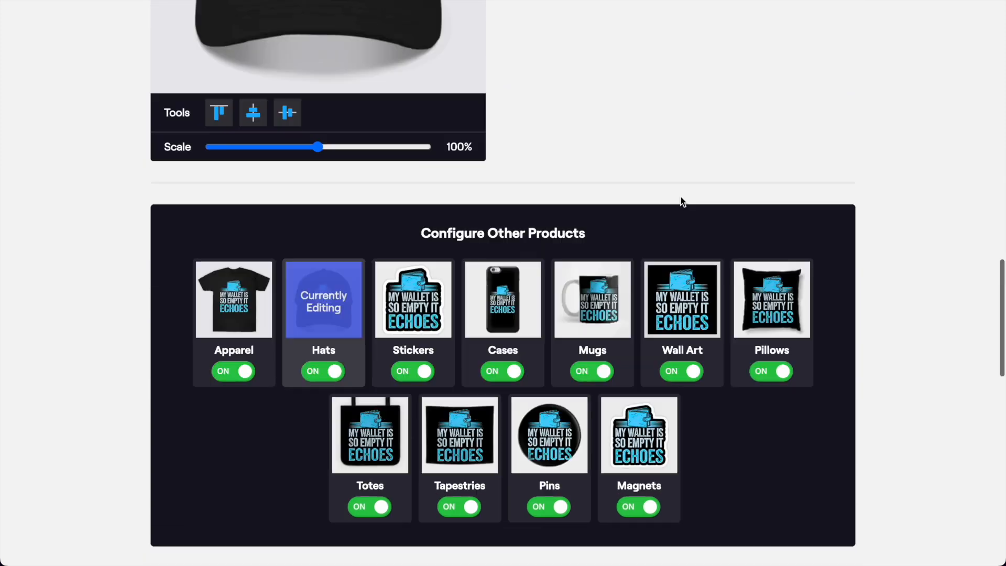
- Set the orientation of the tapestries to Portrait and check the design's placement on them
left_click(457, 373)
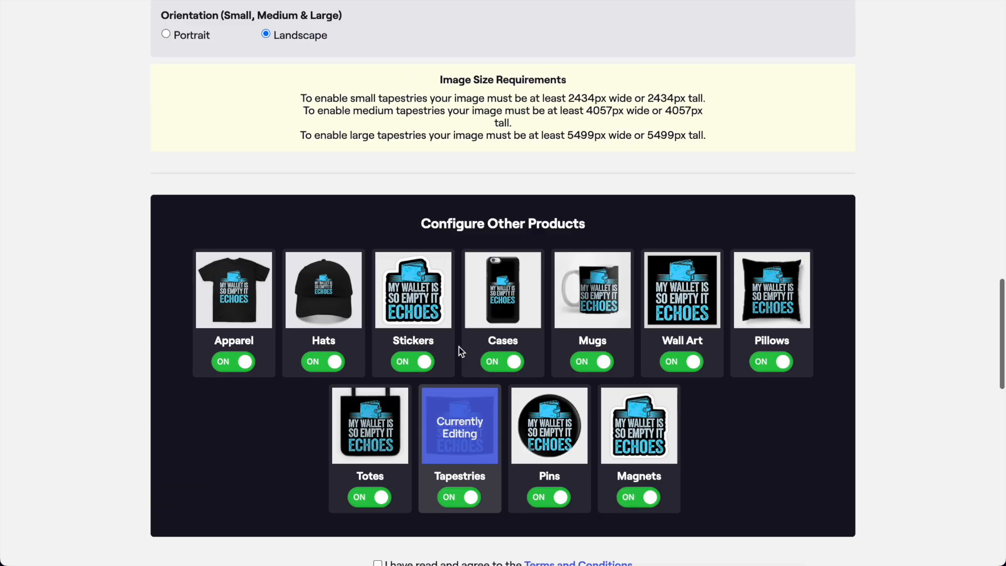
left_click(197, 277)
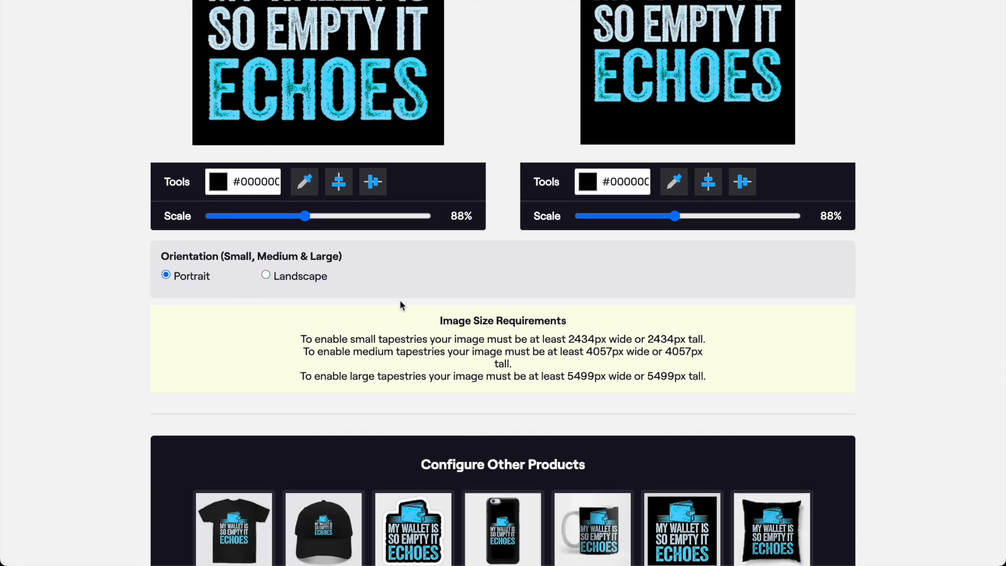
scroll(403, 299, "up", 5)
scroll(541, 220, "down", 10)
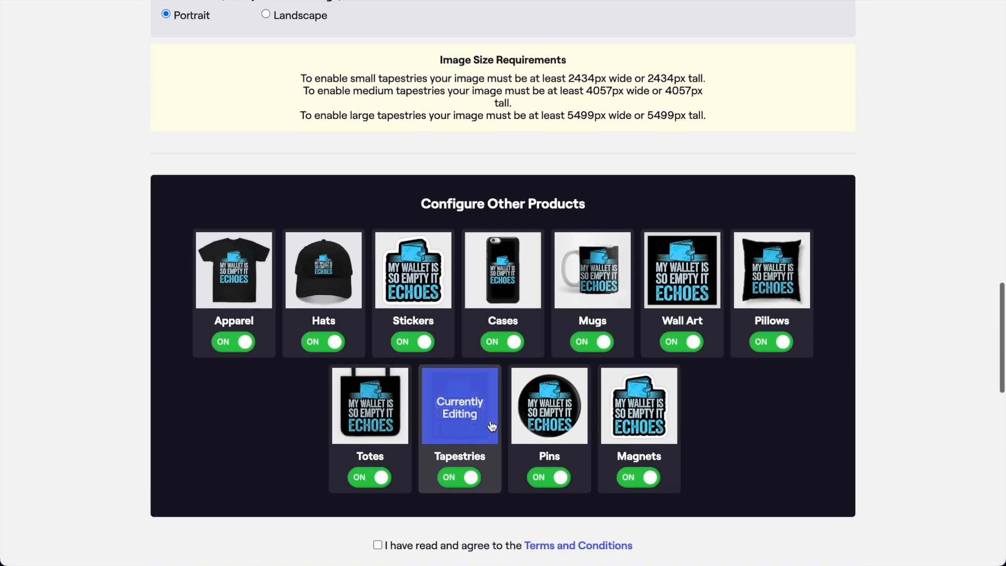
- Scale the wallet artwork on the pin to 77% and shift it slightly upward to fit inside the circle
left_click(550, 406)
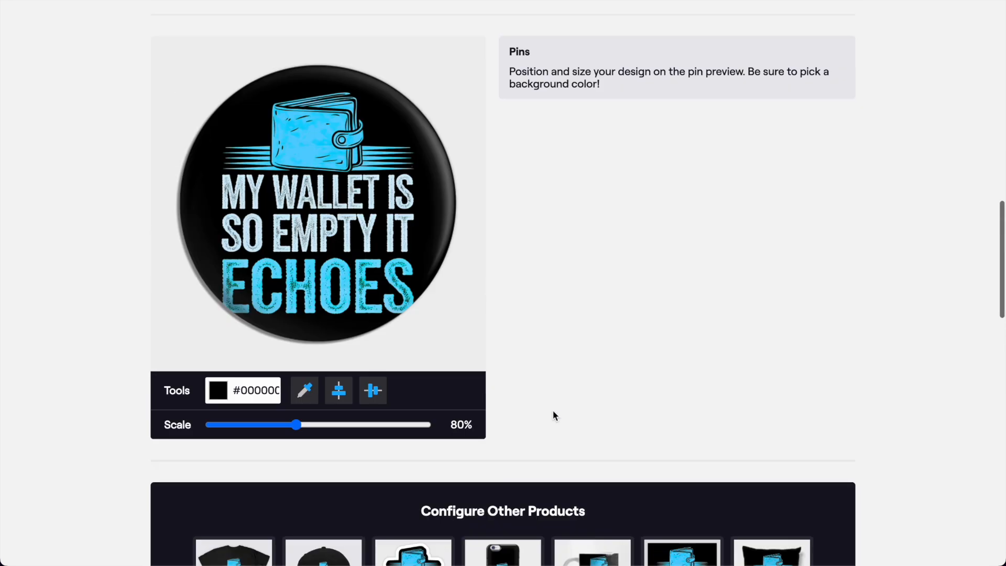
left_click_drag(296, 462, 287, 462)
left_click_drag(342, 316, 340, 307)
left_click_drag(287, 463, 293, 462)
left_click(320, 272)
left_click_drag(321, 272, 321, 262)
- Publish the My Wallet Echoes design and start a new upload from the bad economy designs folder
scroll(635, 256, "down", 8)
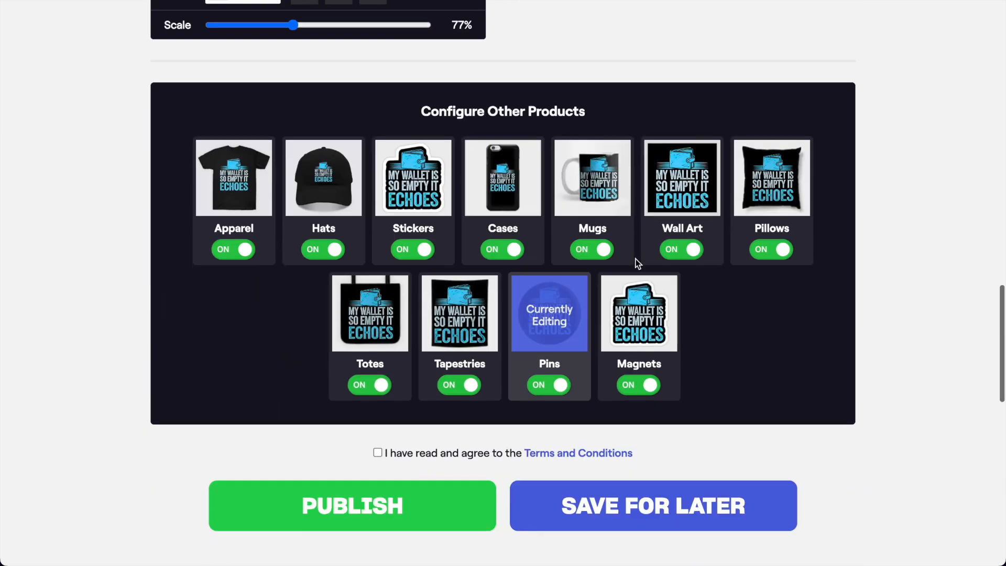
left_click(368, 507)
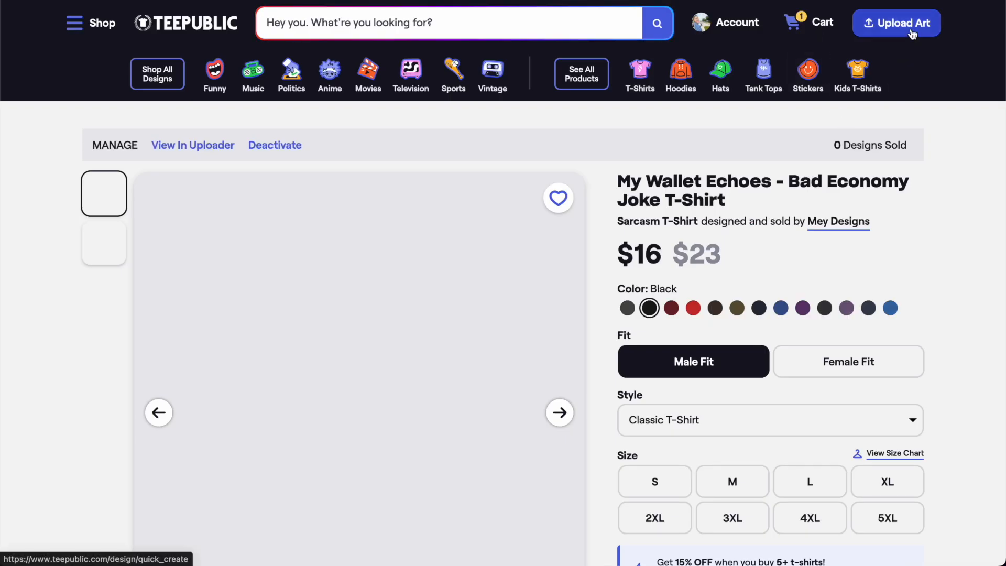
left_click(906, 33)
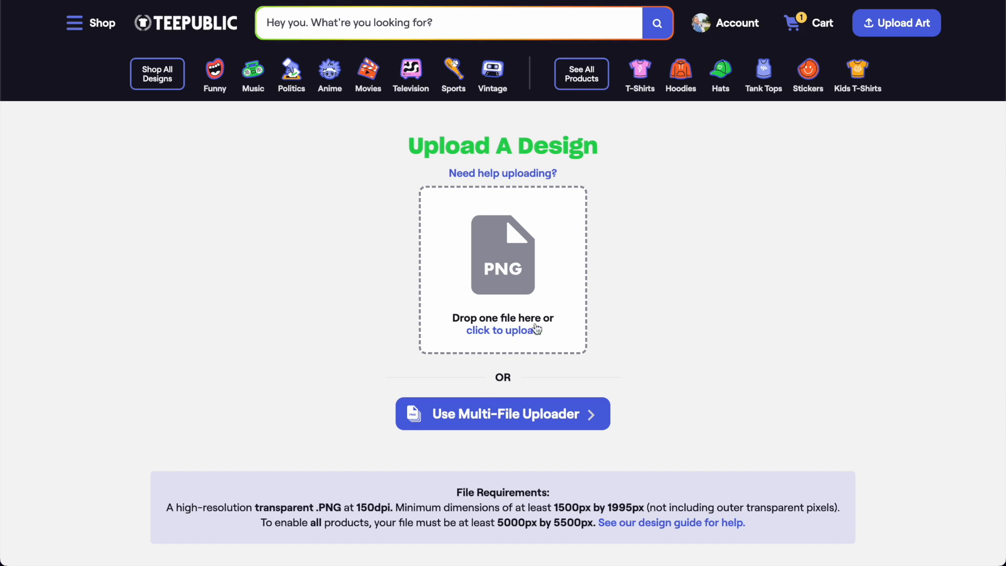
left_click(501, 304)
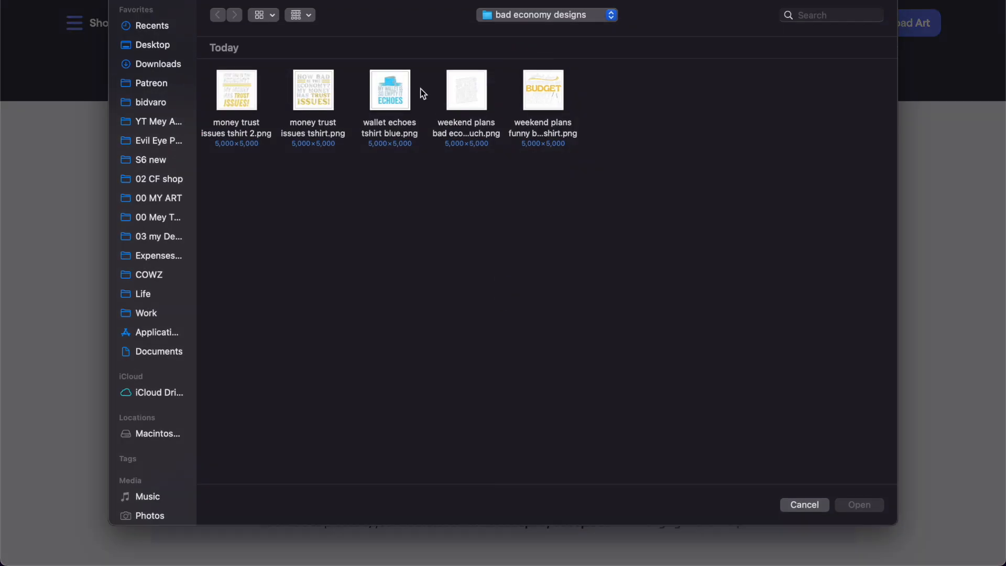
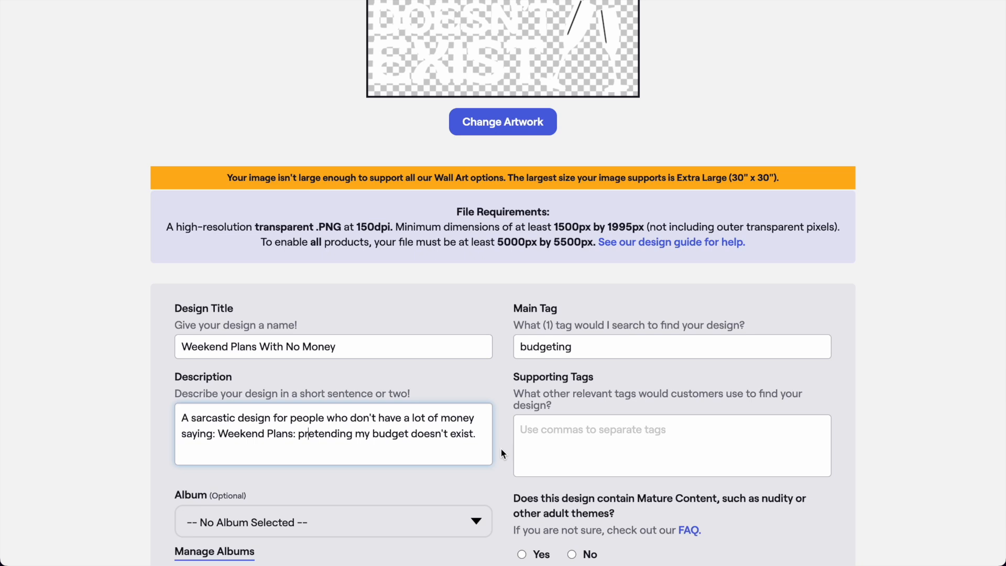
- Add the supporting tags weekend, funny, humor, weekend plans, budget, no money, bad economy and elections 2024
left_click(586, 434)
type("weekend funny humor weekend plans budget no money bad economy elec")
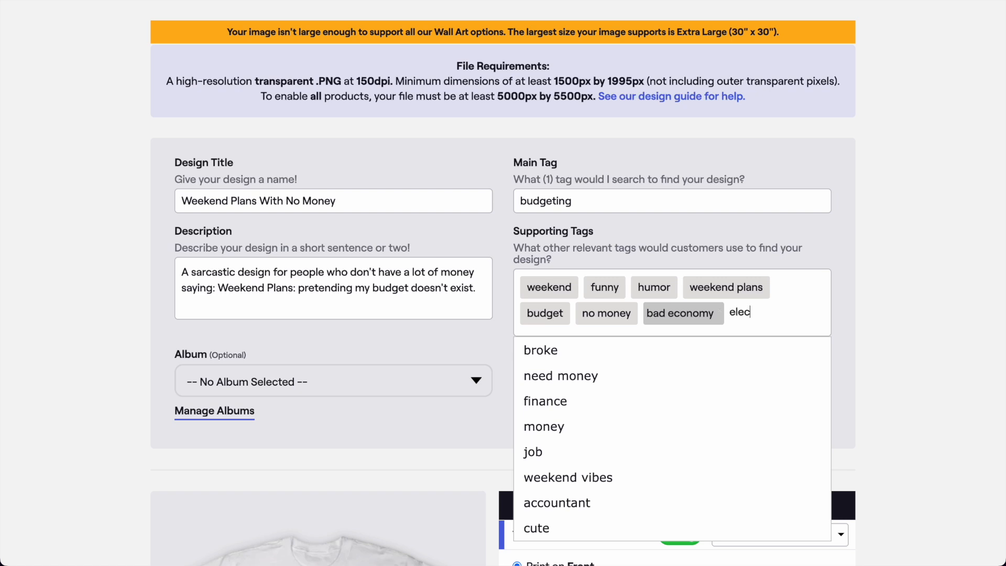
type("202")
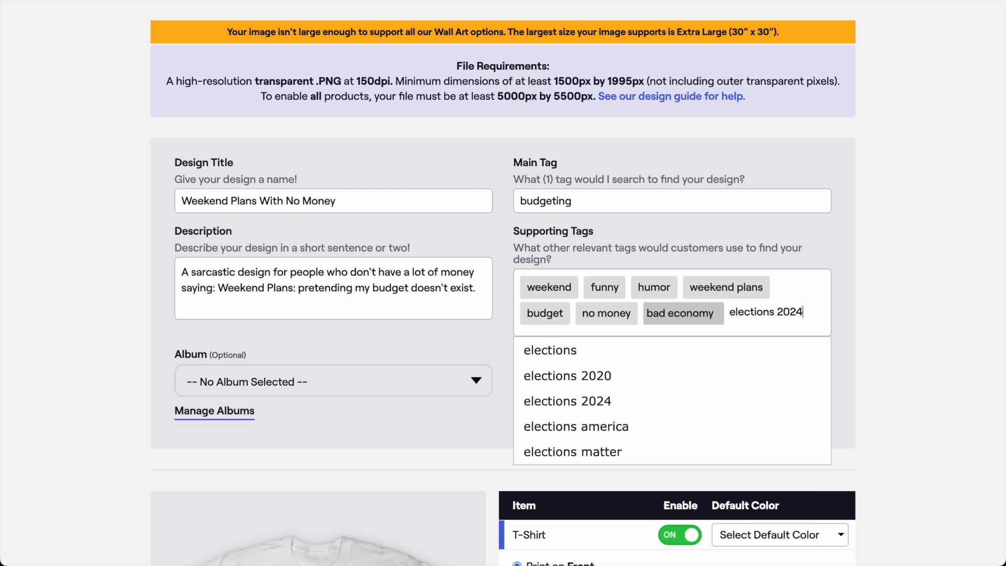
type("4")
key("Return")
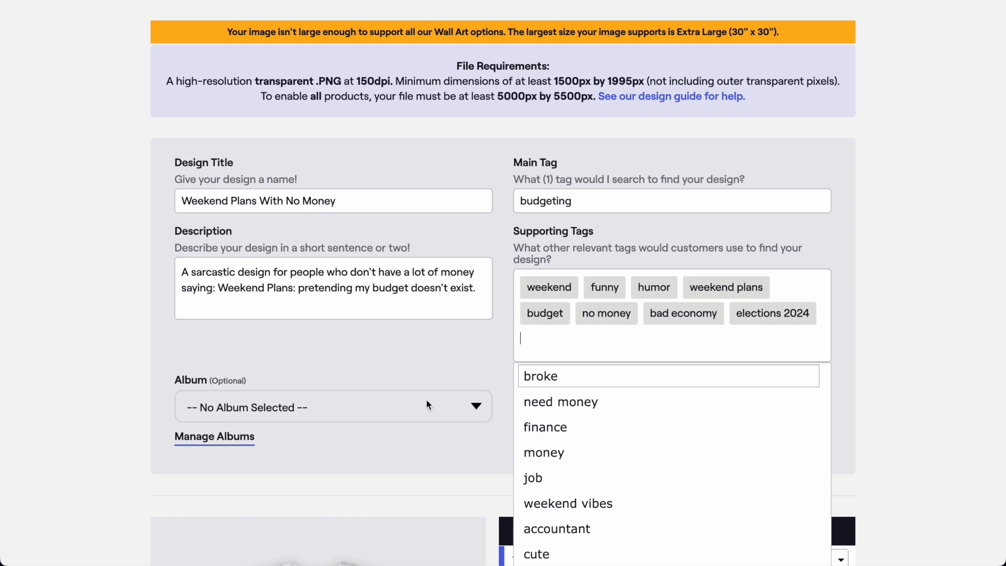
- Add broke, weekend vibes and job to the supporting tags, and declare that the design contains no mature content
left_click(542, 376)
left_click(578, 334)
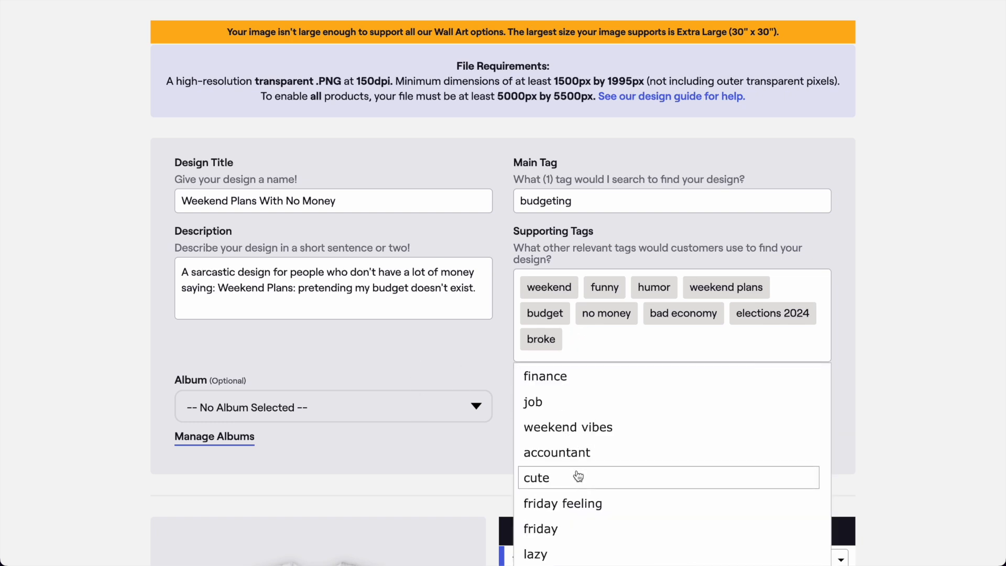
scroll(581, 419, "down", 2)
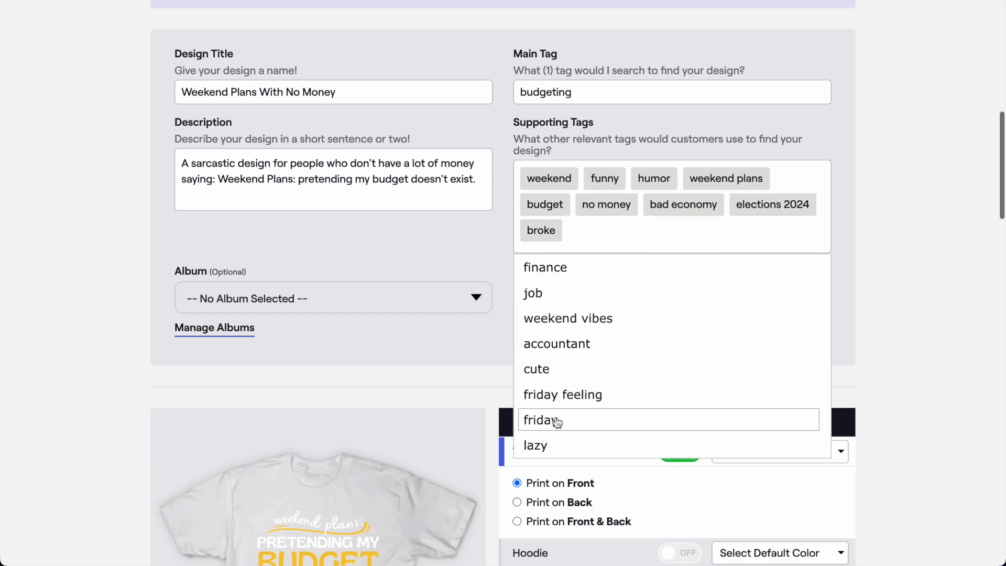
left_click(584, 317)
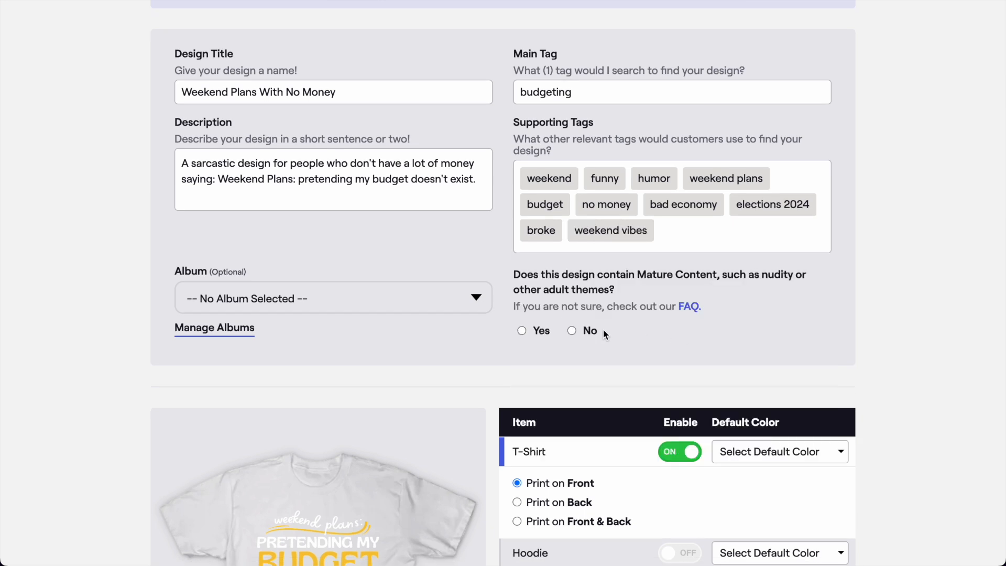
type("job")
key("Return")
left_click(587, 332)
- Limit the product colors to the dark set, additionally activate hot pink, and deactivate the heathered green
scroll(386, 355, "down", 10)
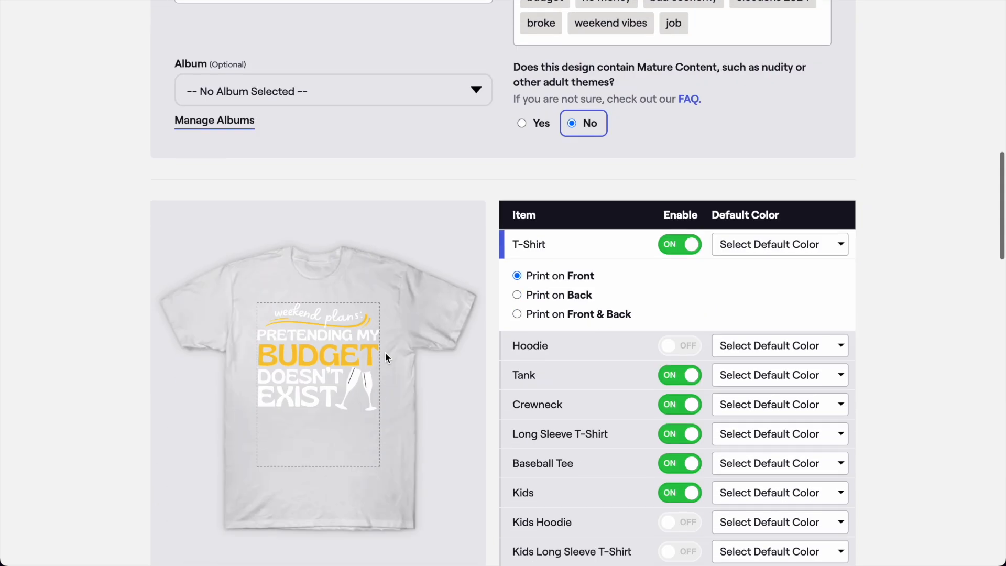
left_click(754, 350)
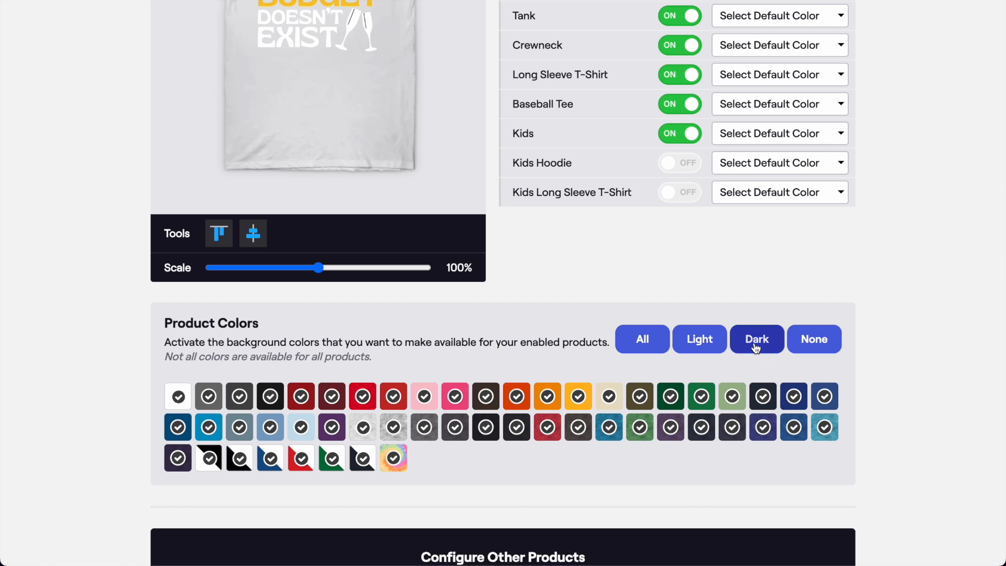
scroll(203, 399, "up", 2)
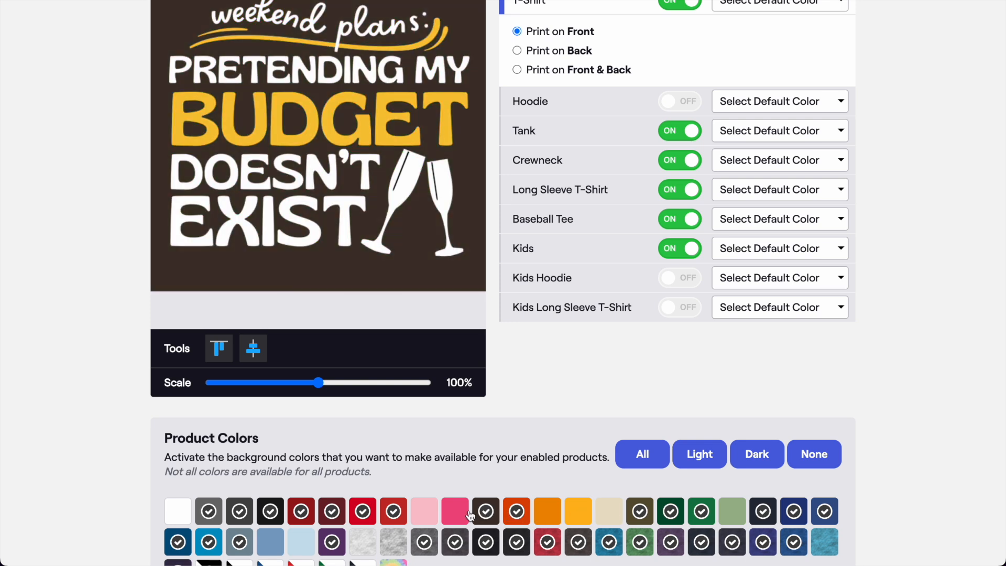
left_click(453, 517)
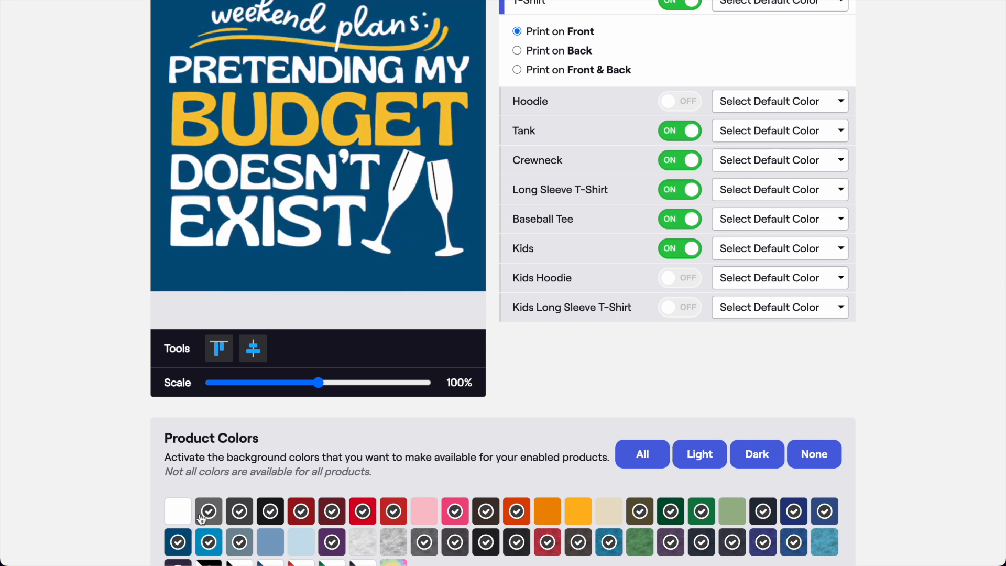
scroll(201, 519, "down", 2)
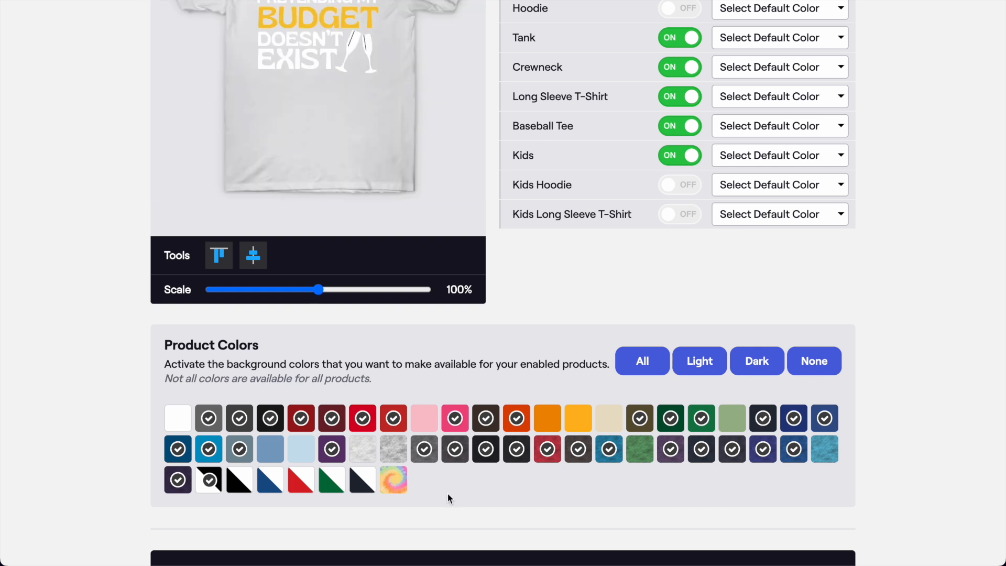
scroll(448, 493, "up", 2)
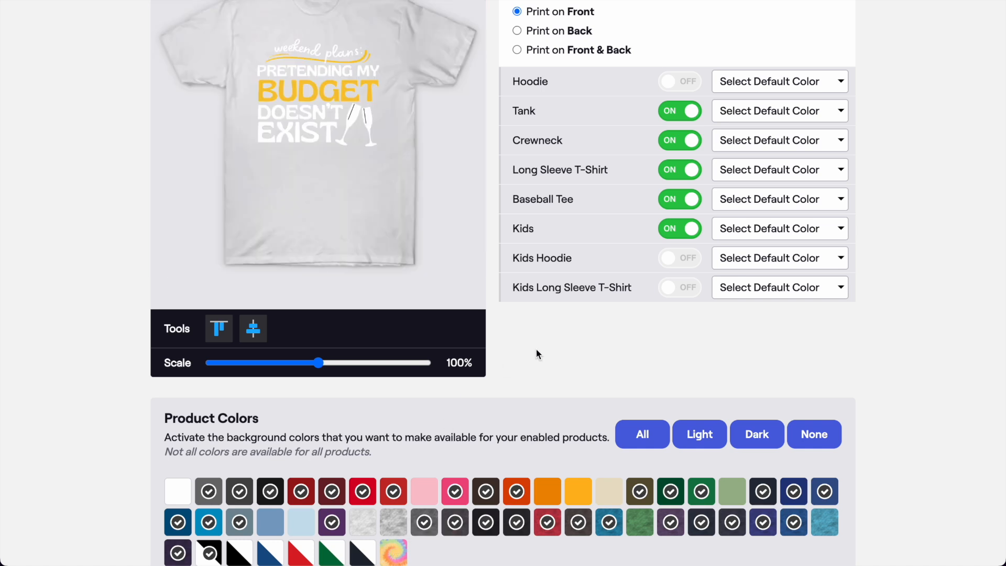
- Set the T-Shirt default color to Royal Blue and the Baseball Tee default color to Black/White
scroll(536, 350, "up", 4)
left_click(750, 164)
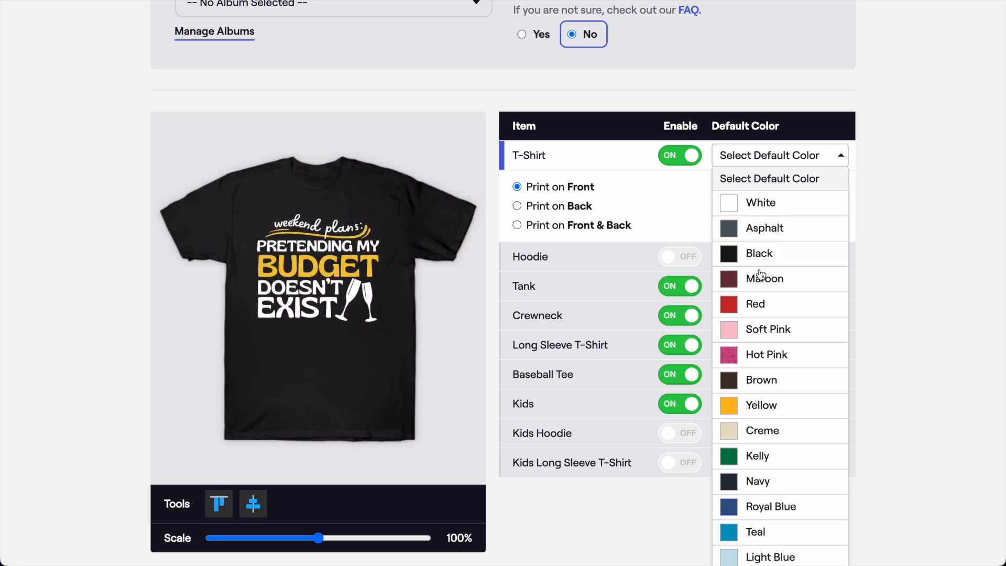
left_click(782, 509)
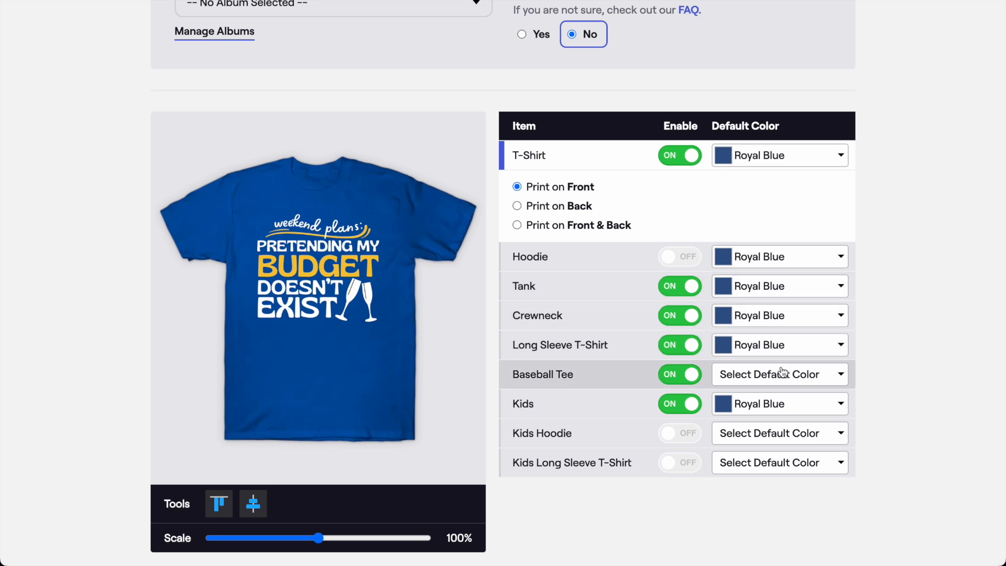
left_click(753, 373)
left_click(779, 421)
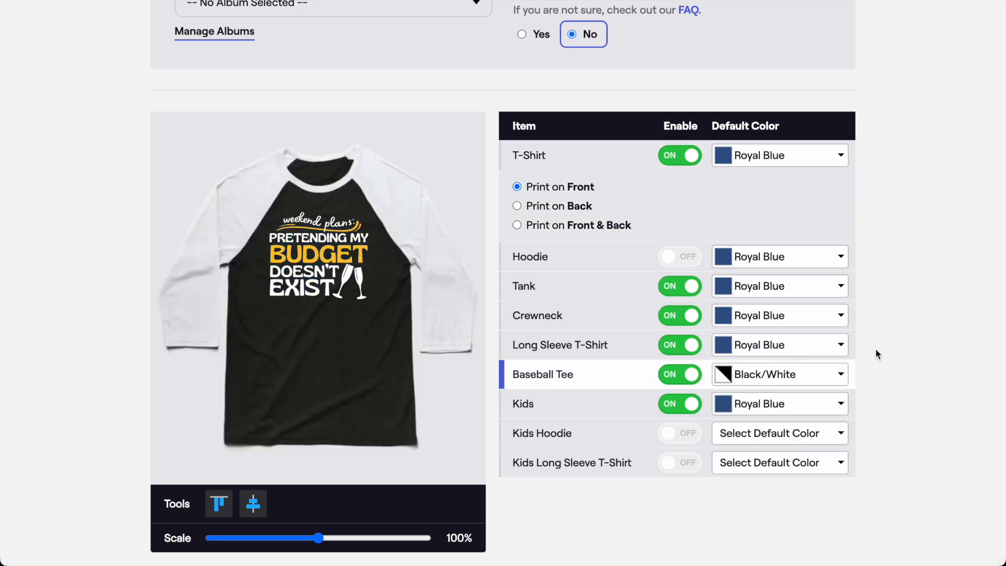
- Disable the Kids apparel item and enable the Hoodie
scroll(876, 349, "down", 7)
left_click(674, 27)
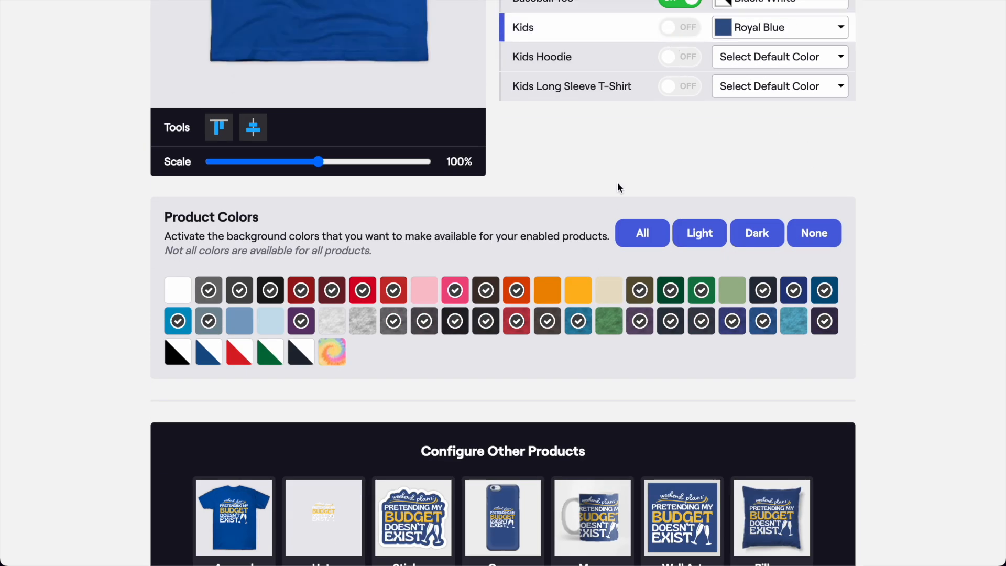
scroll(617, 184, "up", 5)
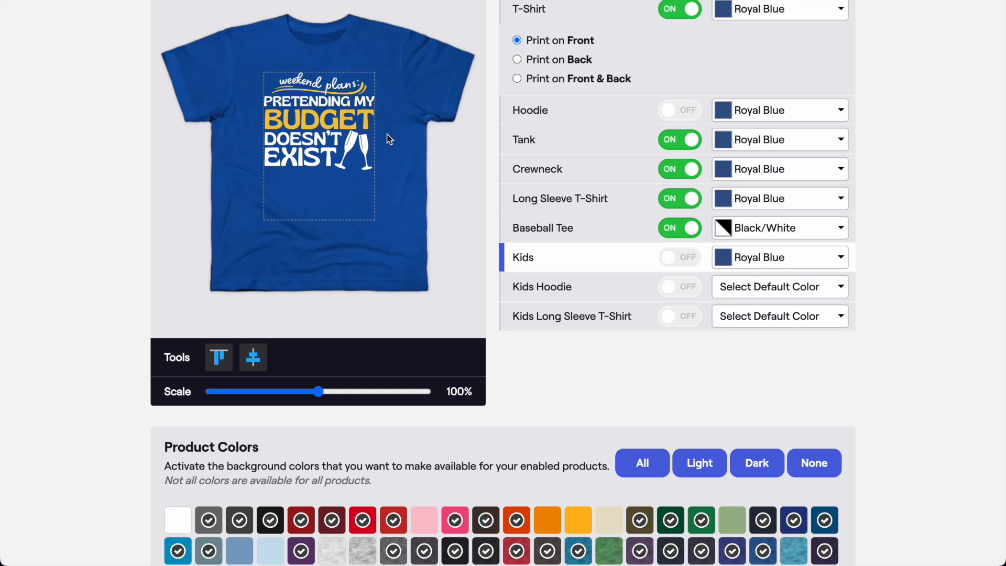
left_click(576, 117)
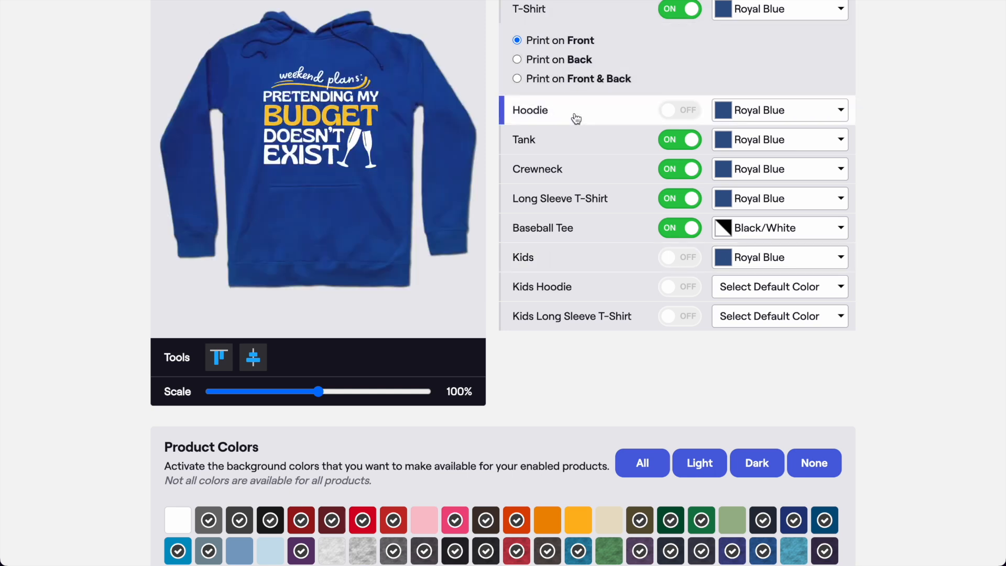
left_click(680, 111)
- Open the Hats configuration for the weekend plans design and check the artwork's placement
scroll(588, 134, "down", 8)
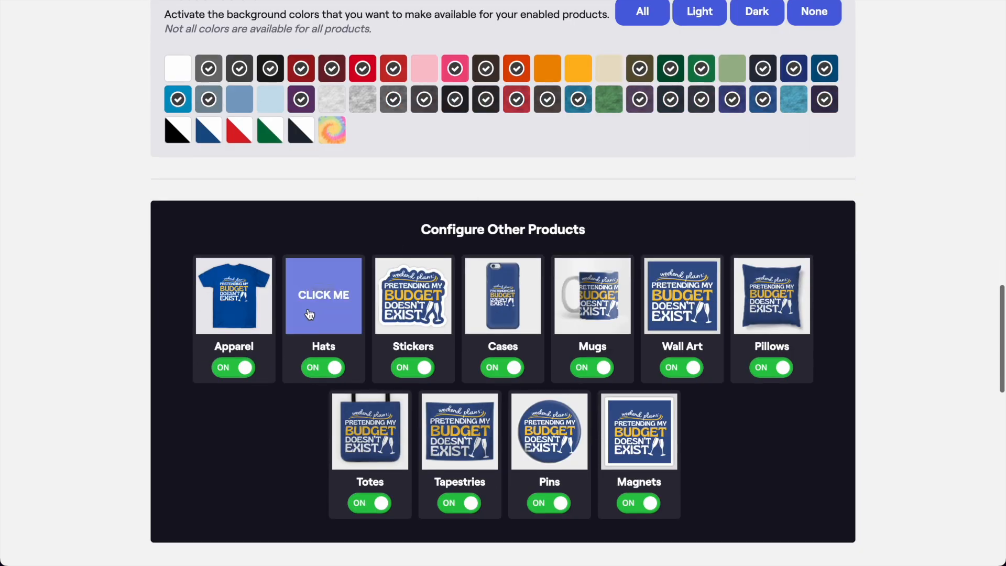
left_click(310, 313)
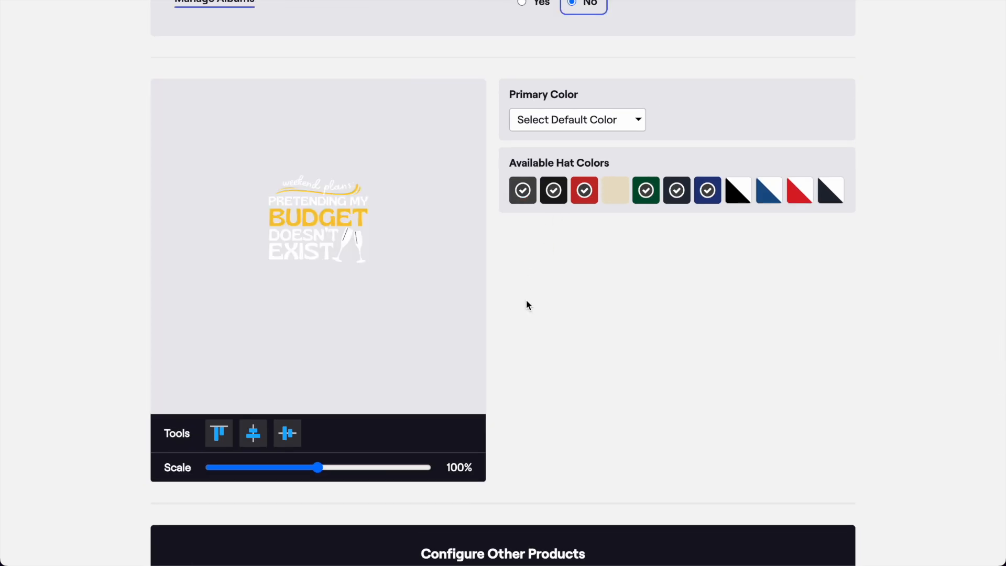
scroll(526, 305, "down", 4)
scroll(526, 305, "up", 3)
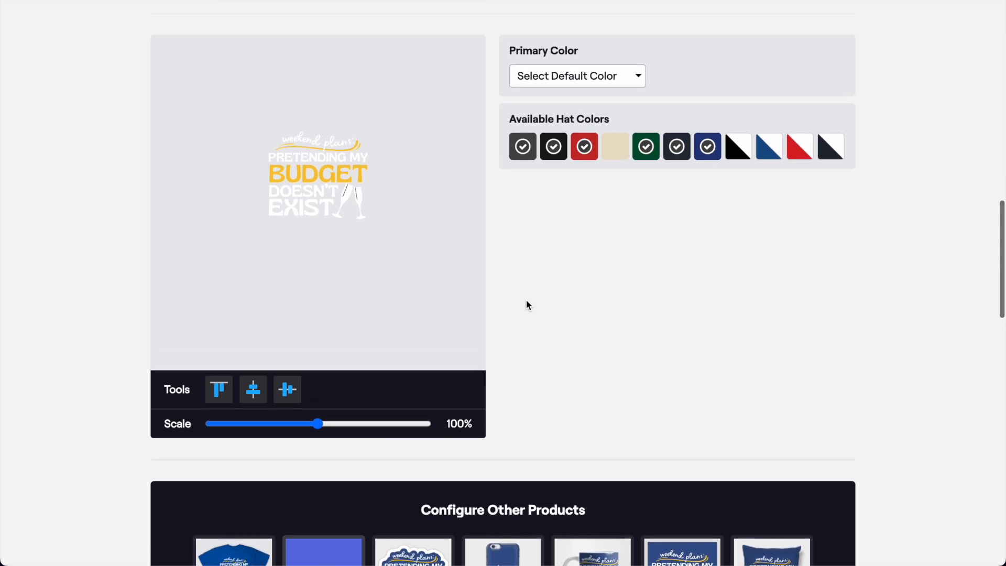
scroll(526, 304, "up", 4)
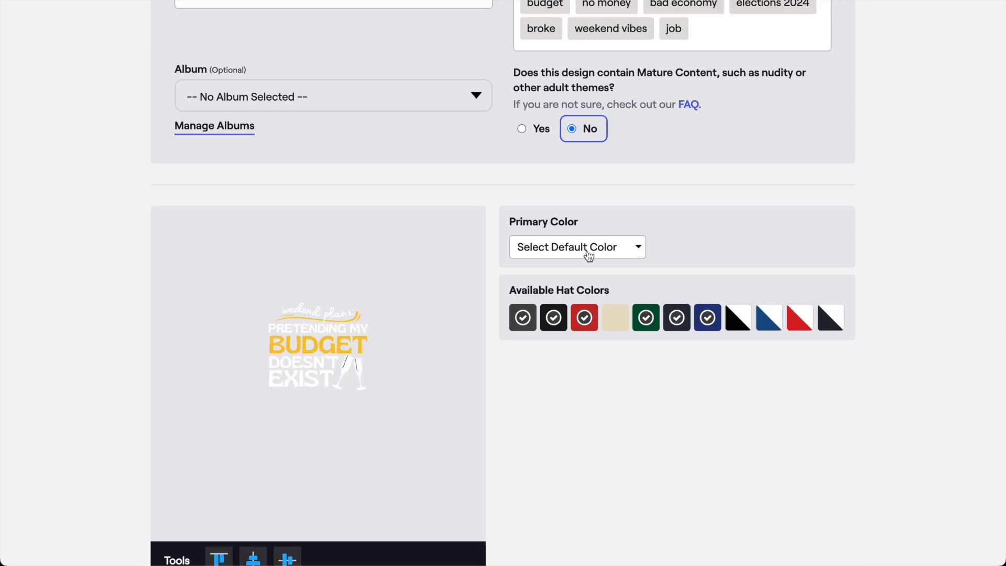
- Try Asphalt as the primary hat color and the black/white option among the available hat colors
left_click(589, 251)
left_click(573, 295)
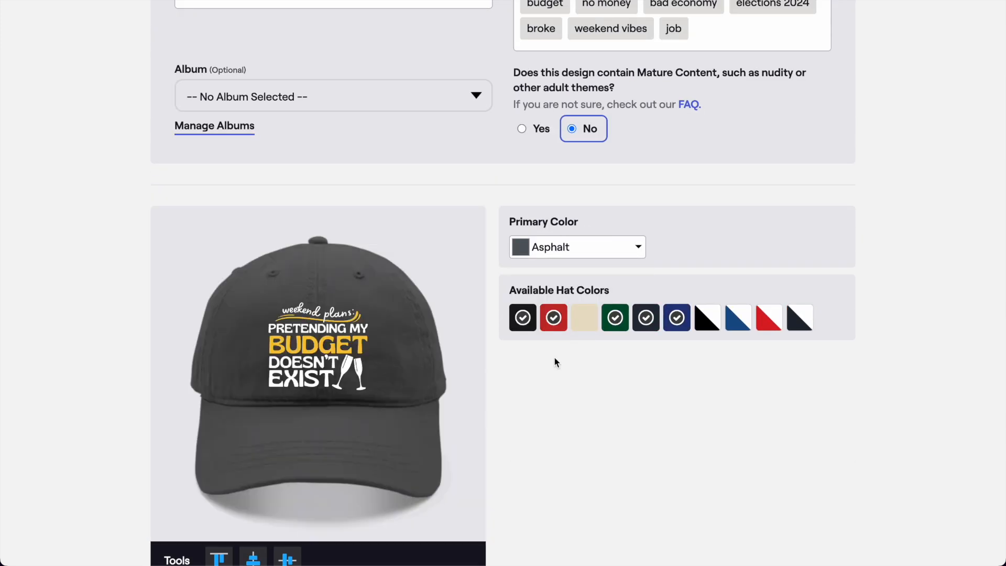
scroll(556, 367, "down", 1)
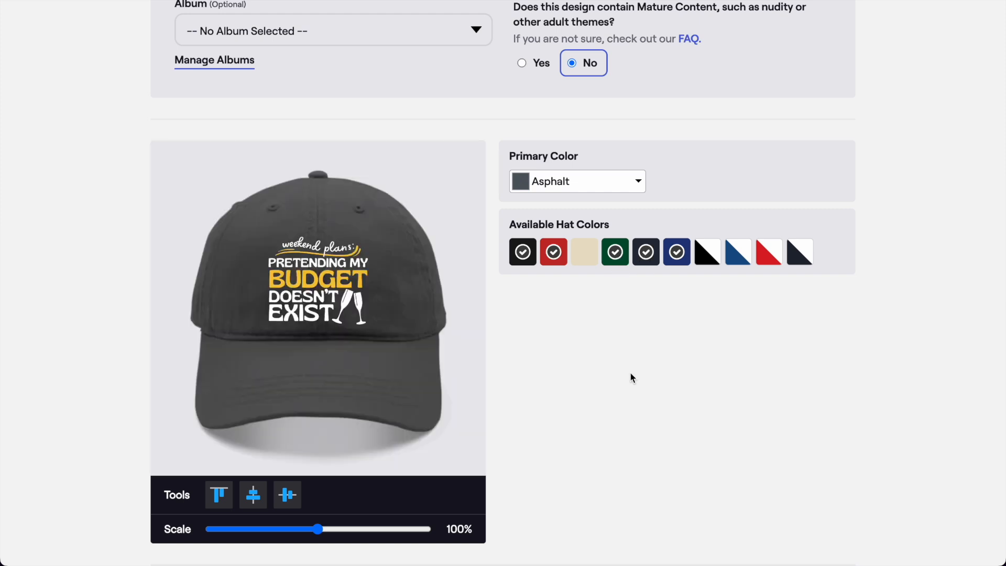
left_click(715, 262)
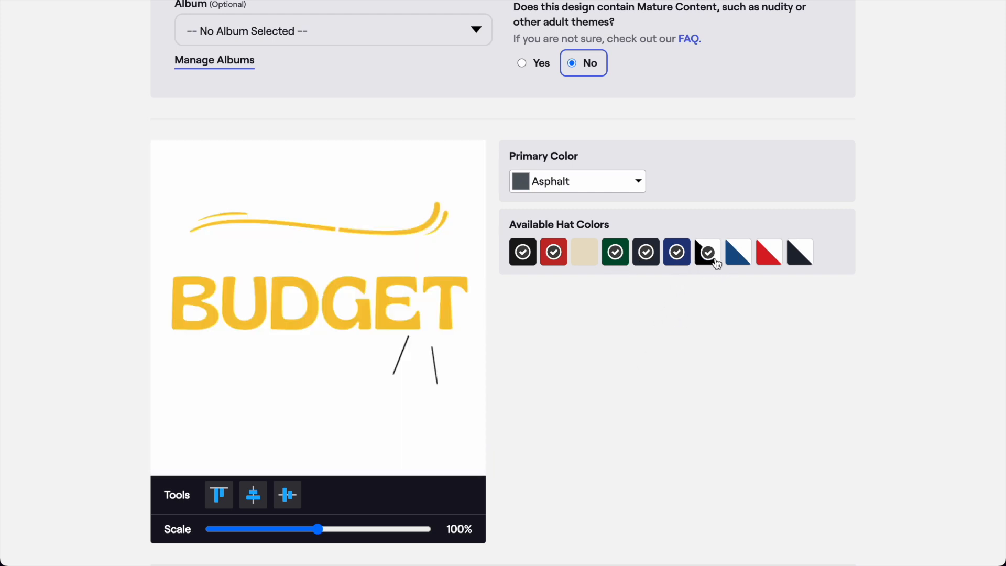
left_click(708, 254)
scroll(576, 388, "down", 3)
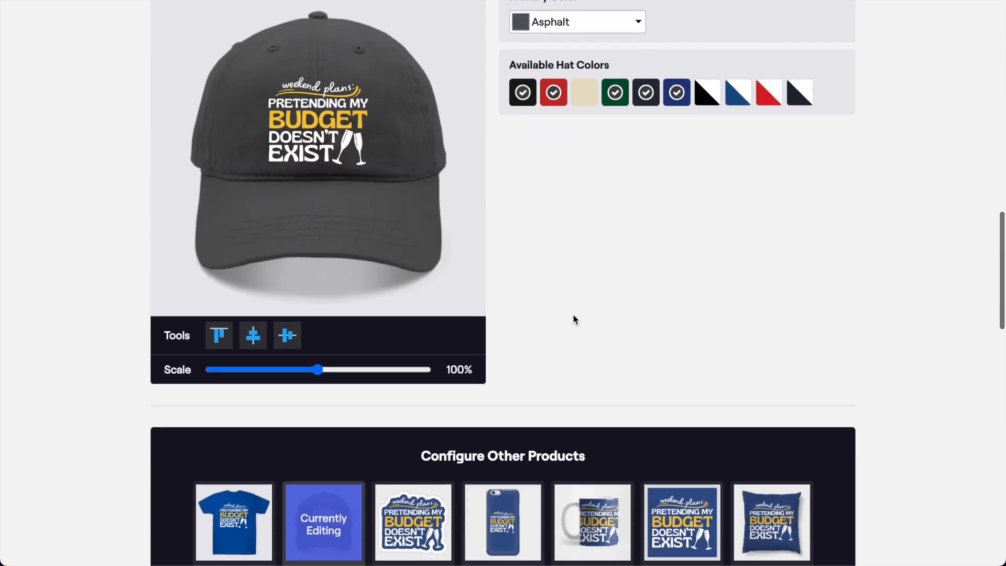
scroll(574, 315, "down", 1)
scroll(574, 316, "up", 4)
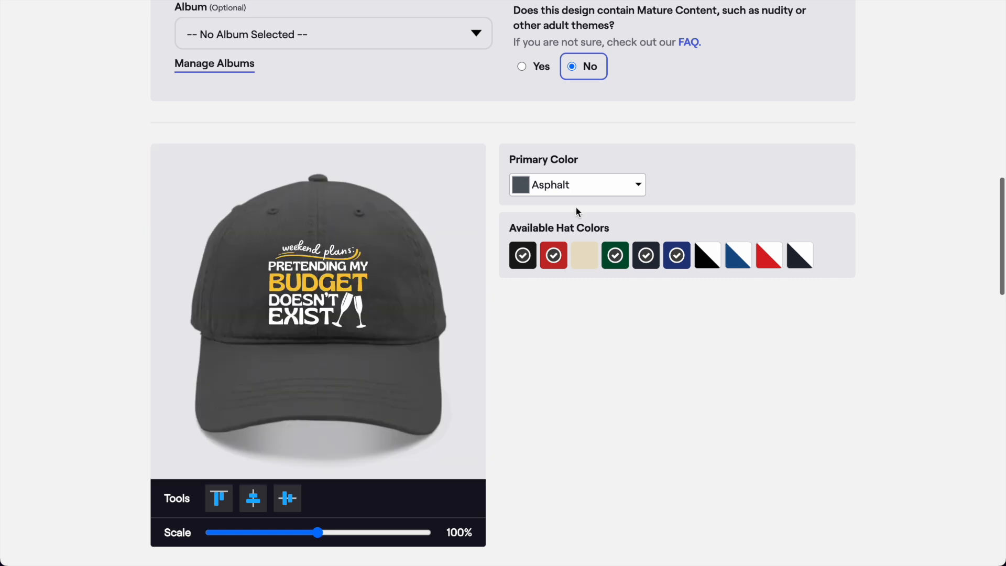
- Set the primary hat color to Black and open the Stickers configuration
left_click(577, 191)
left_click(555, 258)
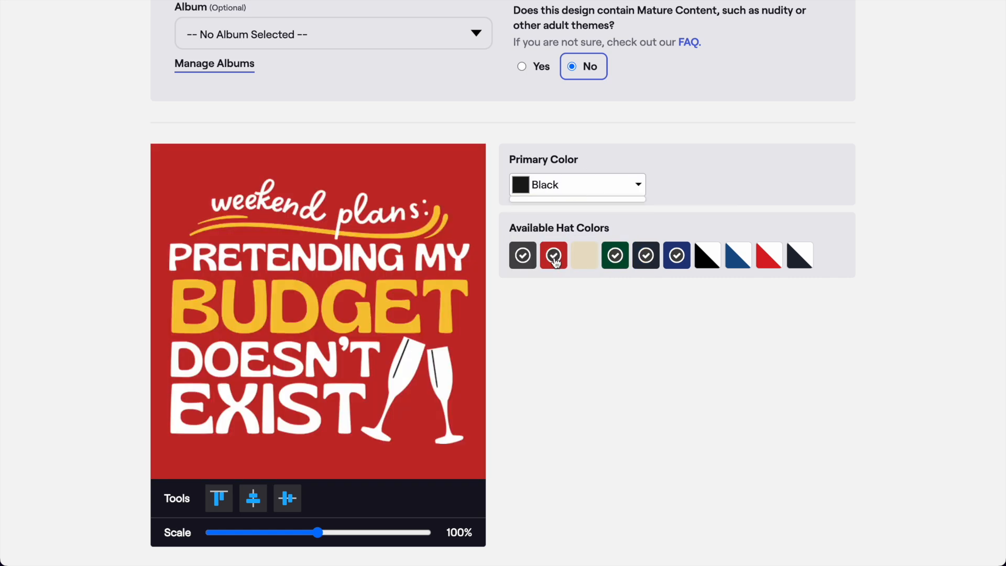
scroll(551, 338, "down", 7)
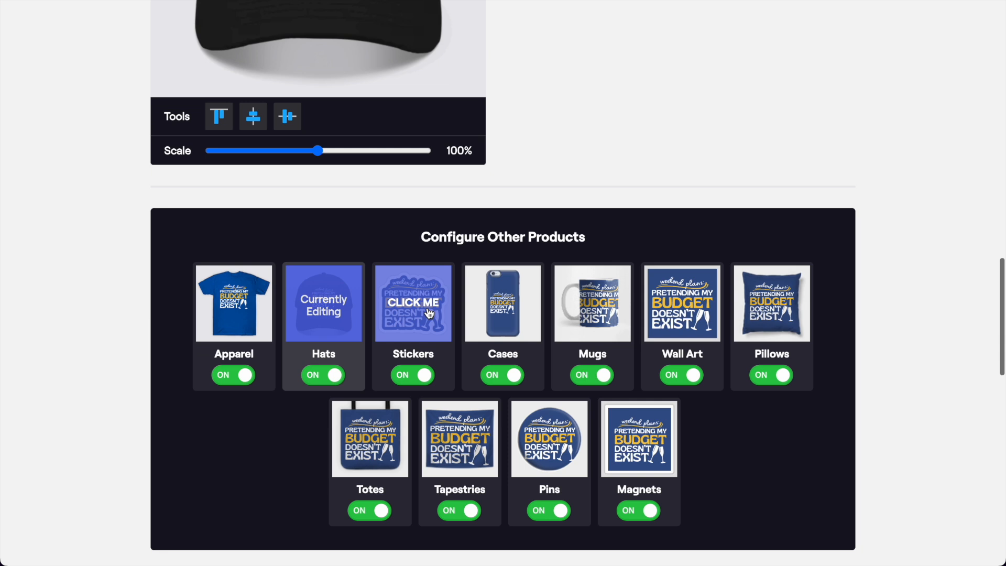
left_click(429, 313)
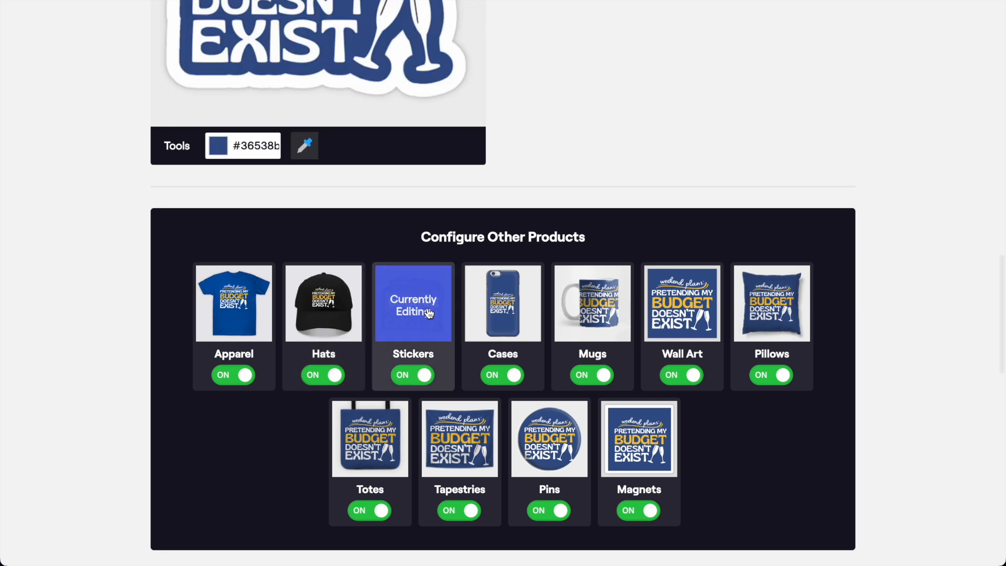
- Open the Mugs configuration, scale the artwork on the wide mug layout to 77% and set its background to #0c2454
scroll(597, 338, "down", 3)
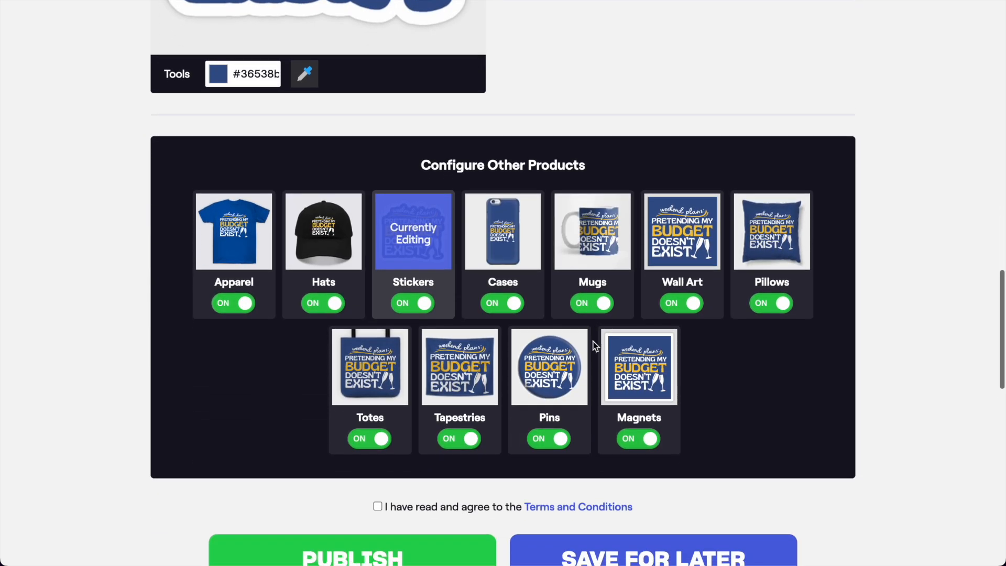
scroll(512, 290, "down", 1)
left_click(592, 210)
left_click_drag(258, 260, 224, 261)
left_click(218, 226)
left_click_drag(254, 300, 292, 310)
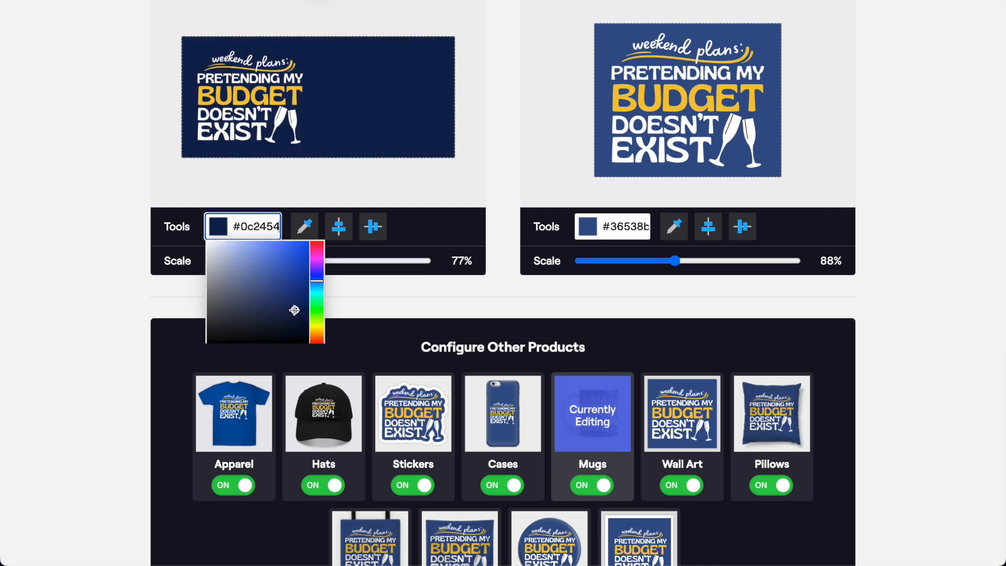
- Scale the artwork on the second, squarer mug layout to 75% and change its background to a darker navy blue
left_click(640, 292)
left_click_drag(674, 260, 662, 264)
left_click(587, 227)
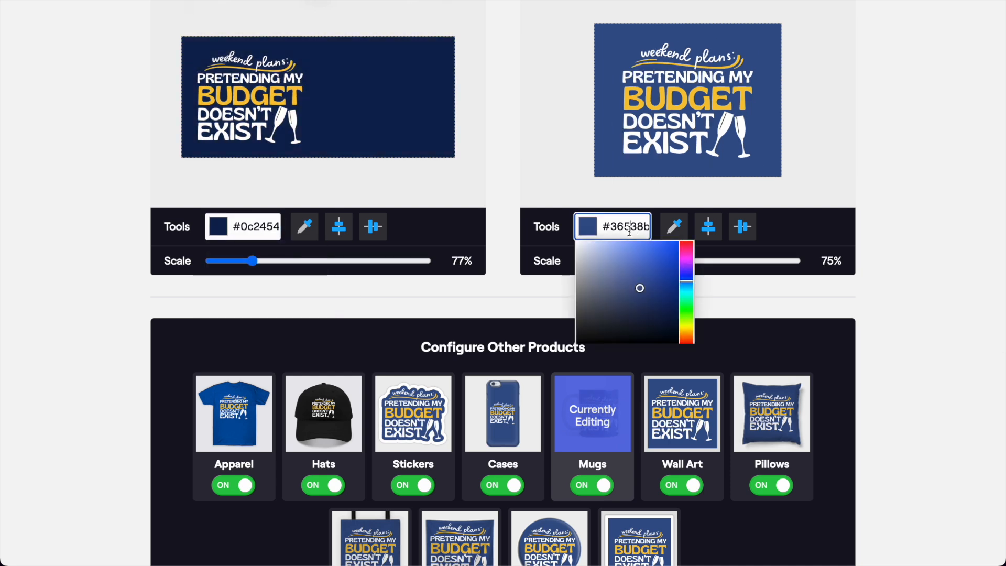
left_click(669, 314)
left_click(877, 294)
- Publish the Weekend Plans With No Money design
scroll(877, 296, "down", 3)
scroll(878, 301, "down", 2)
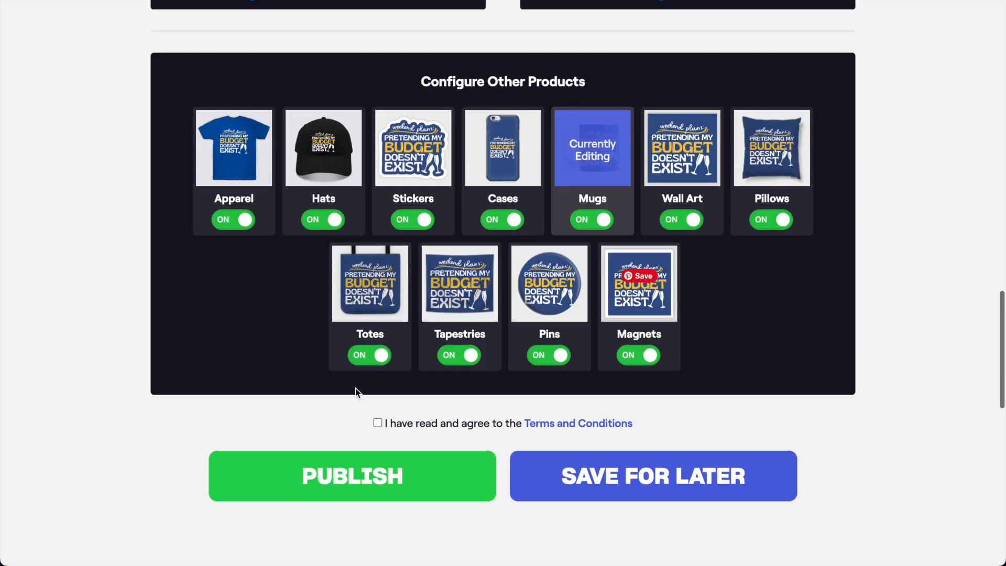
left_click(373, 474)
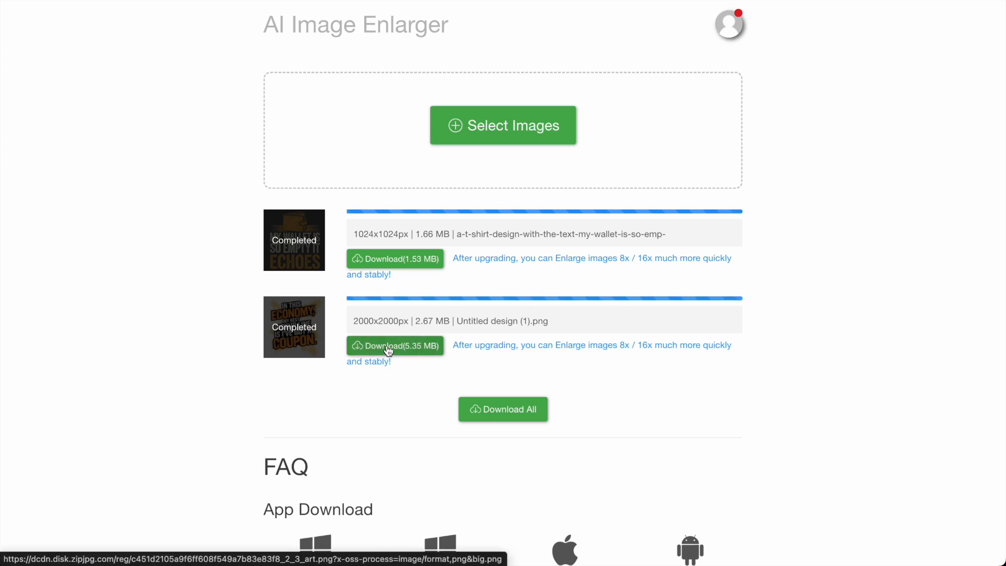
- Switch to Finder, open the enlarged coupon artwork Untitled design (1) (1).png from the Downloads folder and check its pixel dimensions
left_click(82, 529)
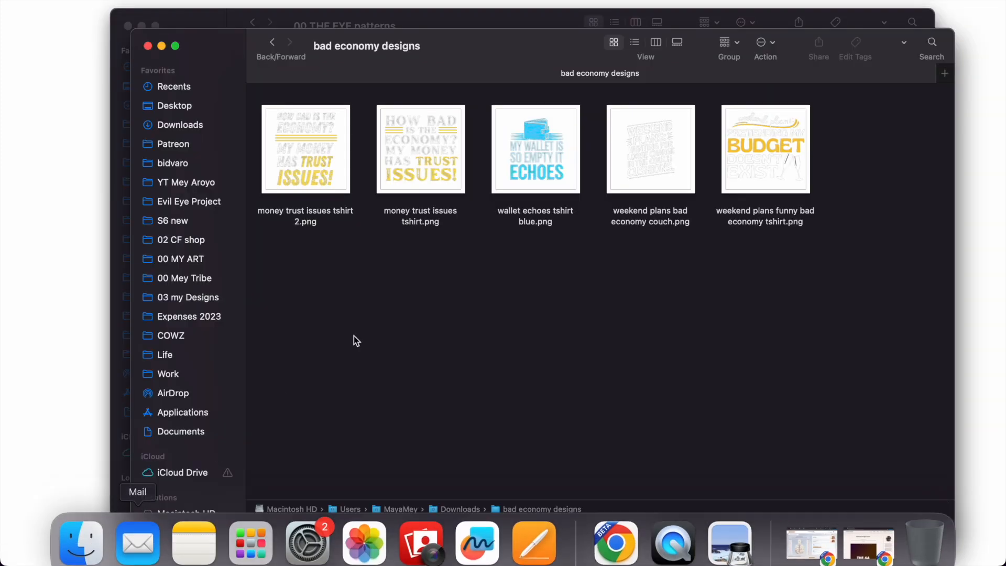
left_click(155, 126)
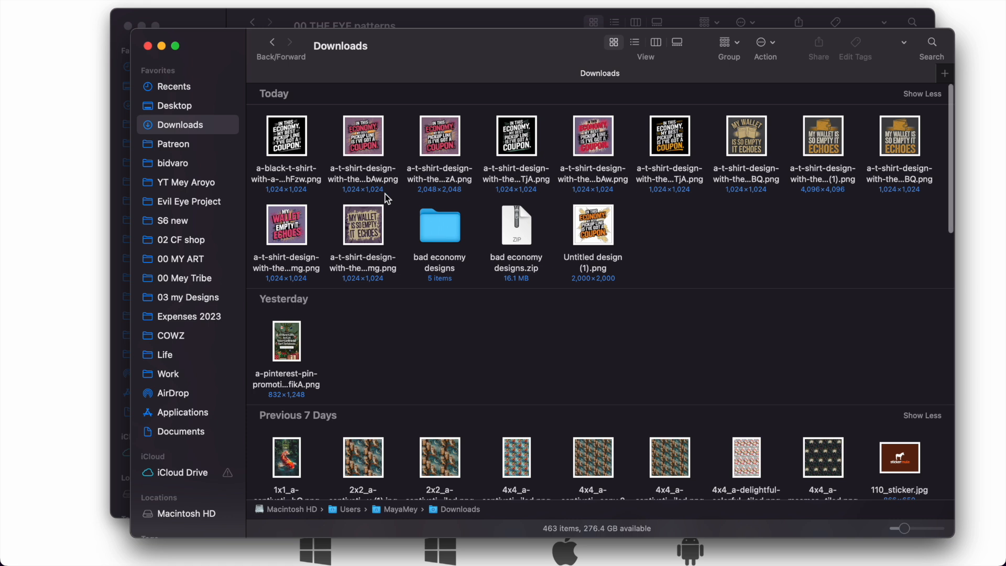
left_click(363, 148)
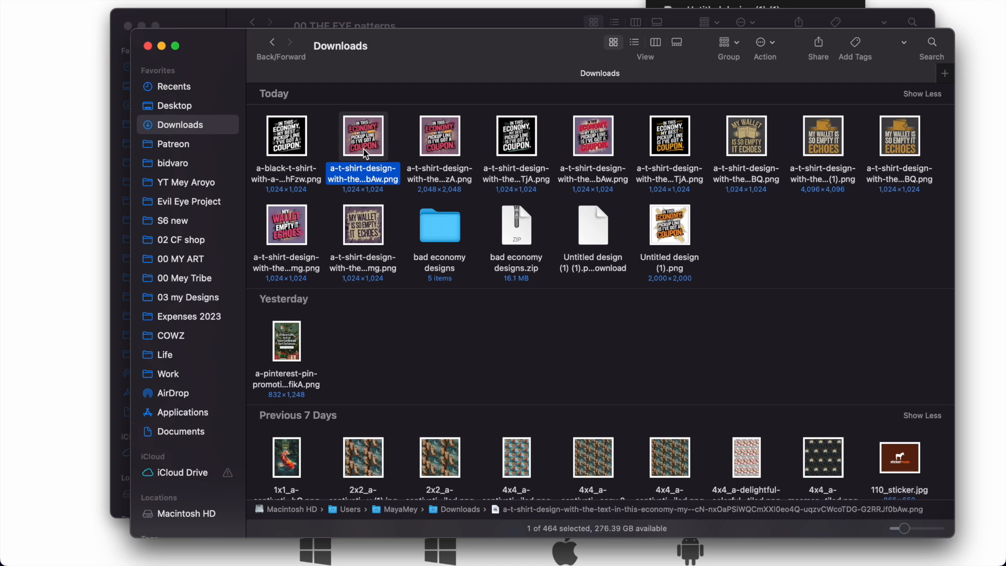
left_click(440, 142)
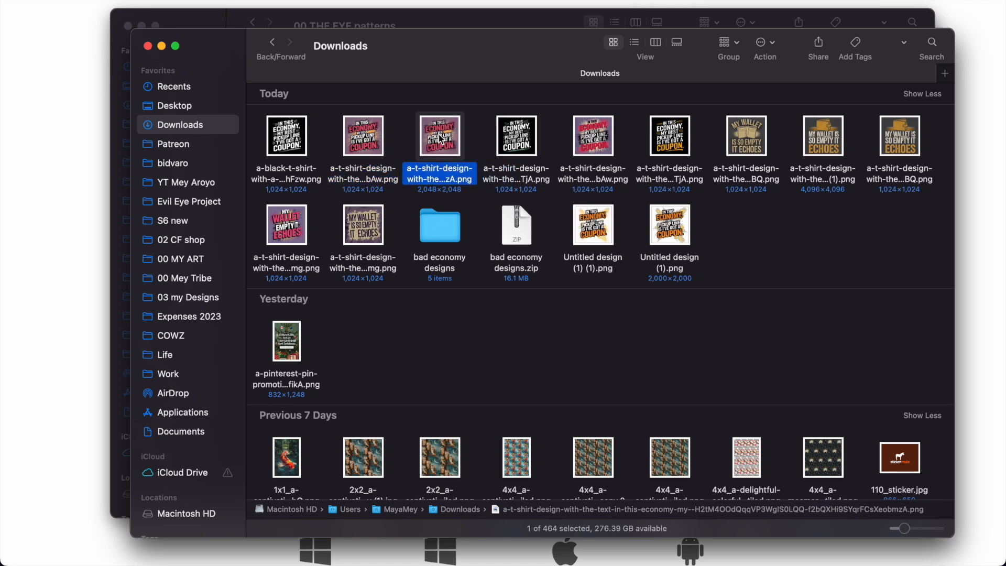
left_click(639, 237)
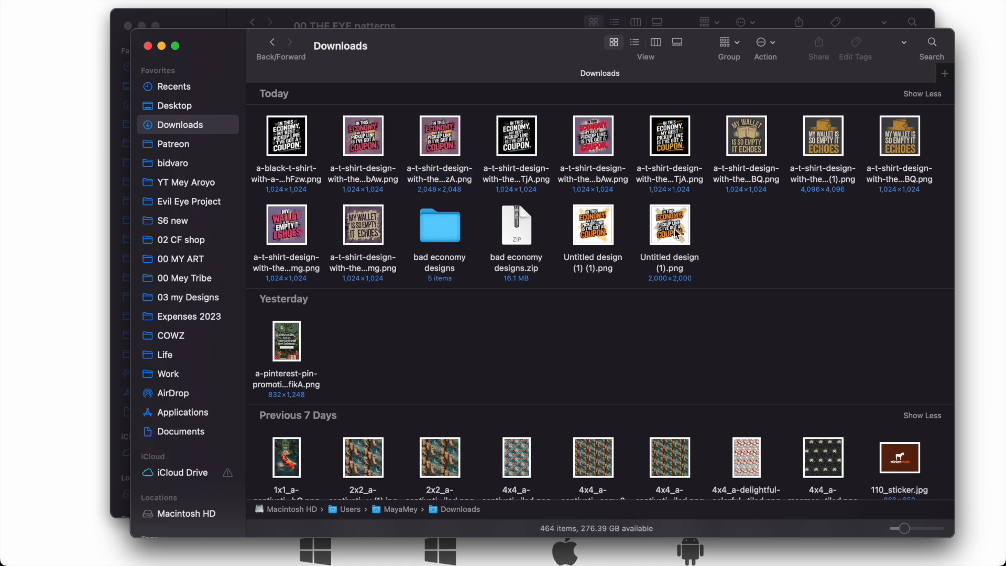
double_click(605, 236)
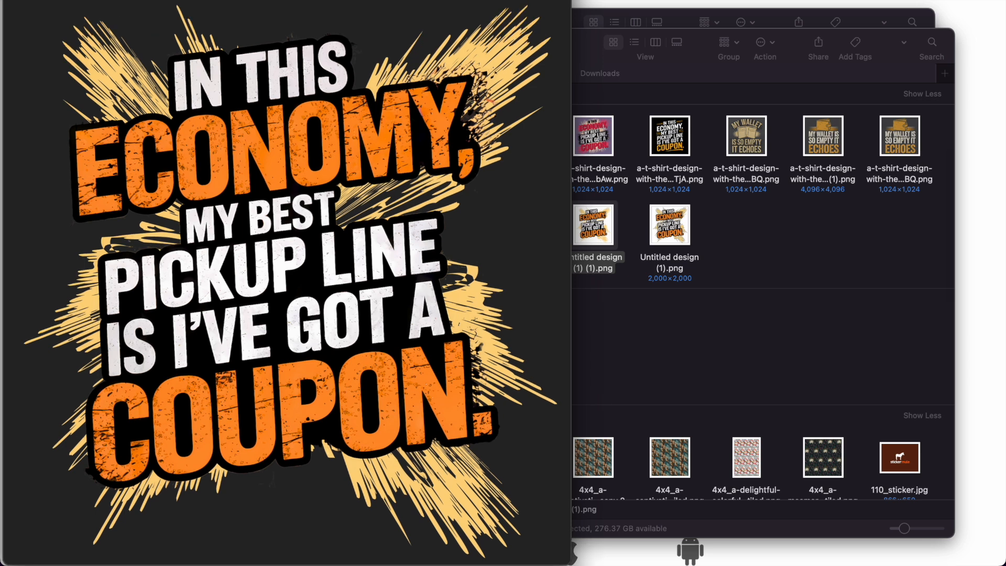
left_click(335, 1)
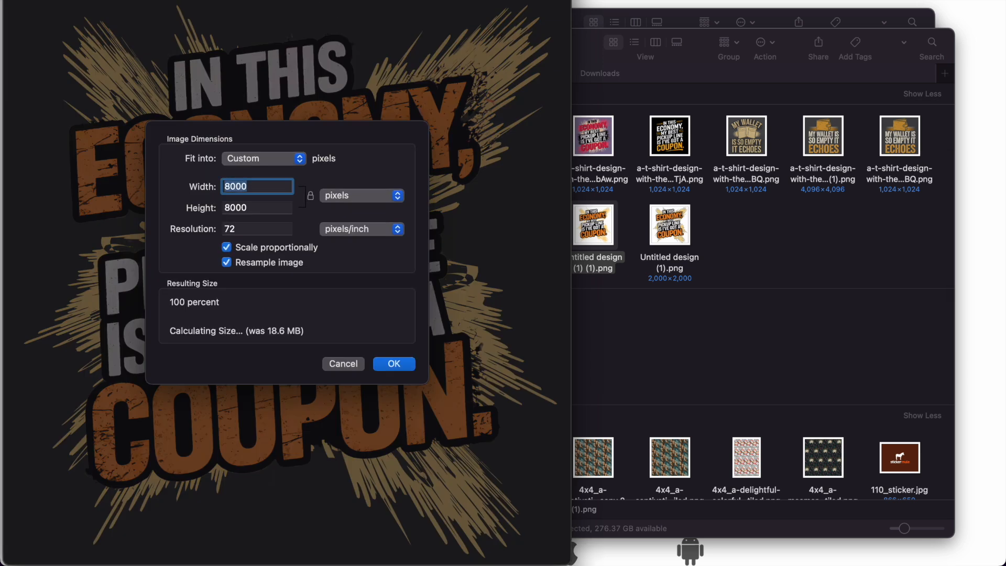
key("Return")
key("super+w")
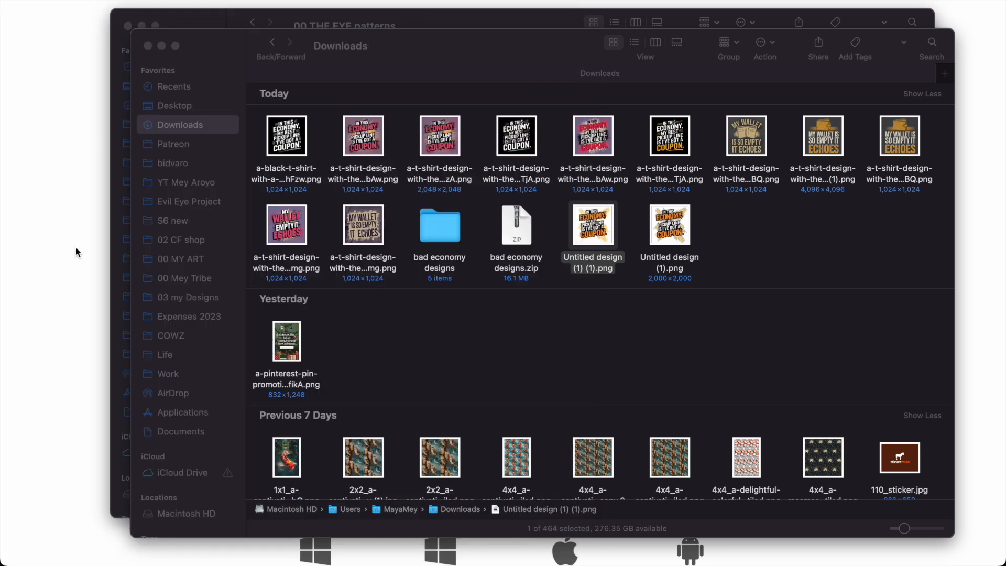
left_click(79, 249)
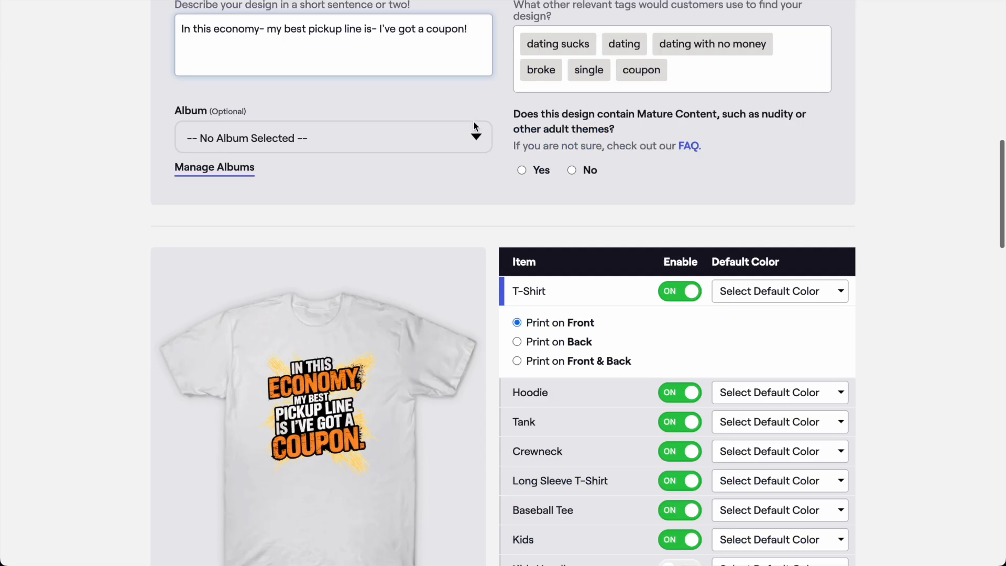
- On the TeePublic upload form, declare no mature content and enable the dark product colors plus hot pink and a medium light blue
left_click(572, 169)
scroll(449, 162, "down", 5)
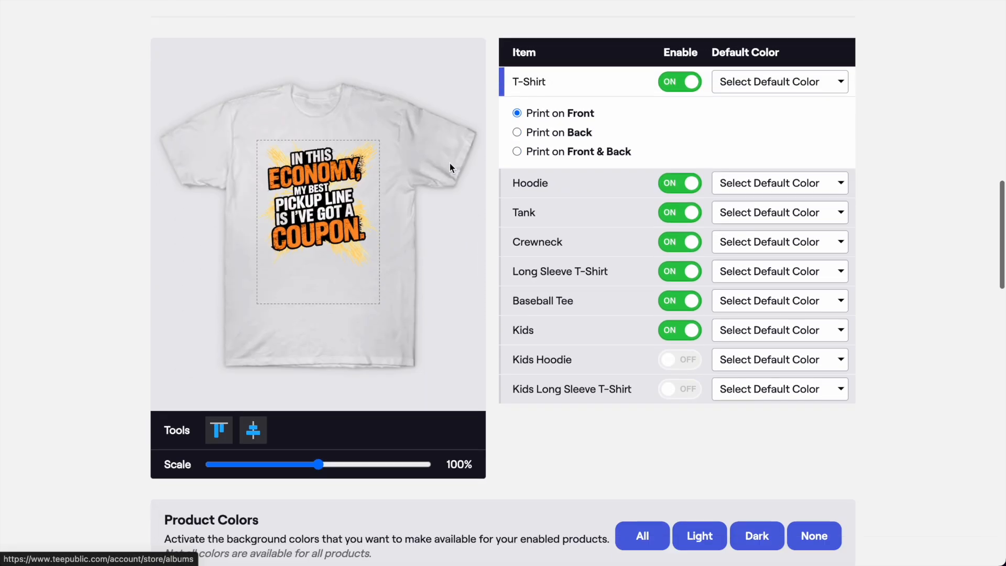
scroll(487, 320, "down", 1)
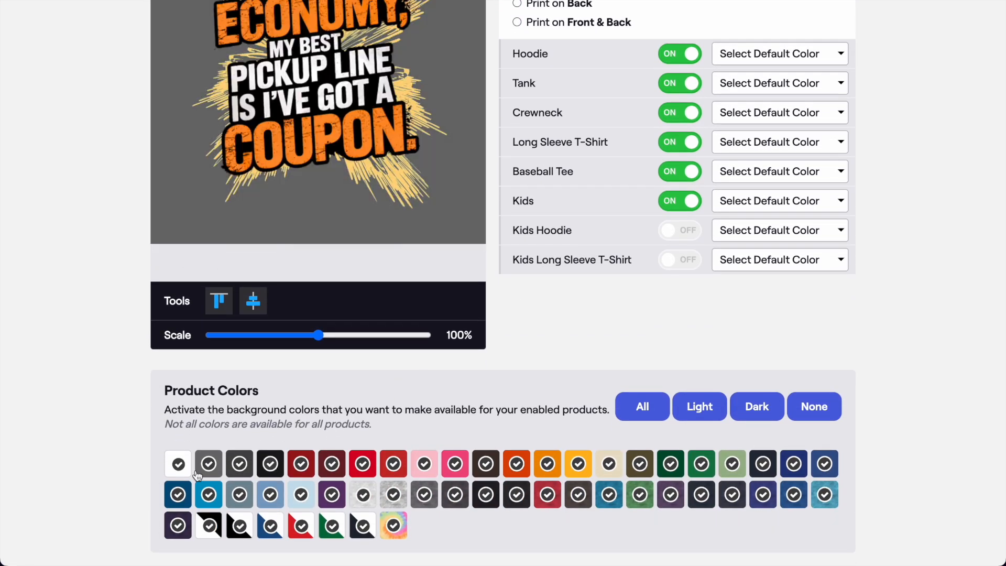
left_click(179, 466)
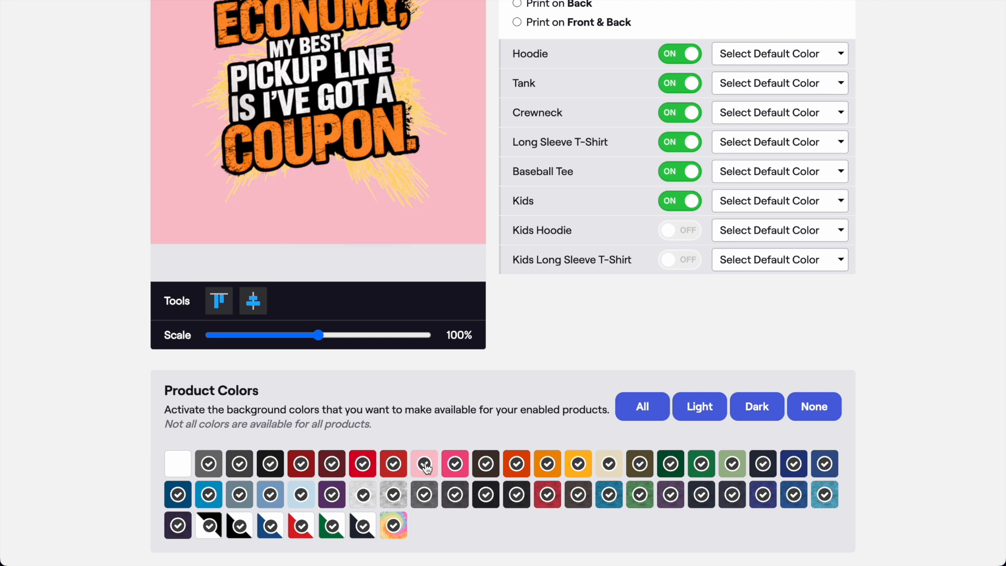
left_click(423, 464)
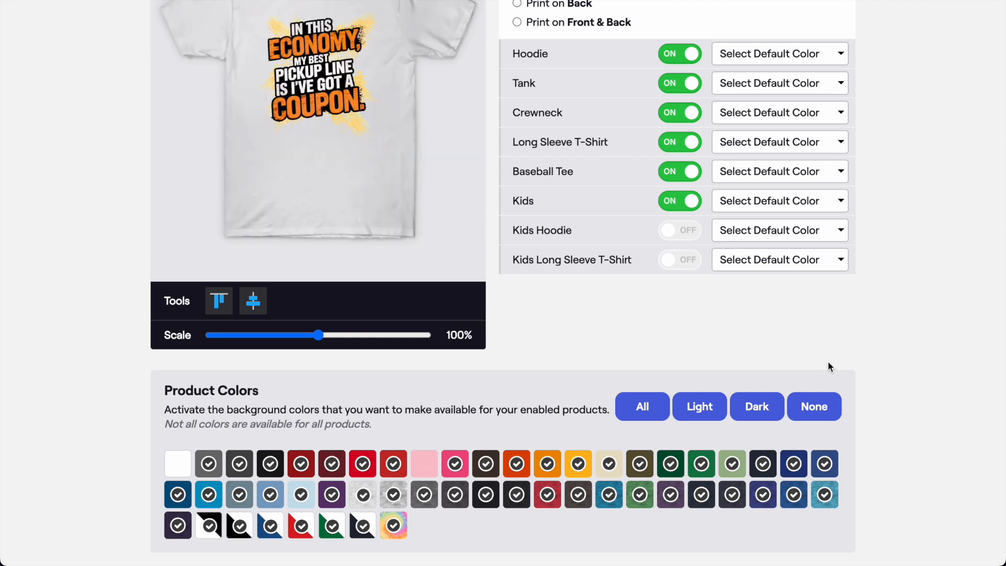
left_click(757, 406)
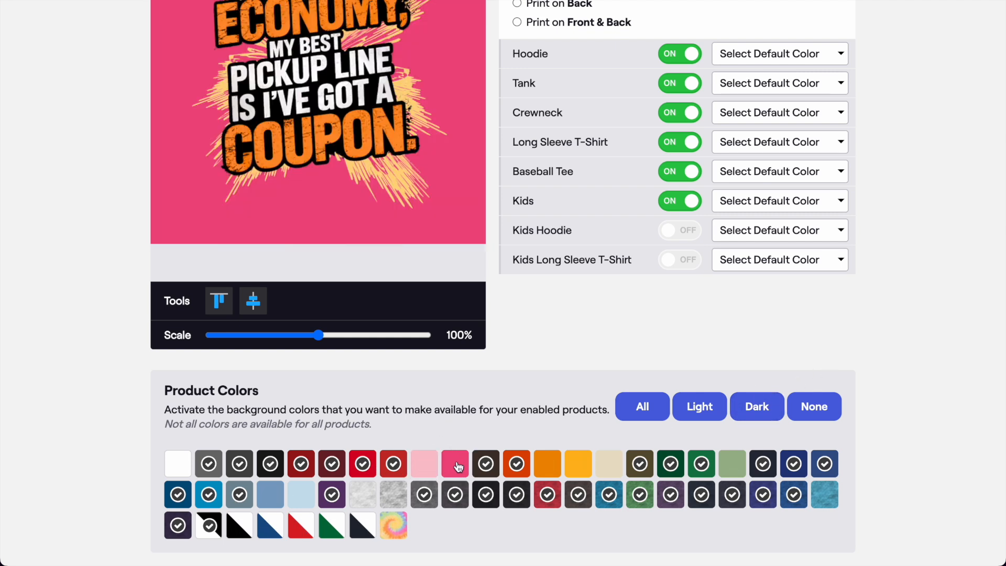
left_click(282, 498)
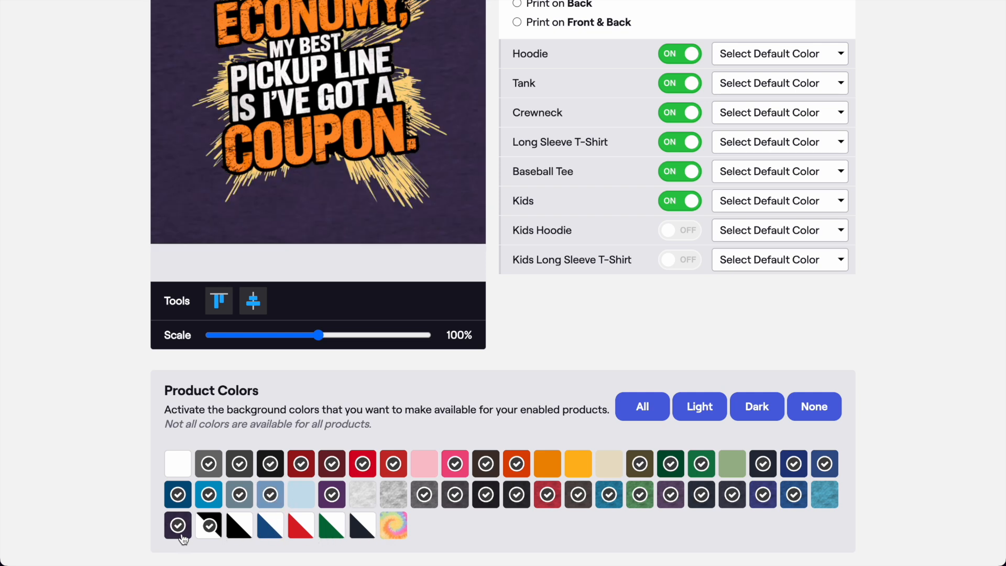
- Set the T-Shirt's default color to Black
scroll(478, 391, "up", 6)
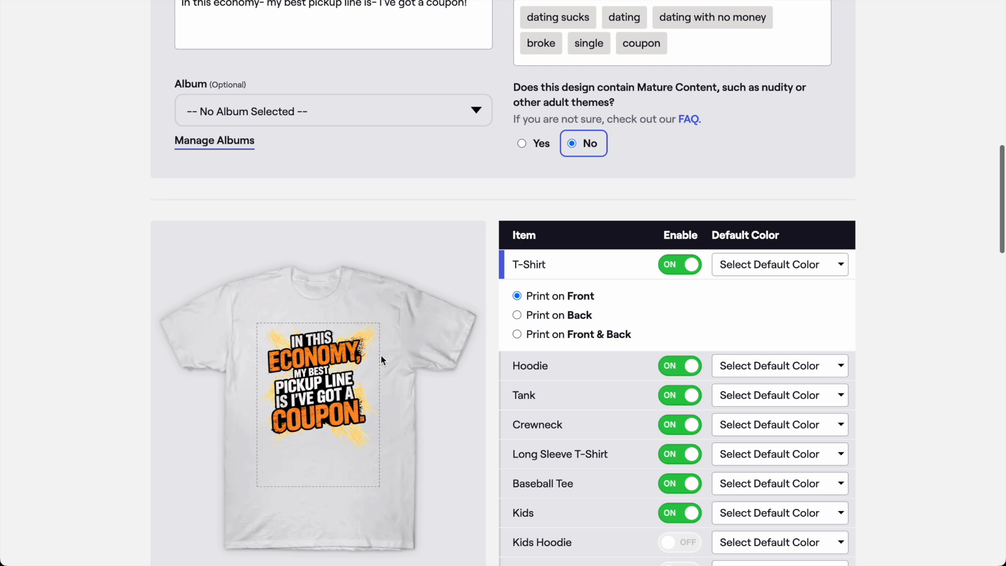
scroll(356, 346, "down", 1)
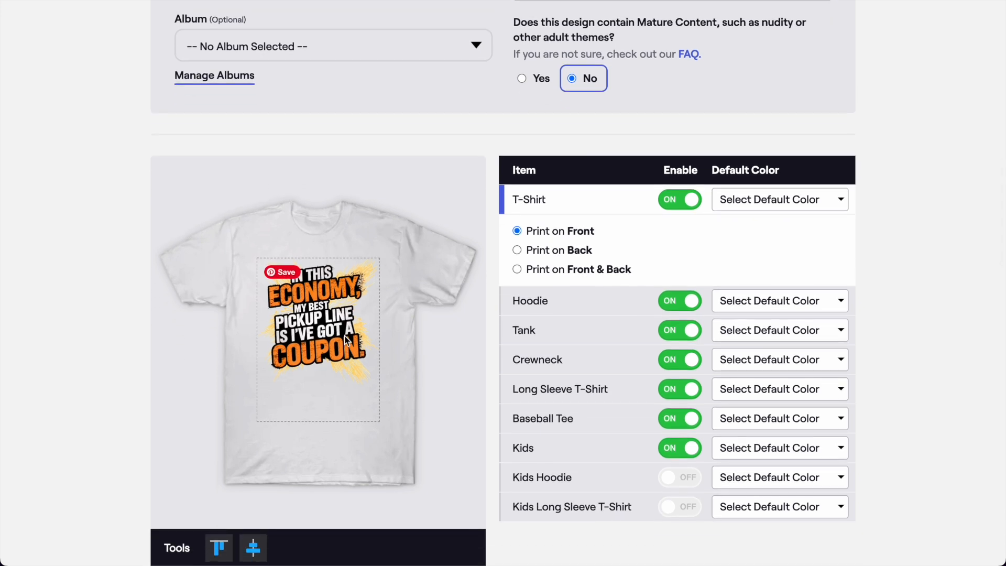
scroll(340, 334, "down", 1)
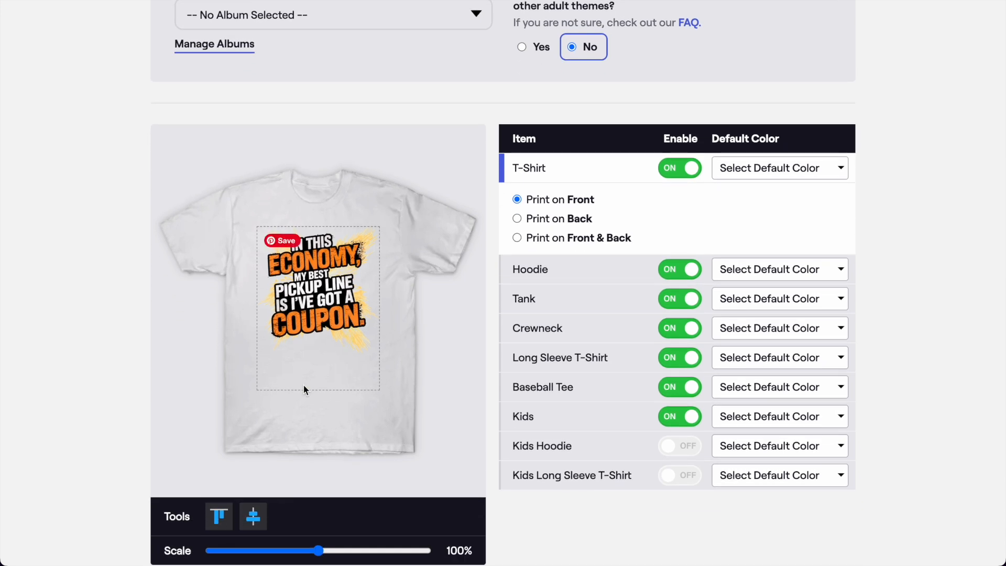
scroll(304, 385, "down", 2)
left_click(768, 91)
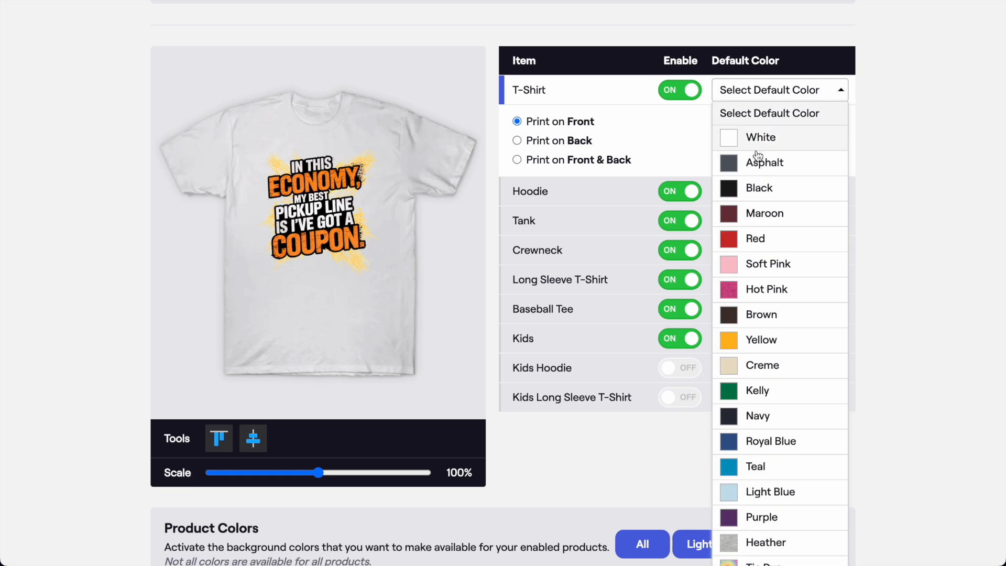
left_click(759, 188)
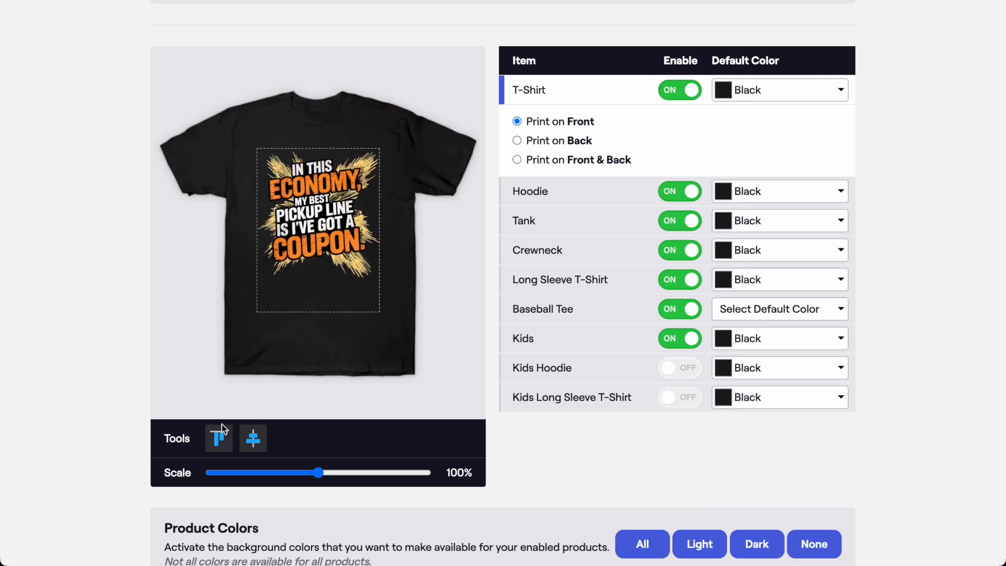
- Disable the Hoodie and Kids items for the coupon design
left_click(670, 191)
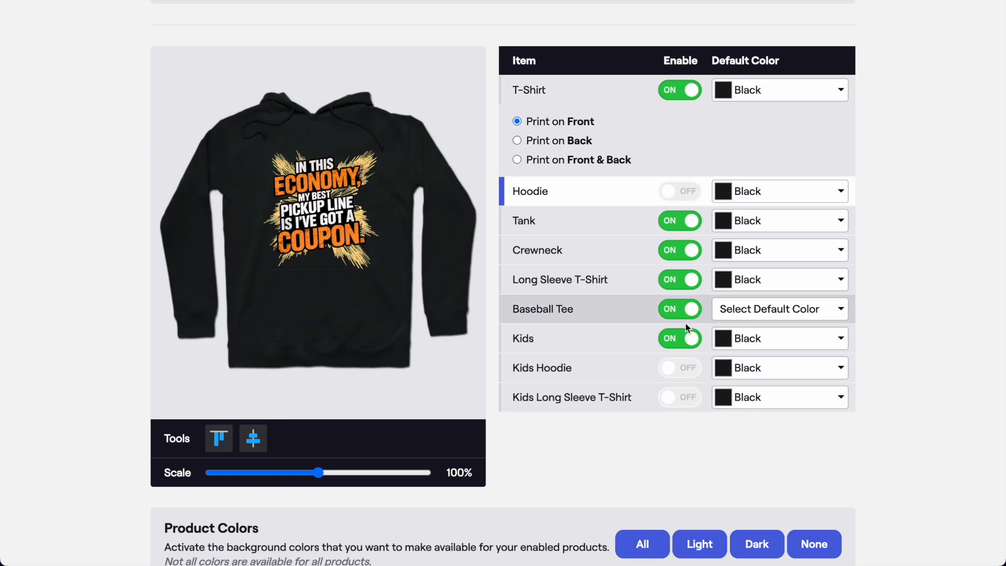
left_click(671, 338)
scroll(540, 246, "down", 2)
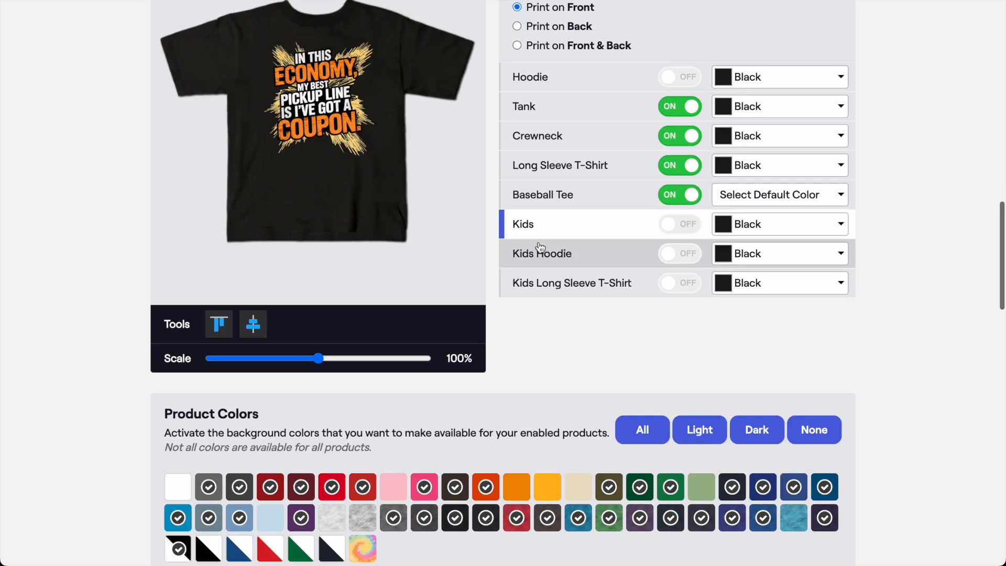
- Open the Hats configuration and review the artwork placement, primary color and available hat colors
scroll(540, 246, "down", 6)
left_click(323, 367)
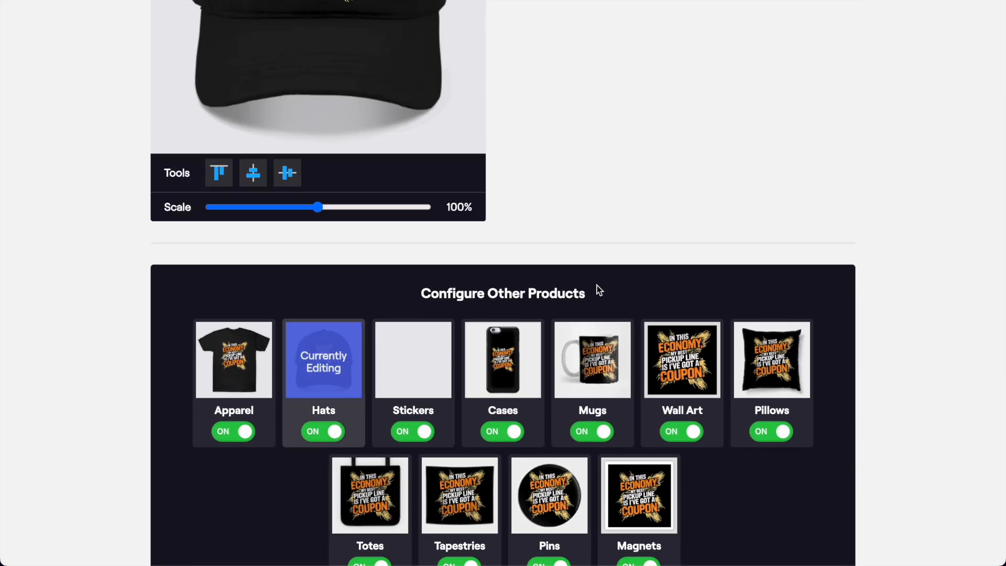
scroll(704, 293, "down", 5)
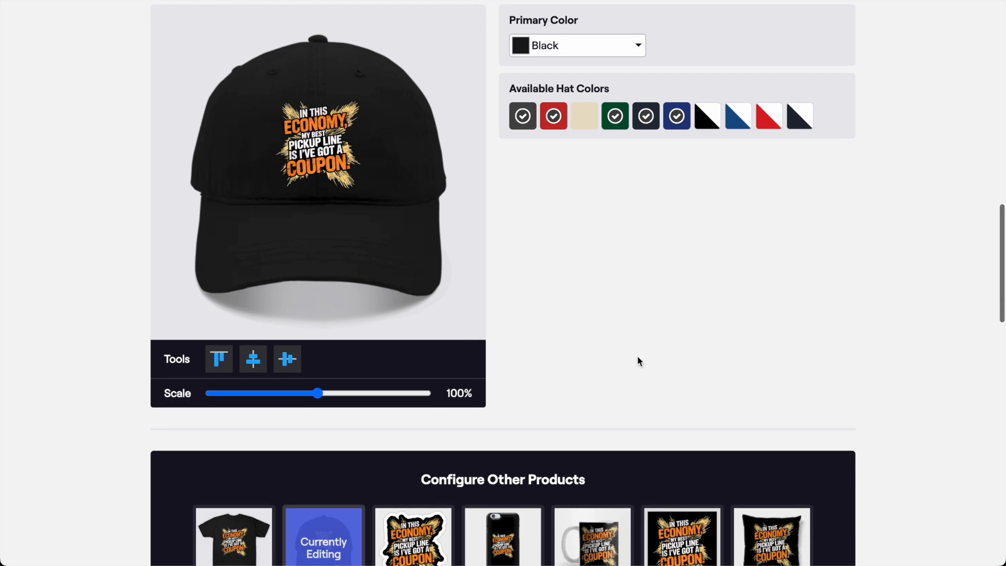
scroll(638, 359, "down", 6)
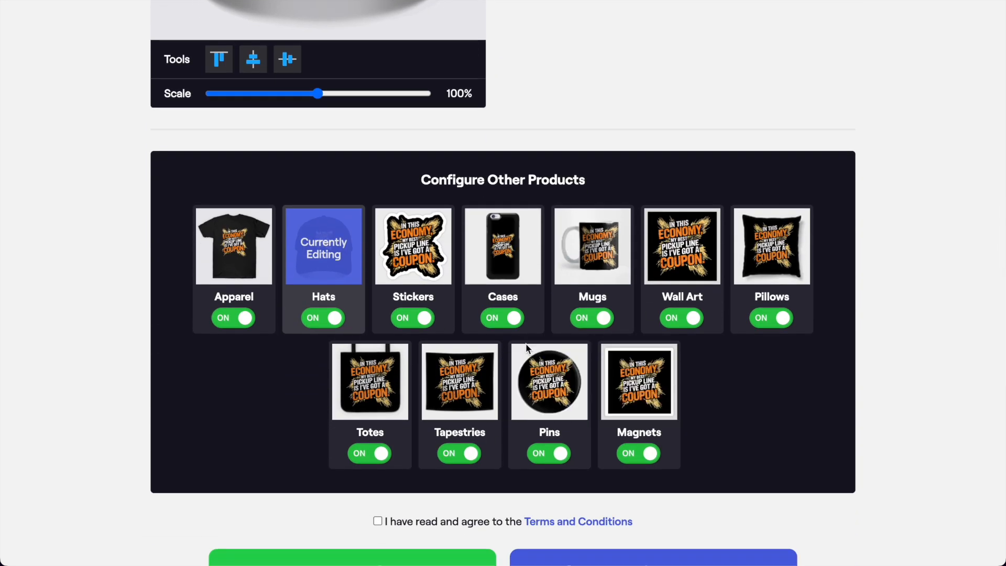
- Open the Tapestries configuration and set the tapestry orientation to Portrait
left_click(460, 397)
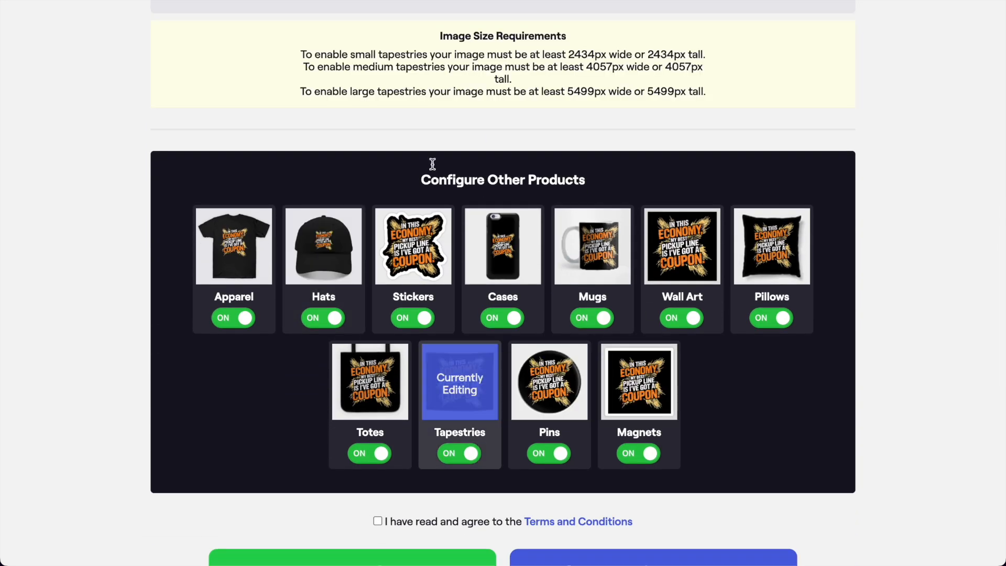
scroll(429, 129, "up", 5)
left_click(192, 251)
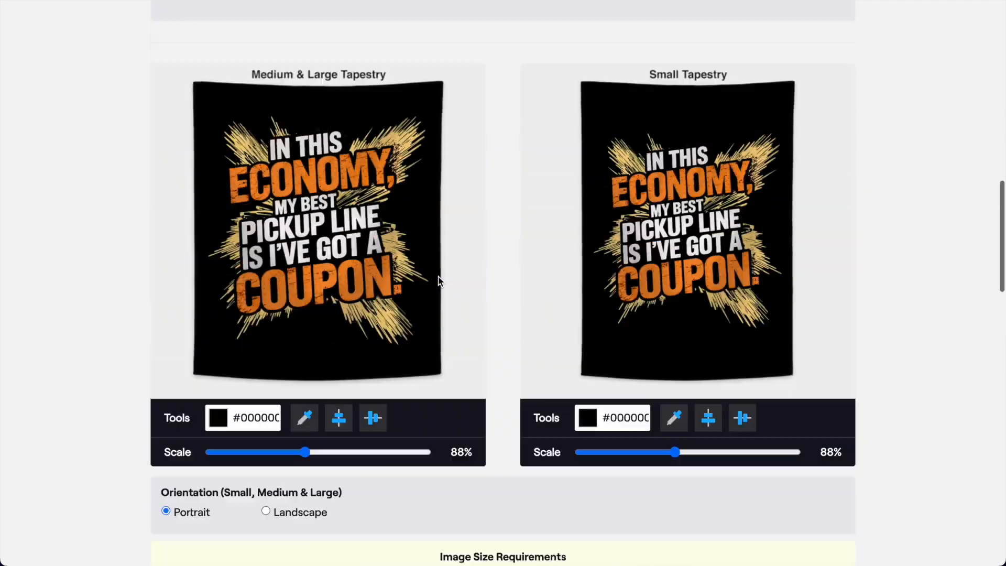
- Agree to the Terms and Conditions and try to publish the coupon design
scroll(419, 315, "down", 12)
left_click(377, 368)
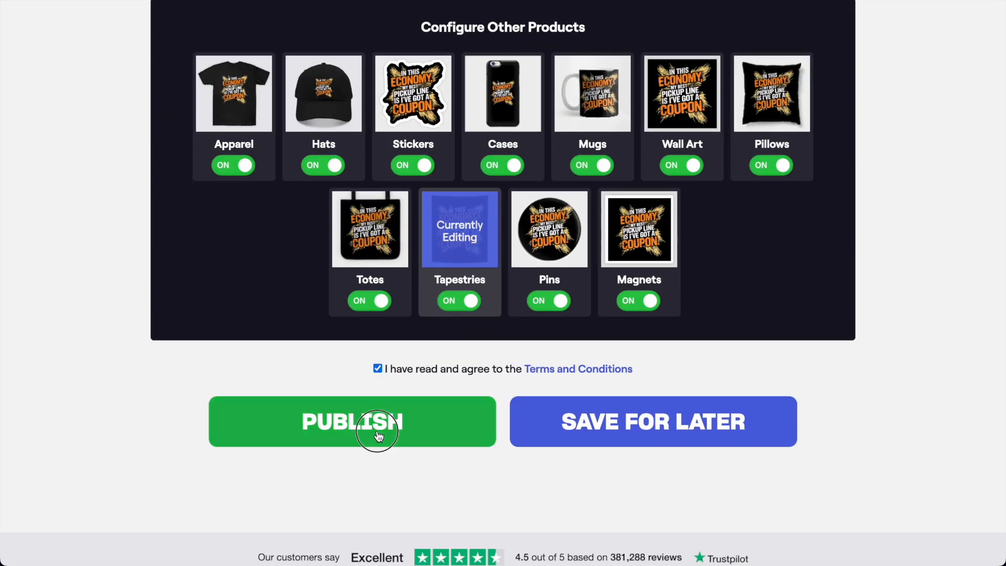
left_click(378, 436)
left_click(606, 67)
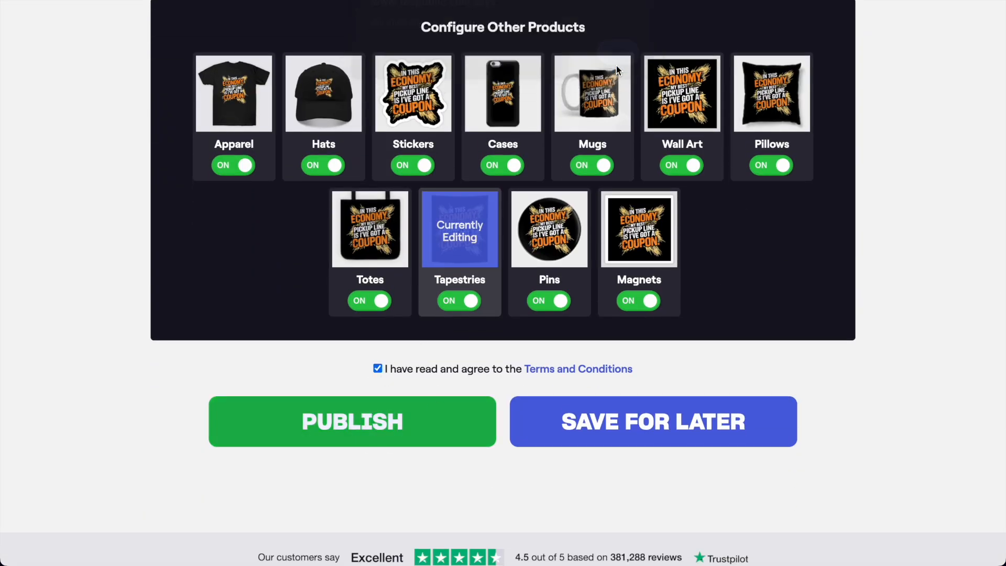
- Return to the Apparel configuration and set the Baseball Tee's default color to Black/White
scroll(623, 293, "up", 10)
scroll(568, 401, "down", 1)
scroll(568, 401, "down", 4)
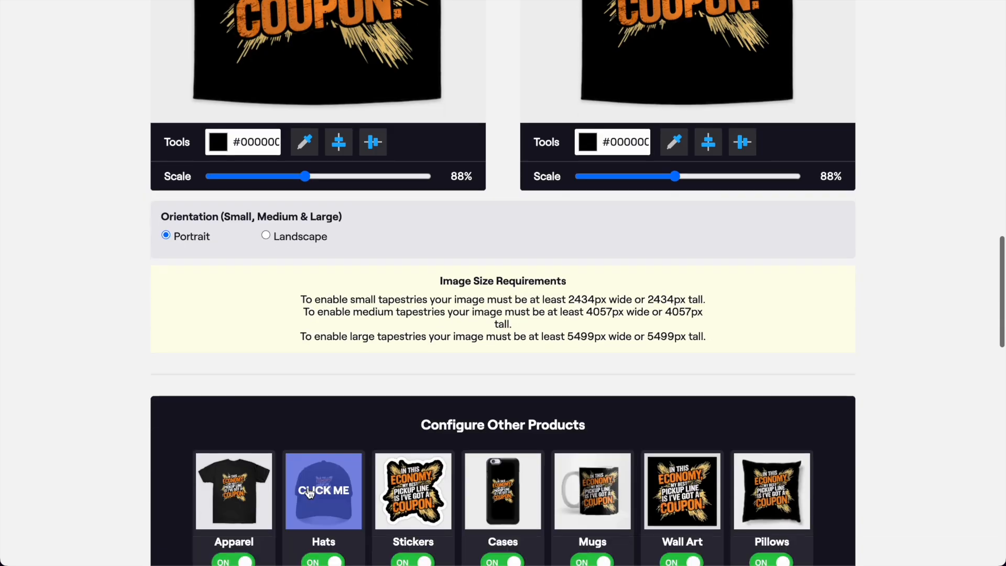
left_click(234, 489)
scroll(766, 80, "up", 4)
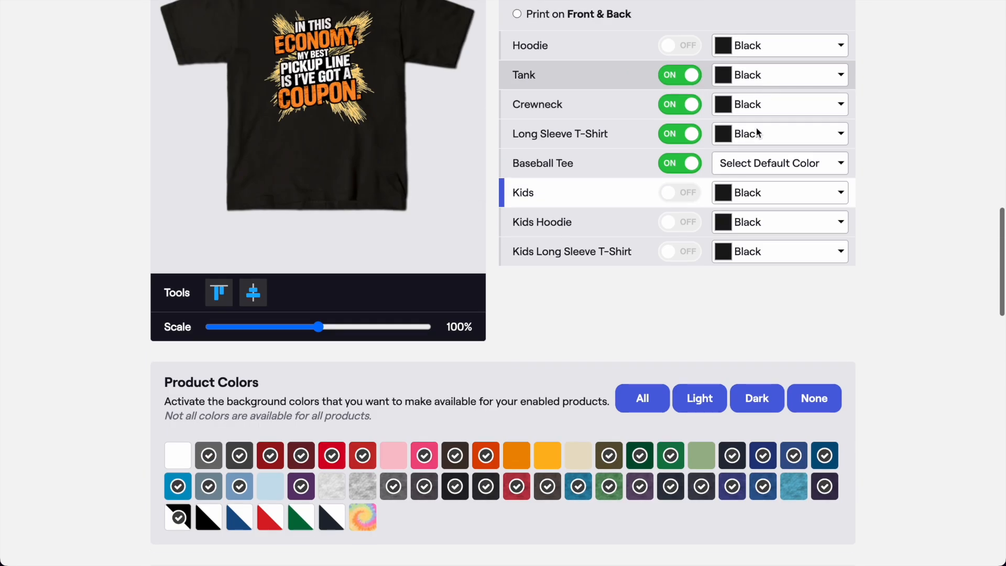
left_click(790, 163)
left_click(750, 209)
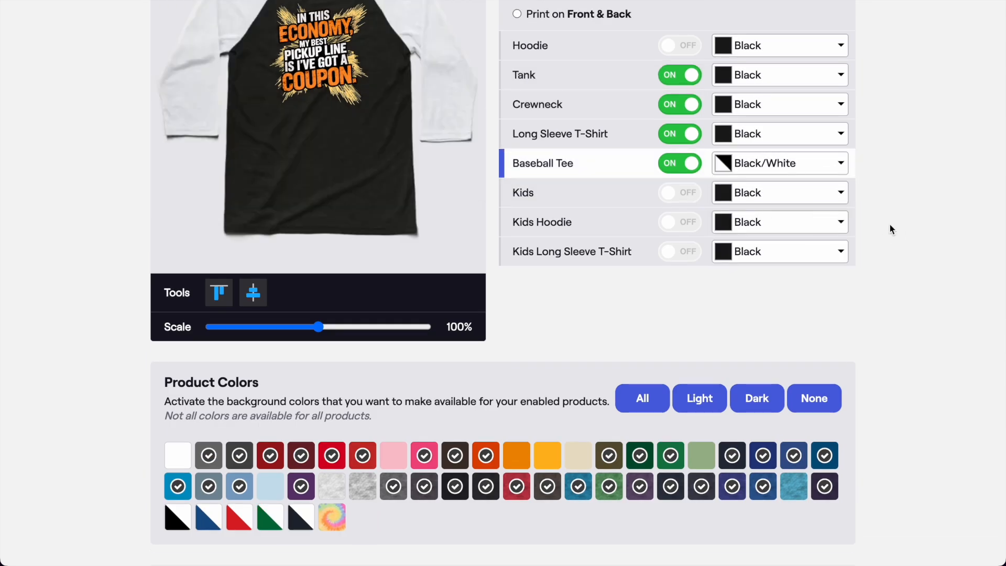
- Publish the I got a Coupon - Dating Joke design
scroll(889, 224, "down", 10)
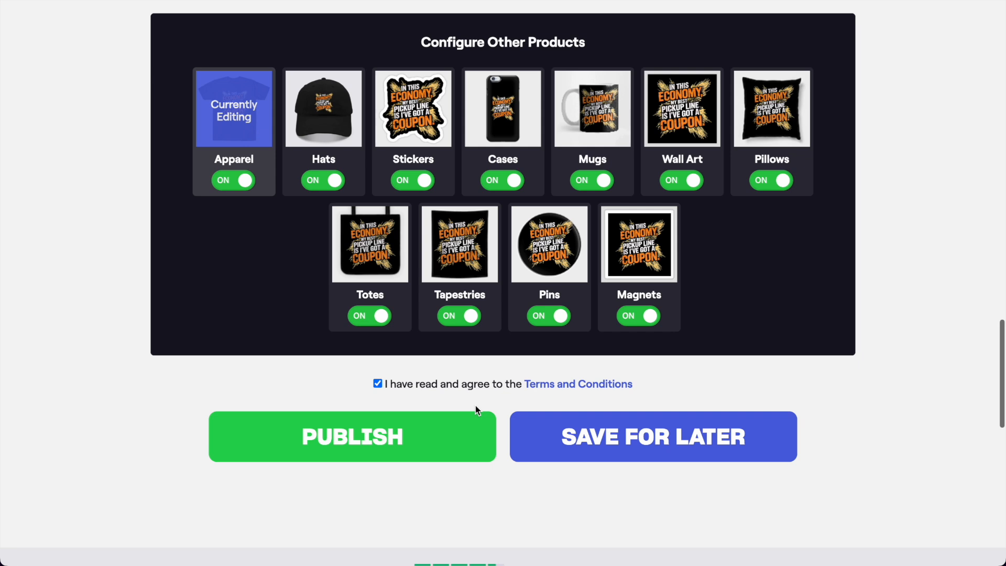
left_click(418, 457)
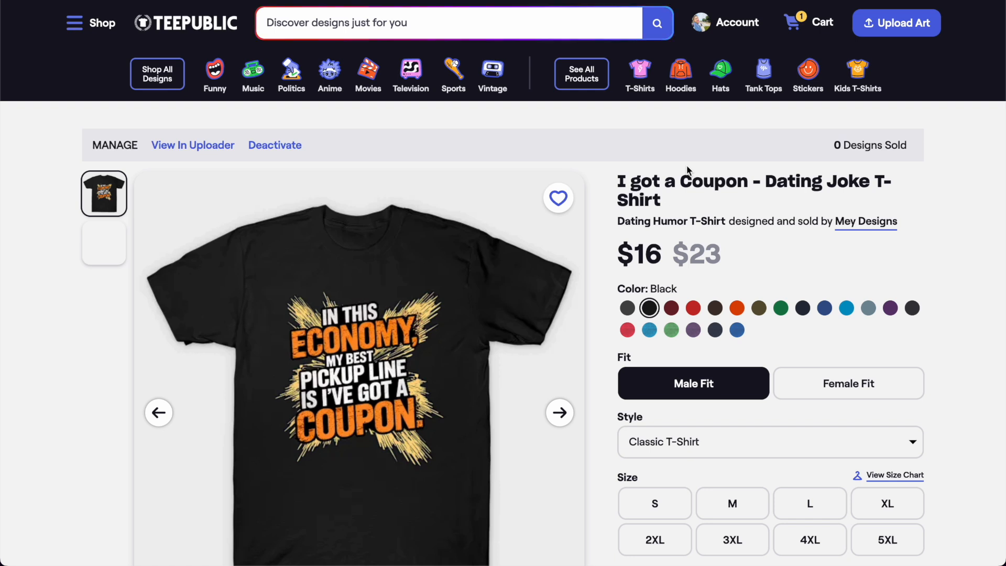
- Review the coupon design's product page with its accessories, plus the My Wallet Echoes and Cat Tarot Card - The Hermit product pages
scroll(681, 134, "down", 3)
scroll(655, 173, "down", 8)
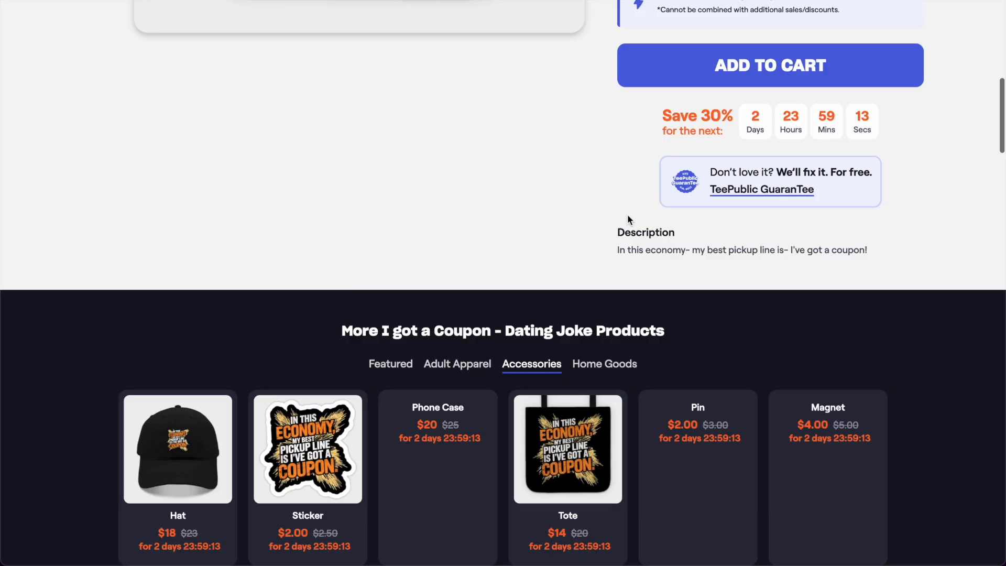
scroll(627, 215, "up", 11)
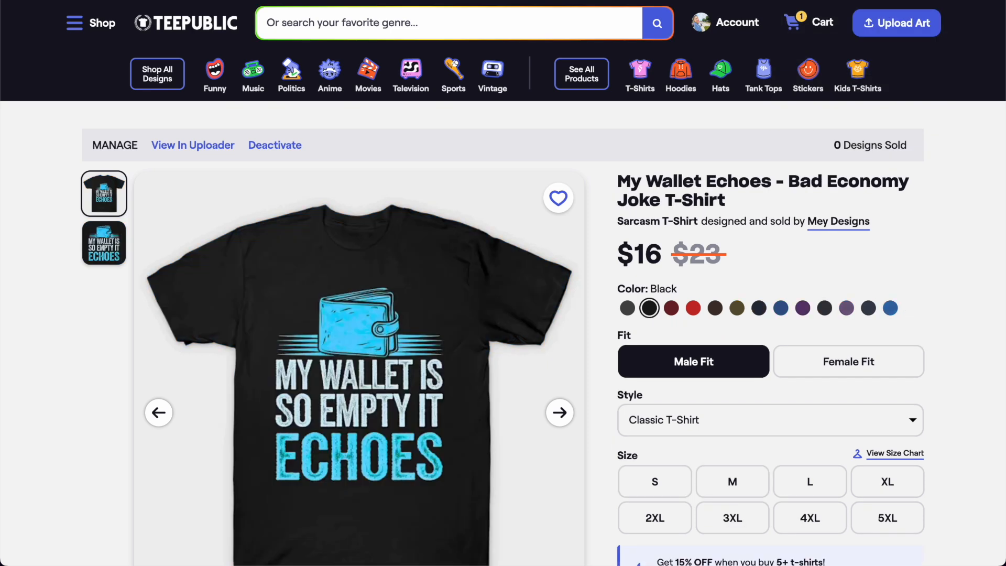
scroll(569, 186, "down", 1)
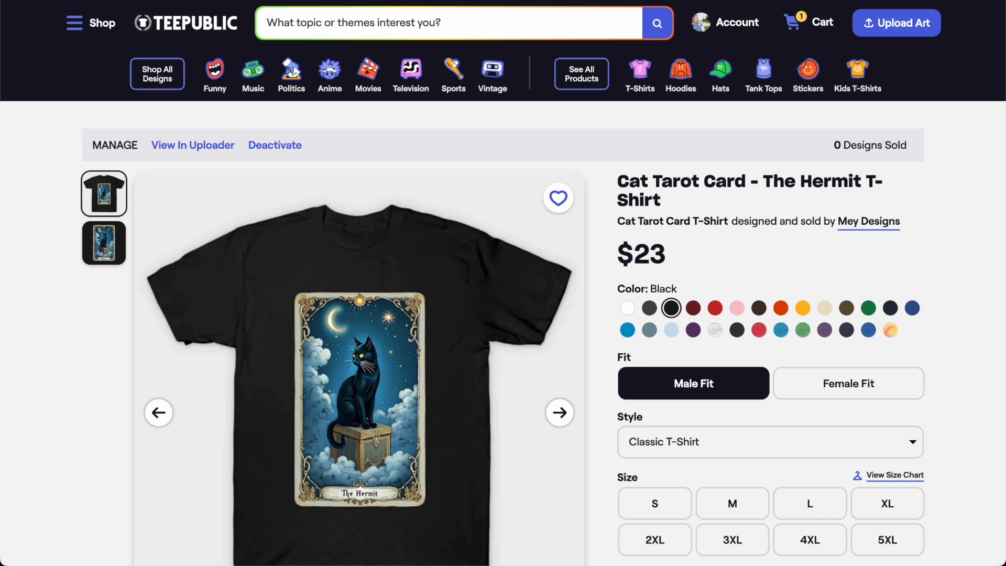
scroll(735, 137, "down", 1)
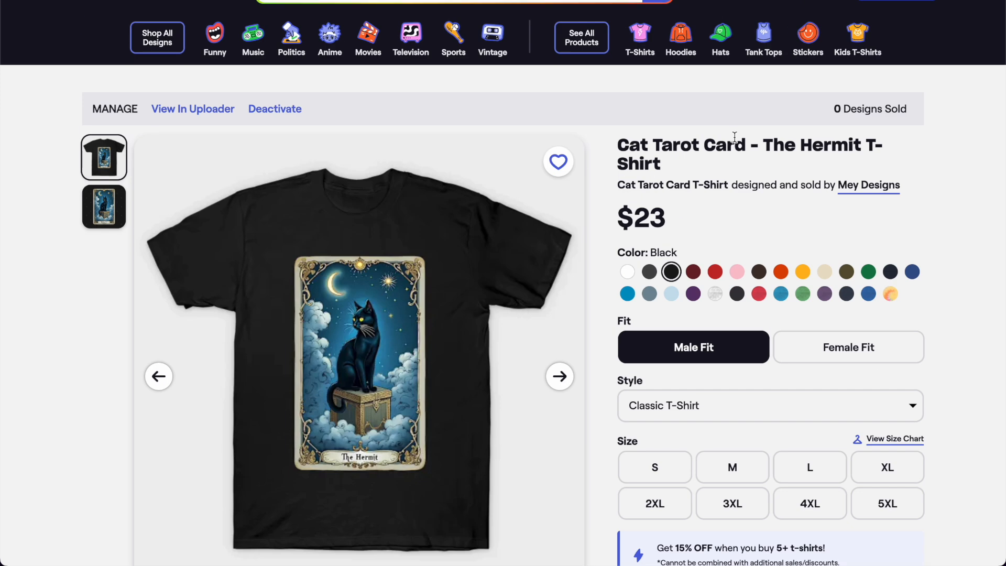